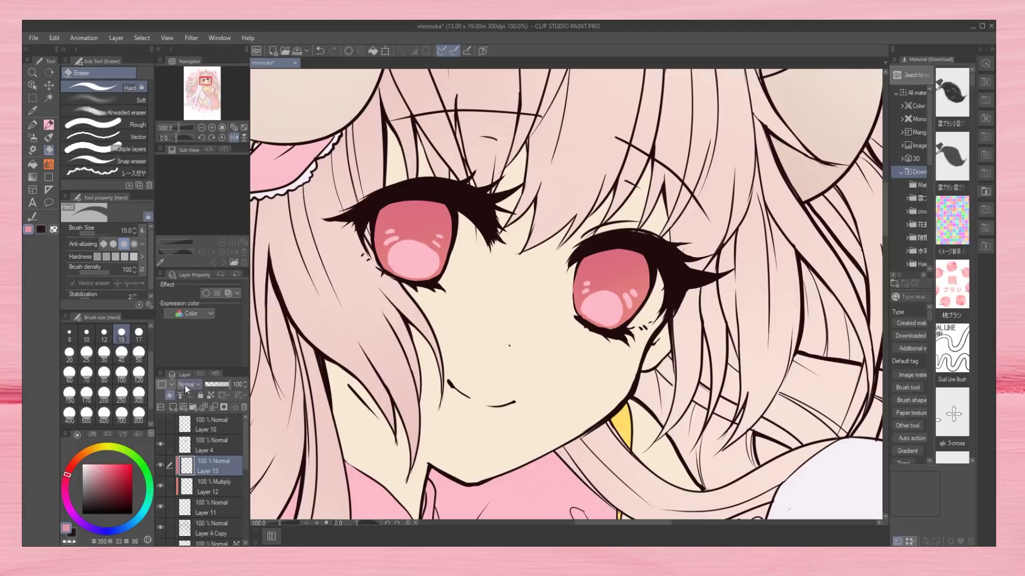
# Draw small reflection marks and pupils in both irises on Layer 12, trimming them with the Hard eraser.
pyautogui.press('p')
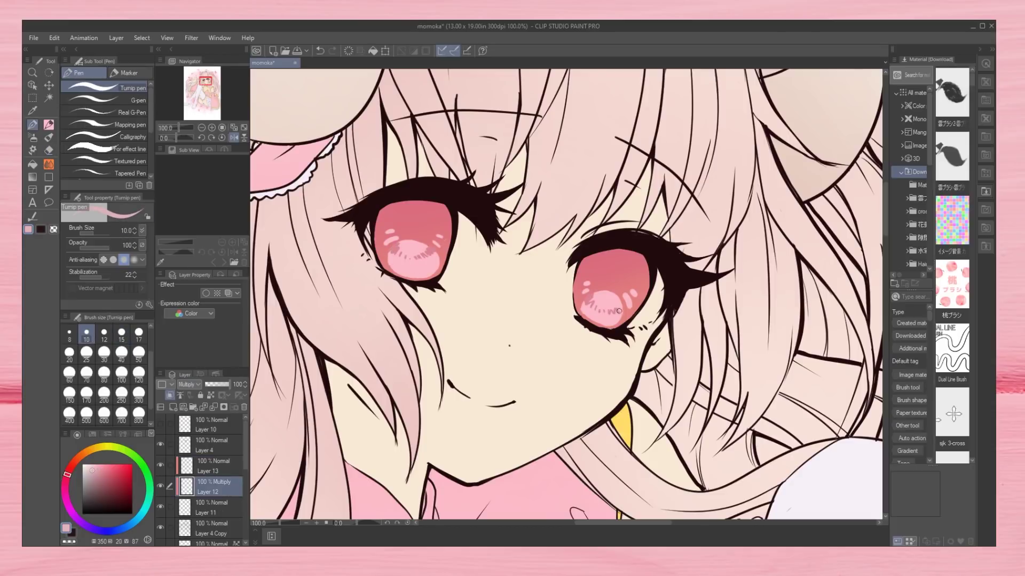
pyautogui.press('e')
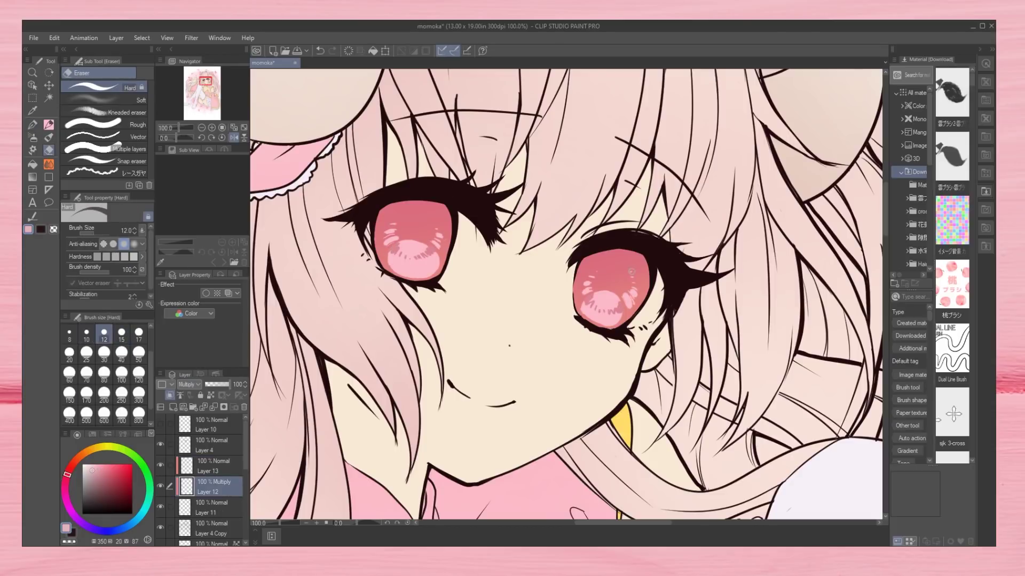
pyautogui.press('p')
pyautogui.press('e')
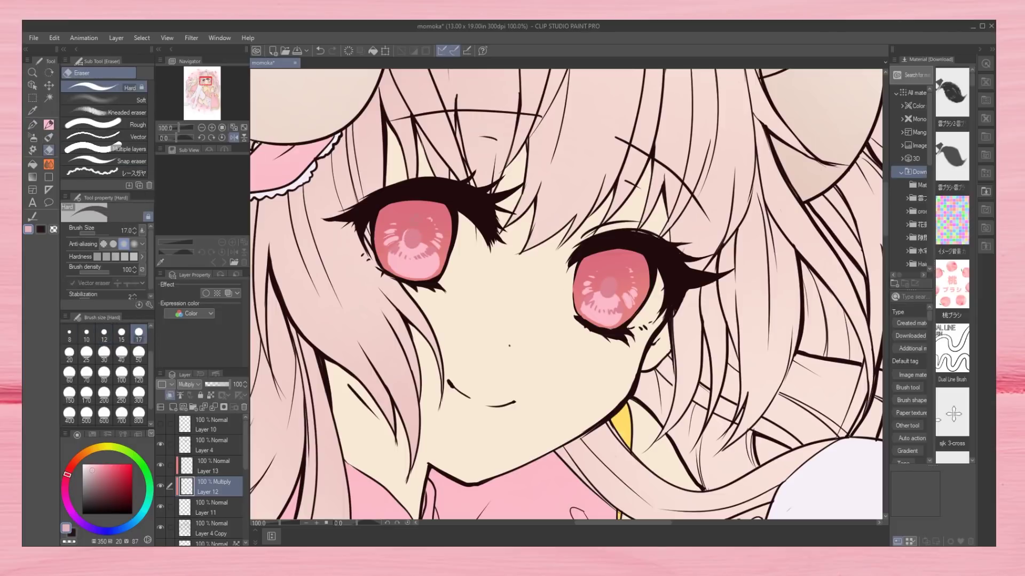
# Shade the upper irises and pupils dark pink on the Multiply Layer 13 with the Turnip pen at size 10, cleaning edges with the Hard eraser.
pyautogui.hotkey('alt', ']')
pyautogui.press('p')
pyautogui.press('[')
pyautogui.click(211, 127)
pyautogui.press('h')
pyautogui.press('[')
pyautogui.press('[')
pyautogui.press('[')
pyautogui.press('[')
pyautogui.press('[')
pyautogui.press('[')
pyautogui.moveTo(474, 298); pyautogui.dragTo(484, 318)
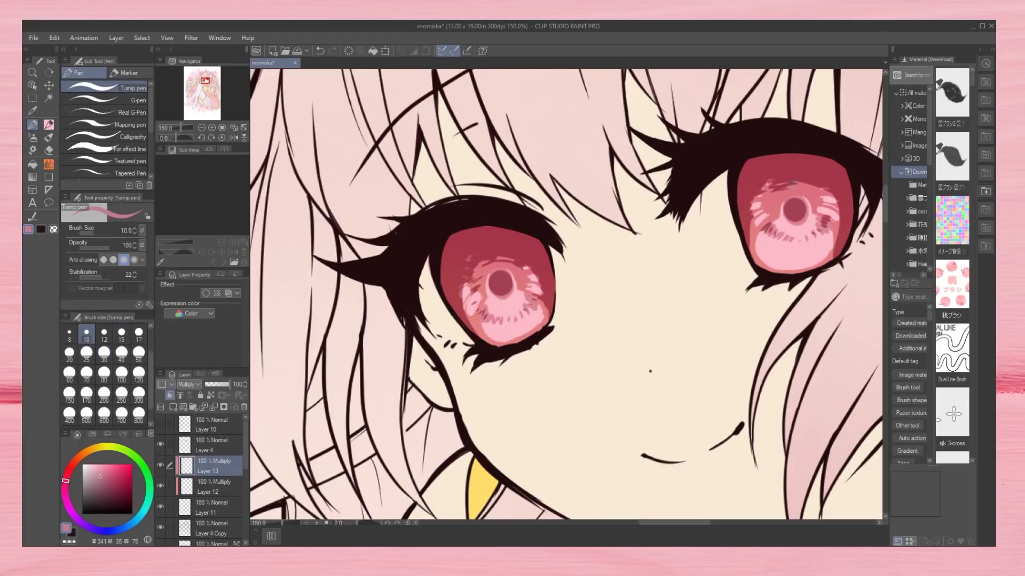
pyautogui.press('e')
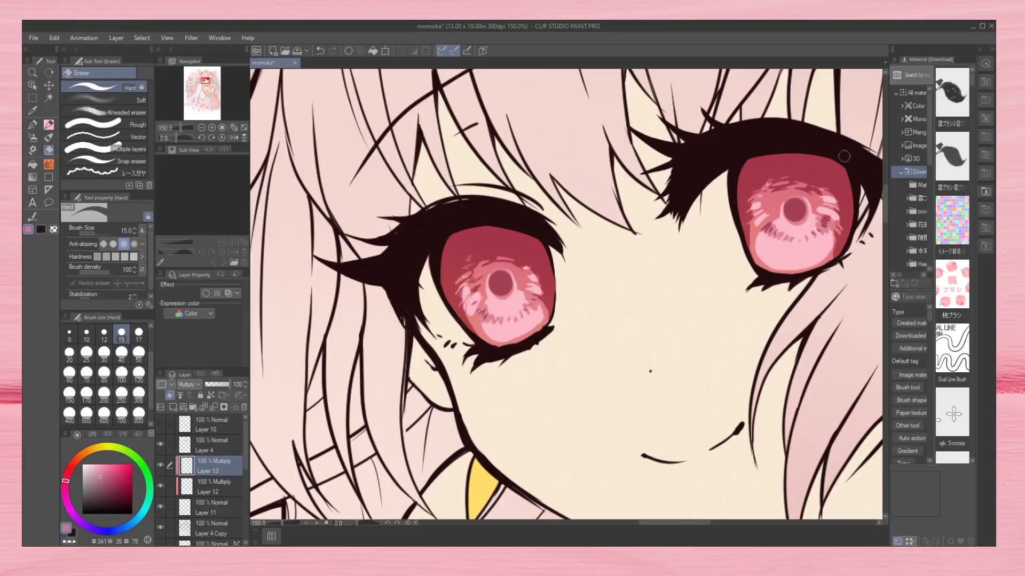
# Tint the iris shading on Layer 13 purple with the Soft airbrush at size 120, keeping transparent pixels locked.
pyautogui.hotkey('ctrl', '-')
pyautogui.hotkey('ctrl', '-')
pyautogui.press('h')
pyautogui.press('b')
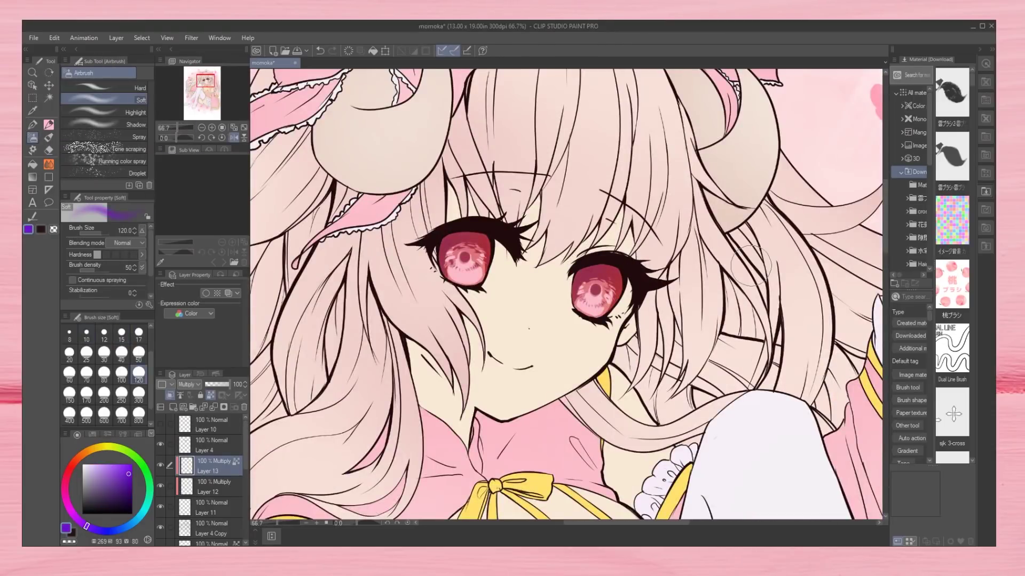
# Add a Multiply layer above Layer 13 and paint dark red shadows around both upper irises with the Turnip pen at sizes 17 and 12.
pyautogui.press('h')
pyautogui.hotkey('ctrl', '+')
pyautogui.hotkey('ctrl', '+')
pyautogui.press('p')
pyautogui.hotkey('ctrl', 'shift', 'n')
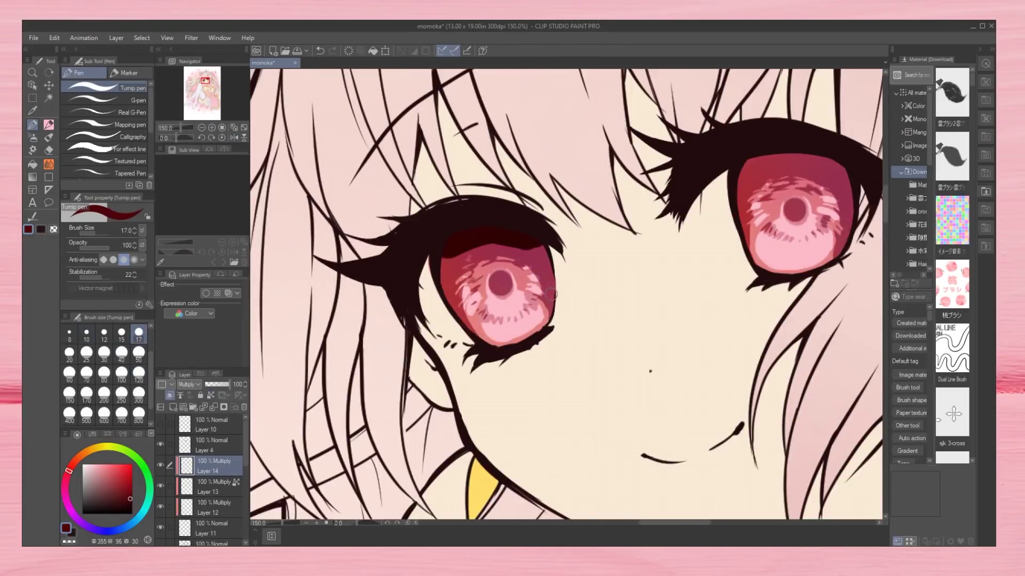
pyautogui.moveTo(551, 294); pyautogui.dragTo(538, 250)
pyautogui.moveTo(456, 323)
pyautogui.mouseDown()
pyautogui.moveTo(442, 262)
pyautogui.moveTo(447, 274)
pyautogui.mouseUp()
pyautogui.press('[')
pyautogui.press('[')
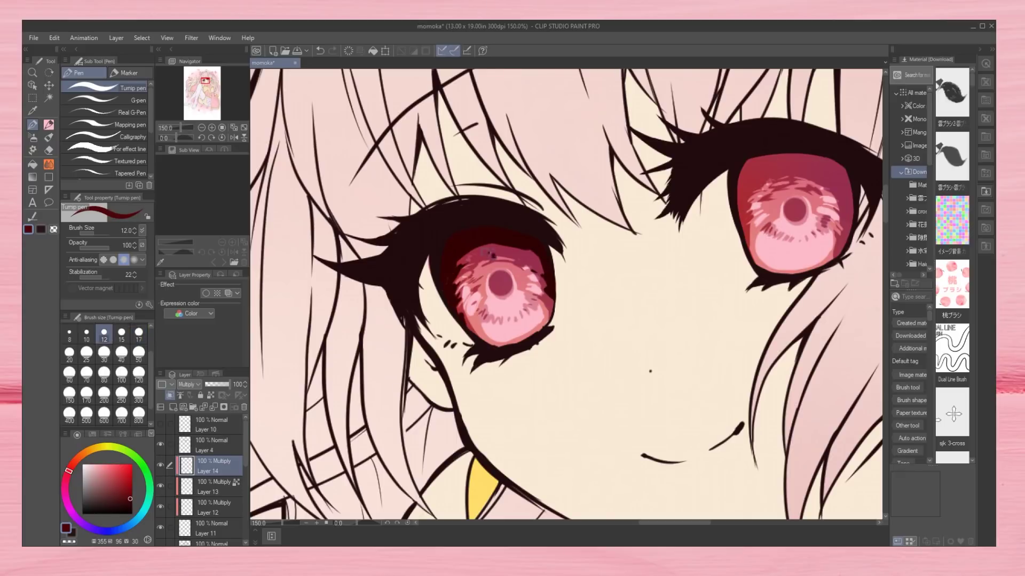
pyautogui.hotkey('ctrl', '-')
pyautogui.hotkey('ctrl', '-')
pyautogui.hotkey('ctrl', '-')
pyautogui.hotkey('ctrl', '-')
pyautogui.press('h')
pyautogui.hotkey('ctrl', '+')
pyautogui.hotkey('ctrl', '+')
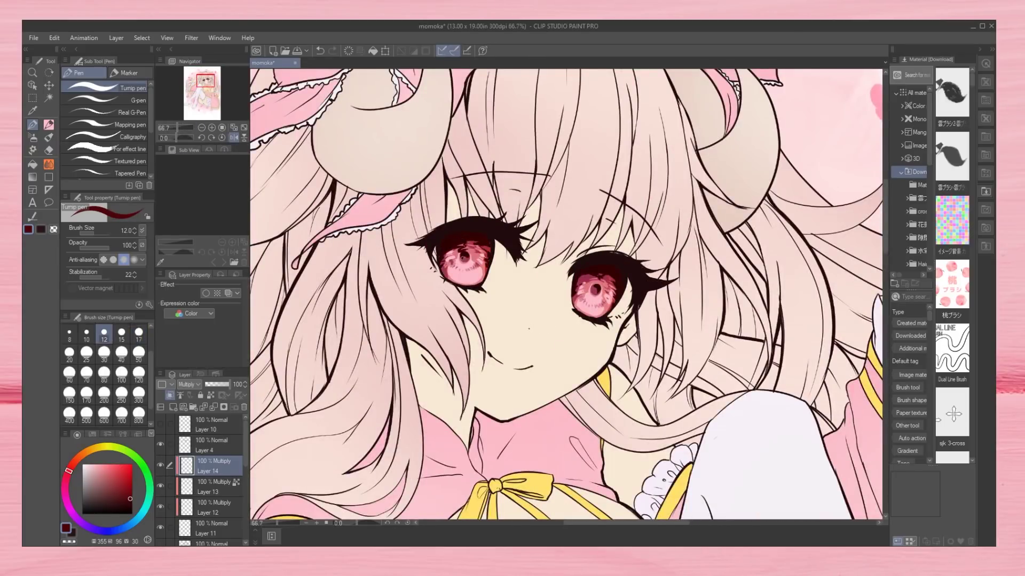
# Carve reflection shapes out of the dark iris shadows with the Hard eraser at sizes 40 and 15.
pyautogui.press('e')
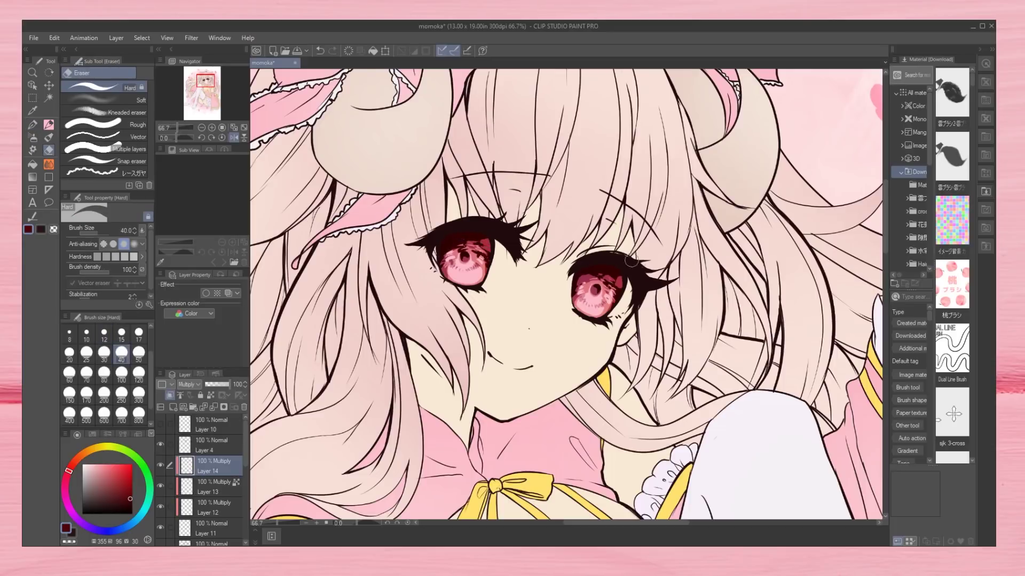
pyautogui.press('h')
pyautogui.hotkey('ctrl', '+')
pyautogui.press('[')
pyautogui.press('[')
pyautogui.press('[')
pyautogui.press('[')
pyautogui.press('[')
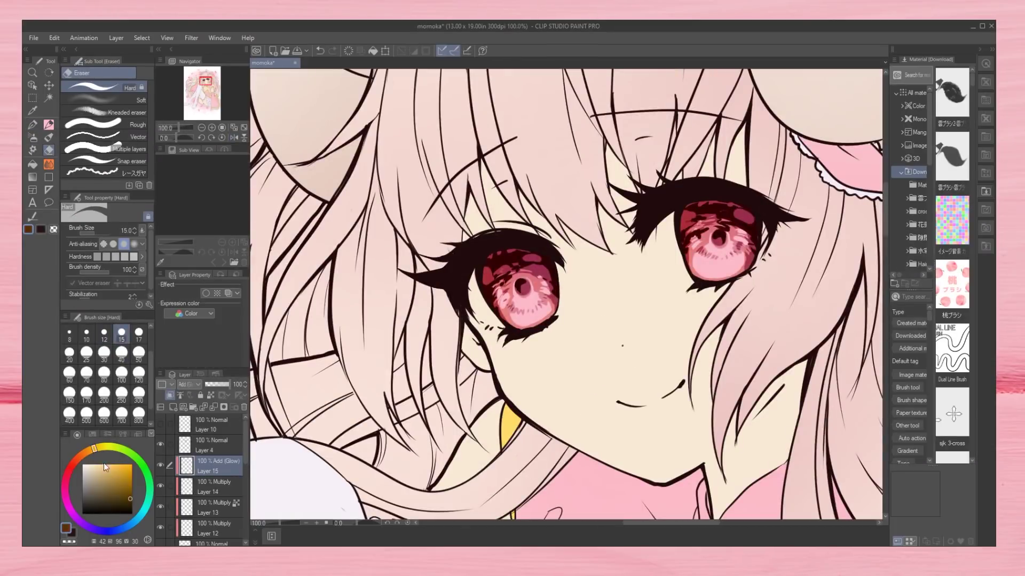
# Paint a bright glow over the lower irises on the Add (Glow) Layer 15.
pyautogui.press('b')
pyautogui.hotkey('ctrl', '-')
pyautogui.hotkey('ctrl', '-')
pyautogui.hotkey('ctrl', '-')
pyautogui.hotkey('ctrl', '-')
# Draw salmon-coloured light reflections around the pupils and lower irises on Layer 15 with the Turnip pen at size 15.
pyautogui.press('p')
pyautogui.hotkey('ctrl', '+')
pyautogui.hotkey('ctrl', '+')
pyautogui.hotkey('ctrl', '+')
pyautogui.hotkey('ctrl', '+')
pyautogui.hotkey('ctrl', '+')
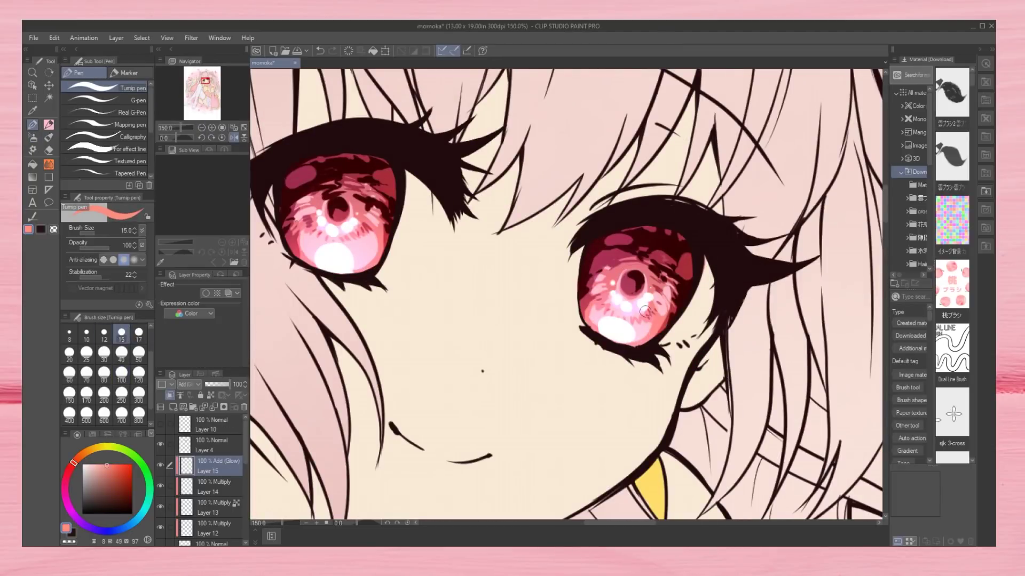
pyautogui.hotkey('ctrl', '-')
pyautogui.hotkey('ctrl', '-')
pyautogui.hotkey('ctrl', '+')
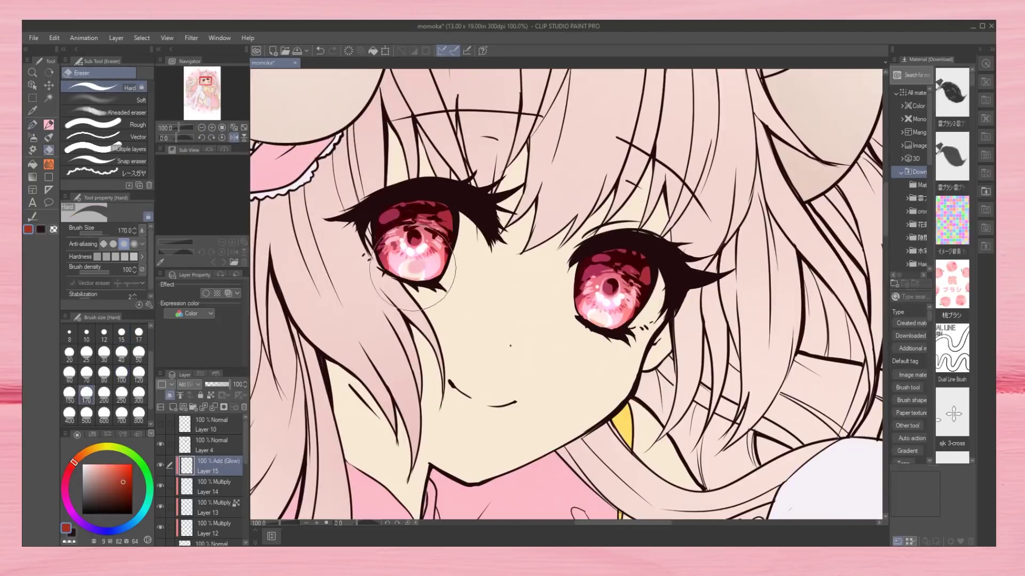
# Tint the eyelash tips and lower lashes dark red on Layer 4 with the Soft airbrush at size 40.
pyautogui.press('b')
pyautogui.click(211, 445)
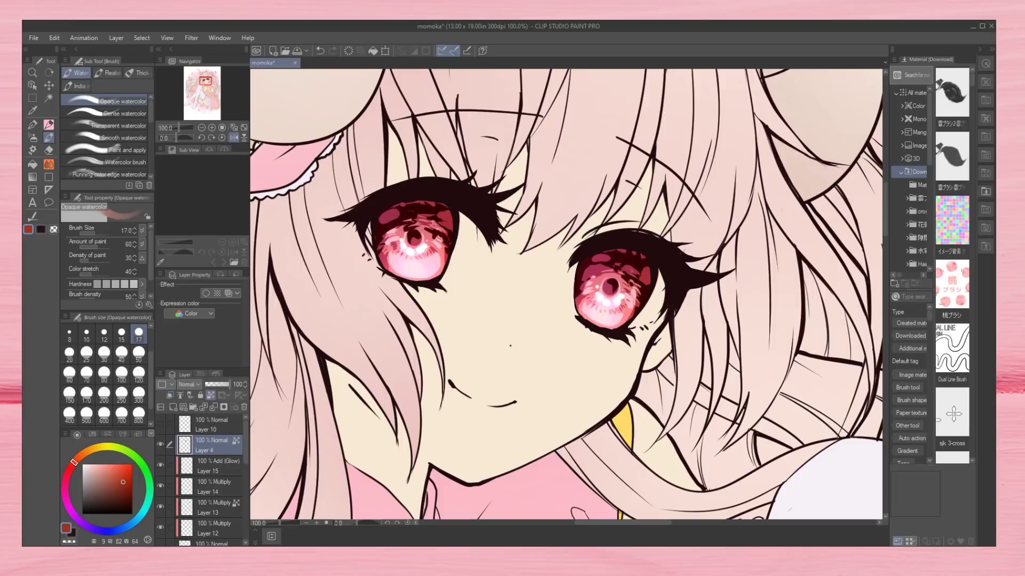
pyautogui.press('b')
pyautogui.keyDown('alt'); pyautogui.click(466, 210); pyautogui.keyUp('alt')
pyautogui.moveTo(646, 244); pyautogui.dragTo(683, 289)
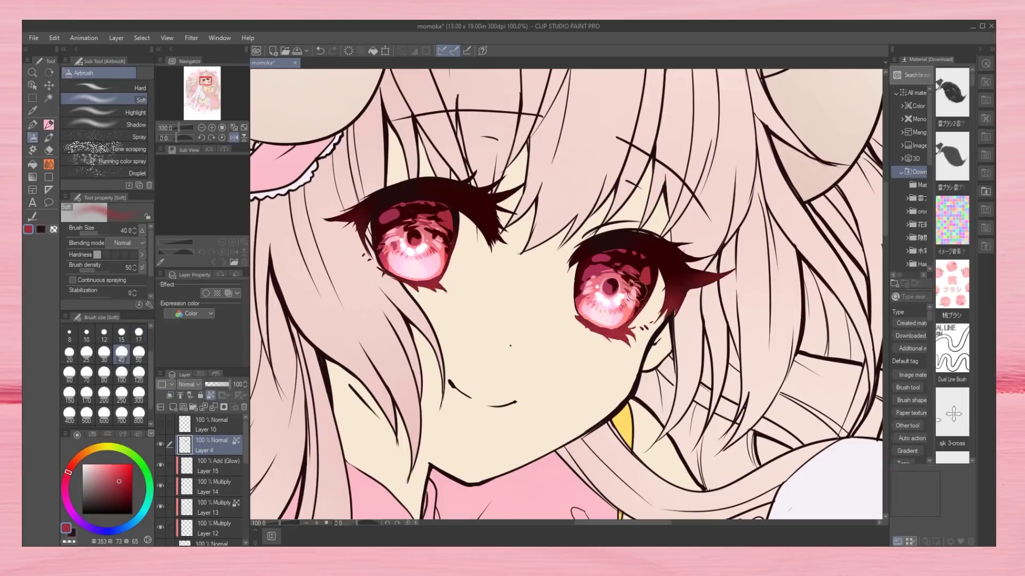
pyautogui.moveTo(475, 224); pyautogui.dragTo(484, 235)
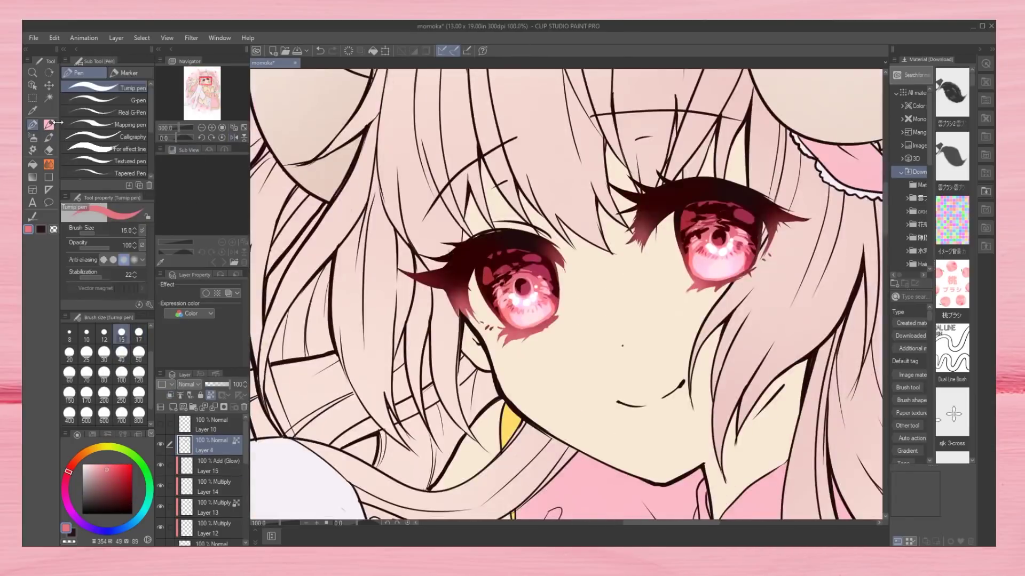
# Draw fine reddish lash strands over the upper eyelashes on Layer 4 with the SU-Cream Pencil at size 10.
pyautogui.press('p')
pyautogui.click(233, 137)
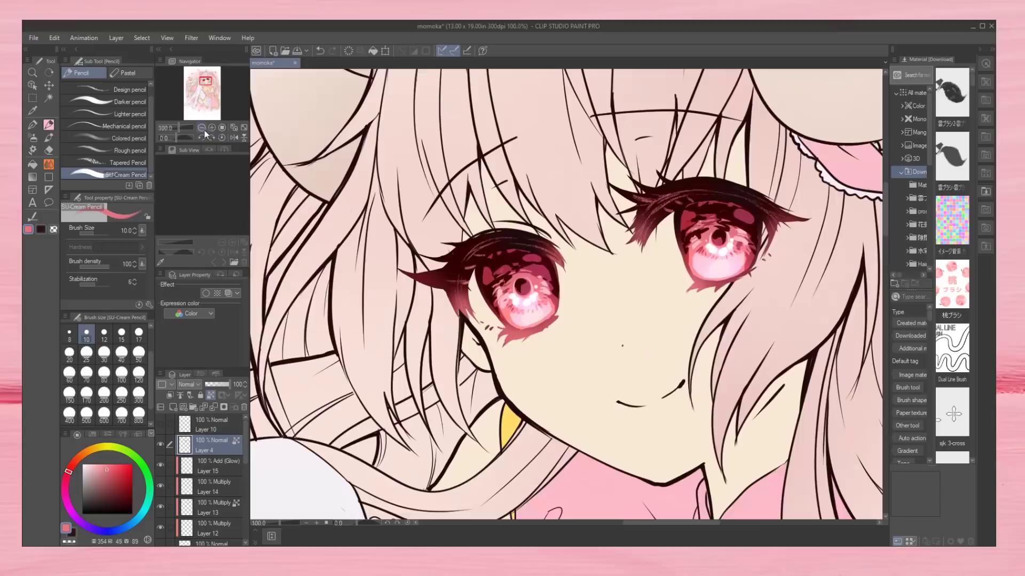
pyautogui.keyDown('alt'); pyautogui.click(491, 244); pyautogui.keyUp('alt')
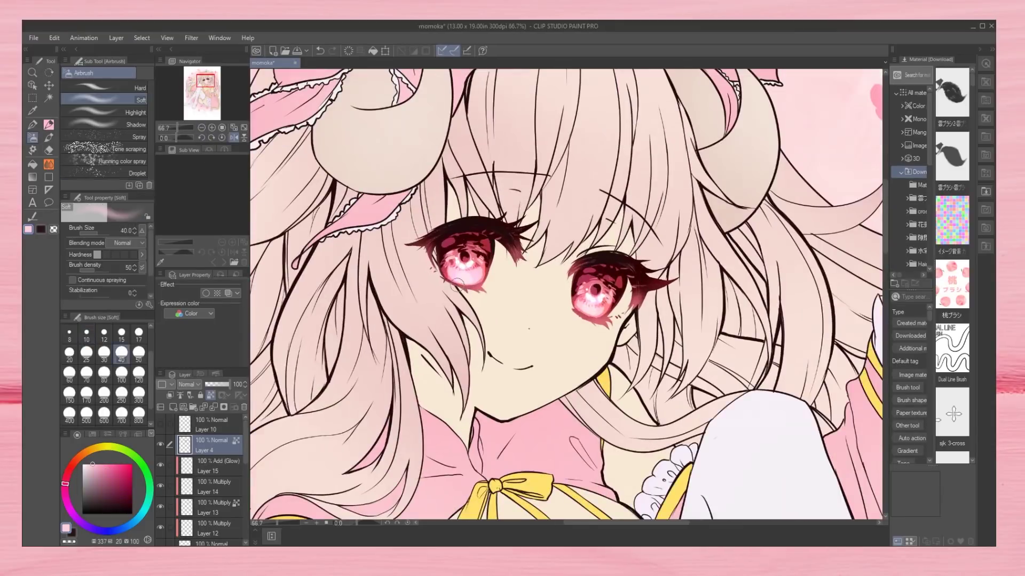
pyautogui.press('p')
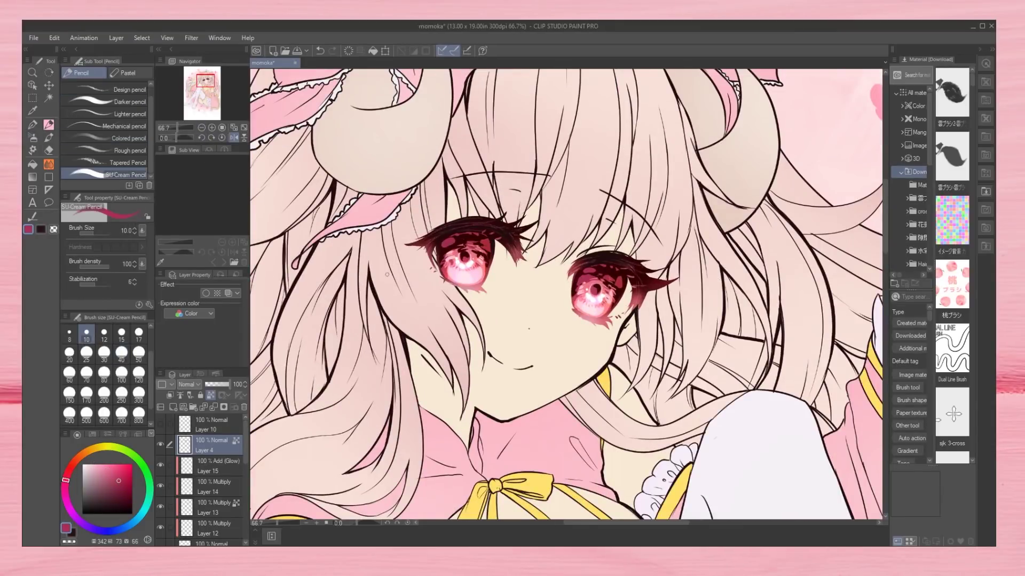
# Add an Add (Glow) layer above Layer 4 and draw pale eye highlights with the Turnip pen at size 15.
pyautogui.hotkey('ctrl', 'shift', 'n')
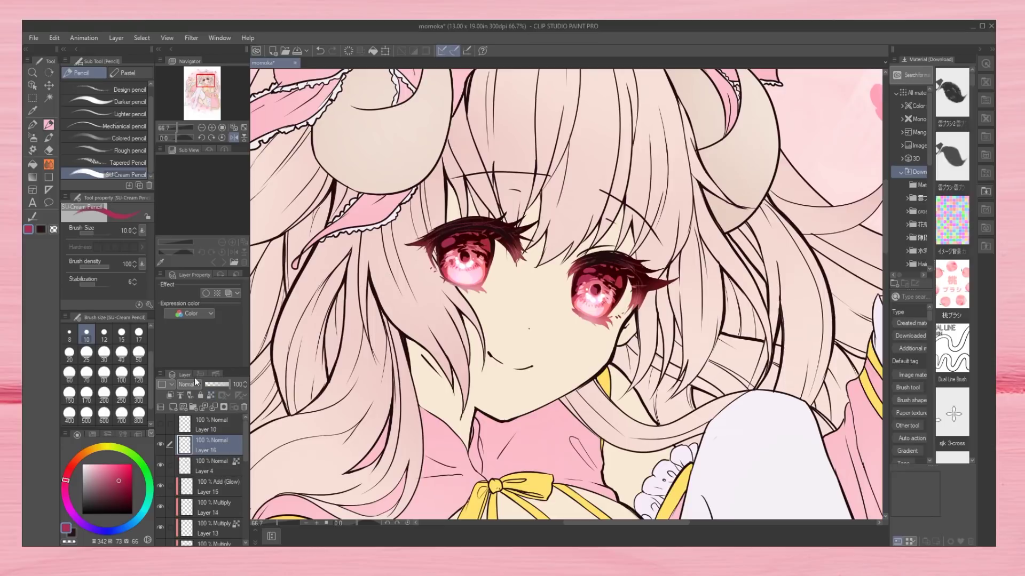
pyautogui.keyDown('alt'); pyautogui.click(387, 274); pyautogui.keyUp('alt')
pyautogui.press('p')
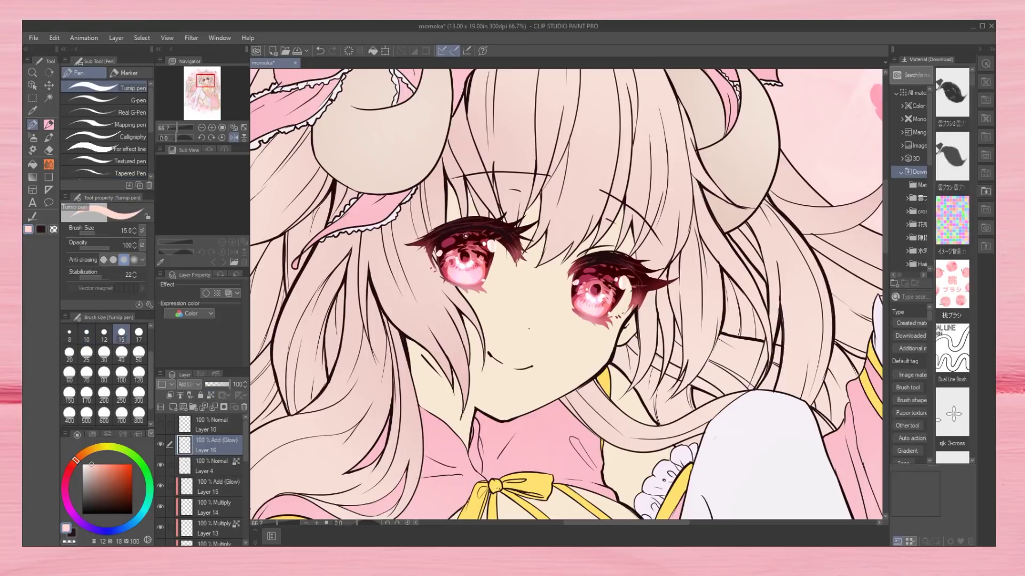
# Shade the skin in peach tones on Layer 8 with the Opaque watercolor brush at size 50.
pyautogui.click(202, 127)
pyautogui.click(202, 127)
pyautogui.click(202, 127)
pyautogui.click(234, 137)
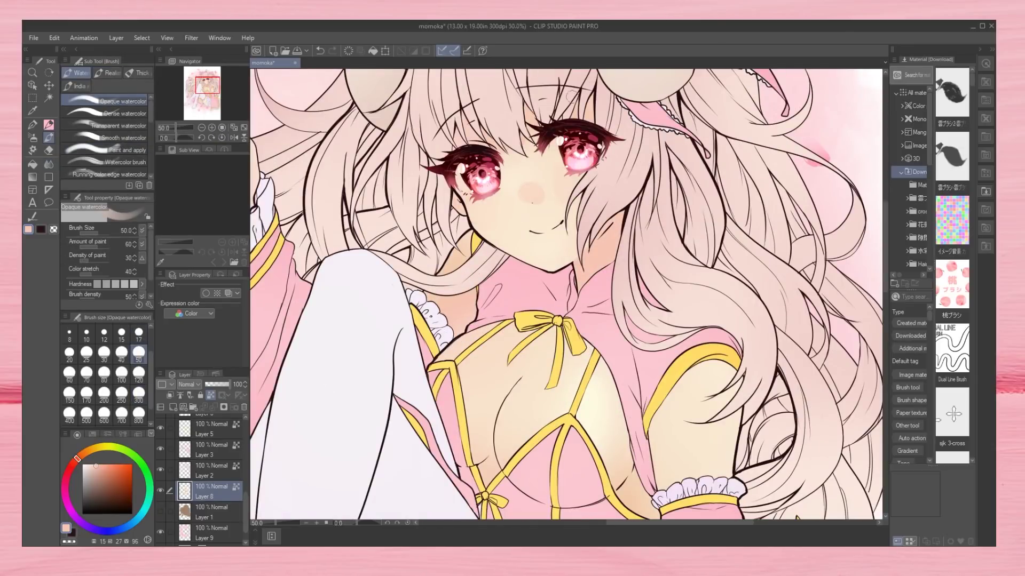
pyautogui.click(234, 138)
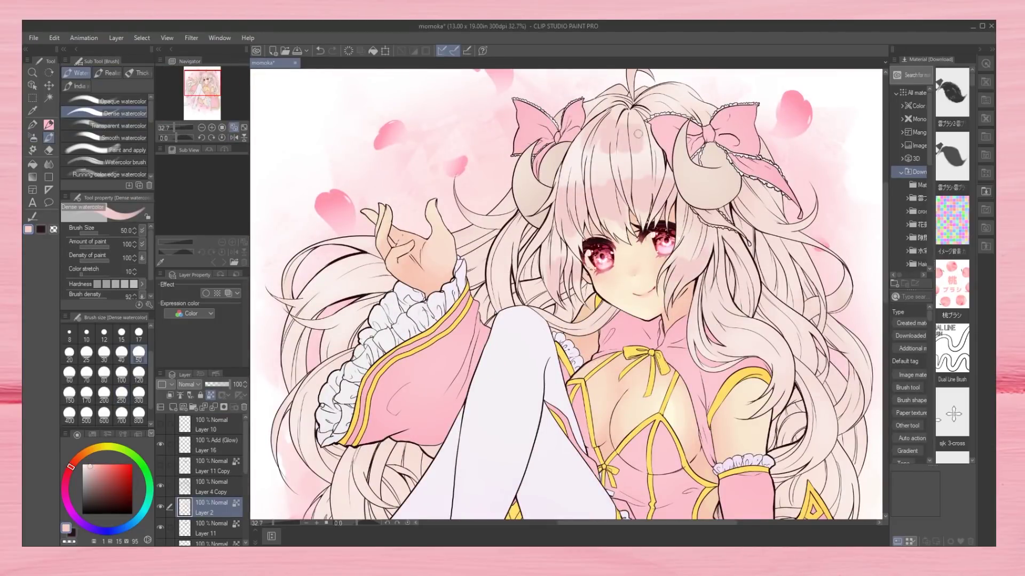
# Move Layer 3 and Layer 6 above Layer 2 in the layer stack and make Layer 2 active again.
pyautogui.scroll(-2, 211, 480)
pyautogui.click(215, 523)
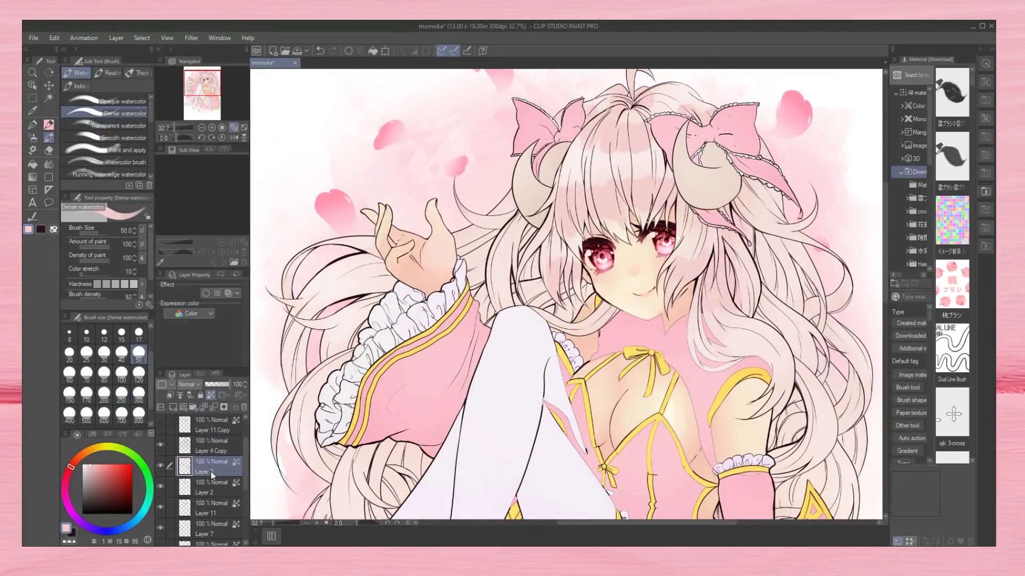
pyautogui.click(229, 456)
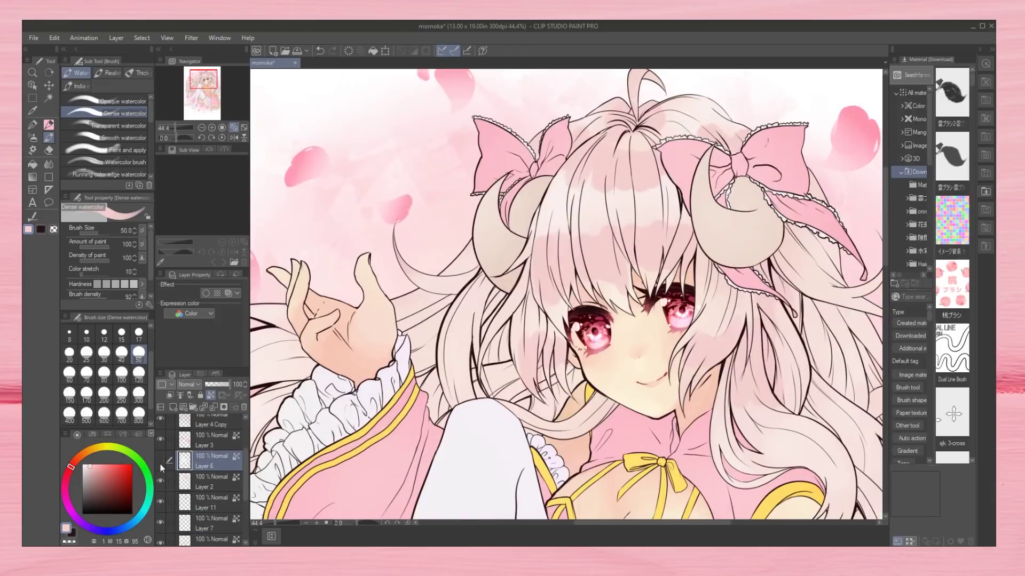
pyautogui.click(214, 507)
# Continue painting the hair shading and highlights on Layer 2 with the Dense watercolor brush at size 50.
pyautogui.click(201, 128)
pyautogui.click(234, 137)
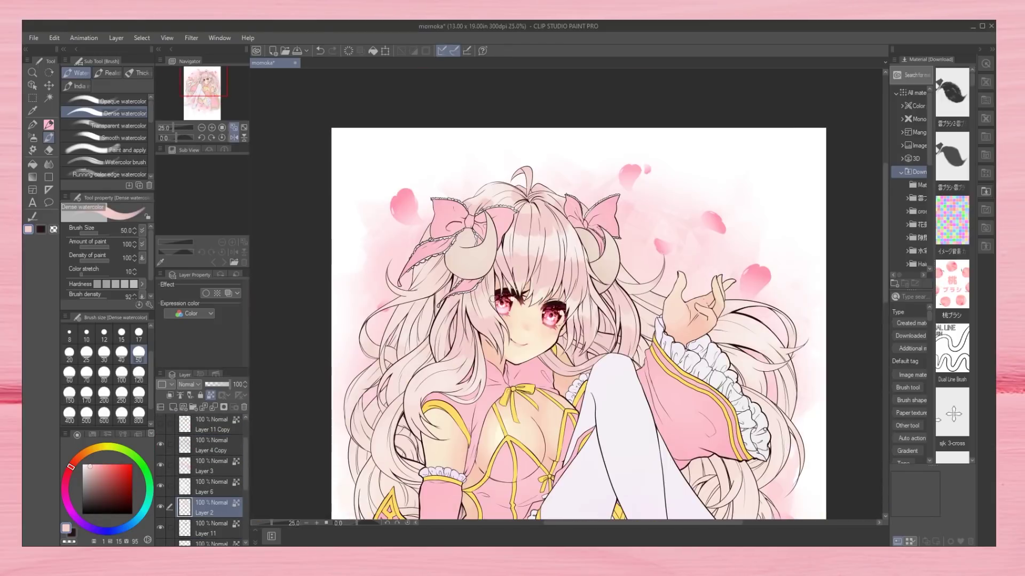
pyautogui.click(233, 138)
pyautogui.moveTo(347, 341); pyautogui.dragTo(406, 331)
pyautogui.scroll(-1, 461, 291)
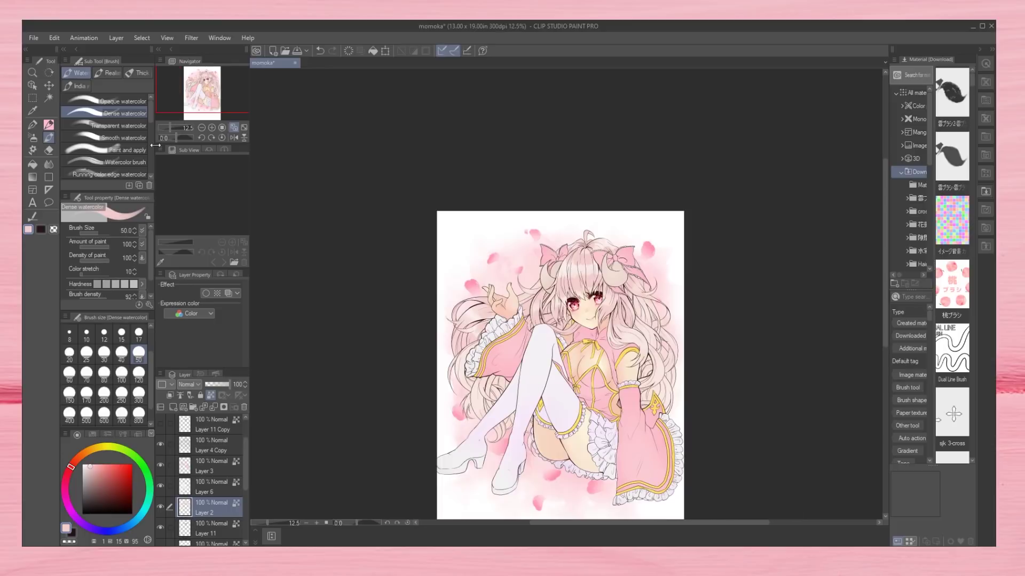
pyautogui.scroll(2, 461, 292)
pyautogui.scroll(2, 565, 293)
pyautogui.moveTo(470, 221); pyautogui.dragTo(550, 248)
# Refine the jagged highlight band across the bangs with the Dense watercolor brush at sizes 17 and 50, sampling hair colours.
pyautogui.click(118, 125)
pyautogui.click(233, 137)
pyautogui.click(213, 128)
pyautogui.click(212, 128)
pyautogui.click(125, 113)
pyautogui.click(138, 336)
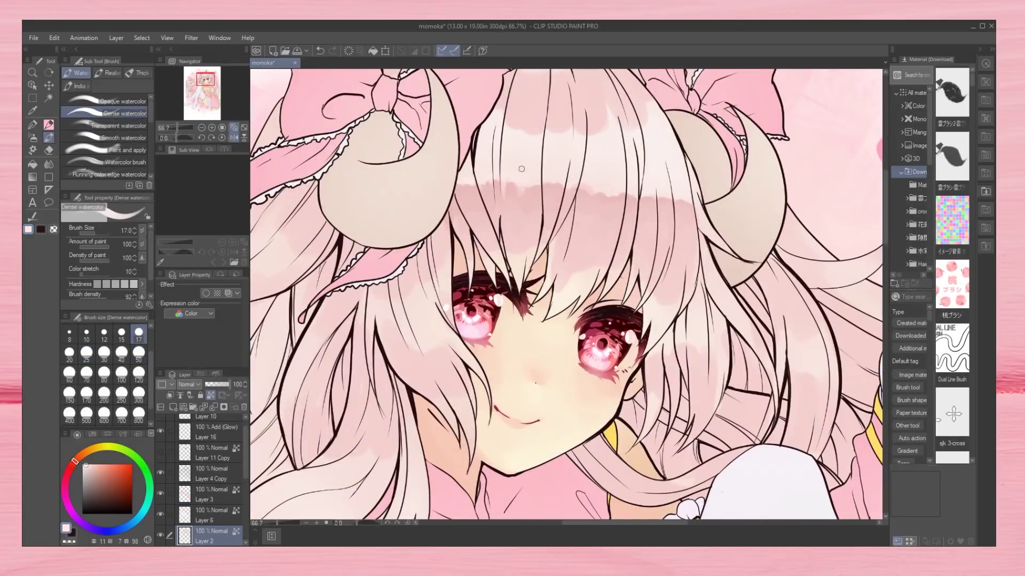
pyautogui.click(234, 137)
pyautogui.moveTo(459, 278); pyautogui.dragTo(489, 251)
pyautogui.moveTo(550, 267)
pyautogui.mouseDown()
pyautogui.moveTo(614, 230)
pyautogui.moveTo(657, 235)
pyautogui.mouseUp()
pyautogui.keyDown('alt'); pyautogui.click(480, 227); pyautogui.keyUp('alt')
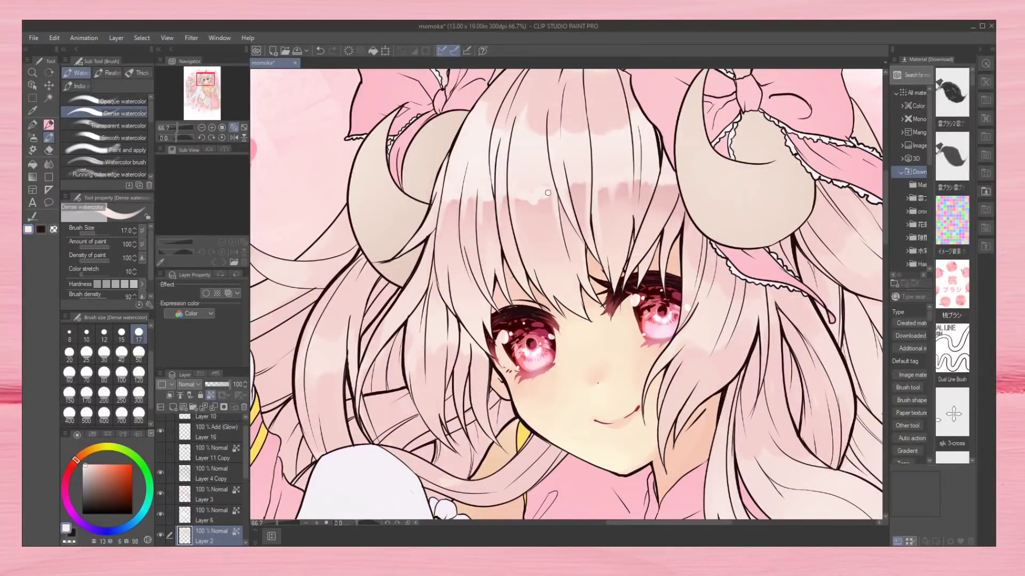
pyautogui.hotkey('ctrl', '0')
pyautogui.click(234, 138)
pyautogui.scroll(2, 104, 374)
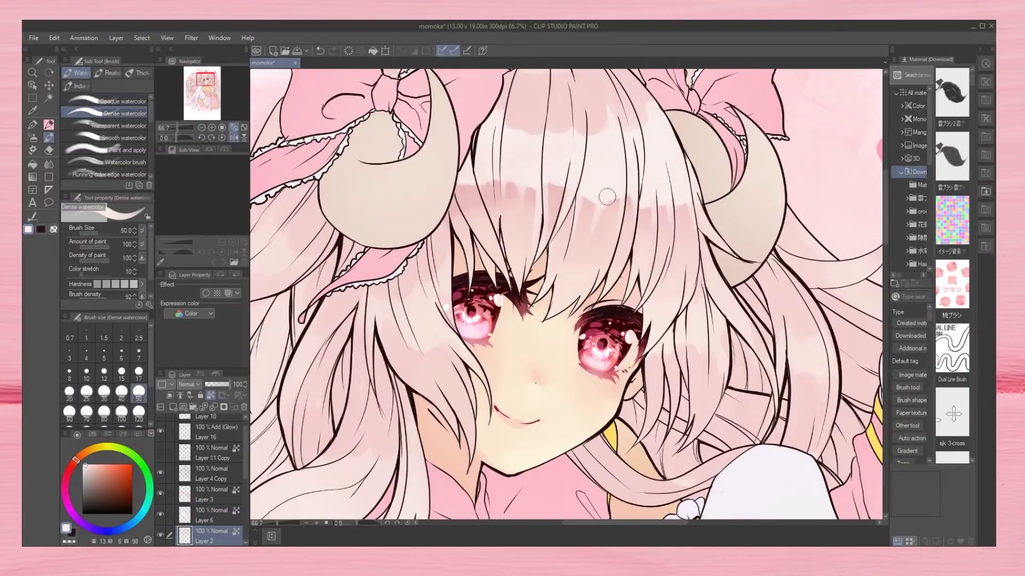
# Tint the hair line art reddish pink on Layer 4 Copy with the Soft airbrush at size 250.
pyautogui.click(202, 127)
pyautogui.click(202, 128)
pyautogui.press('b')
pyautogui.click(212, 473)
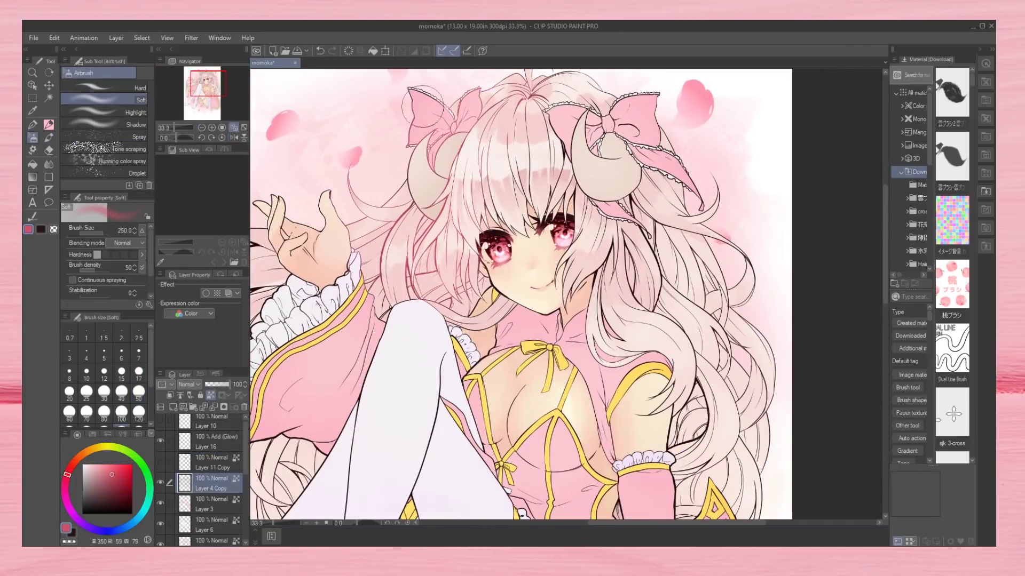
pyautogui.click(201, 127)
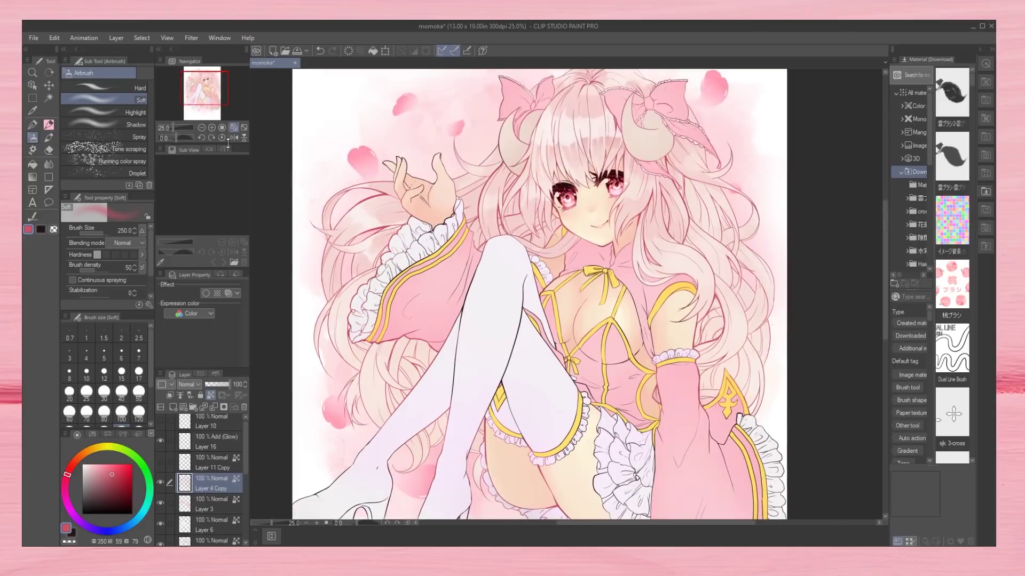
pyautogui.click(202, 127)
pyautogui.click(202, 128)
pyautogui.click(234, 137)
pyautogui.scroll(4, 555, 250)
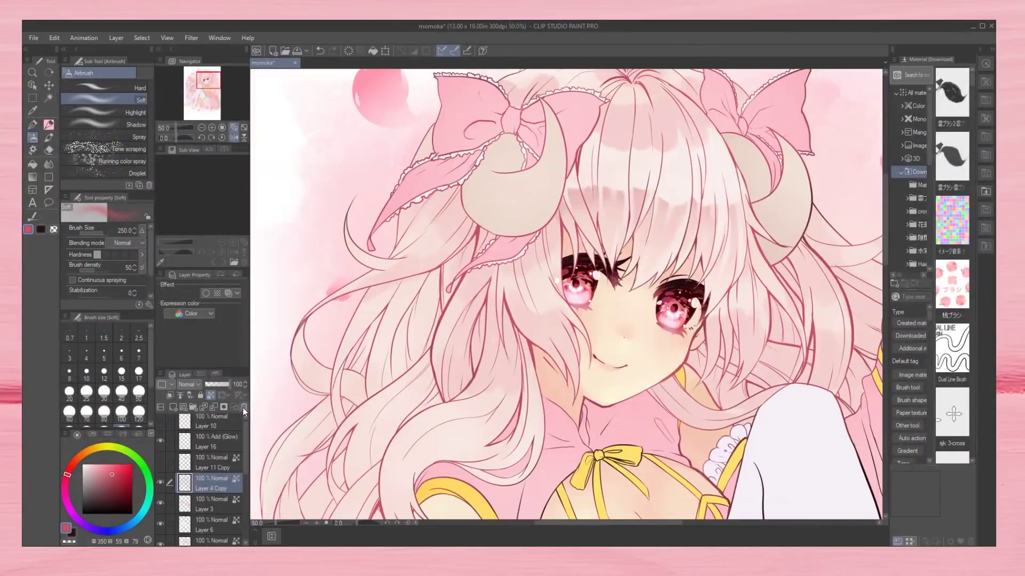
# Paint fine strands around the bangs' highlight band on Layer 2 with the Dense watercolor brush at size 15, using sampled hair colours.
pyautogui.press('b')
pyautogui.scroll(-2, 195, 514)
pyautogui.click(195, 514)
pyautogui.keyDown('alt'); pyautogui.click(623, 180); pyautogui.keyUp('alt')
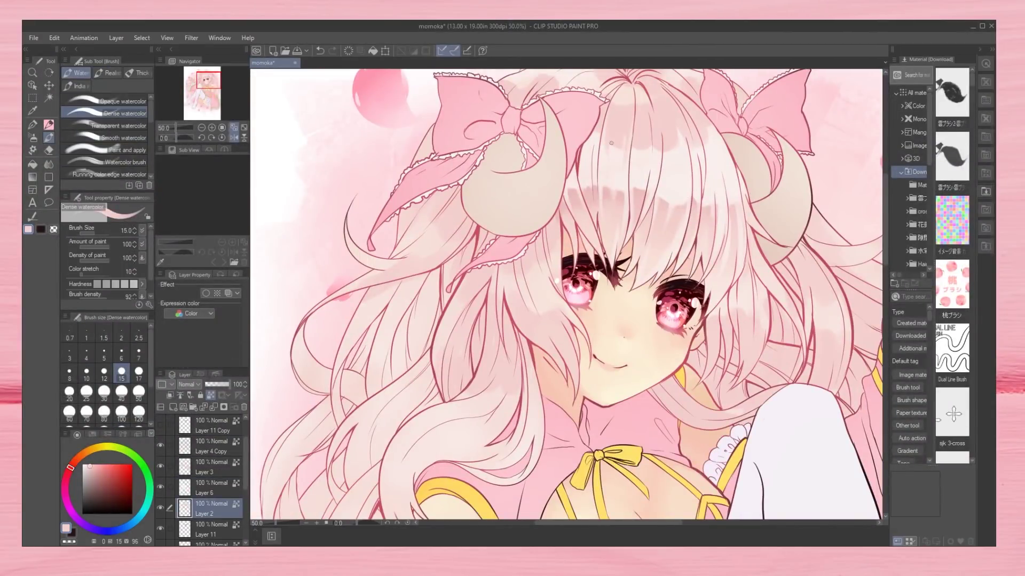
pyautogui.moveTo(726, 197); pyautogui.dragTo(687, 189)
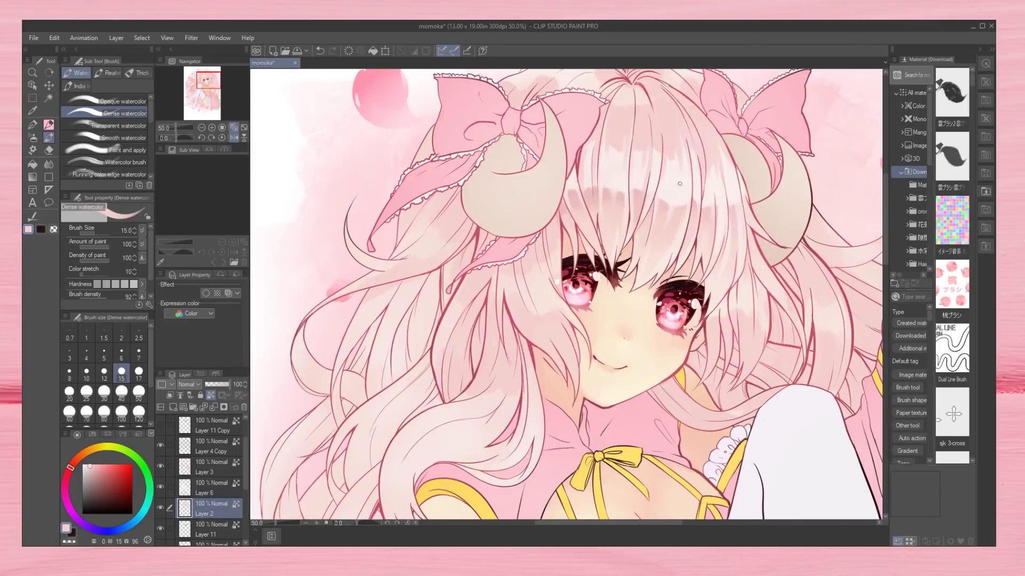
pyautogui.hotkey('ctrl', '0')
pyautogui.scroll(5, 188, 141)
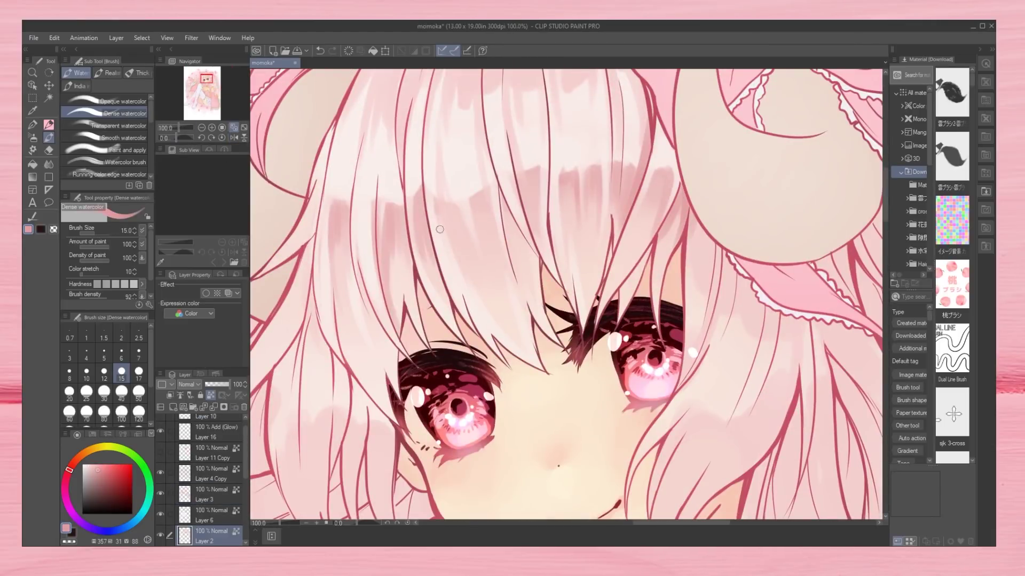
pyautogui.click(201, 128)
pyautogui.click(201, 128)
pyautogui.click(210, 127)
pyautogui.click(211, 127)
pyautogui.click(210, 127)
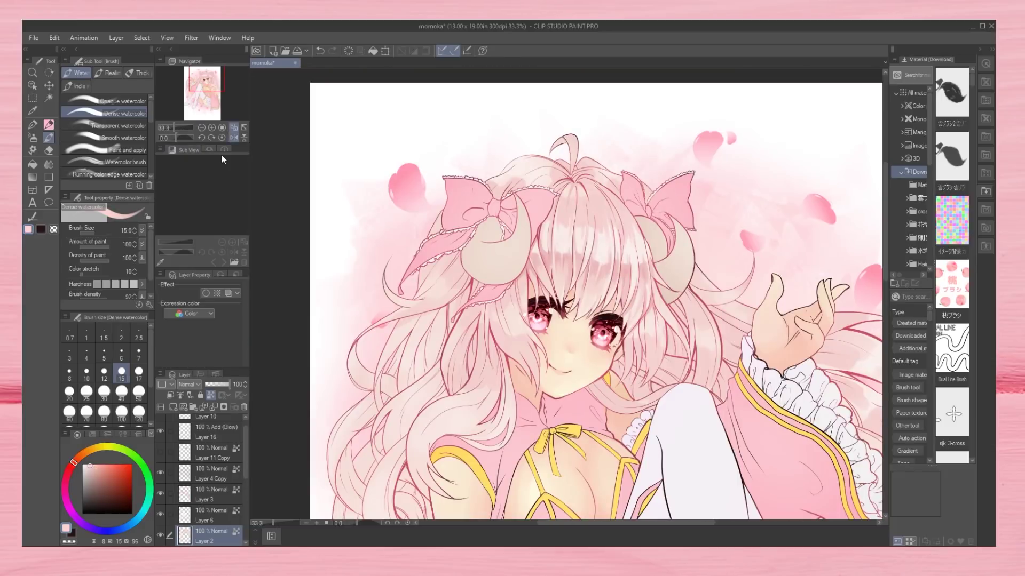
# Mirror the canvas view and paint pink shading strands along the crown of the head with the Dense watercolor brush.
pyautogui.press('h')
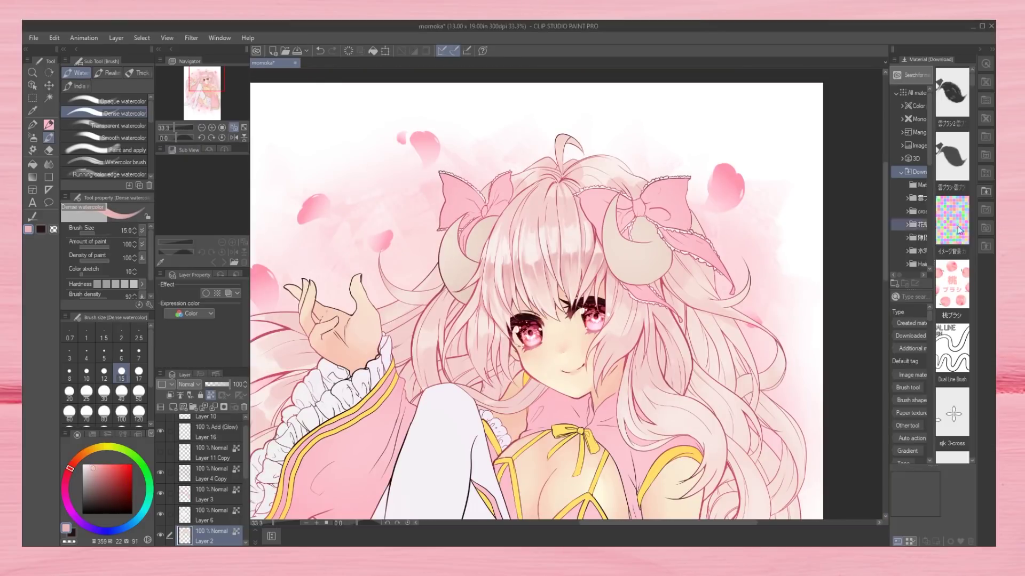
pyautogui.hotkey('ctrl', '+')
pyautogui.moveTo(534, 181); pyautogui.dragTo(577, 152)
pyautogui.moveTo(555, 107)
pyautogui.mouseDown()
pyautogui.moveTo(491, 144)
pyautogui.moveTo(635, 106)
pyautogui.mouseUp()
pyautogui.moveTo(608, 150); pyautogui.dragTo(675, 101)
pyautogui.moveTo(555, 69); pyautogui.dragTo(596, 138)
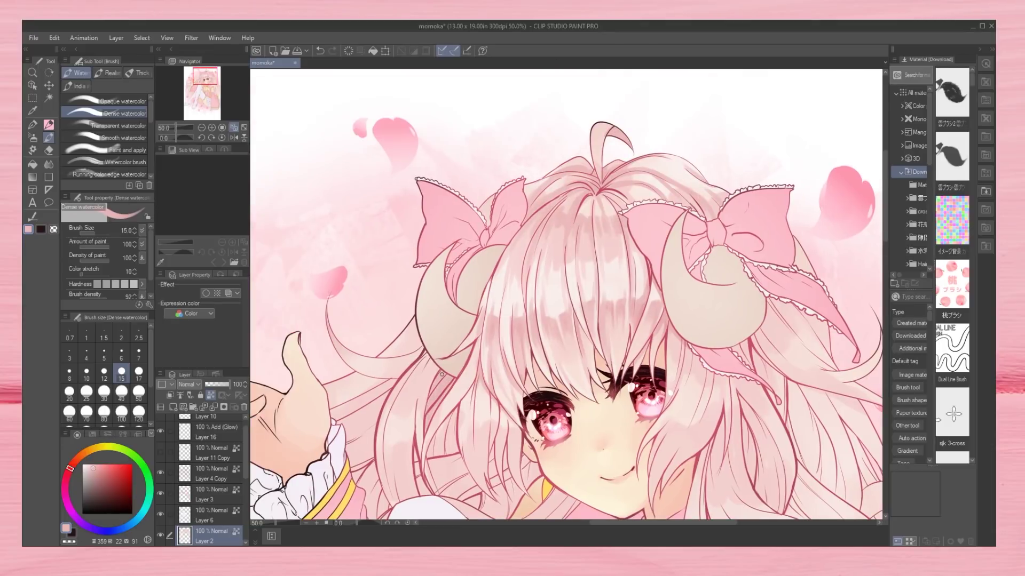
# Paint soft shading and pale highlights into the hair locks framing the face, checking the drawing in mirrored view.
pyautogui.moveTo(589, 483); pyautogui.dragTo(548, 317)
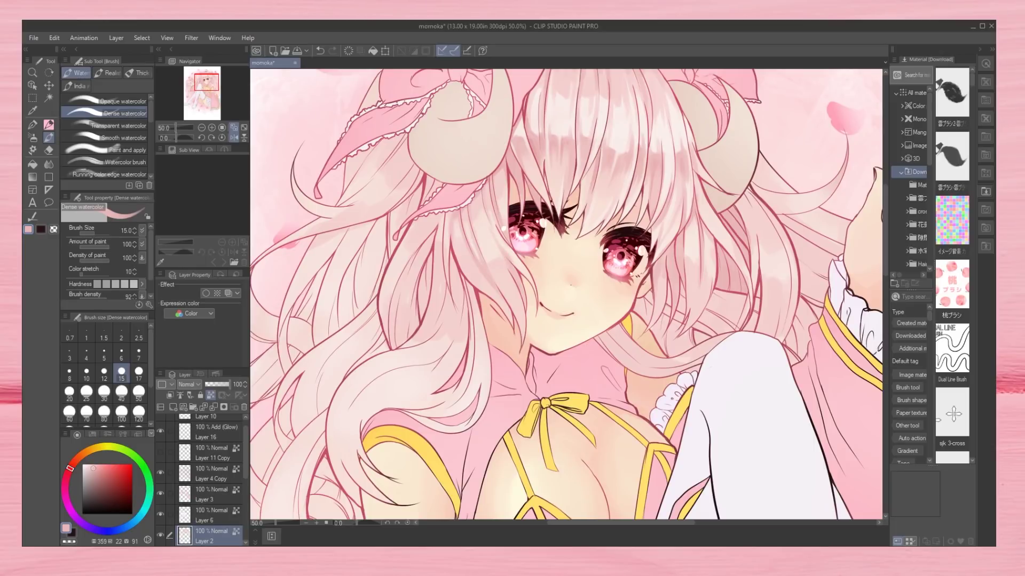
pyautogui.scroll(-2, 191, 136)
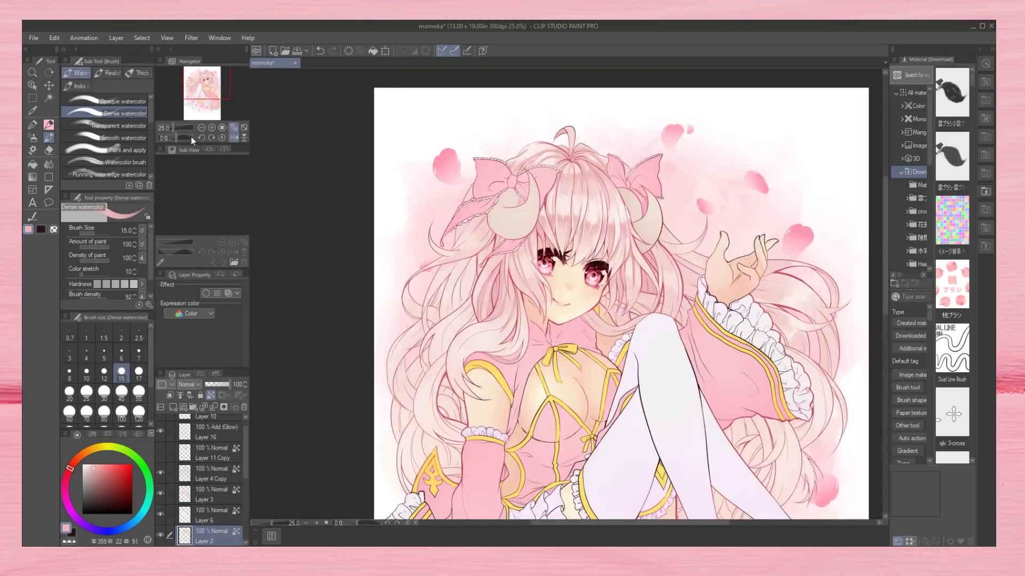
pyautogui.press('h')
pyautogui.hotkey('ctrl', '+')
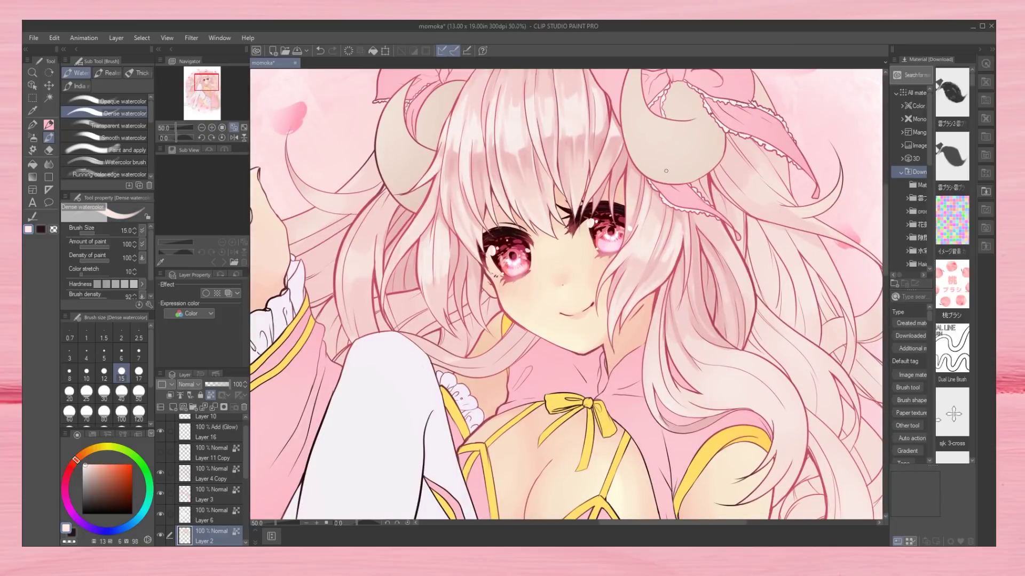
pyautogui.hotkey('ctrl', '-')
pyautogui.press('h')
pyautogui.press('h')
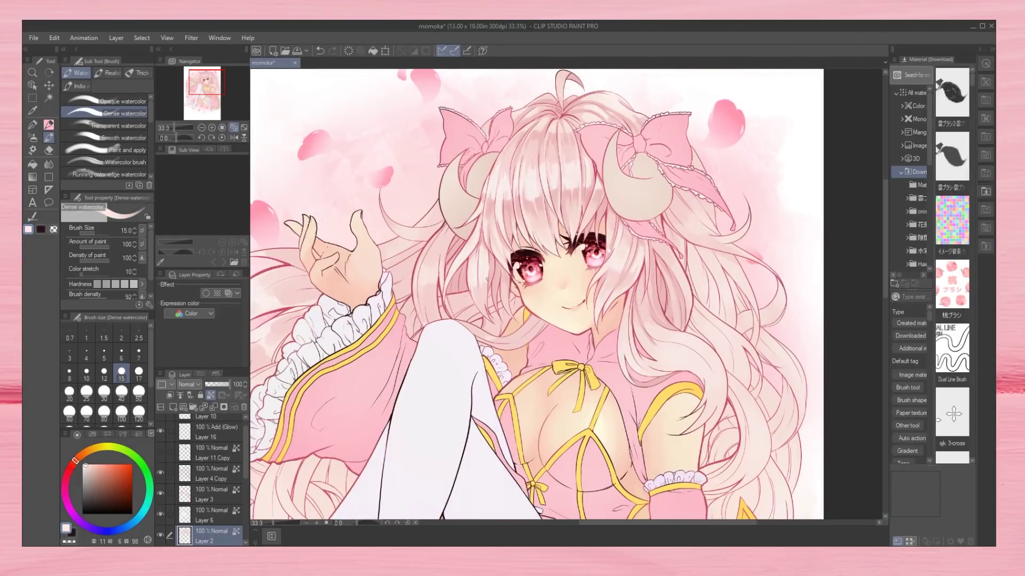
pyautogui.press('h')
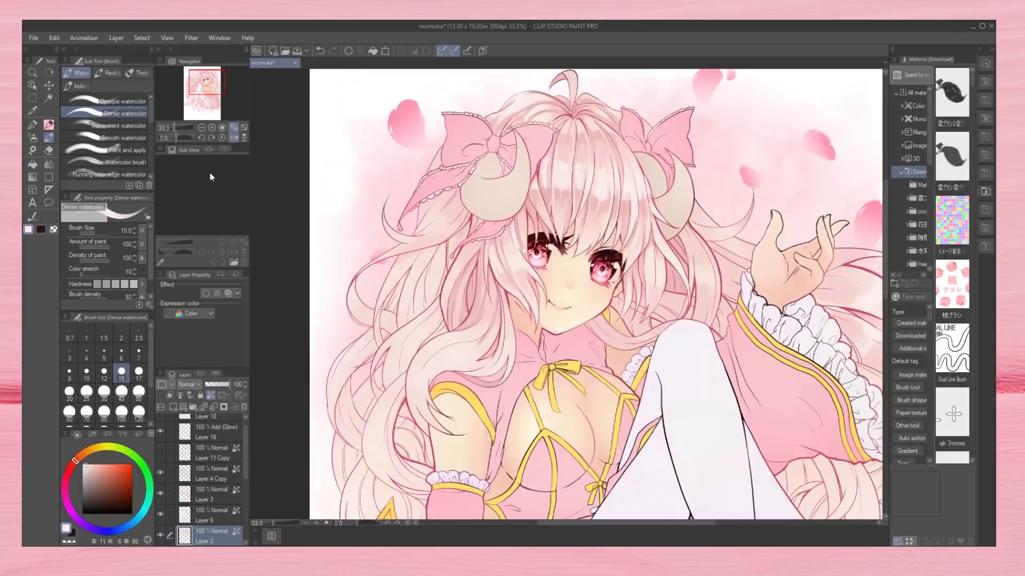
# Deepen the shading in the long locks falling over the shoulder with sampled pink and near-white hair colours.
pyautogui.keyDown('alt'); pyautogui.click(476, 375); pyautogui.keyUp('alt')
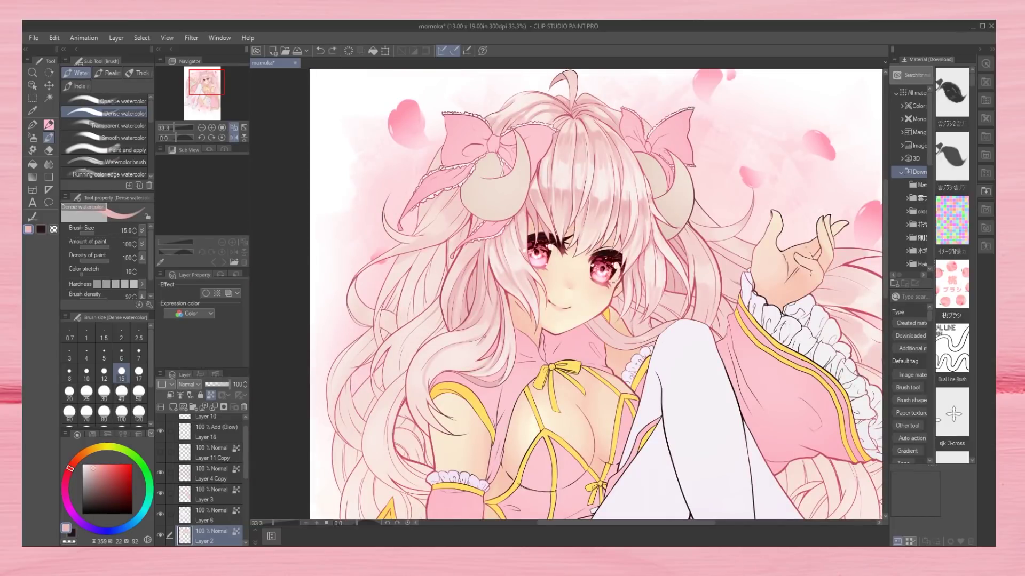
pyautogui.press('h')
pyautogui.hotkey('ctrl', '-')
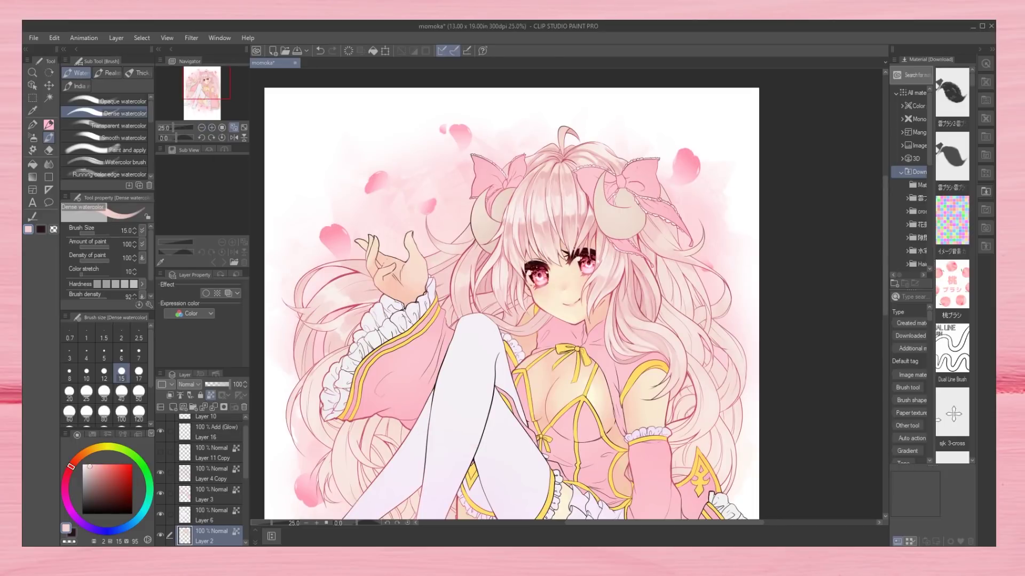
pyautogui.scroll(3, 570, 219)
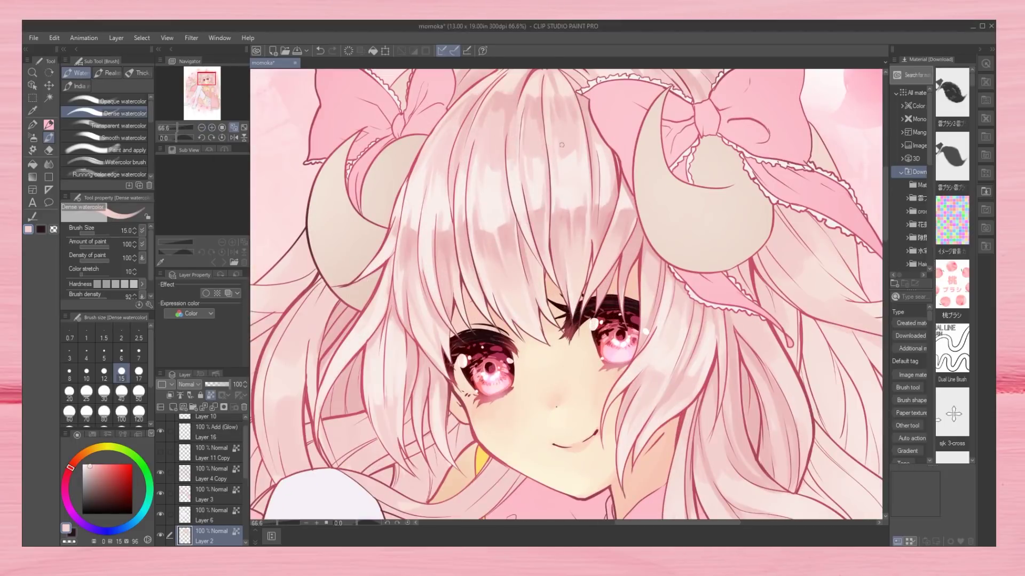
pyautogui.hotkey('ctrl', '-')
pyautogui.press('h')
pyautogui.scroll(2, 552, 317)
pyautogui.keyDown('alt'); pyautogui.click(552, 317); pyautogui.keyUp('alt')
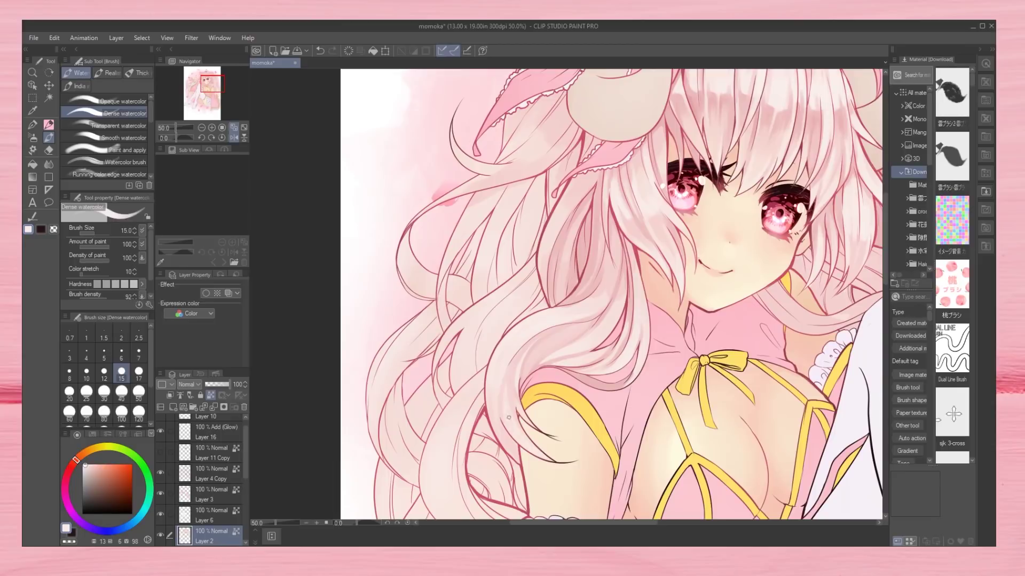
# Shade the outer hair locks below the trailing ribbon on Layer 2 with the Dense watercolor brush at sizes 15 and 50.
pyautogui.keyDown('alt'); pyautogui.click(530, 308); pyautogui.keyUp('alt')
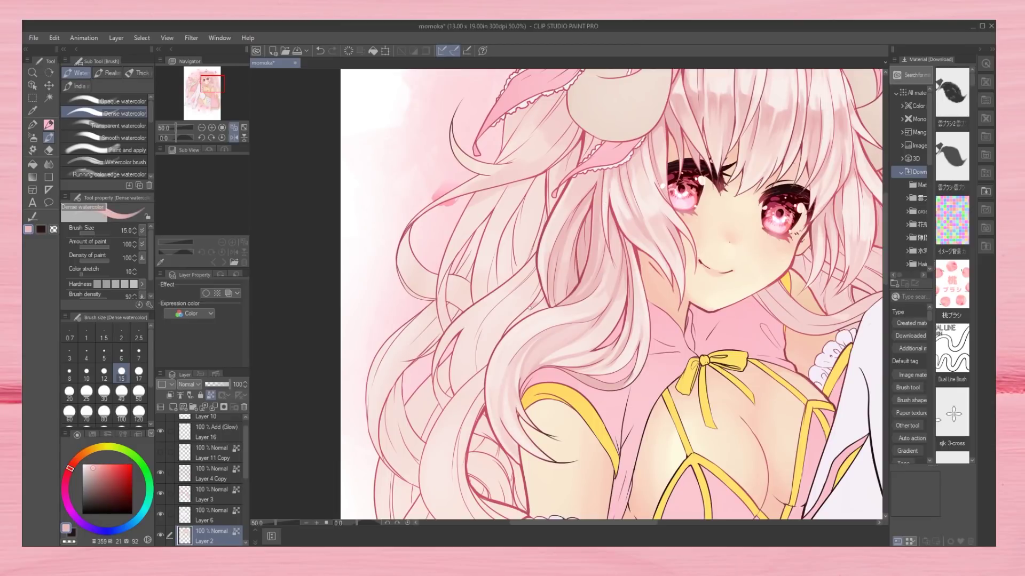
pyautogui.moveTo(533, 277); pyautogui.dragTo(478, 368)
pyautogui.moveTo(579, 143); pyautogui.dragTo(511, 271)
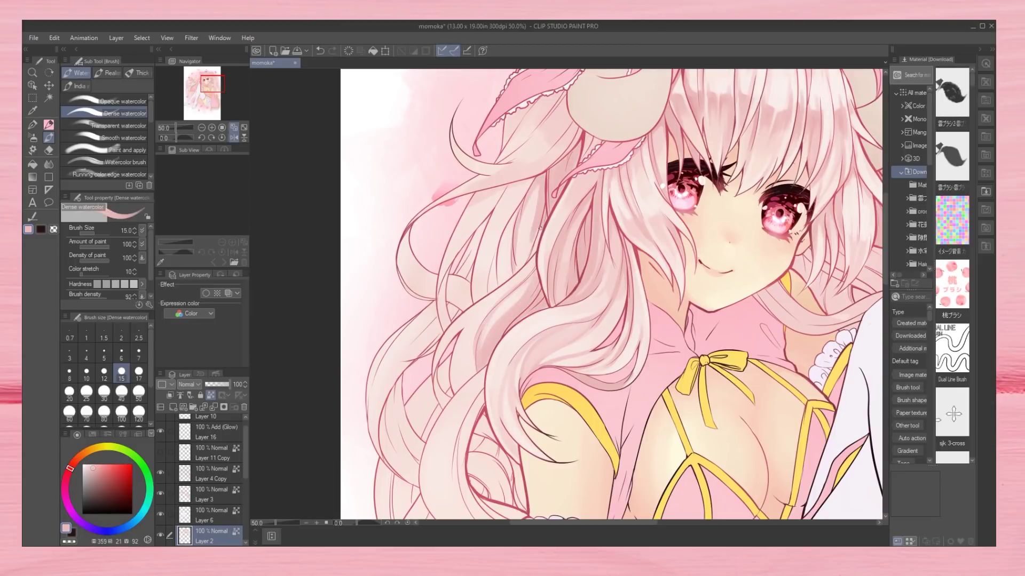
pyautogui.moveTo(540, 185); pyautogui.dragTo(500, 282)
pyautogui.keyDown('alt'); pyautogui.click(513, 240); pyautogui.keyUp('alt')
pyautogui.click(139, 391)
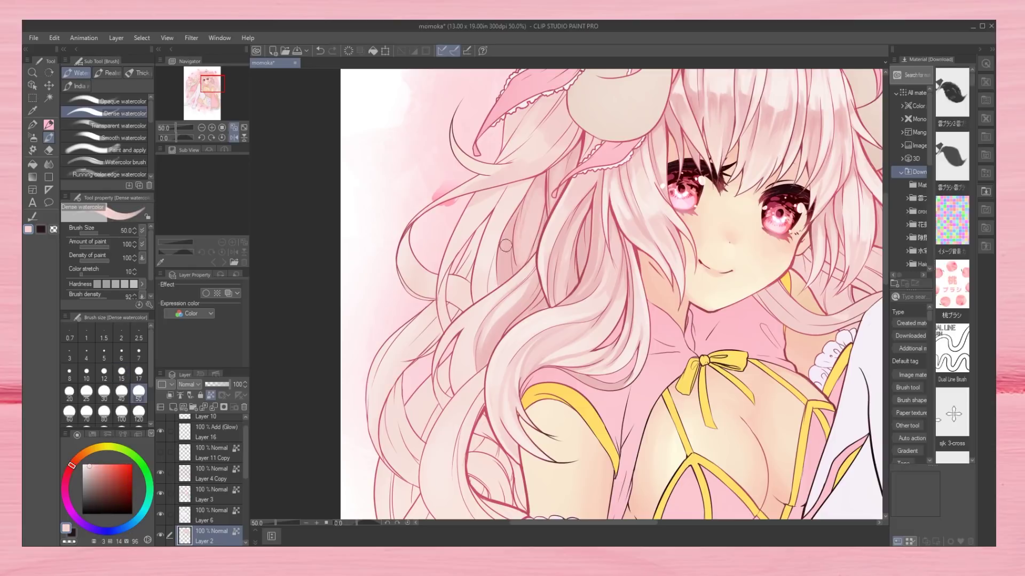
pyautogui.hotkey('ctrl', '-')
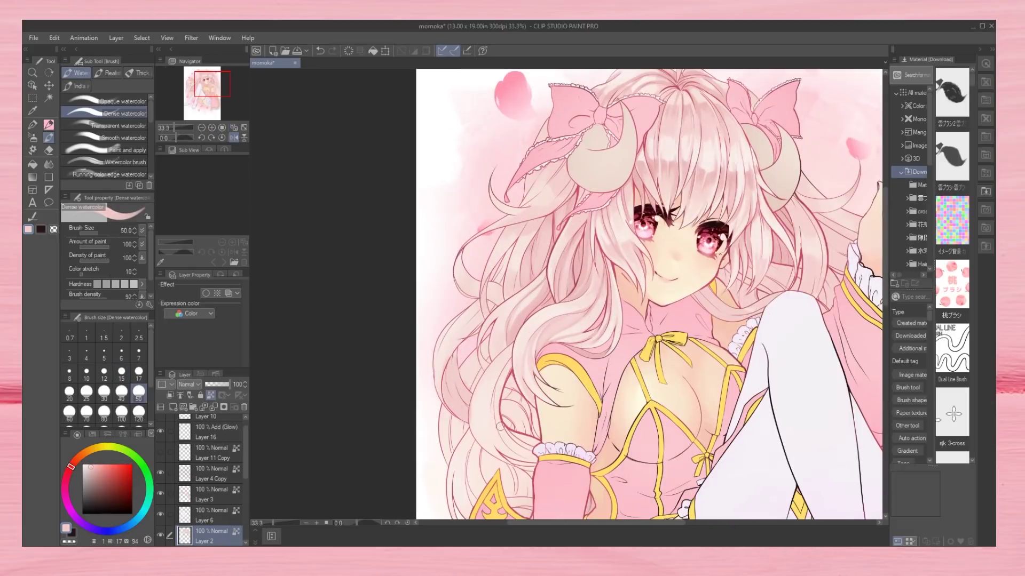
pyautogui.hotkey('ctrl', '-')
# Show Layer 11 Copy and set its opacity to 51% so the lashes overlay the hair faintly.
pyautogui.moveTo(641, 320); pyautogui.dragTo(584, 213)
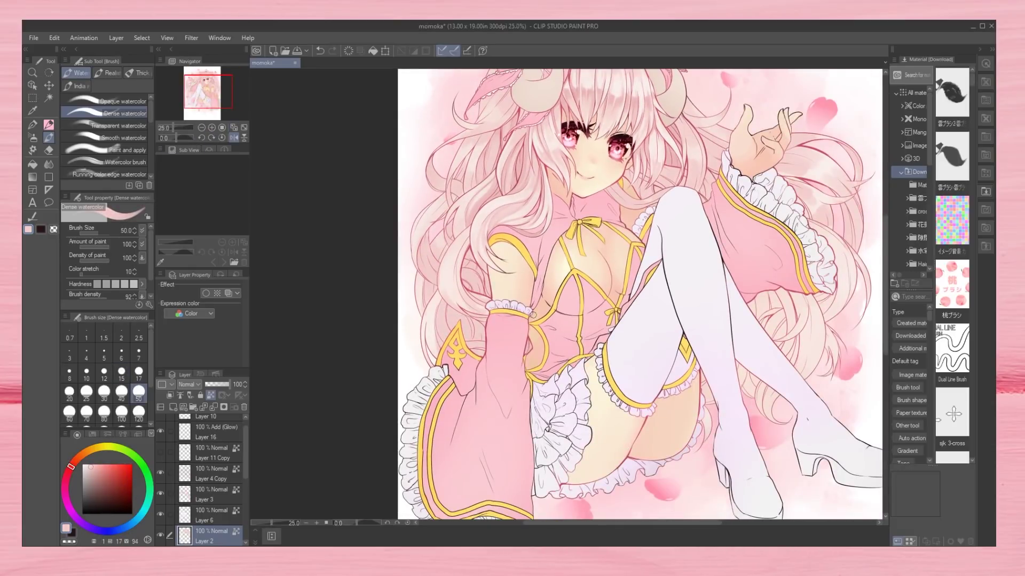
pyautogui.click(203, 454)
pyautogui.moveTo(229, 385); pyautogui.dragTo(217, 384)
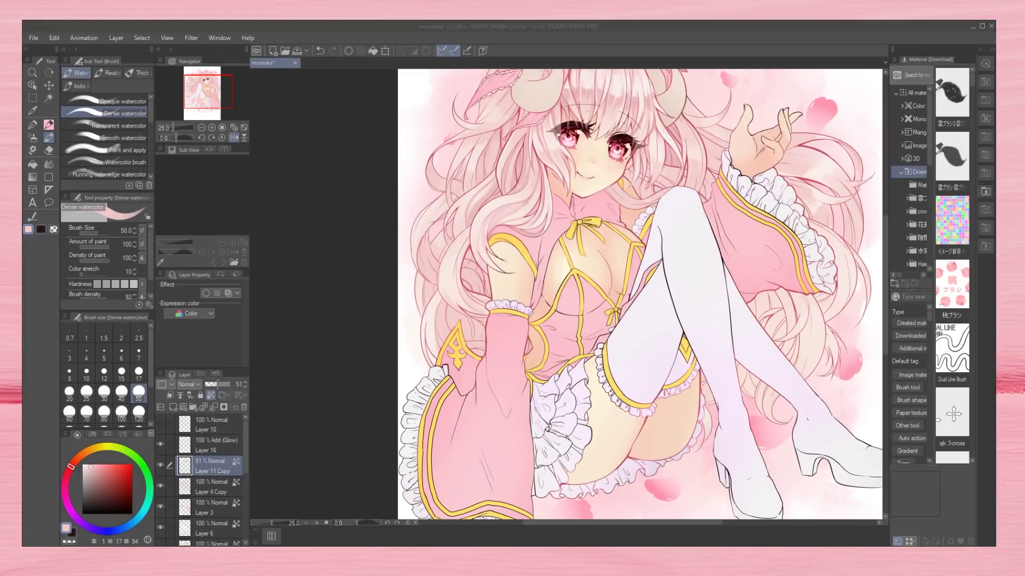
# Shade the back hair behind the body and raised arm on Layer 2 with the Dense watercolor brush at size 40.
pyautogui.click(245, 128)
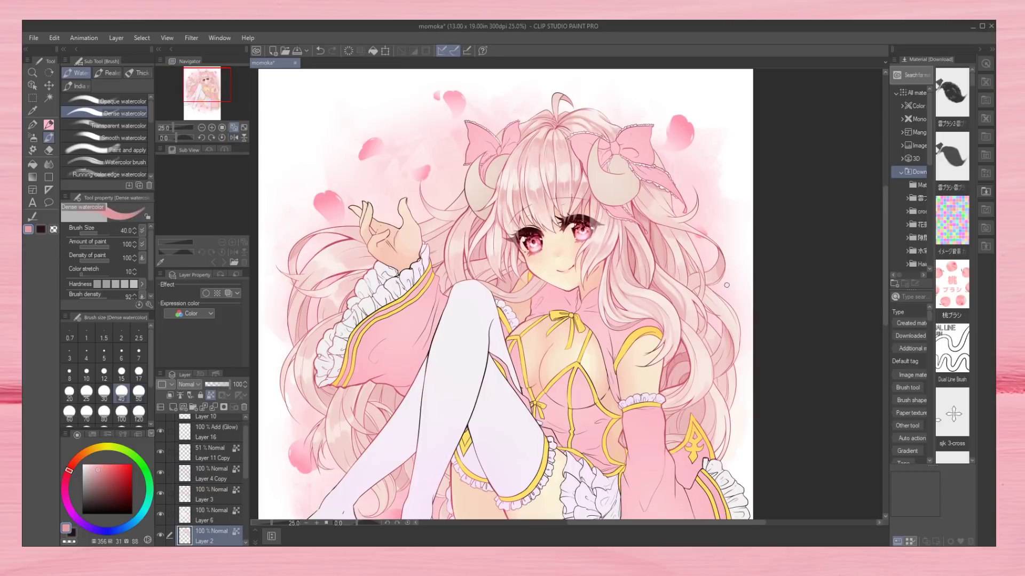
pyautogui.hotkey('ctrl', '+')
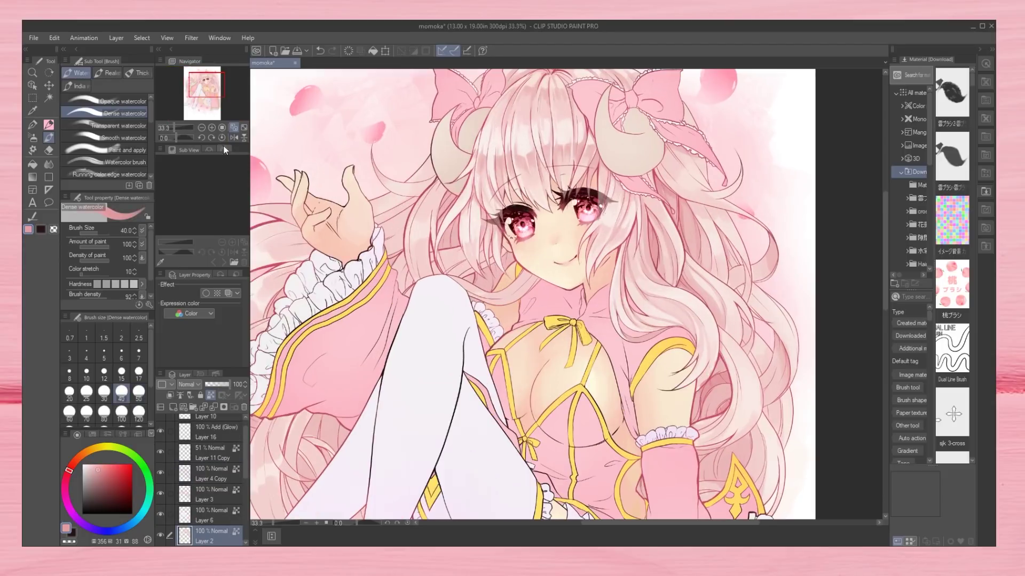
pyautogui.scroll(-5, 569, 297)
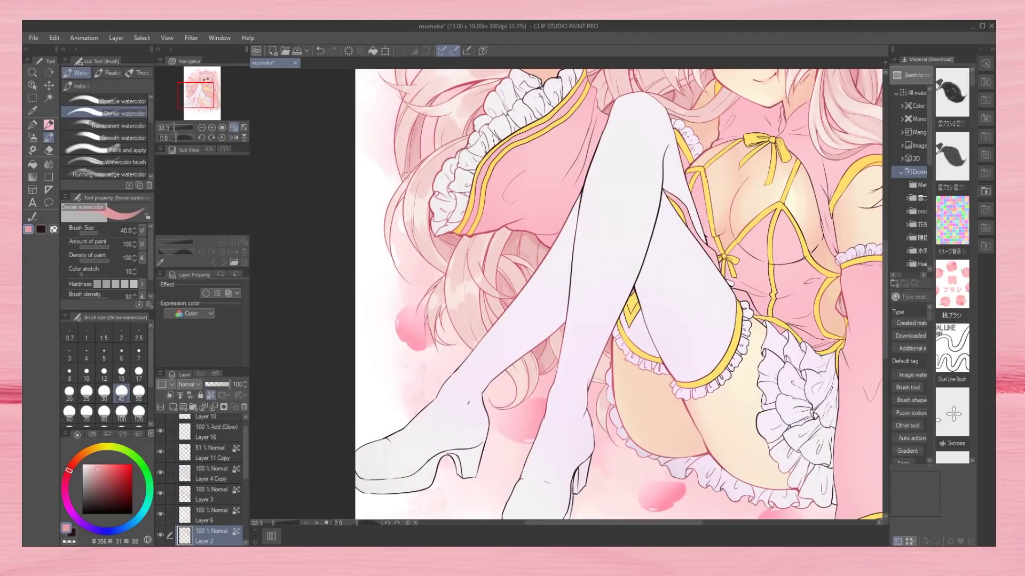
pyautogui.scroll(4, 569, 297)
pyautogui.scroll(4, 613, 293)
pyautogui.hotkey('ctrl', '-')
# Finish the broad back hair shading with the brush at size 100 and return the canvas to its unmirrored view.
pyautogui.press(']')
pyautogui.press(']')
pyautogui.press(']')
pyautogui.press(']')
pyautogui.press(']')
pyautogui.hotkey('ctrl', '-')
pyautogui.click(234, 138)
pyautogui.scroll(-3, 165, 509)
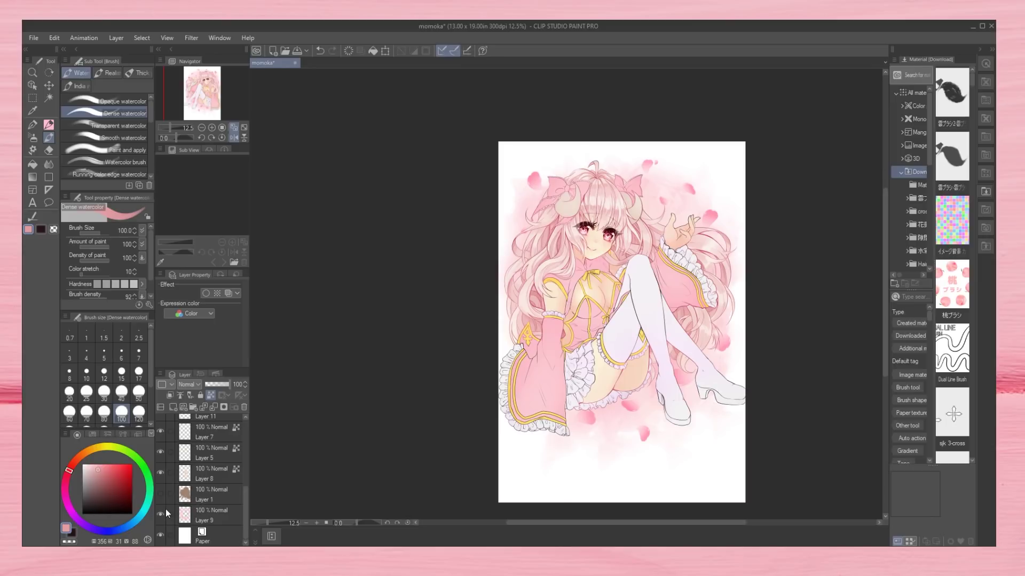
# Paint dusty pink fold shadows on the dress bodice and lowered sleeve on Layer 3 with the Dense watercolor brush at size 50.
pyautogui.hotkey('ctrl', '+')
pyautogui.hotkey('ctrl', '+')
pyautogui.press('[')
pyautogui.press('[')
pyautogui.press('[')
pyautogui.press('[')
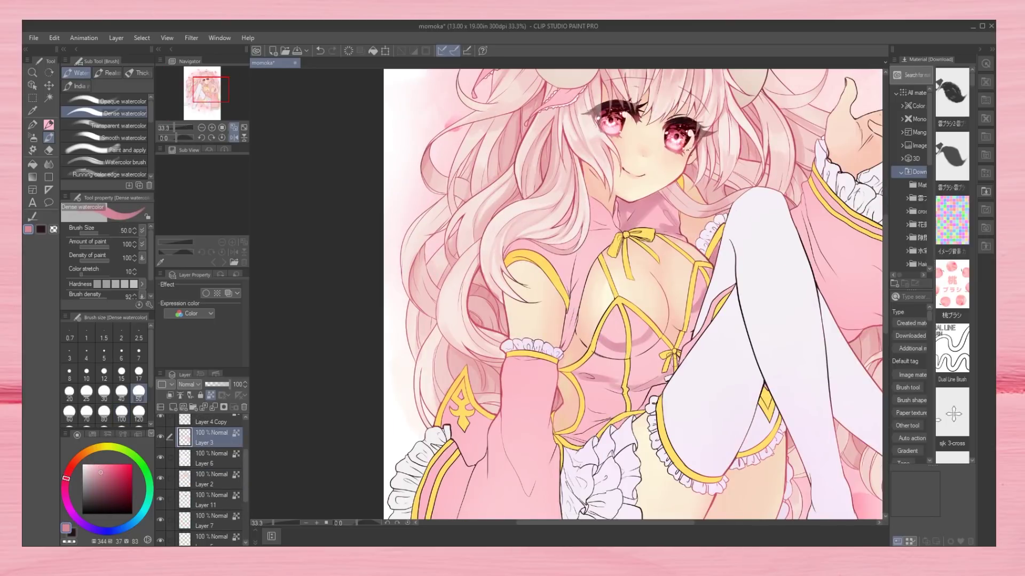
pyautogui.hotkey('ctrl', '-')
pyautogui.scroll(-4, 632, 294)
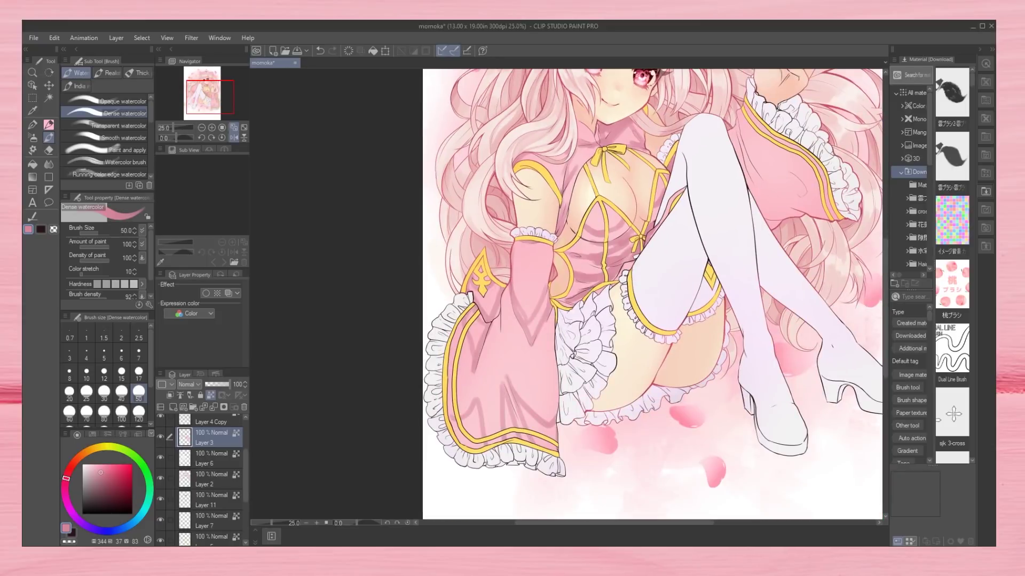
# Shade the raised arm's sleeve on Layer 3 at sizes 50 and 100, adding a brighter pink patch with a sampled colour.
pyautogui.moveTo(754, 145); pyautogui.dragTo(771, 187)
pyautogui.press(']')
pyautogui.press(']')
pyautogui.press(']')
pyautogui.press(']')
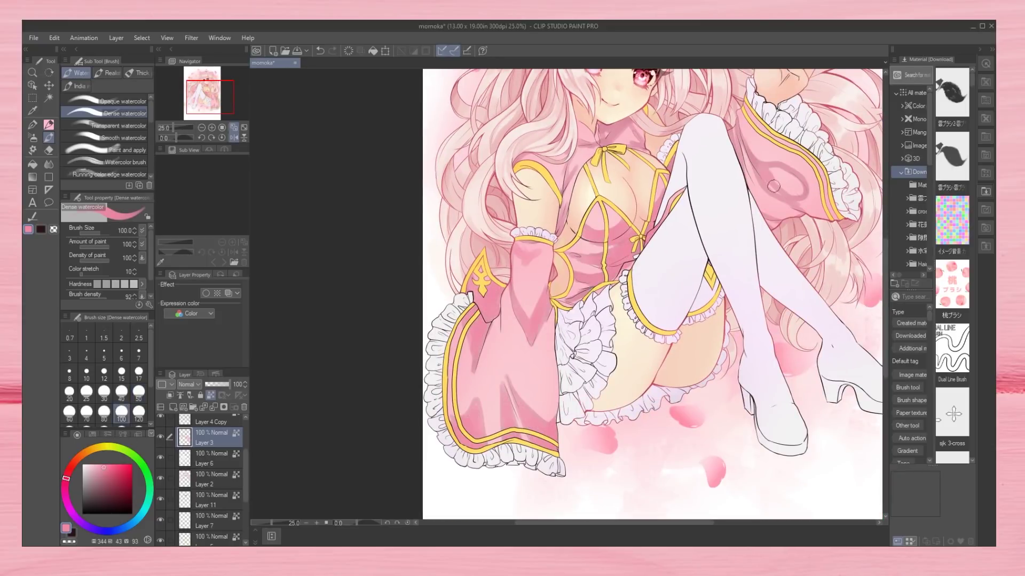
pyautogui.keyDown('alt'); pyautogui.click(778, 181); pyautogui.keyUp('alt')
pyautogui.moveTo(777, 179); pyautogui.dragTo(786, 186)
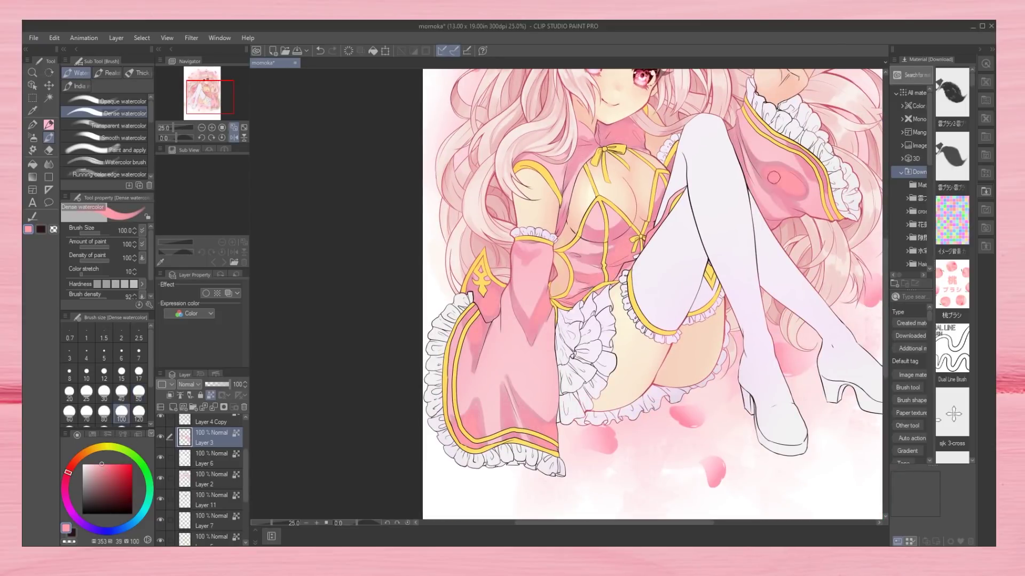
# Paint dusty pink shadows on the underskirt ruffles and the white stockings on Layer 6 with the Dense watercolor brush at size 100.
pyautogui.keyDown('alt'); pyautogui.click(680, 160); pyautogui.keyUp('alt')
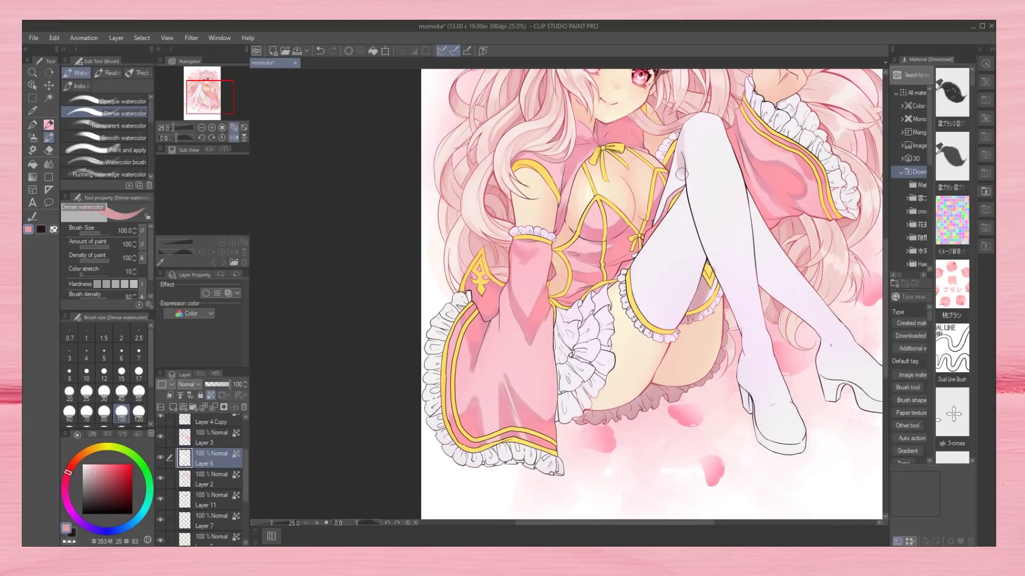
pyautogui.hotkey('ctrl', '-')
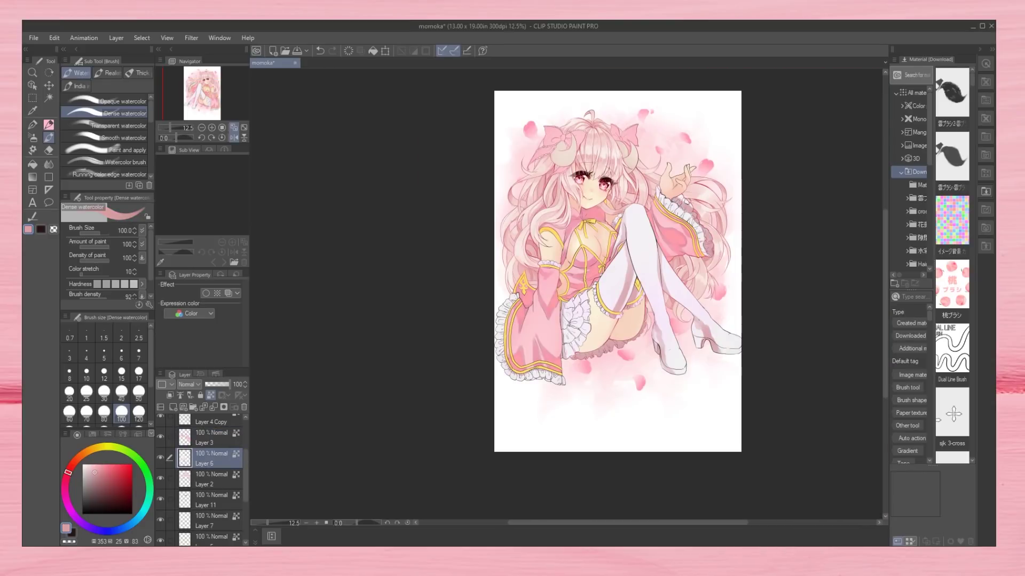
pyautogui.hotkey('ctrl', '+')
pyautogui.hotkey('ctrl', '-')
pyautogui.moveTo(625, 277); pyautogui.dragTo(625, 310)
pyautogui.moveTo(629, 224); pyautogui.dragTo(635, 293)
# Tint the stockings and shoes with pale pink using the Transparent watercolor brush at size 120.
pyautogui.hotkey('ctrl', '+')
pyautogui.click(118, 125)
pyautogui.click(138, 412)
pyautogui.moveTo(694, 128); pyautogui.dragTo(684, 304)
pyautogui.moveTo(731, 203); pyautogui.dragTo(779, 448)
pyautogui.scroll(1, 726, 213)
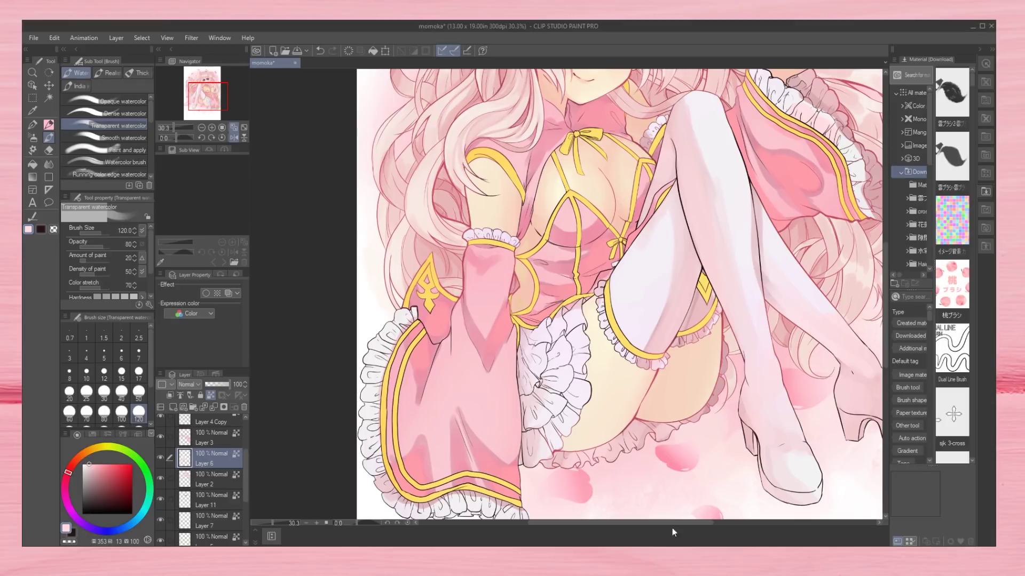
# Shade the skin on Layer 8 with the Dense watercolor brush at sizes 17 and 100, softening it with Transparent watercolor at 100.
pyautogui.hotkey('ctrl', '-')
pyautogui.hotkey('ctrl', '-')
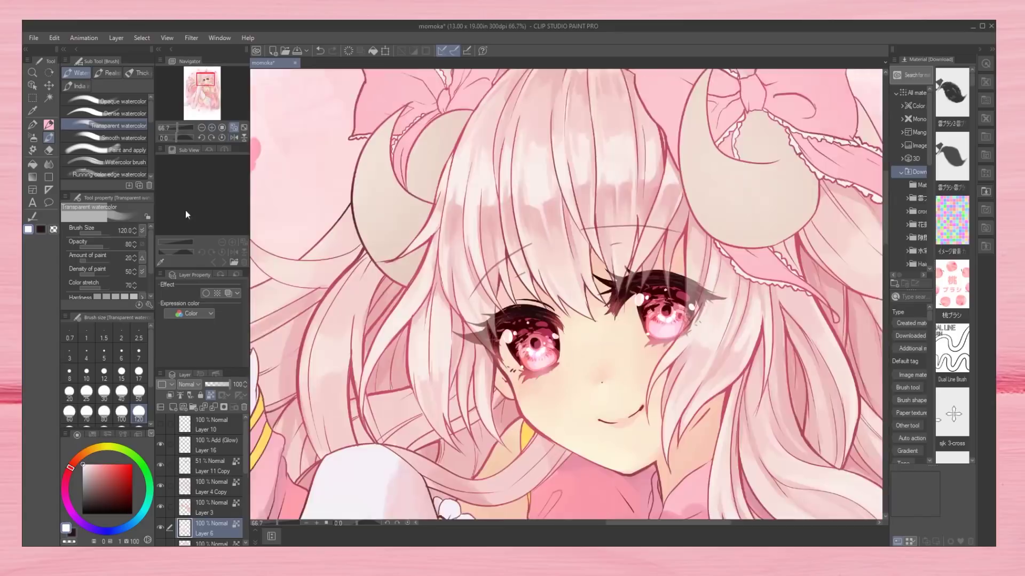
pyautogui.click(119, 113)
pyautogui.hotkey('ctrl', '-')
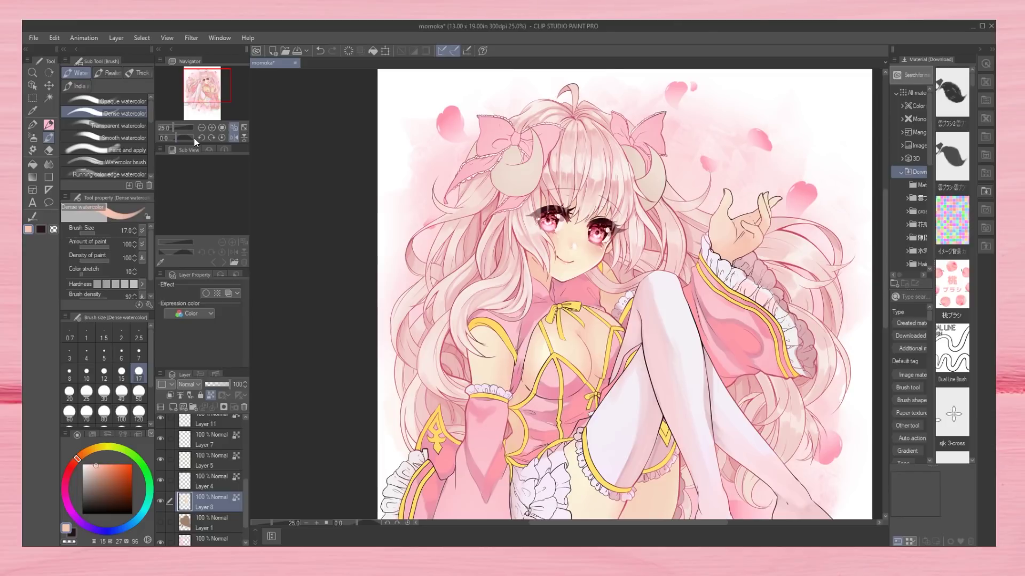
pyautogui.hotkey('ctrl', '+')
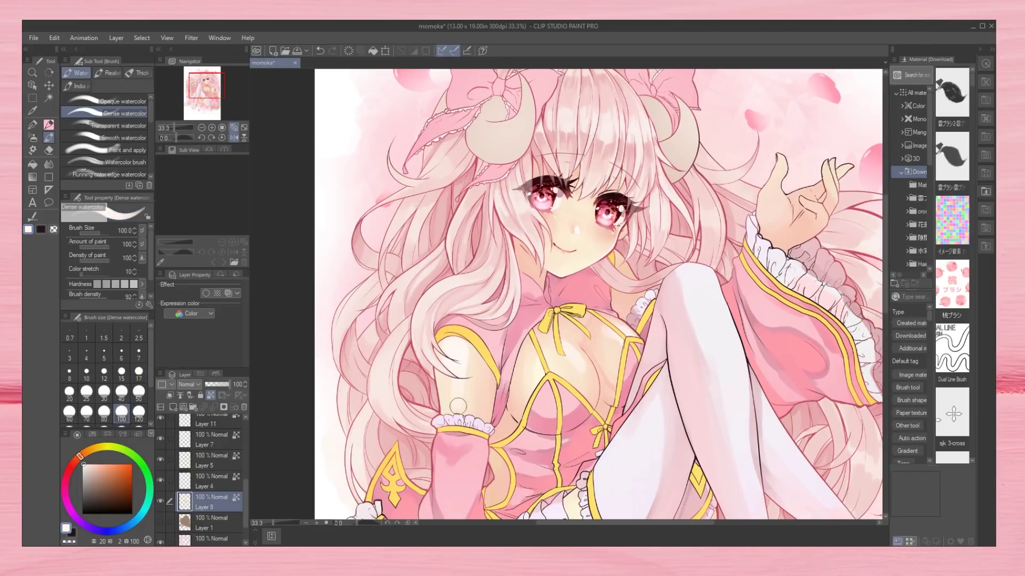
pyautogui.press('b')
pyautogui.press('h')
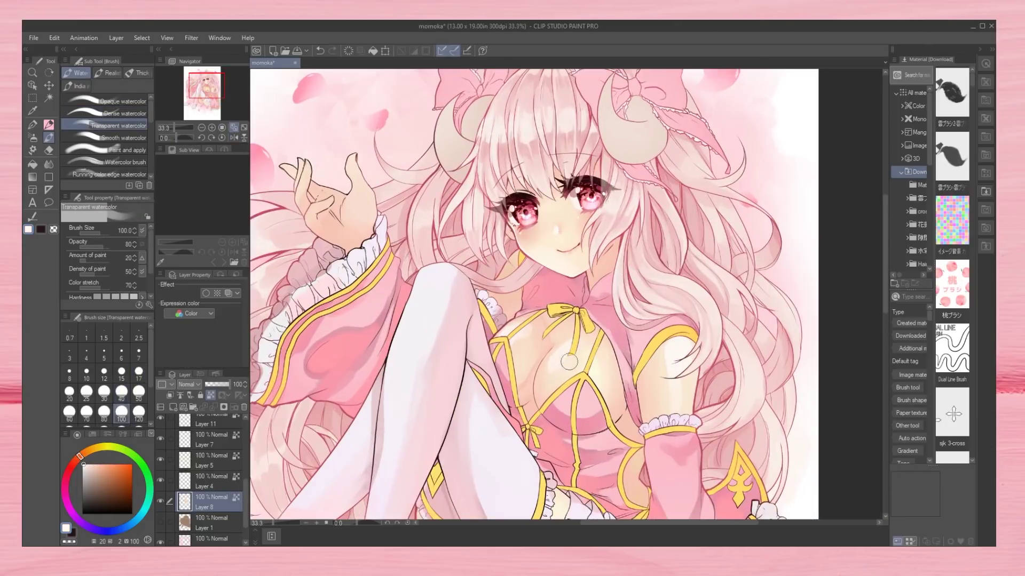
# Add pinkish-red tones to the skin on Layer 8 with sampled colours, using Dense and Transparent watercolor at size 50 and Dense watercolor at 7.
pyautogui.keyDown('alt'); pyautogui.click(536, 372); pyautogui.keyUp('alt')
pyautogui.press('b')
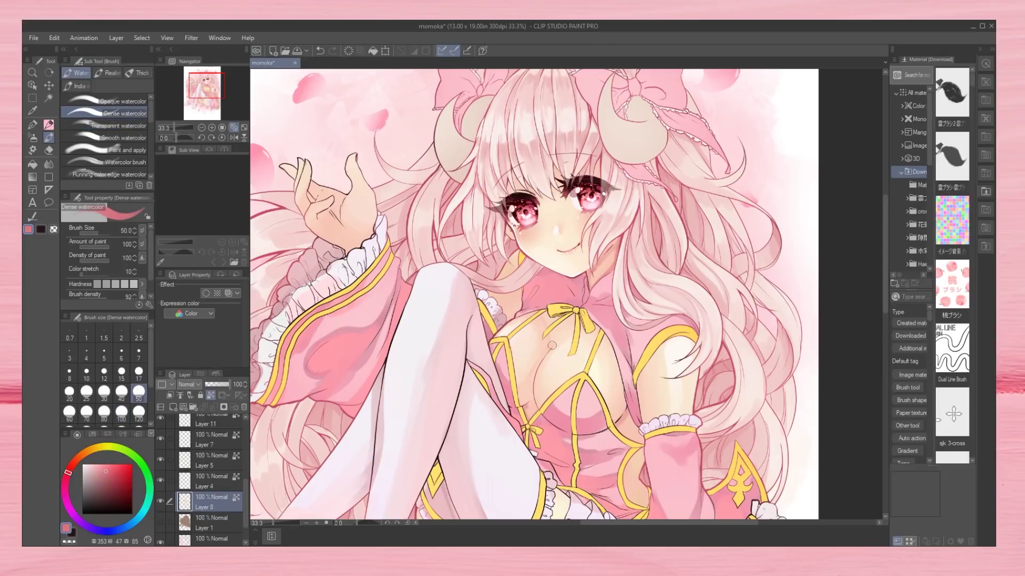
pyautogui.scroll(-1, 186, 134)
pyautogui.scroll(1, 186, 134)
pyautogui.scroll(-1, 196, 117)
pyautogui.scroll(1, 197, 117)
pyautogui.moveTo(196, 117); pyautogui.dragTo(209, 87)
pyautogui.press('b')
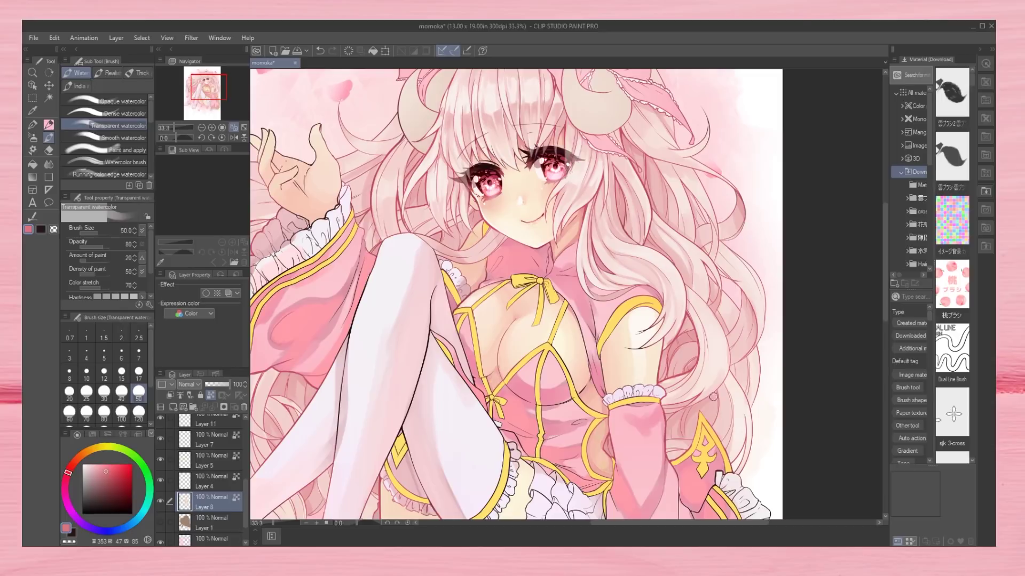
pyautogui.press('h')
pyautogui.keyDown('alt'); pyautogui.click(490, 340); pyautogui.keyUp('alt')
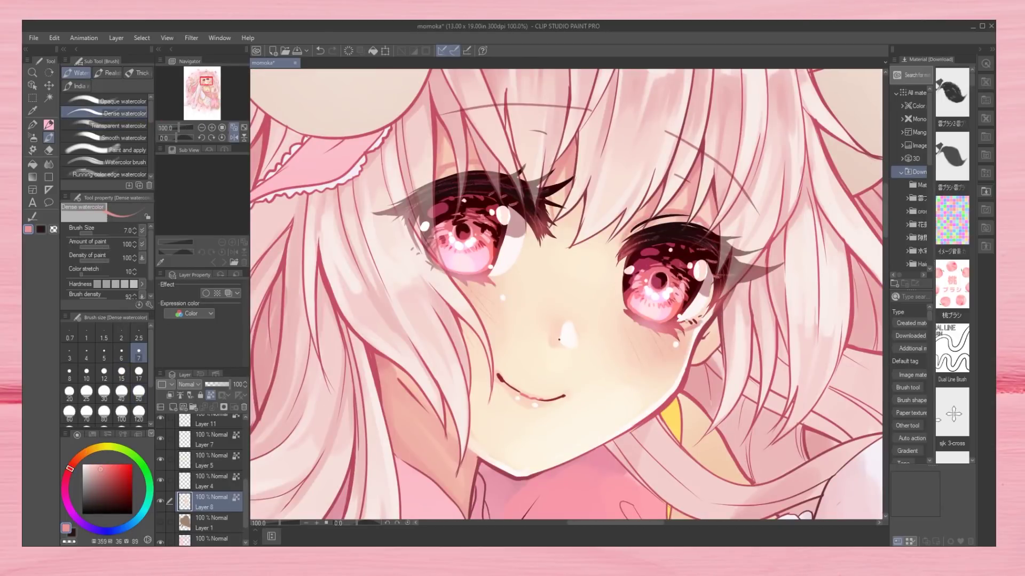
# Blend the skin shading on Layer 8 with the Smooth watercolor brush at size 50 in a peach tone.
pyautogui.moveTo(178, 128); pyautogui.dragTo(172, 136)
pyautogui.click(123, 137)
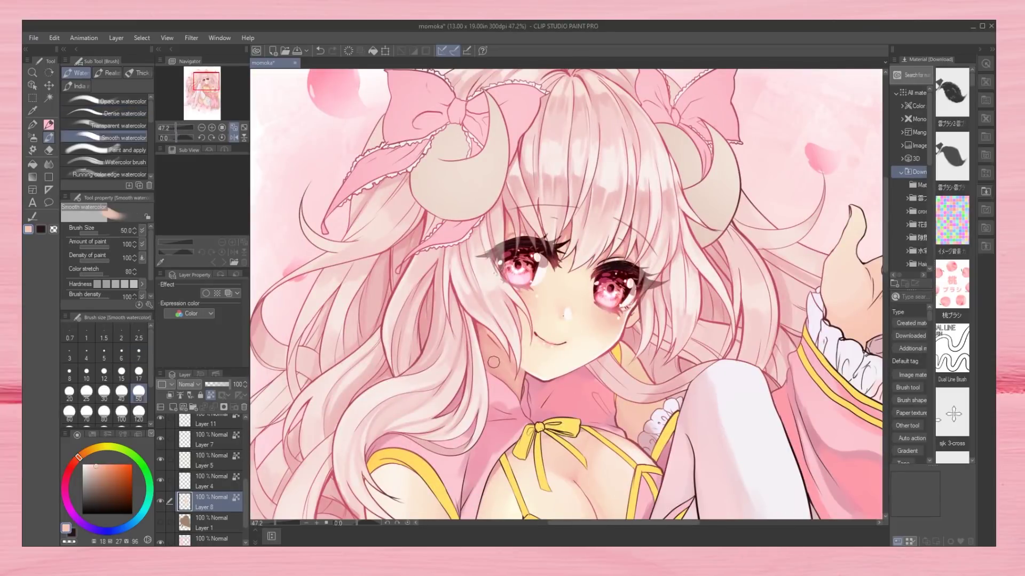
pyautogui.scroll(-2, 493, 362)
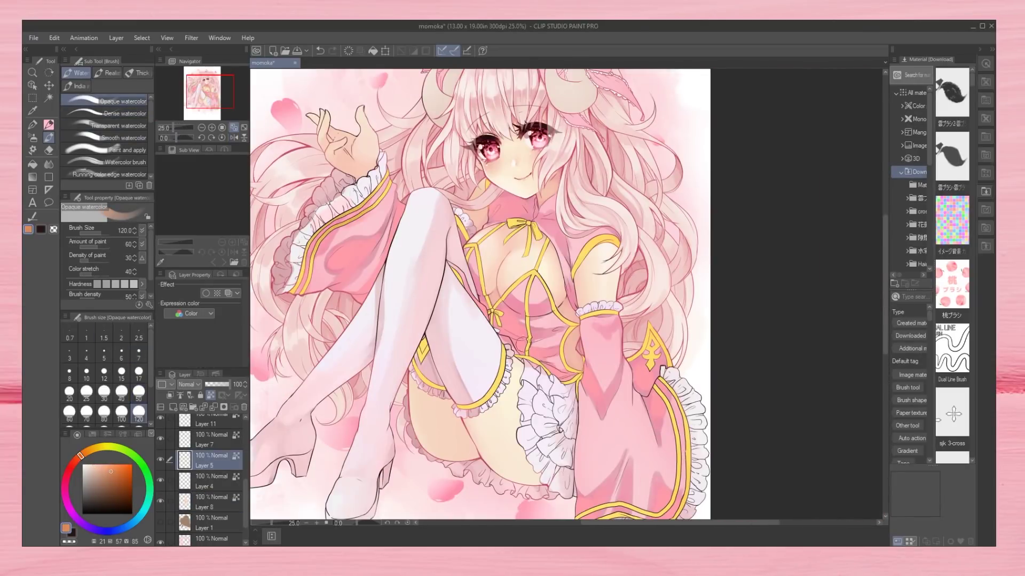
# Recolour the irises red and choose the Soft eraser for Layer 11 Copy.
pyautogui.scroll(-2, 594, 274)
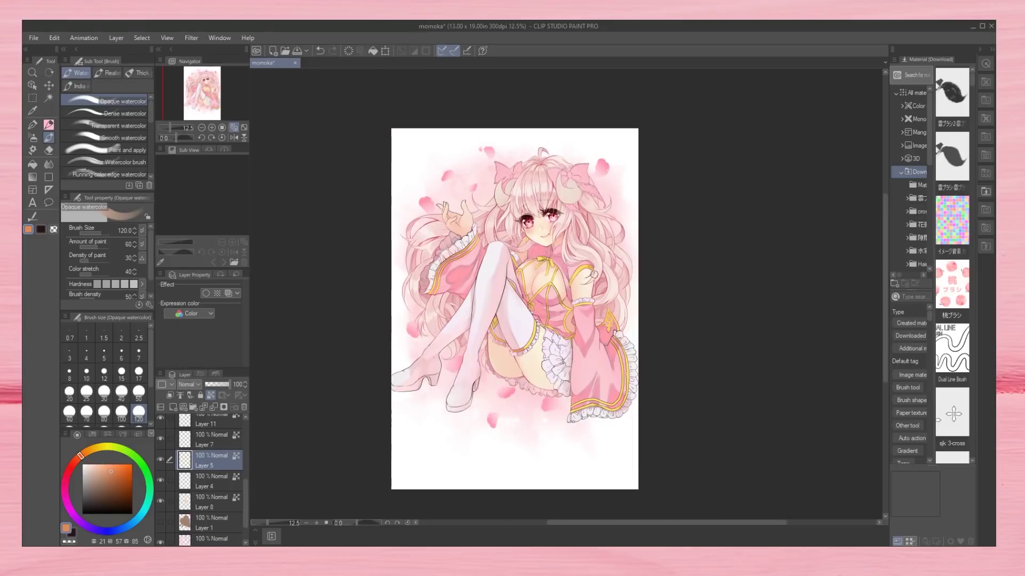
pyautogui.click(224, 140)
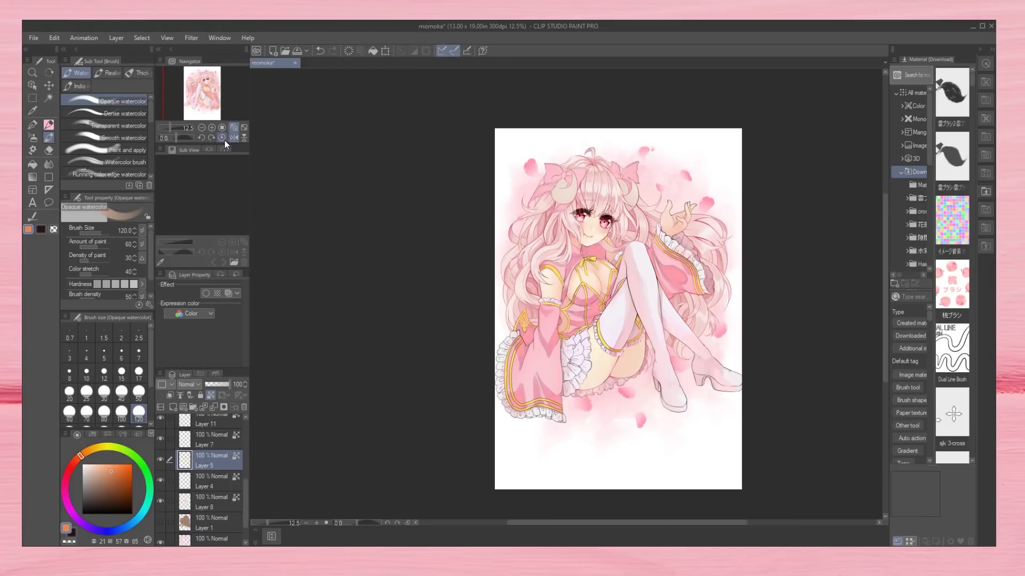
pyautogui.click(212, 127)
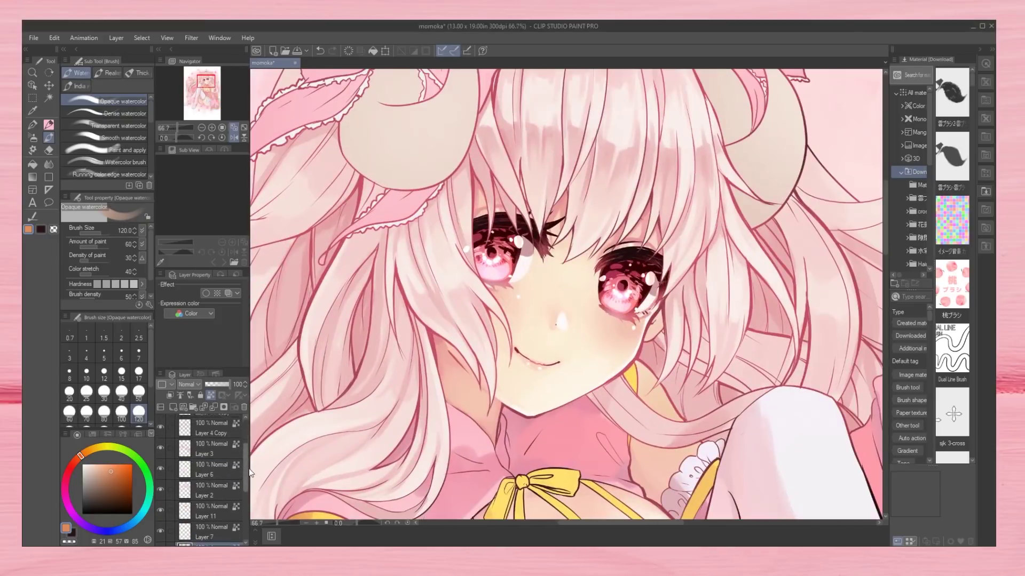
pyautogui.scroll(2, 161, 497)
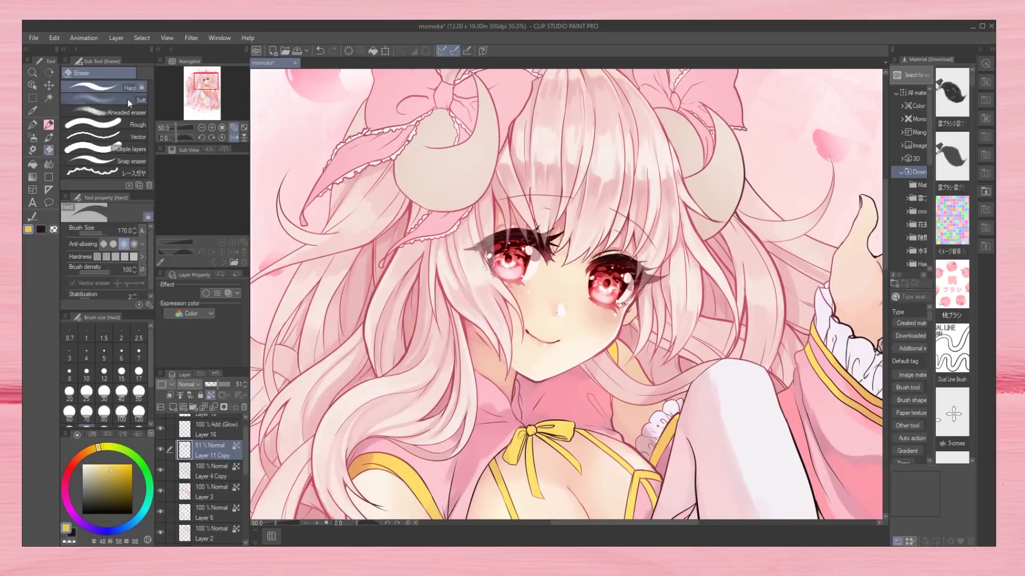
pyautogui.click(127, 99)
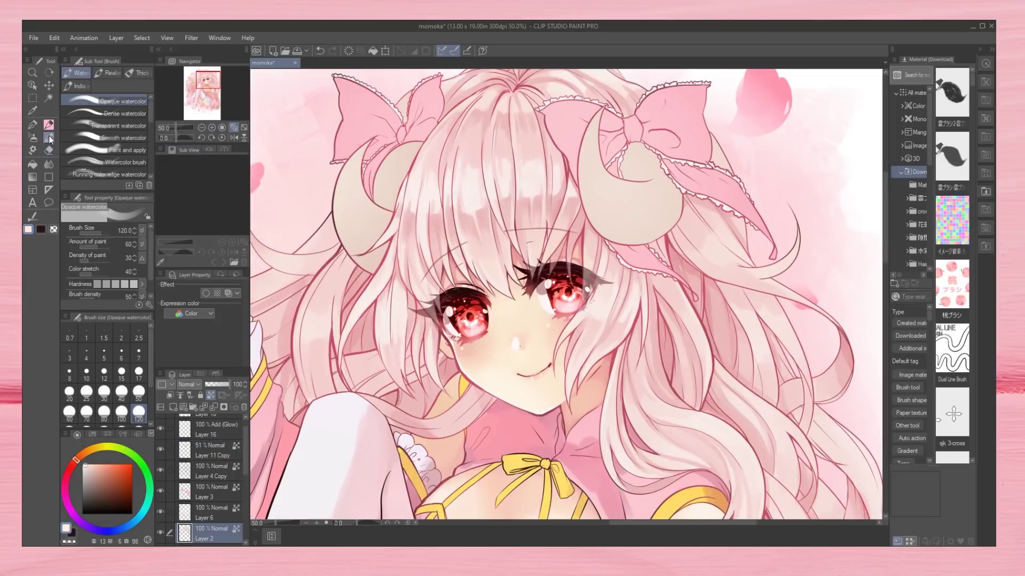
# Paint pale touches on the hair on Layer 2 with the Opaque watercolor brush at sizes 40 and 50.
pyautogui.click(122, 392)
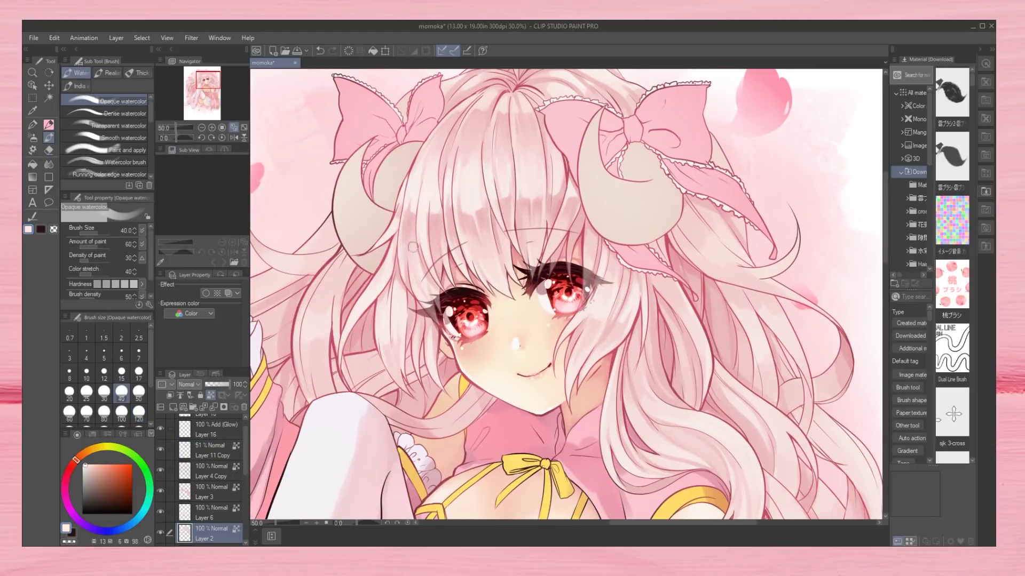
pyautogui.click(234, 138)
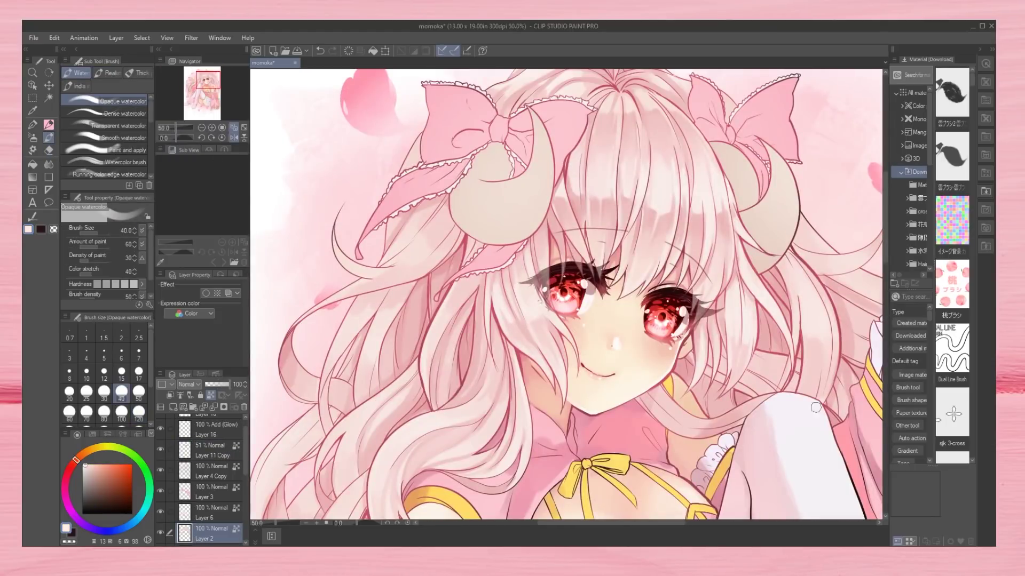
pyautogui.scroll(-3, 356, 421)
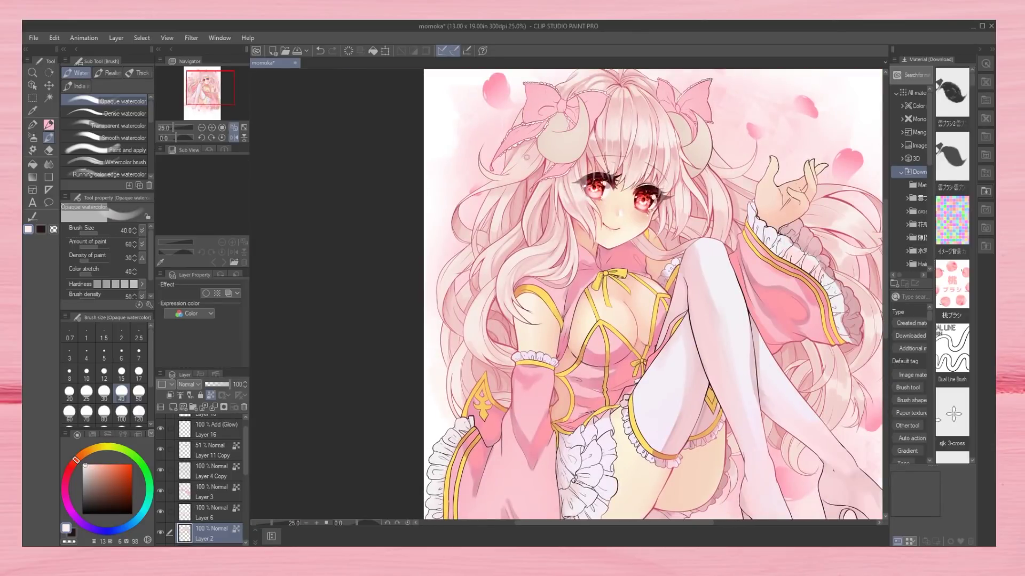
pyautogui.click(234, 138)
pyautogui.press(']')
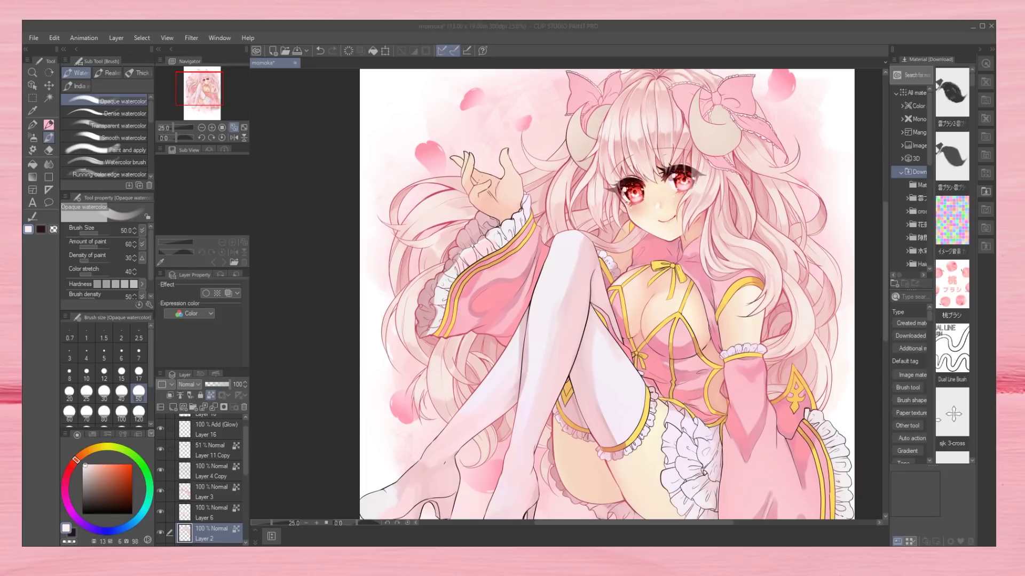
# Refine the hair around the face and horns on Layer 2 with pale Dense watercolor strokes at size 17.
pyautogui.scroll(4, 728, 128)
pyautogui.press('[')
pyautogui.press('[')
pyautogui.press('[')
pyautogui.press('[')
pyautogui.press('[')
pyautogui.press('.')
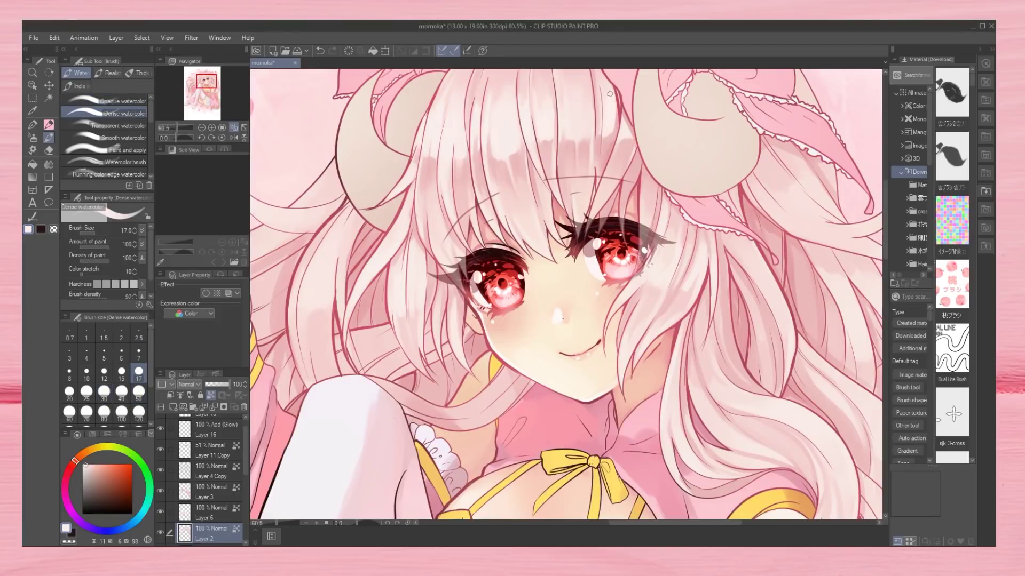
pyautogui.scroll(-4, 310, 277)
pyautogui.scroll(-2, 480, 288)
pyautogui.scroll(4, 627, 295)
# Paint pink shadow strands in the long hair beside the face and shoulder with sampled pinks, using Dense watercolor at size 17.
pyautogui.keyDown('alt'); pyautogui.click(627, 296); pyautogui.keyUp('alt')
pyautogui.press('h')
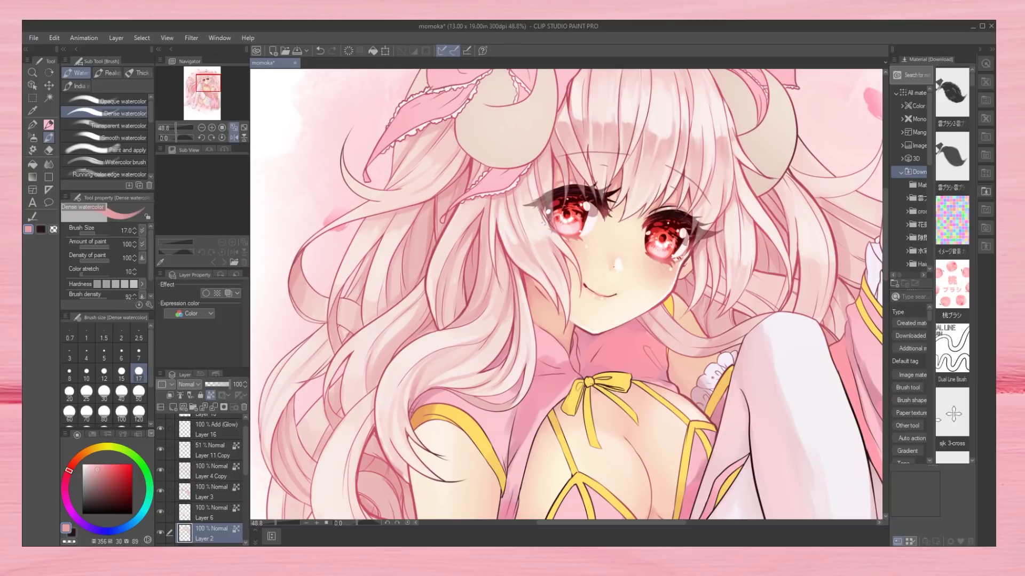
pyautogui.scroll(-3, 582, 246)
pyautogui.scroll(3, 474, 235)
pyautogui.moveTo(461, 414); pyautogui.dragTo(457, 510)
pyautogui.moveTo(504, 296); pyautogui.dragTo(496, 427)
pyautogui.moveTo(549, 264); pyautogui.dragTo(550, 315)
pyautogui.moveTo(577, 235)
pyautogui.mouseDown()
pyautogui.moveTo(554, 330)
pyautogui.moveTo(533, 370)
pyautogui.mouseUp()
pyautogui.keyDown('alt'); pyautogui.click(529, 374); pyautogui.keyUp('alt')
pyautogui.keyDown('alt'); pyautogui.click(460, 340); pyautogui.keyUp('alt')
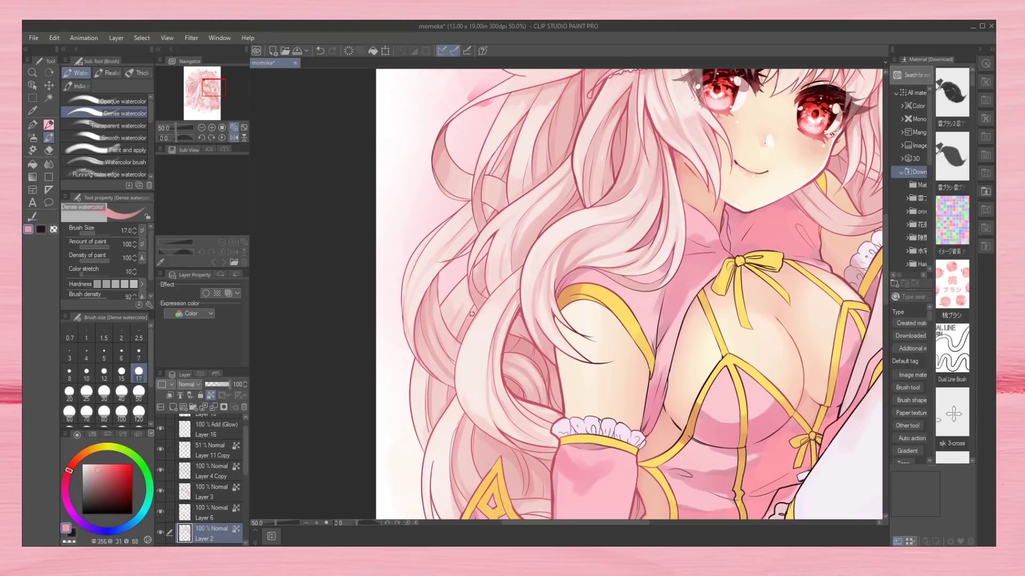
# Shade and lighten the hair strands behind the raised hand and sleeve on Layer 2 with Dense watercolor at sizes 17 and 50.
pyautogui.moveTo(376, 501); pyautogui.dragTo(327, 271)
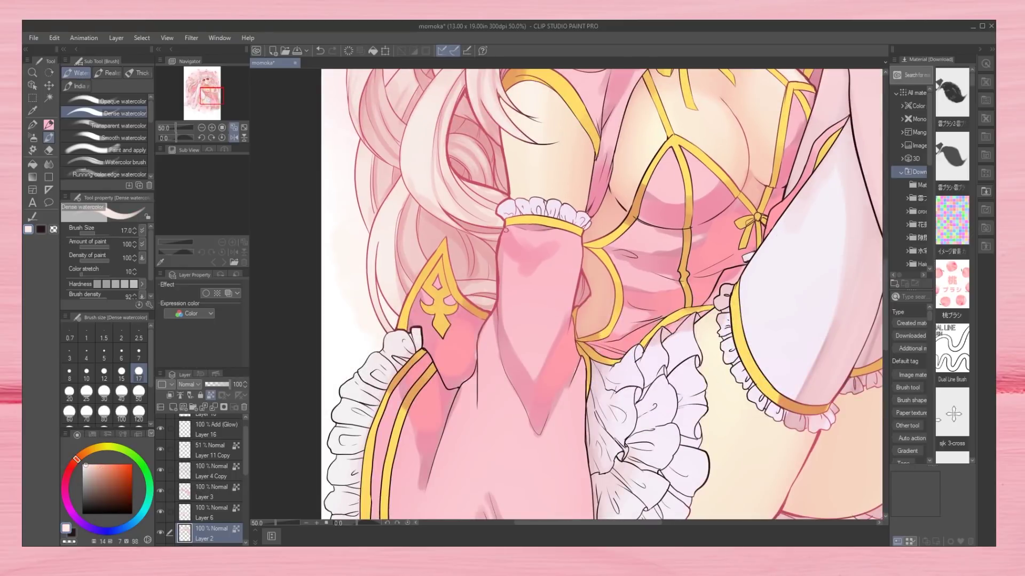
pyautogui.scroll(-4, 397, 197)
pyautogui.scroll(4, 618, 130)
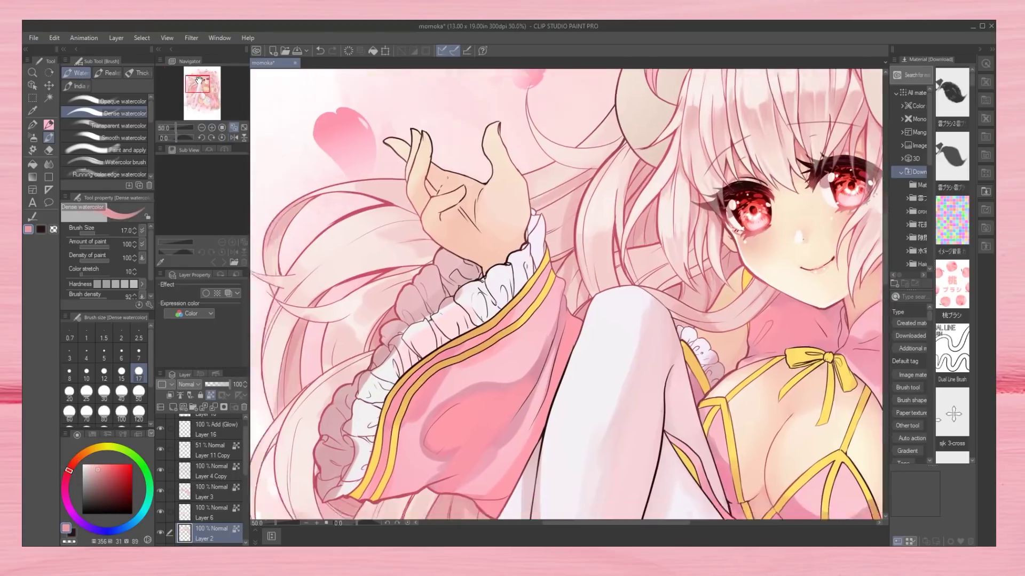
pyautogui.moveTo(632, 291); pyautogui.dragTo(652, 303)
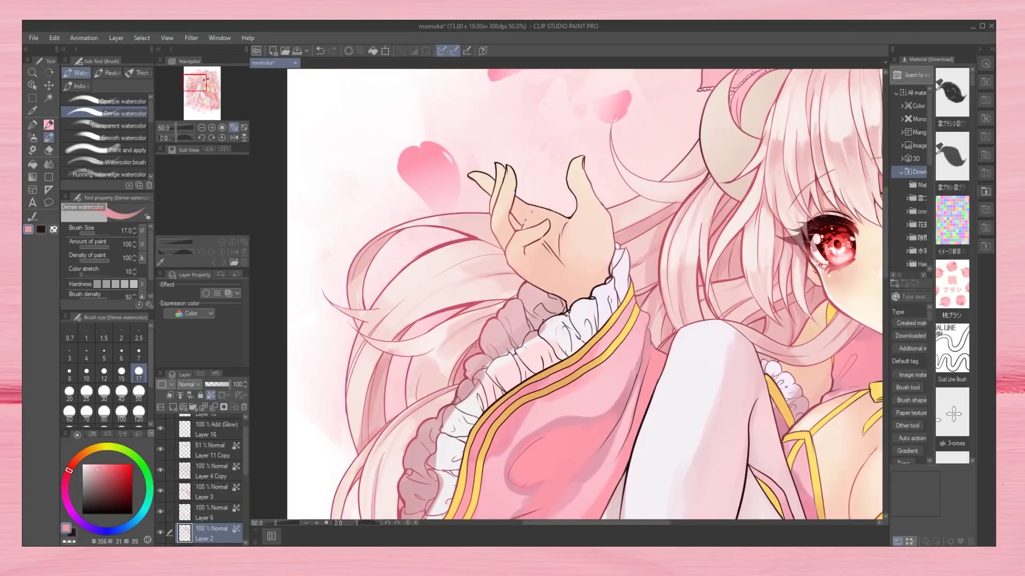
pyautogui.moveTo(203, 83)
pyautogui.mouseDown()
pyautogui.moveTo(213, 98)
pyautogui.moveTo(193, 89)
pyautogui.mouseUp()
pyautogui.scroll(-1, 214, 89)
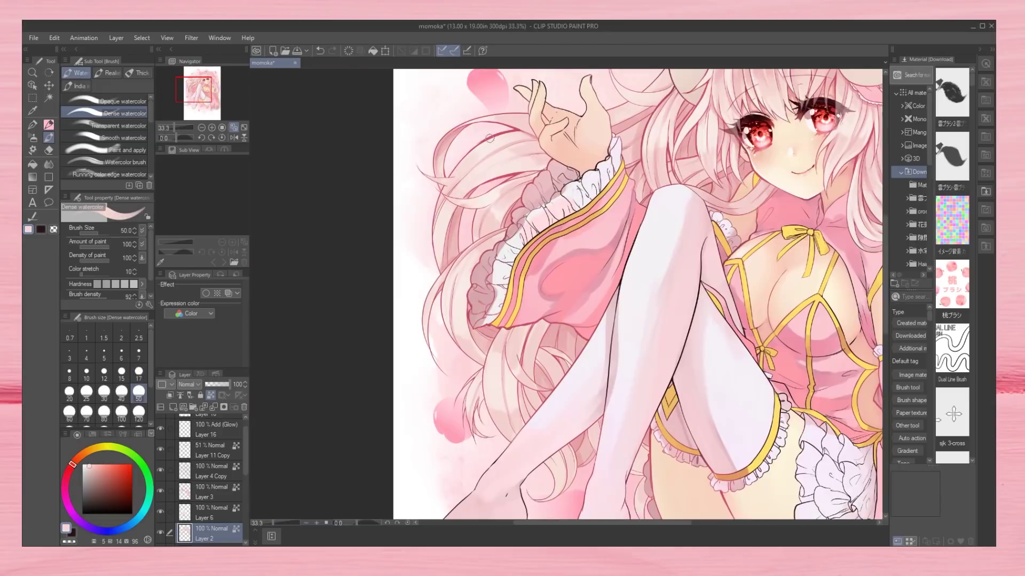
pyautogui.keyDown('alt'); pyautogui.click(508, 189); pyautogui.keyUp('alt')
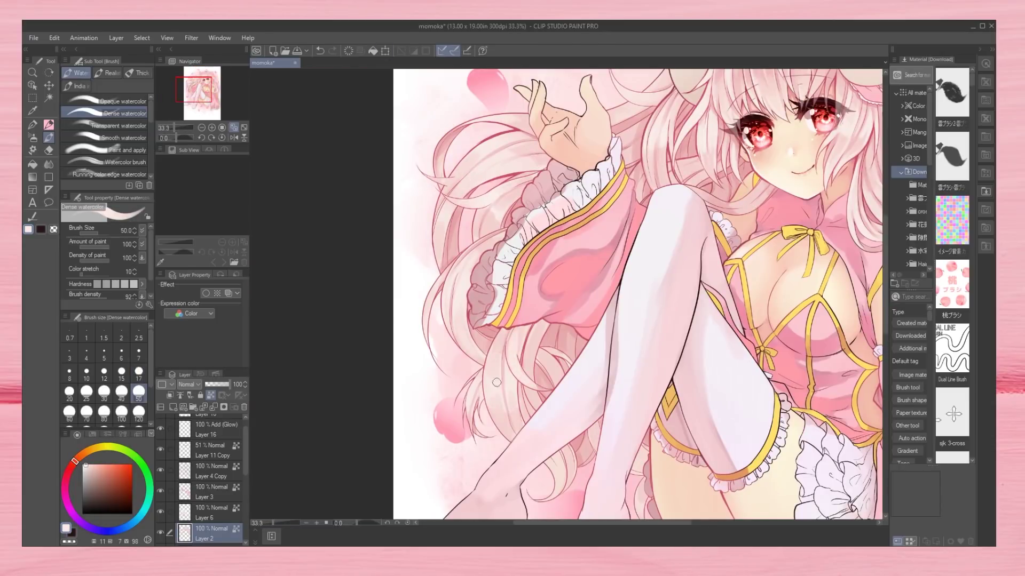
pyautogui.moveTo(193, 89); pyautogui.dragTo(203, 96)
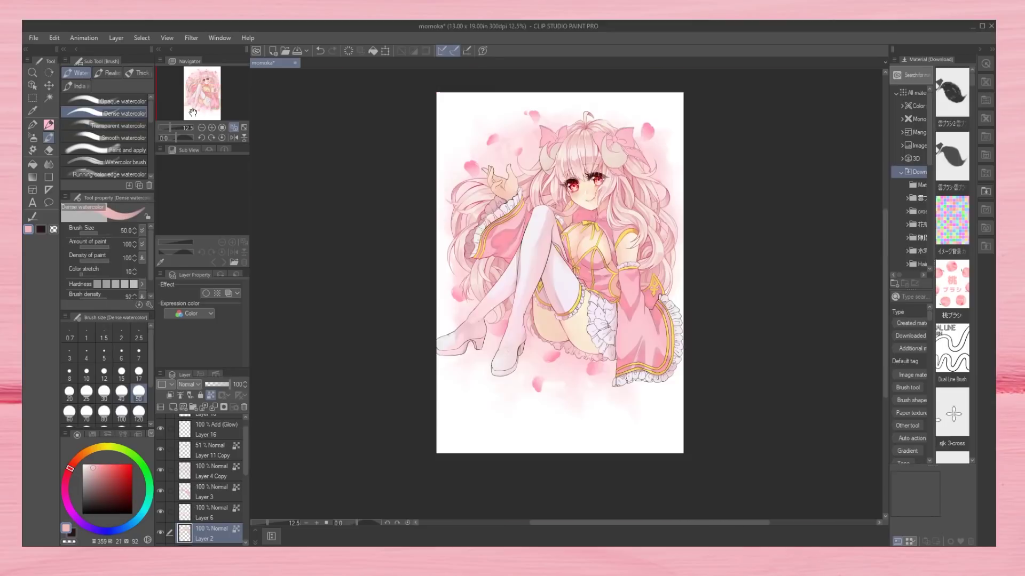
# Create Layer 12 in Overlay mode clipped above the hair and tint the hair peach and pink with the Soft airbrush at size 800.
pyautogui.hotkey('ctrl', '0')
pyautogui.click(188, 385)
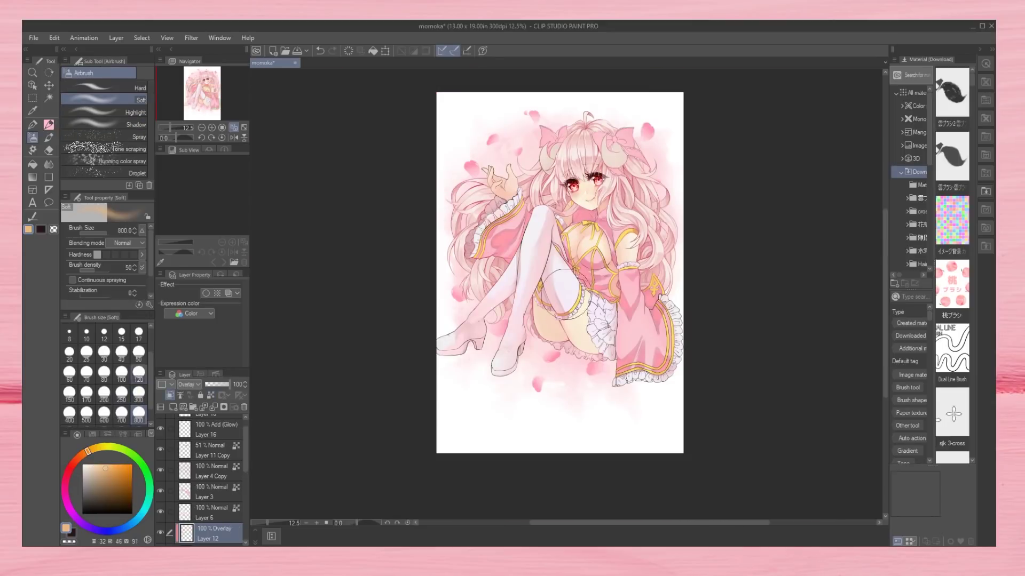
pyautogui.press('b')
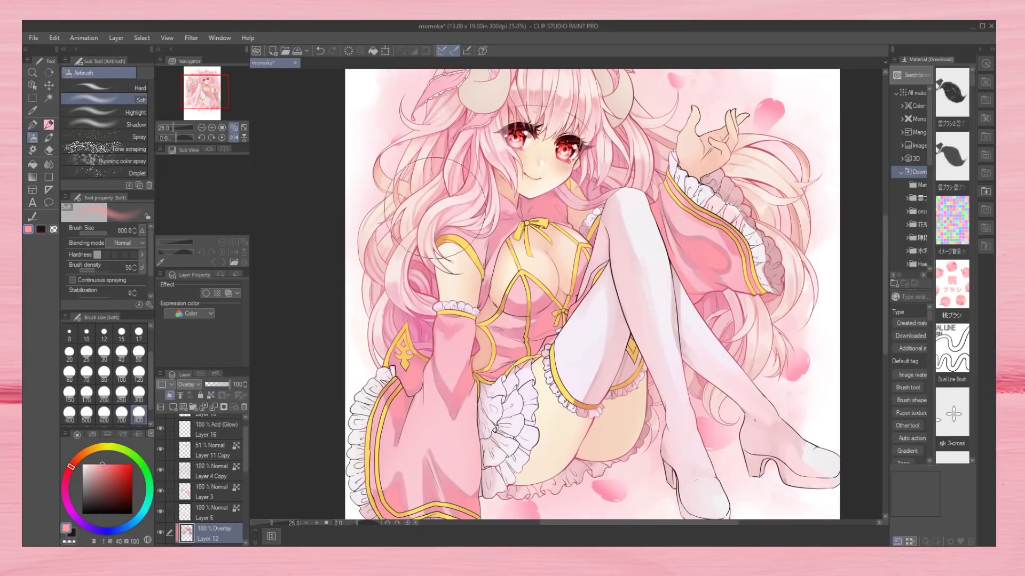
# Set Layer 12 to Add (Glow) and brighten the hair with a peach Soft airbrush at size 800.
pyautogui.hotkey('ctrl', '0')
pyautogui.press('b')
pyautogui.press('h')
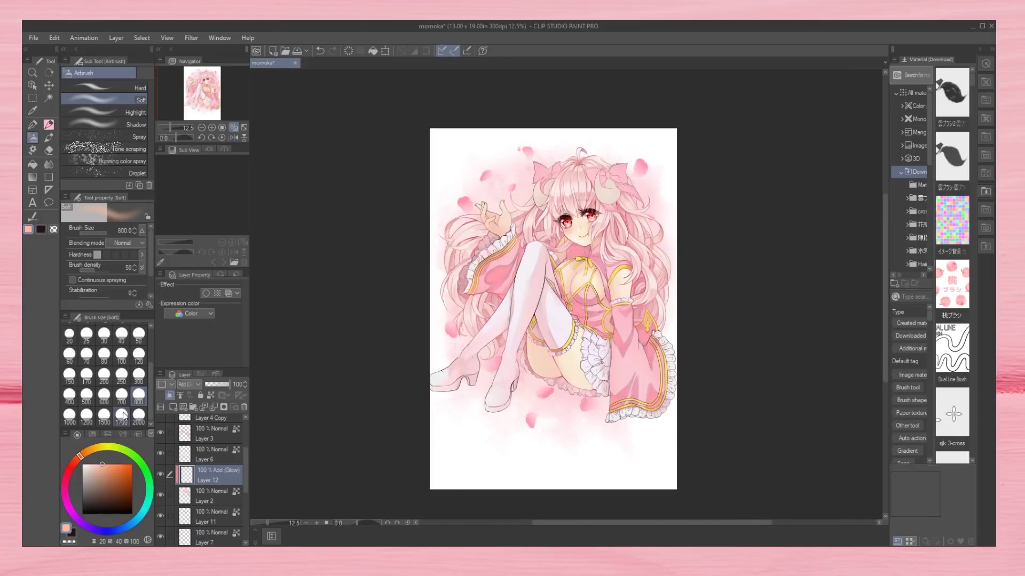
pyautogui.press('h')
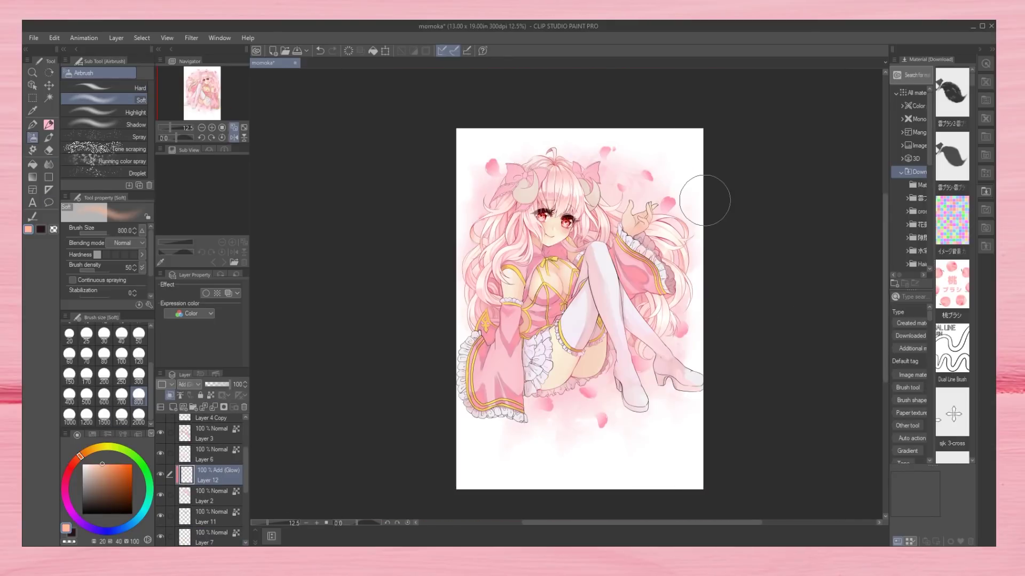
# Add peach highlights to the hair on Layer 12 with the hair highlight 2 brush at size 120.
pyautogui.hotkey('ctrl', '+')
pyautogui.hotkey('ctrl', '+')
pyautogui.hotkey('ctrl', '+')
pyautogui.hotkey('ctrl', '+')
pyautogui.press('b')
pyautogui.moveTo(362, 504); pyautogui.dragTo(170, 322)
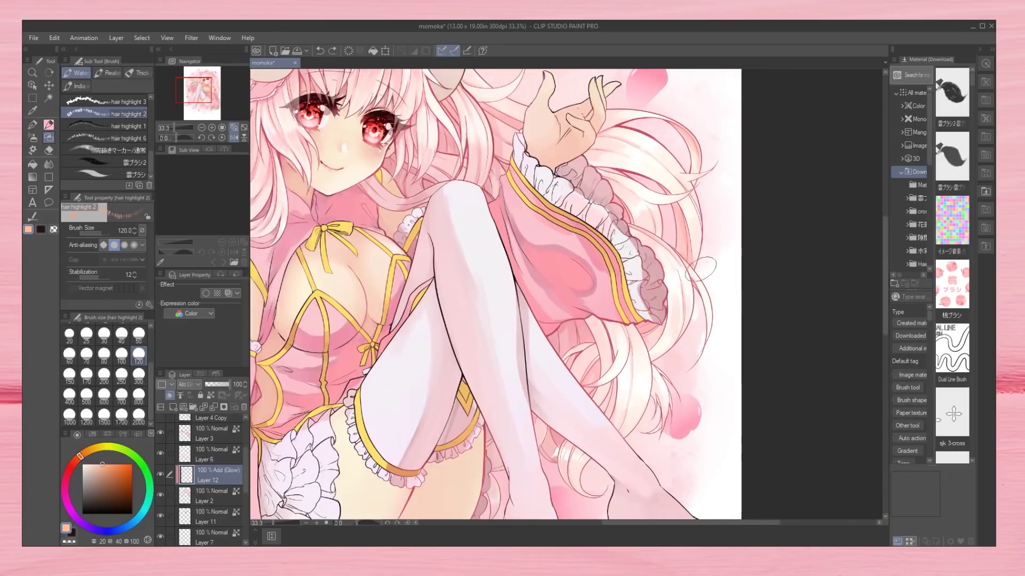
# Shade the hair strands around the face and shoulders on Layer 2 with pink Dense watercolor at sizes 40 and 17.
pyautogui.hotkey('ctrl', '-')
pyautogui.press('e')
pyautogui.moveTo(195, 88)
pyautogui.mouseDown()
pyautogui.moveTo(199, 107)
pyautogui.moveTo(195, 93)
pyautogui.mouseUp()
pyautogui.hotkey('ctrl', '-')
pyautogui.hotkey('ctrl', '-')
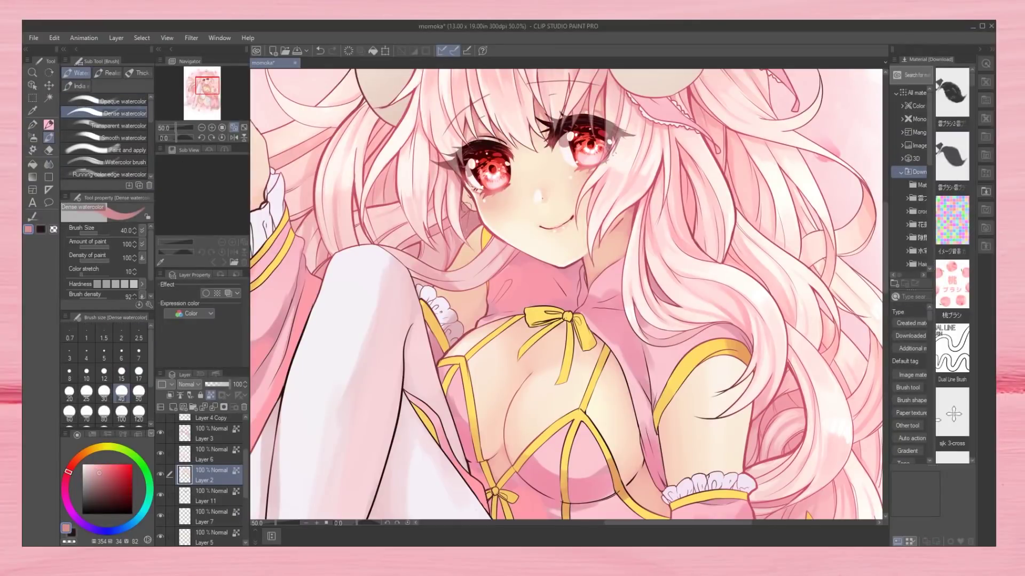
pyautogui.click(139, 371)
pyautogui.hotkey('ctrl', '-')
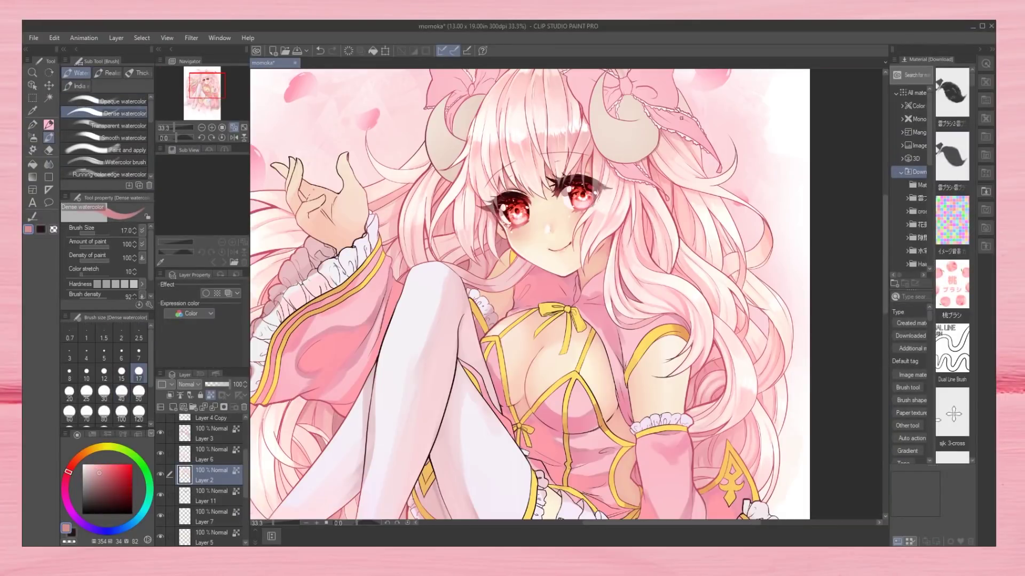
# Lighten the hair strands on Layer 2 with near-white and pale pink Dense watercolor at size 17.
pyautogui.scroll(-5, 724, 345)
pyautogui.hscroll(-5, 473, 340)
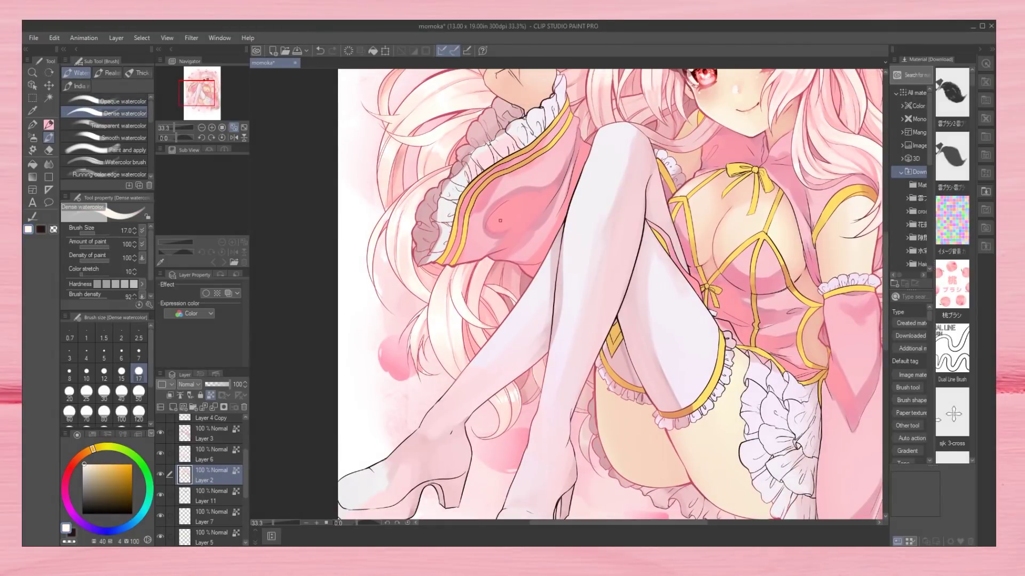
pyautogui.hotkey('ctrl', '-')
pyautogui.hotkey('ctrl', '-')
pyautogui.hotkey('ctrl', '-')
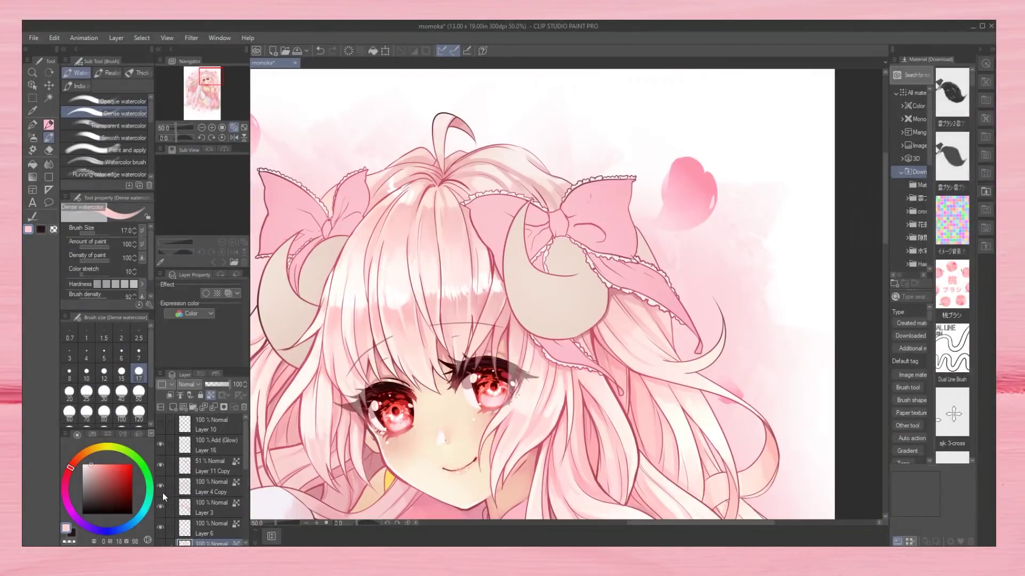
# Tint the artwork on Layer 4 Copy with the Soft airbrush at size 100 in pale and deeper pinks.
pyautogui.press('b')
pyautogui.hotkey('ctrl', '-')
pyautogui.click(122, 412)
pyautogui.hotkey('ctrl', '-')
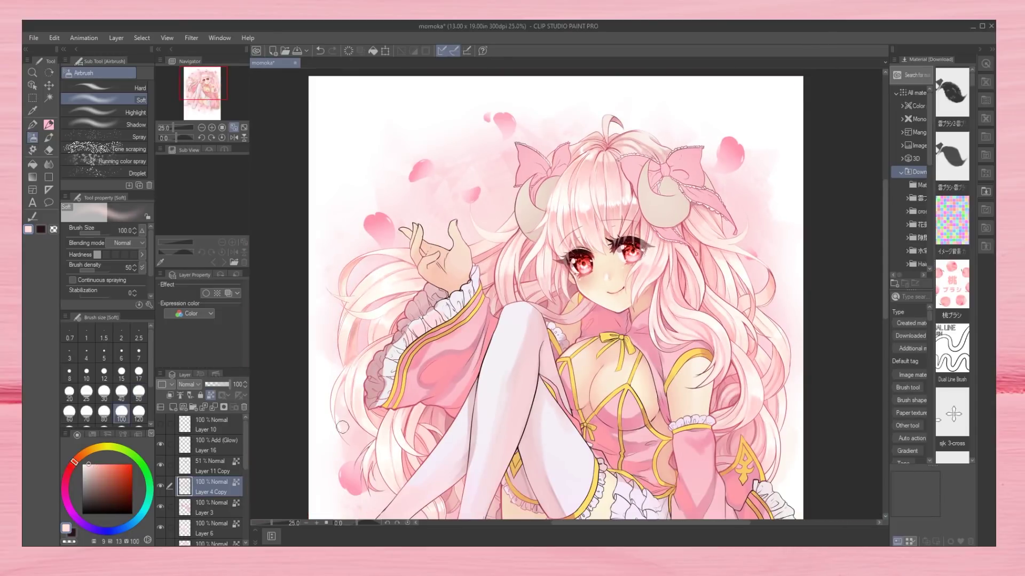
pyautogui.moveTo(555, 320); pyautogui.dragTo(589, 208)
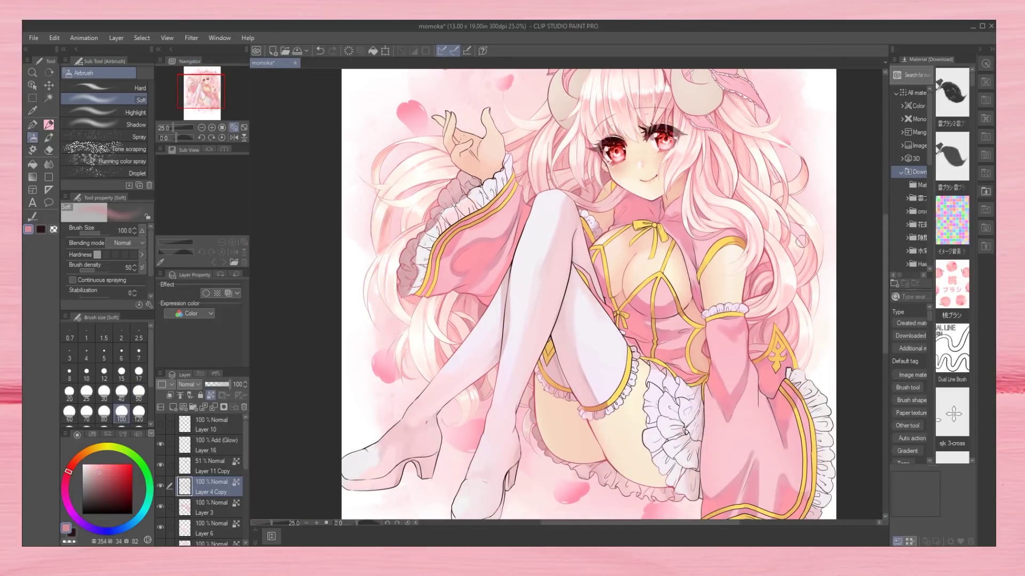
pyautogui.keyDown('alt'); pyautogui.click(729, 137); pyautogui.keyUp('alt')
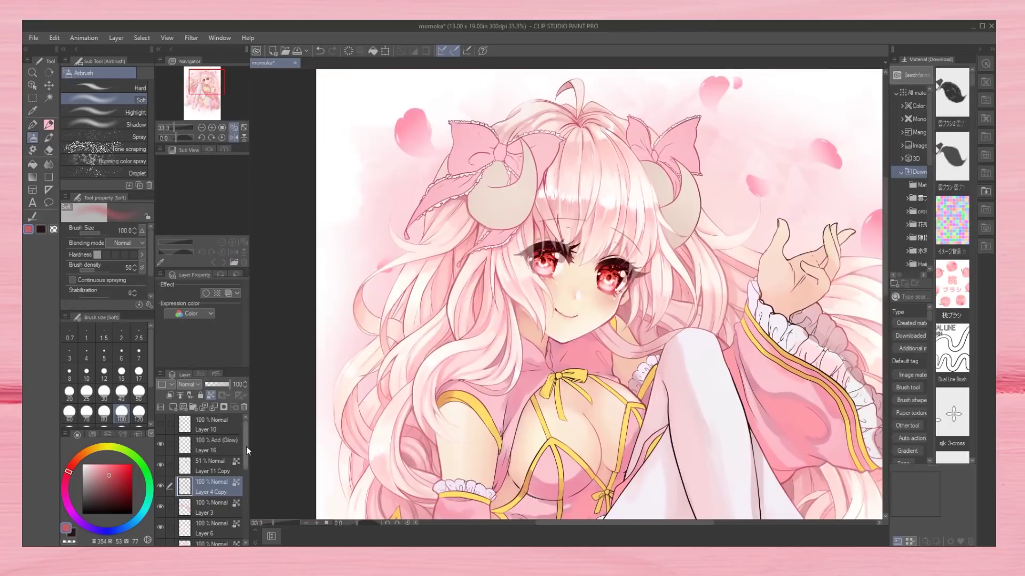
# Create Layer 12 above Layer 16 and draw thin near-white stray strands over the hair with the Turnip pen at size 15.
pyautogui.click(214, 445)
pyautogui.press('p')
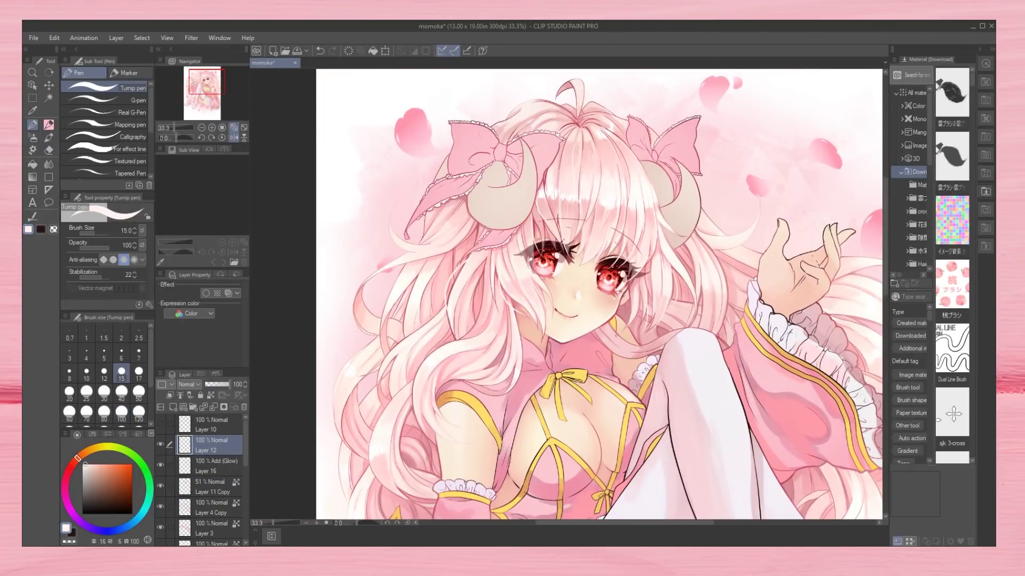
pyautogui.moveTo(571, 277); pyautogui.dragTo(697, 144)
pyautogui.moveTo(205, 88); pyautogui.dragTo(194, 133)
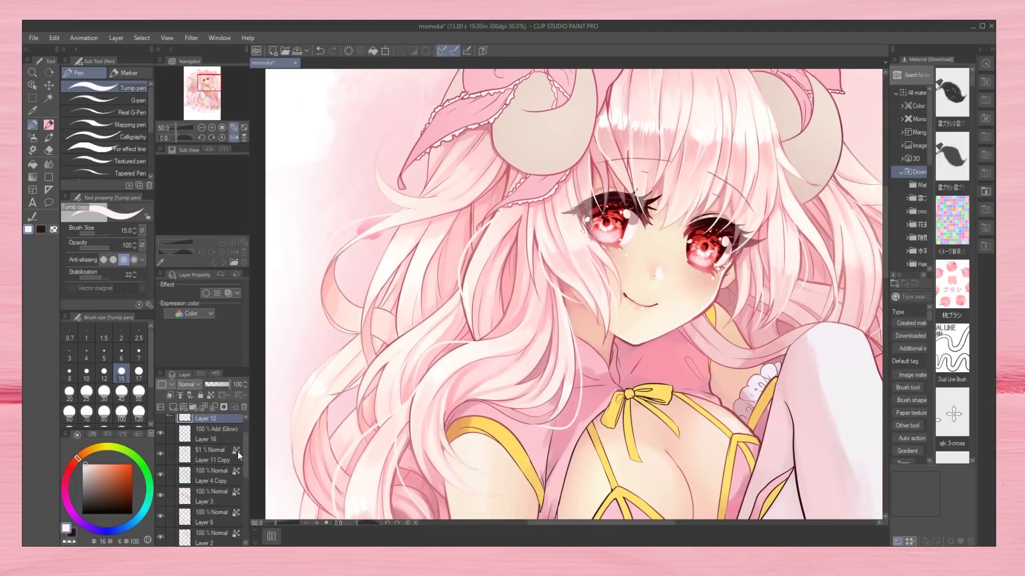
# Set Layer 11 Copy to 100% opacity and add purple to the upper irises with the Turnip pen at size 30.
pyautogui.click(238, 452)
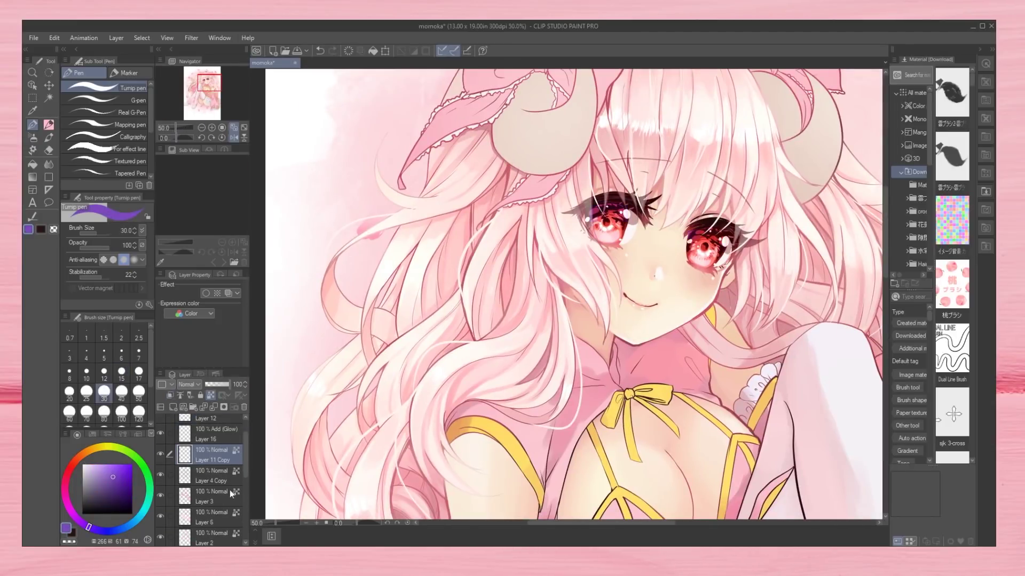
pyautogui.scroll(-3, 211, 512)
pyautogui.scroll(-1, 202, 90)
pyautogui.moveTo(205, 86); pyautogui.dragTo(196, 91)
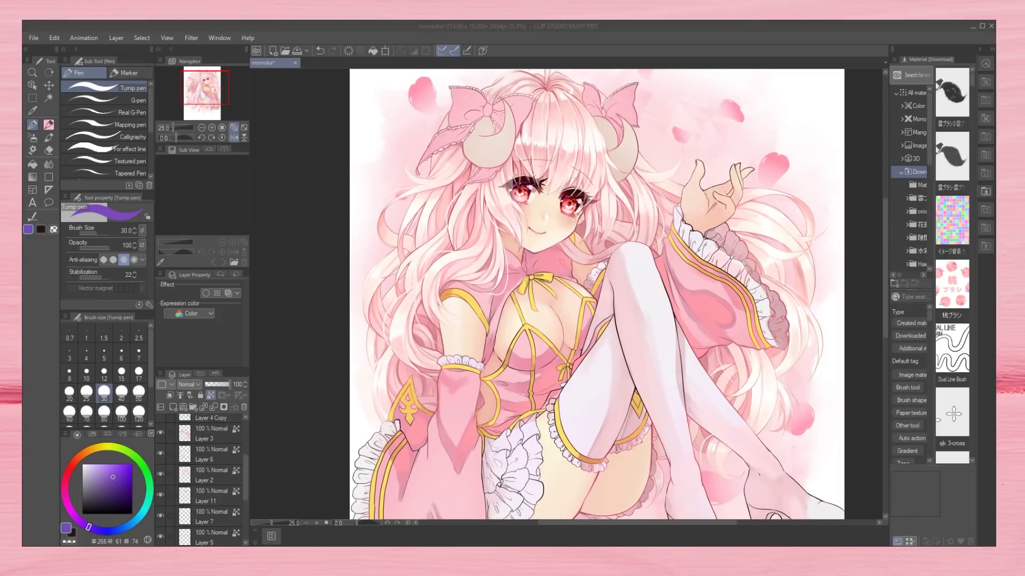
# Shade the thigh skin on Layer 8 with the Soft airbrush at sizes 100 and 80 in sampled peach tones.
pyautogui.hotkey('ctrl', '0')
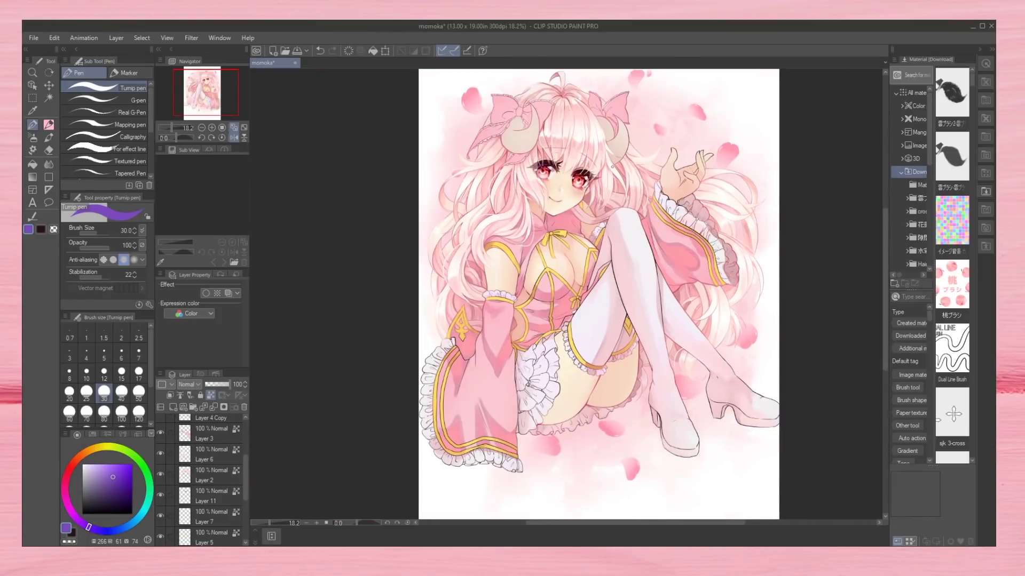
pyautogui.press('h')
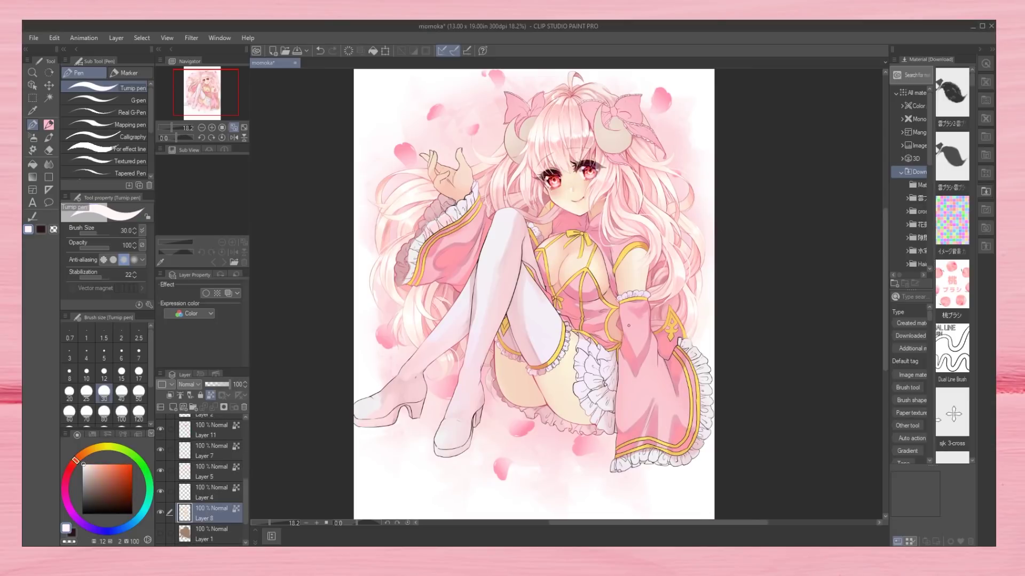
pyautogui.scroll(2, 601, 323)
pyautogui.press('b')
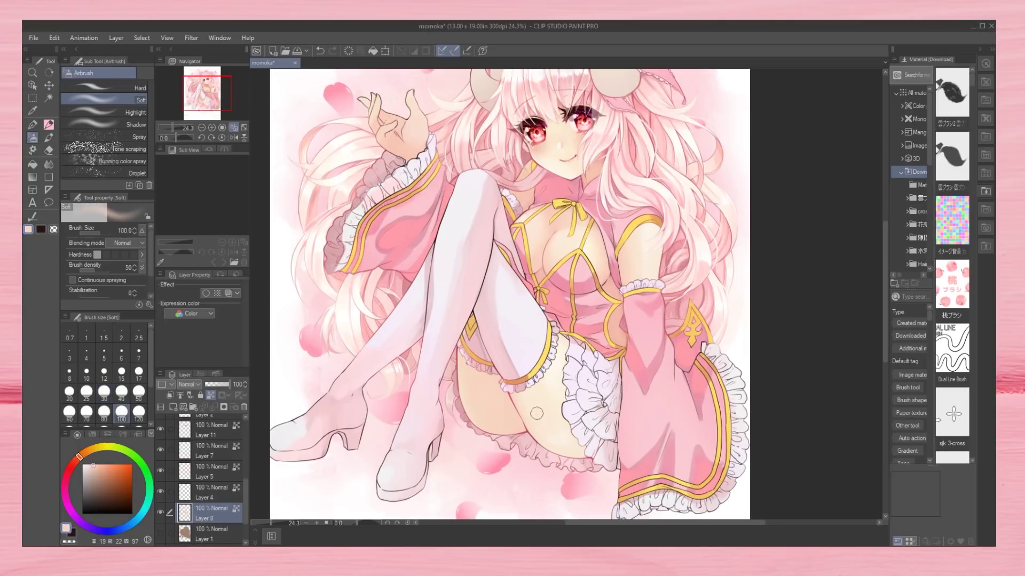
pyautogui.keyDown('alt'); pyautogui.click(555, 422); pyautogui.keyUp('alt')
pyautogui.press('[')
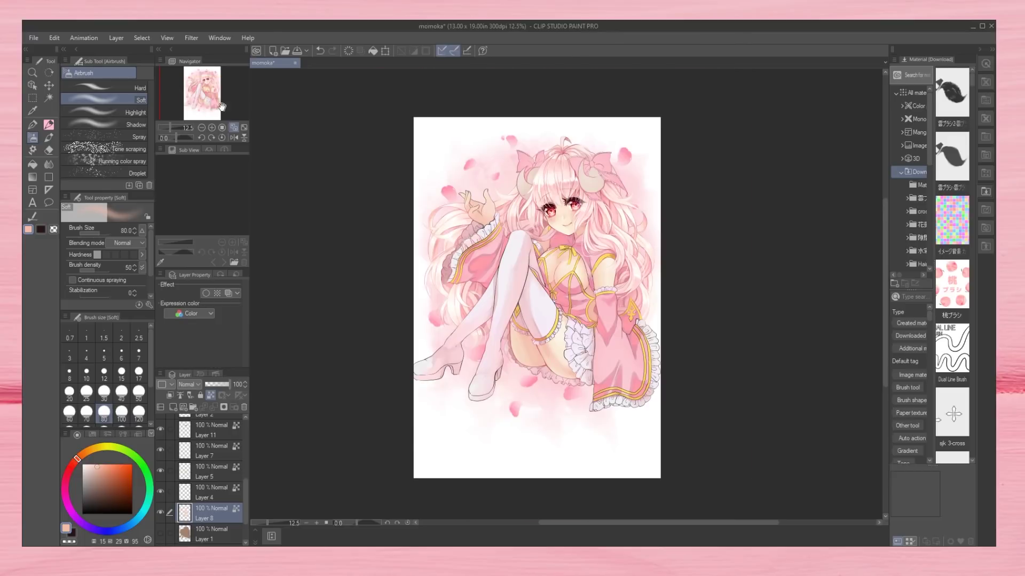
# Paint warm beige tones over both horns on Layer 7 using a reduced brush size and a colour sampled from the horn.
pyautogui.click(192, 454)
pyautogui.scroll(2, 609, 194)
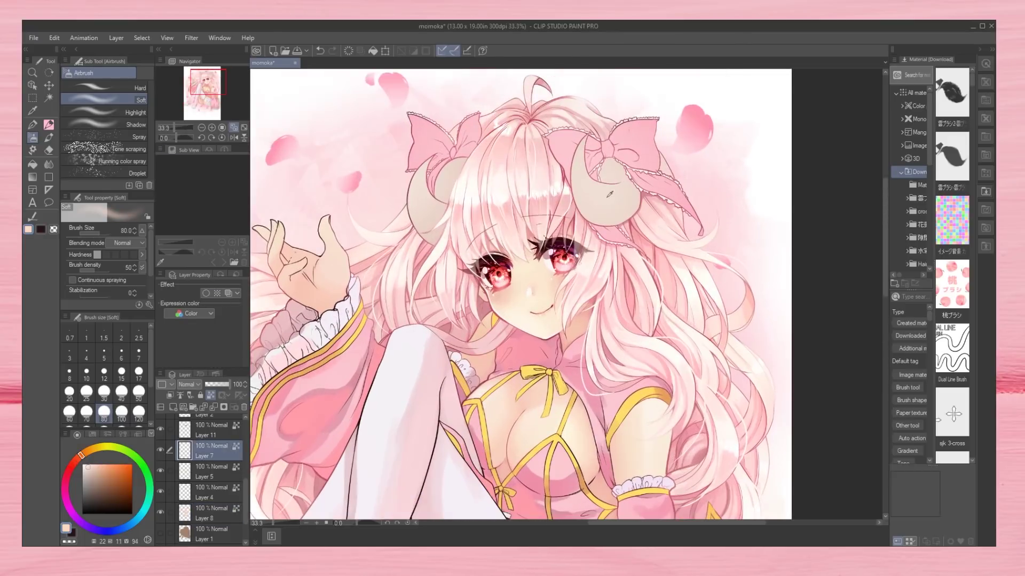
pyautogui.press('b')
pyautogui.keyDown('alt'); pyautogui.click(444, 199); pyautogui.keyUp('alt')
pyautogui.press('[')
pyautogui.press('[')
pyautogui.press('[')
pyautogui.press('[')
pyautogui.press('[')
pyautogui.press('[')
pyautogui.press('[')
pyautogui.press('[')
pyautogui.press('[')
pyautogui.moveTo(619, 159)
pyautogui.mouseDown()
pyautogui.moveTo(602, 184)
pyautogui.moveTo(638, 220)
pyautogui.mouseUp()
pyautogui.moveTo(465, 160); pyautogui.dragTo(437, 196)
pyautogui.moveTo(577, 141); pyautogui.dragTo(630, 219)
# Deepen the shading along the curves of both horns with peach Dense watercolor at size 40.
pyautogui.keyDown('alt'); pyautogui.click(443, 203); pyautogui.keyUp('alt')
pyautogui.press(']')
pyautogui.press(']')
pyautogui.press(']')
pyautogui.press(']')
pyautogui.moveTo(422, 184)
pyautogui.mouseDown()
pyautogui.moveTo(427, 230)
pyautogui.moveTo(416, 240)
pyautogui.mouseUp()
pyautogui.moveTo(577, 195); pyautogui.dragTo(636, 222)
pyautogui.moveTo(606, 160); pyautogui.dragTo(635, 208)
pyautogui.click(234, 137)
pyautogui.click(201, 127)
pyautogui.click(211, 128)
pyautogui.keyDown('alt'); pyautogui.click(508, 204); pyautogui.keyUp('alt')
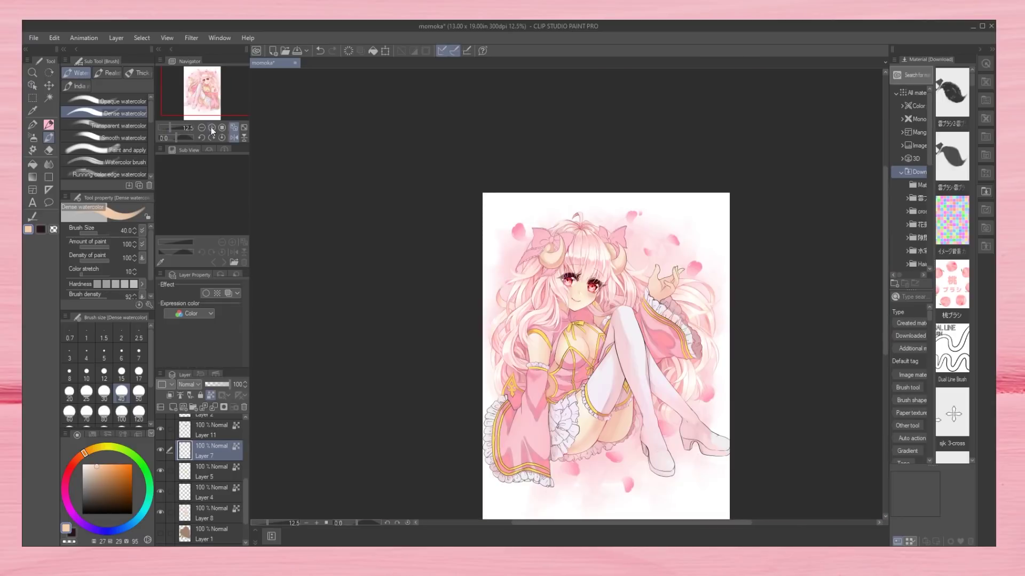
# Blend the horn shading with Transparent watercolor at size 50, and refine its light and brown details with Dense watercolor at size 17.
pyautogui.click(118, 126)
pyautogui.moveTo(515, 213); pyautogui.dragTo(550, 191)
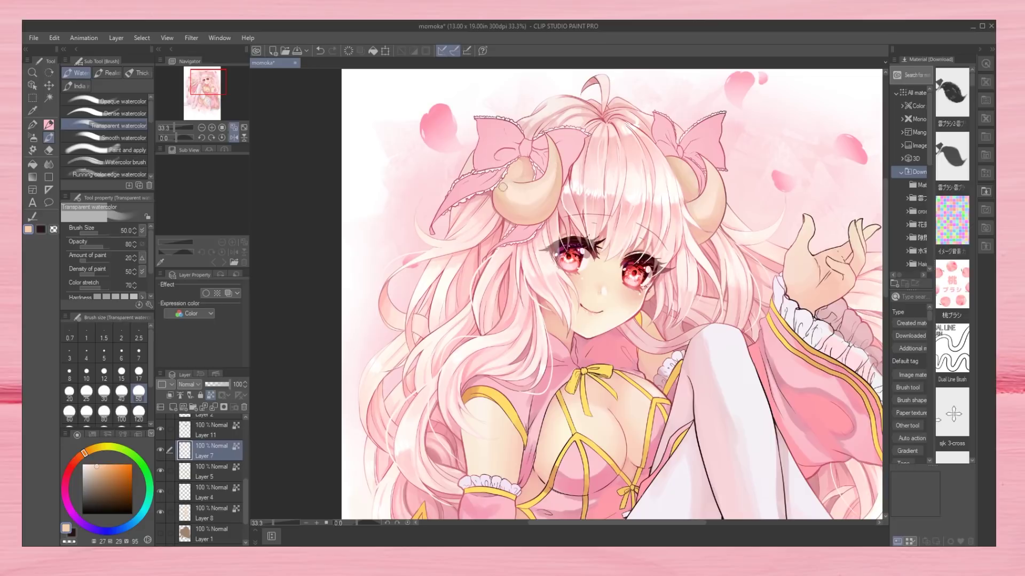
pyautogui.keyDown('alt'); pyautogui.click(502, 186); pyautogui.keyUp('alt')
pyautogui.click(123, 113)
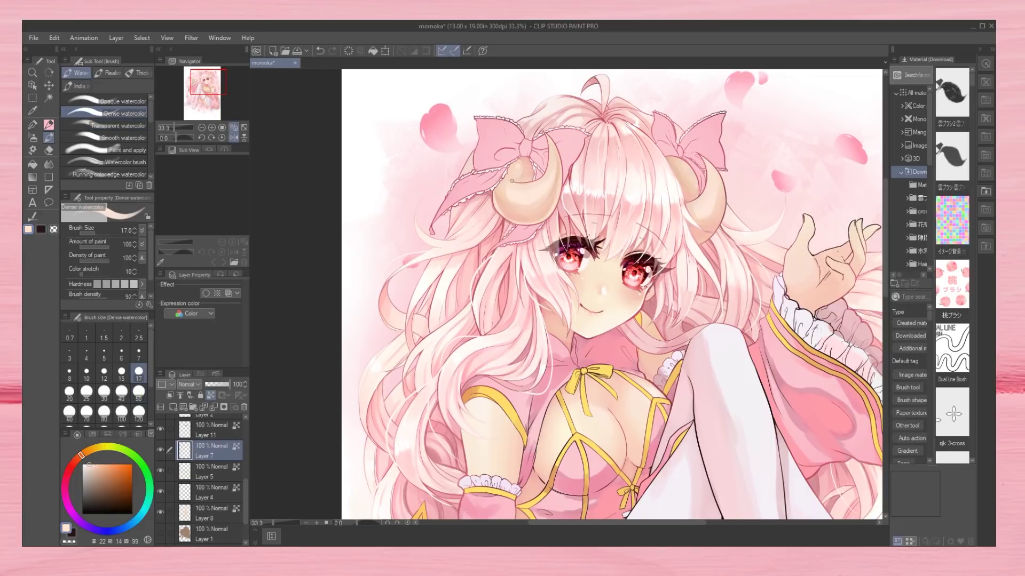
pyautogui.keyDown('alt'); pyautogui.click(687, 184); pyautogui.keyUp('alt')
pyautogui.click(196, 128)
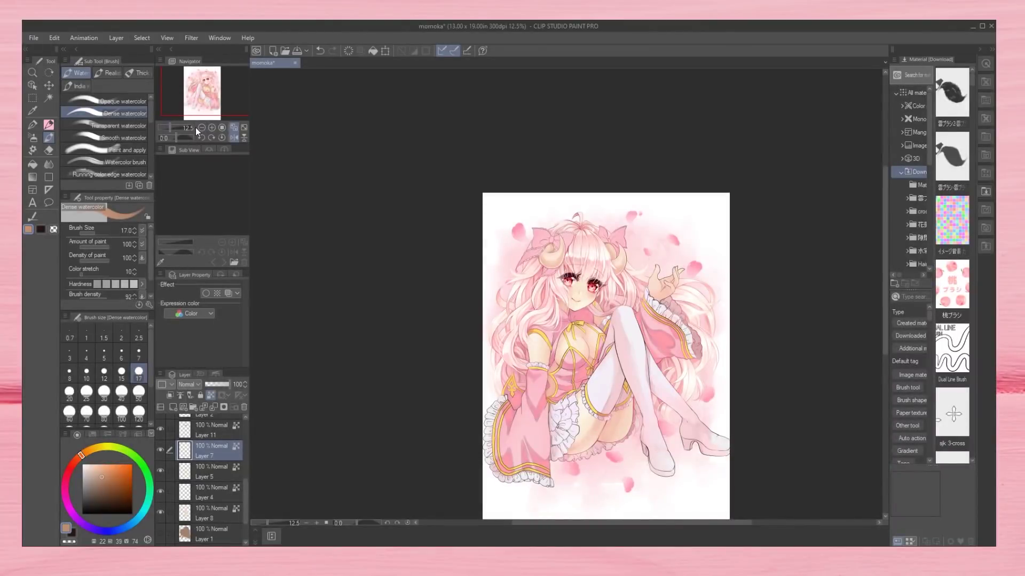
pyautogui.click(234, 137)
# Shade the hair bows on Layer 3 with pink Dense watercolor at sizes 17, 40 and 25, blending with Transparent watercolor at size 50.
pyautogui.hotkey('ctrl', '+')
pyautogui.hotkey('ctrl', '+')
pyautogui.hotkey('ctrl', '+')
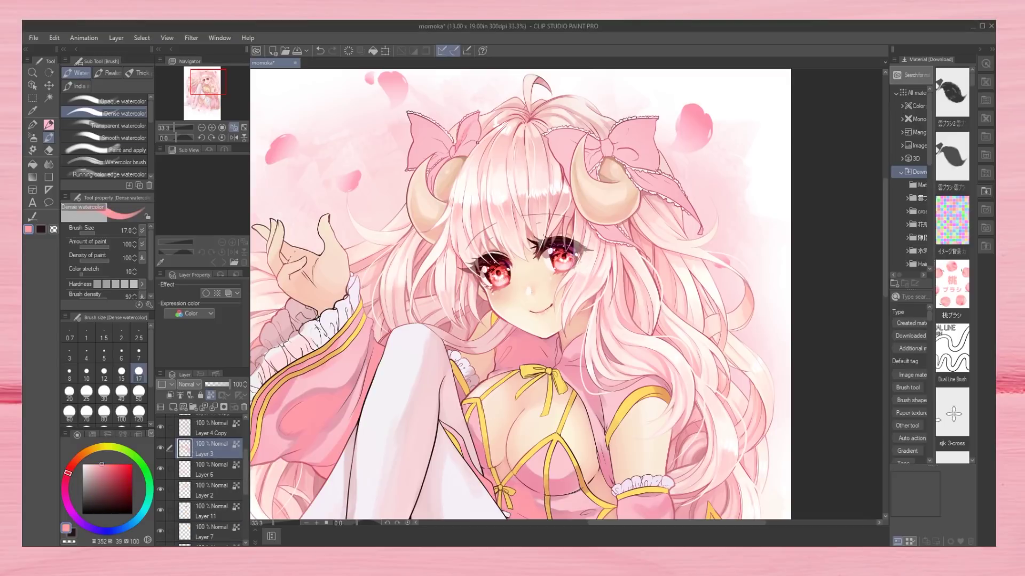
pyautogui.click(234, 137)
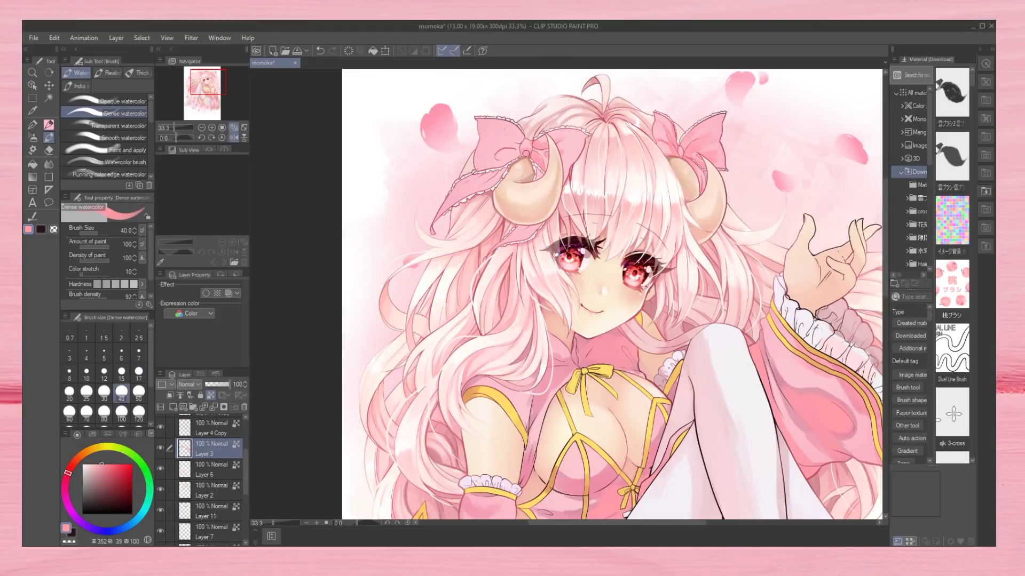
pyautogui.click(188, 128)
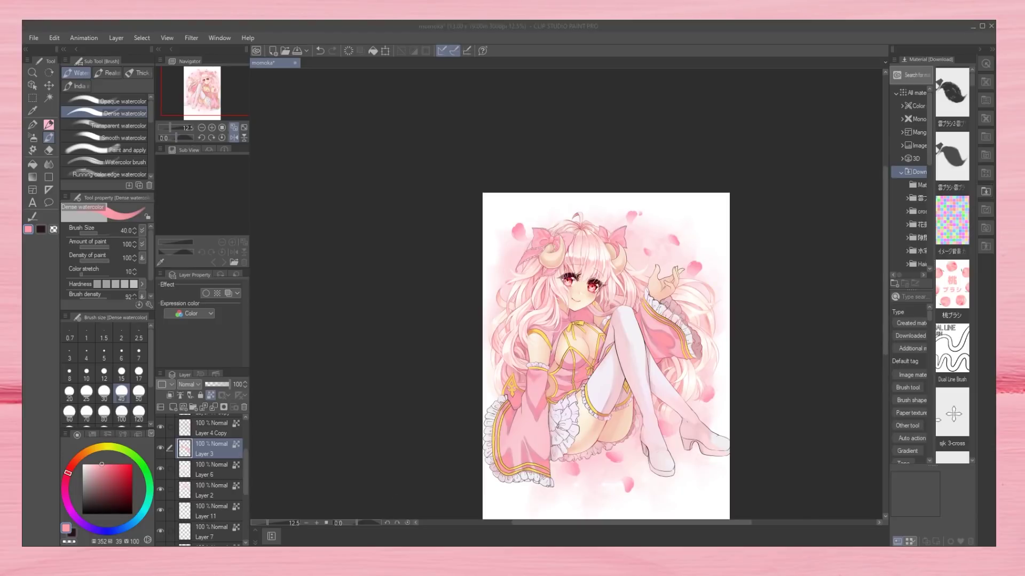
pyautogui.scroll(3, 622, 324)
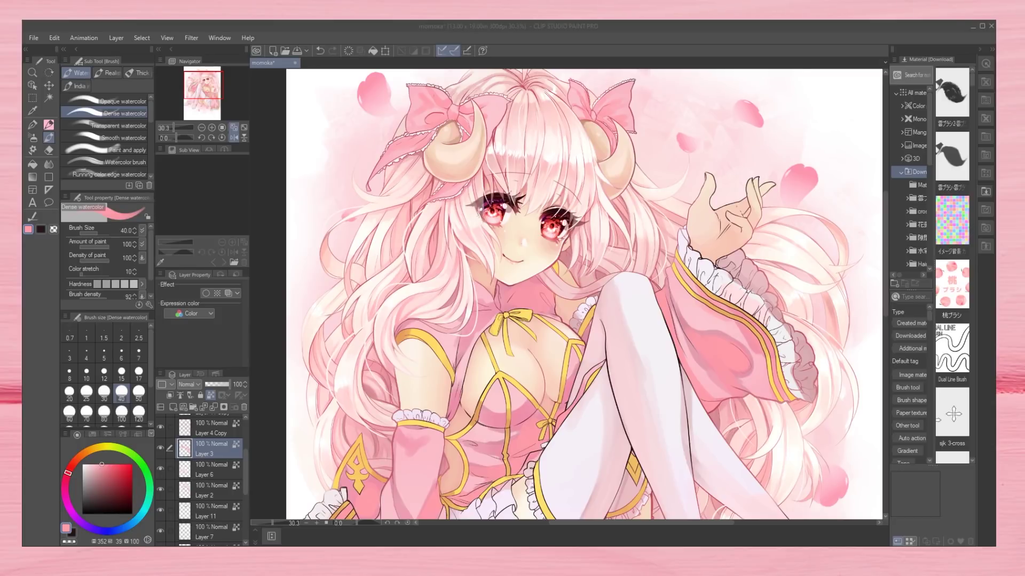
pyautogui.scroll(3, 580, 296)
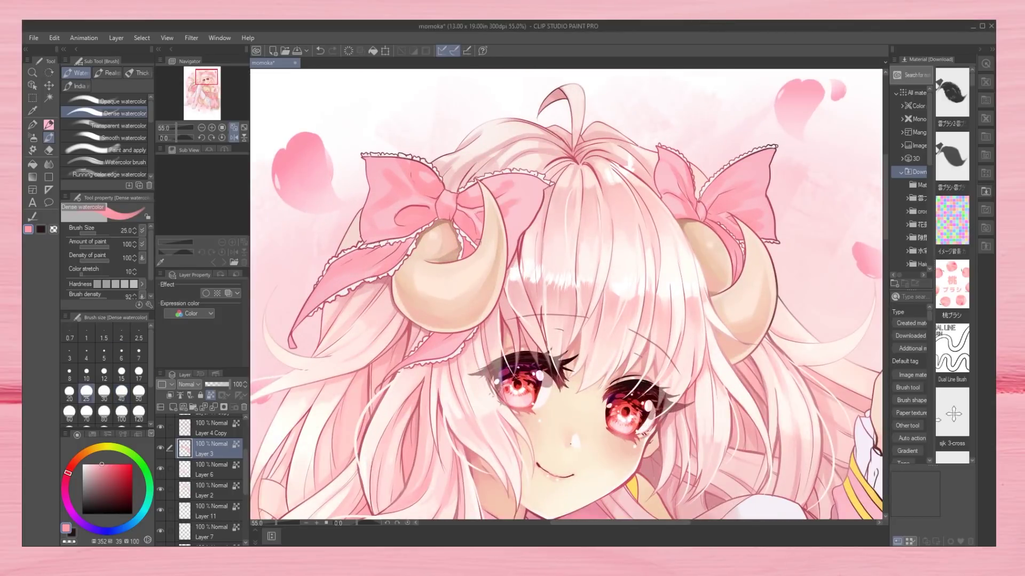
pyautogui.click(119, 126)
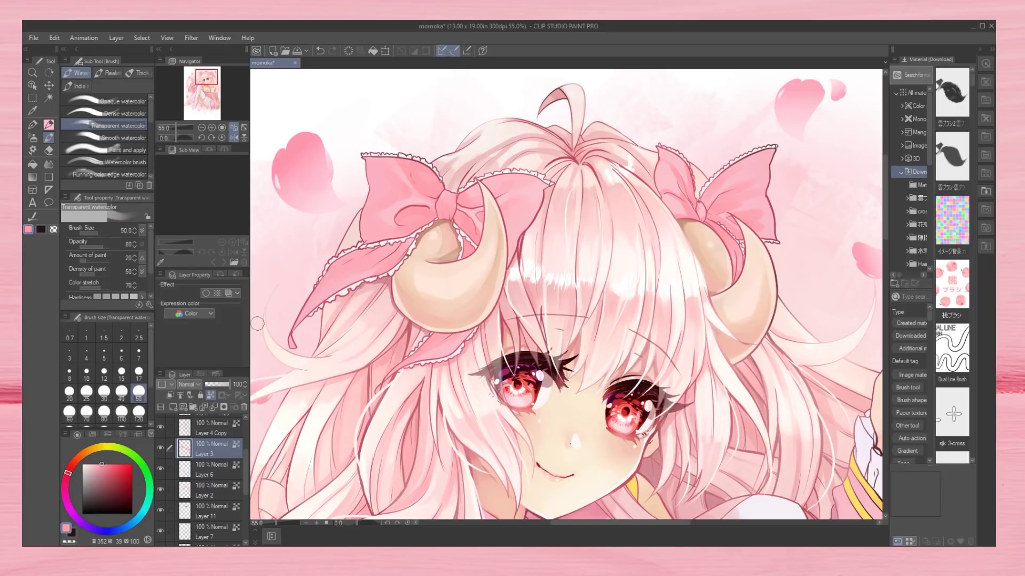
# Blend the fold shading on the dress and sleeves on Layer 3 with Transparent watercolor at size 100.
pyautogui.scroll(-5, 754, 217)
pyautogui.click(121, 412)
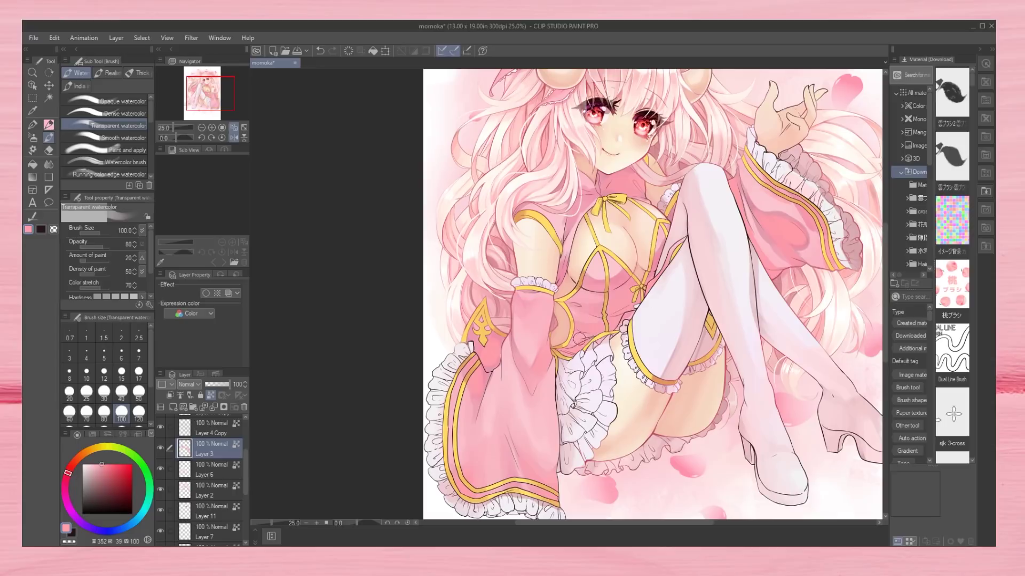
pyautogui.press('h')
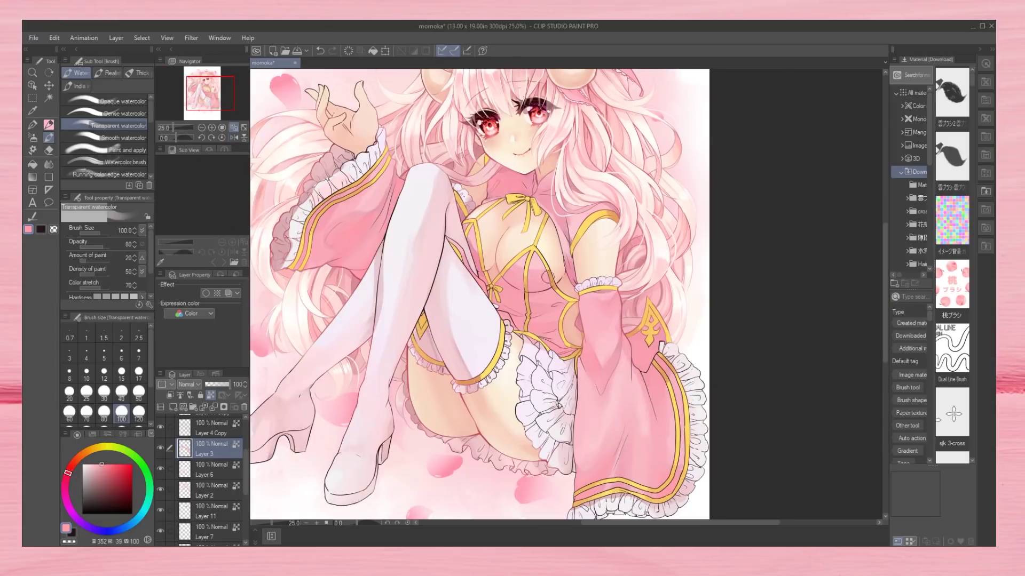
# Add light pink highlights to the sleeves and bodice on Layer 3 with Dense watercolor at sizes 100 and 50.
pyautogui.click(123, 113)
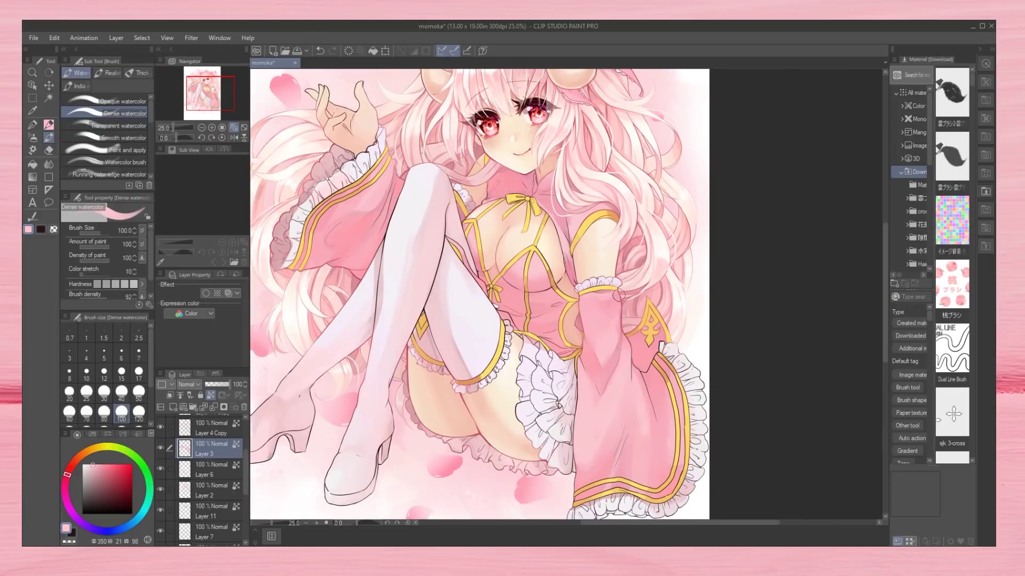
pyautogui.moveTo(641, 371); pyautogui.dragTo(661, 483)
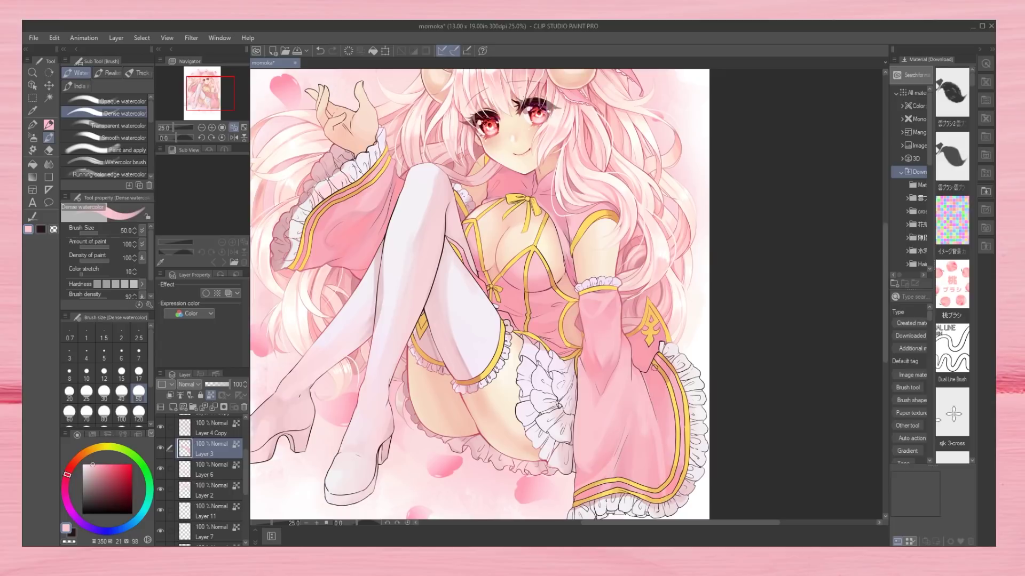
pyautogui.moveTo(547, 301); pyautogui.dragTo(517, 298)
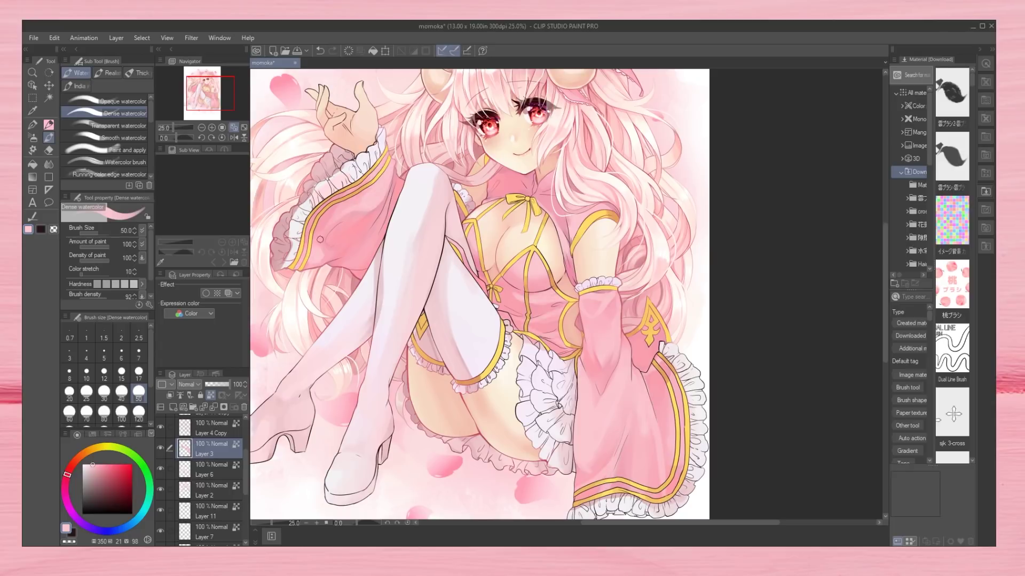
pyautogui.click(202, 128)
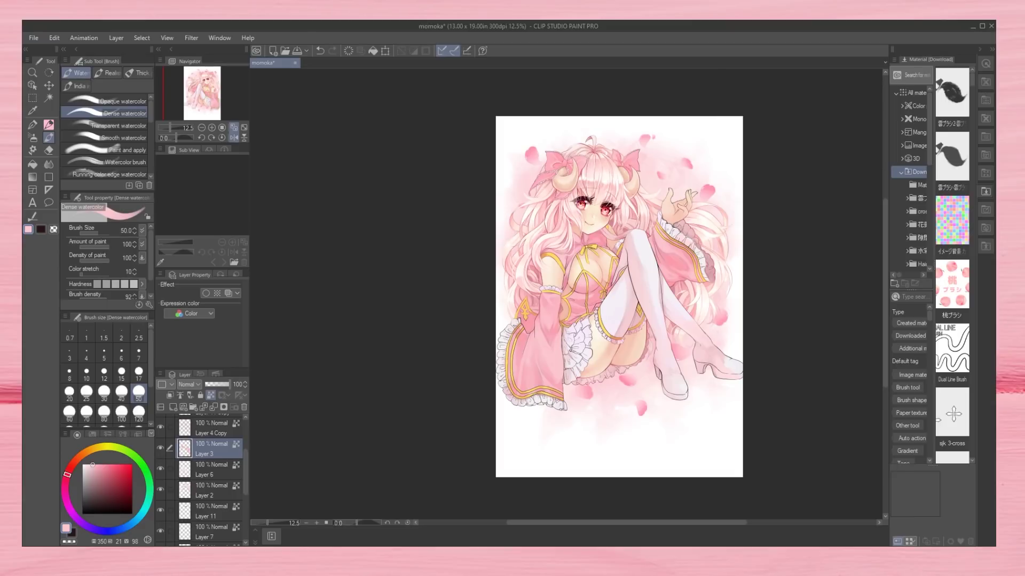
# Shade the hair behind the legs and raised sleeve on Layer 2 with soft pink Dense watercolor at size 40.
pyautogui.click(211, 128)
pyautogui.click(211, 128)
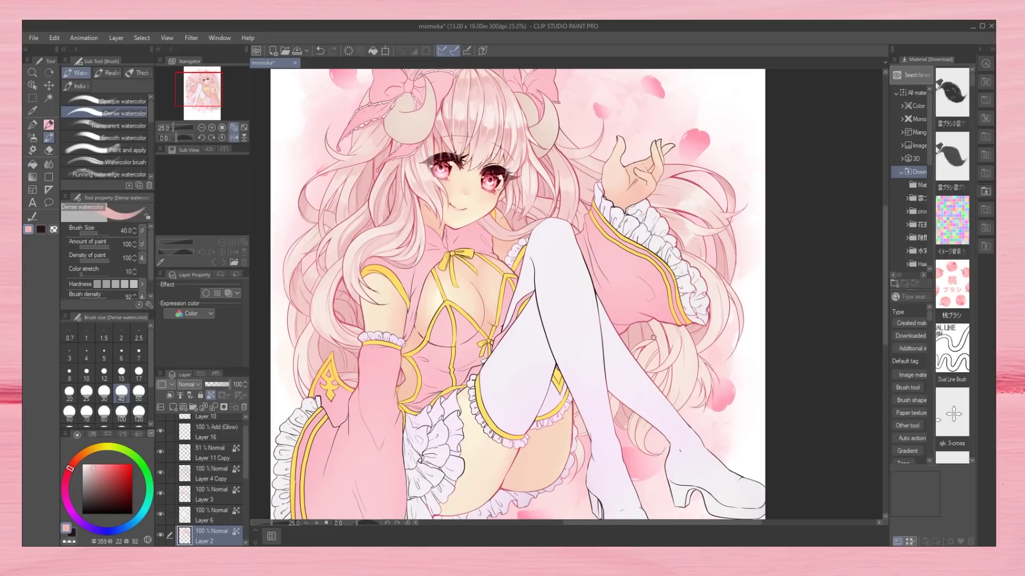
pyautogui.keyDown('alt'); pyautogui.click(650, 356); pyautogui.keyUp('alt')
pyautogui.moveTo(667, 365)
pyautogui.mouseDown()
pyautogui.moveTo(684, 329)
pyautogui.moveTo(718, 331)
pyautogui.moveTo(703, 383)
pyautogui.moveTo(715, 344)
pyautogui.mouseUp()
# Deepen the shading of the long hair locks on Layer 2 with pink Dense watercolor at sizes 17 and 40.
pyautogui.keyDown('alt'); pyautogui.click(476, 249); pyautogui.keyUp('alt')
pyautogui.scroll(1, 477, 250)
pyautogui.press('[')
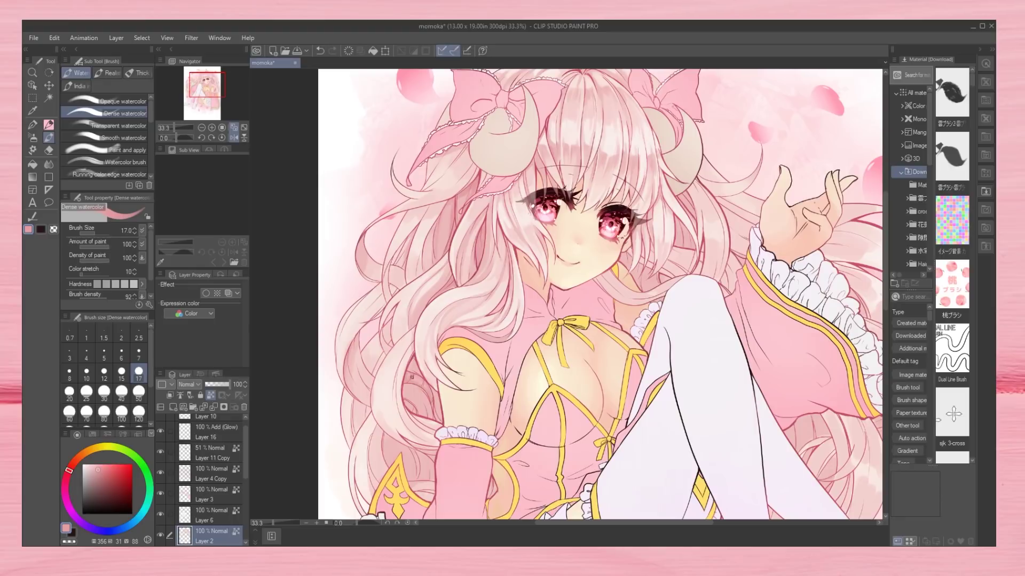
pyautogui.scroll(-1, 536, 381)
pyautogui.press(']')
pyautogui.press(']')
pyautogui.press(']')
pyautogui.press(']')
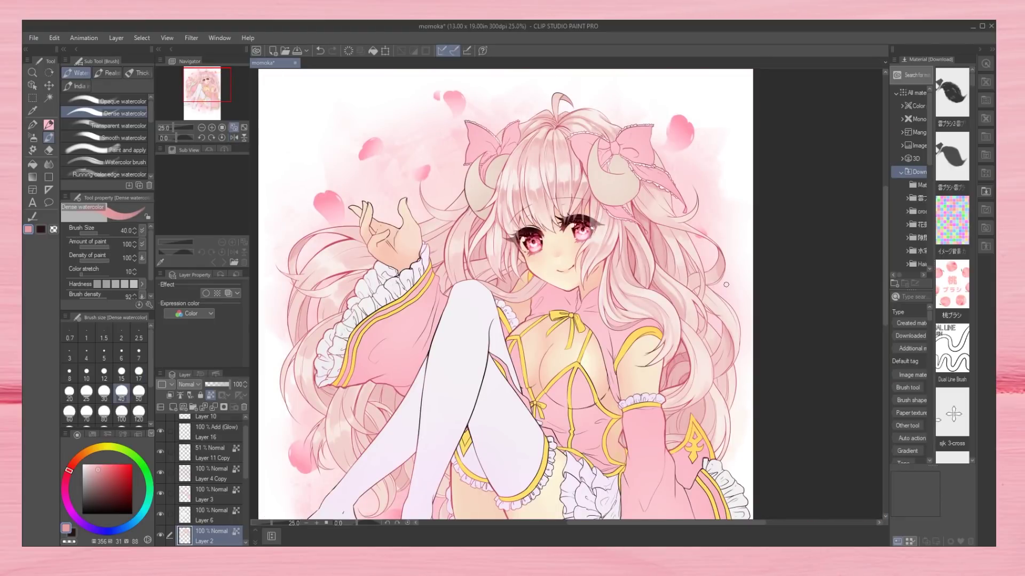
# Paint mauve fold shadows on the dress and soft shading on the stockings with a larger watercolor brush.
pyautogui.hotkey('ctrl', '+')
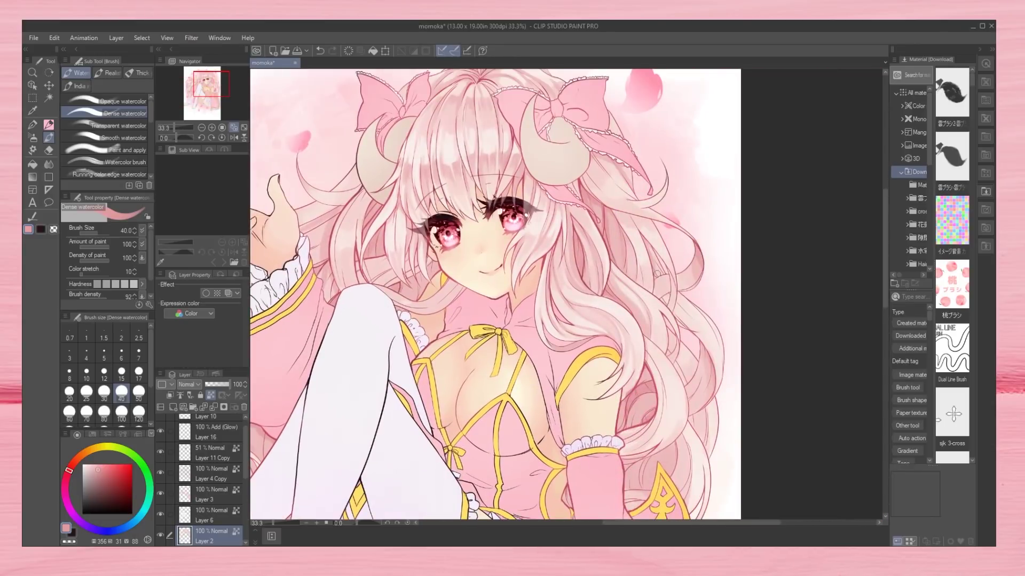
pyautogui.press(']')
pyautogui.press(']')
pyautogui.press(']')
pyautogui.press(']')
pyautogui.press(']')
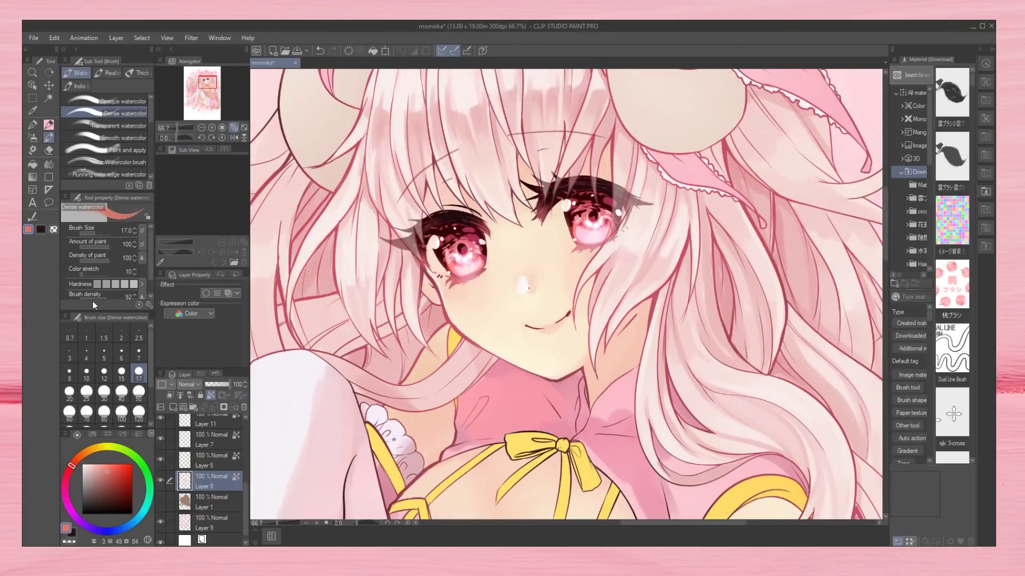
# Highlight the jaw in white with the size 15 Turnip pen on Layer 8, and fill the raised cuff's inner frills mauve at size 50 on Layer 4.
pyautogui.press('p')
pyautogui.press('p')
pyautogui.press('p')
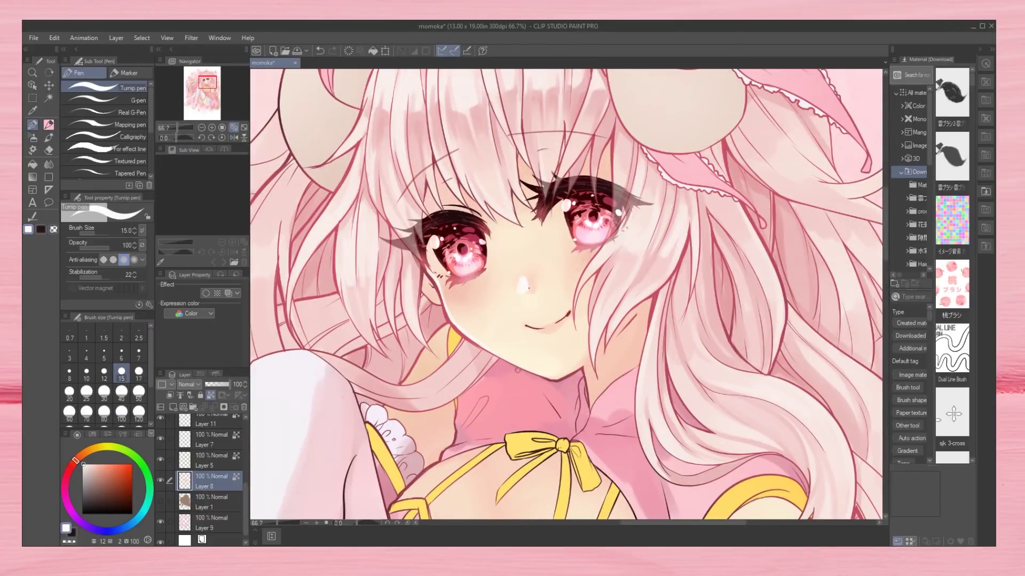
pyautogui.click(233, 137)
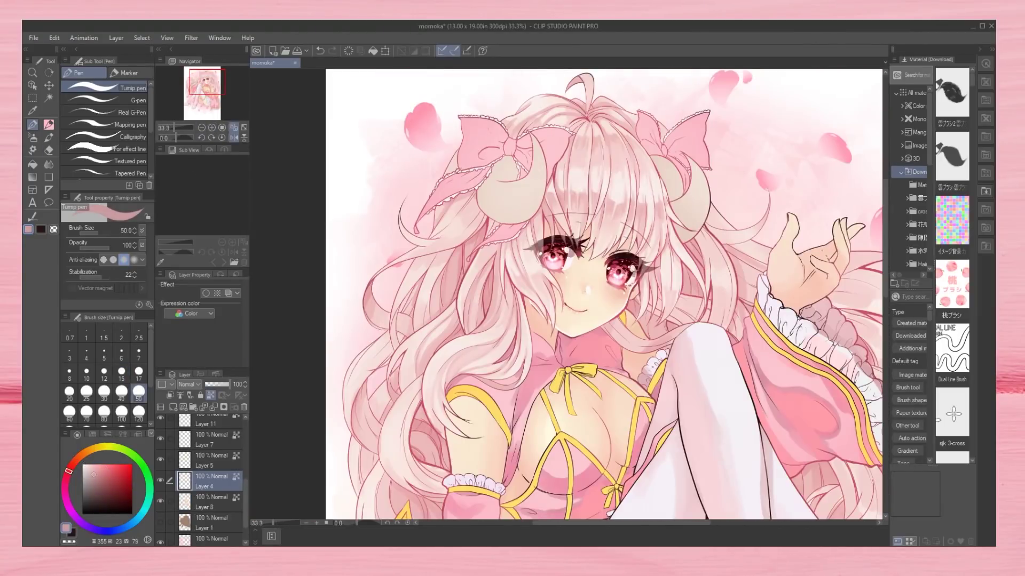
pyautogui.click(201, 128)
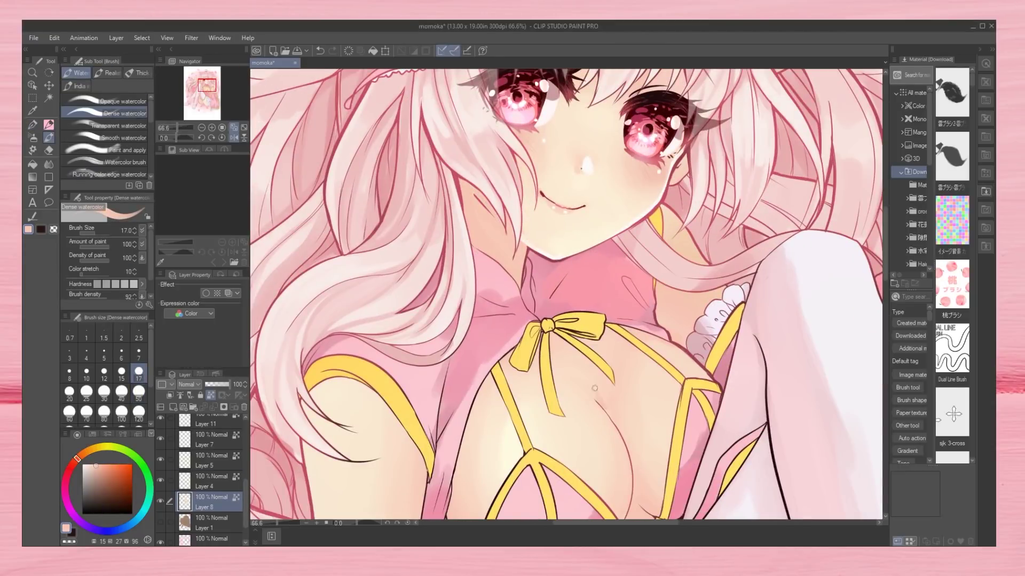
# Shade the chest skin on Layer 8 with peach Dense watercolor at size 17 and lighten it with white Transparent watercolor at size 100.
pyautogui.click(202, 127)
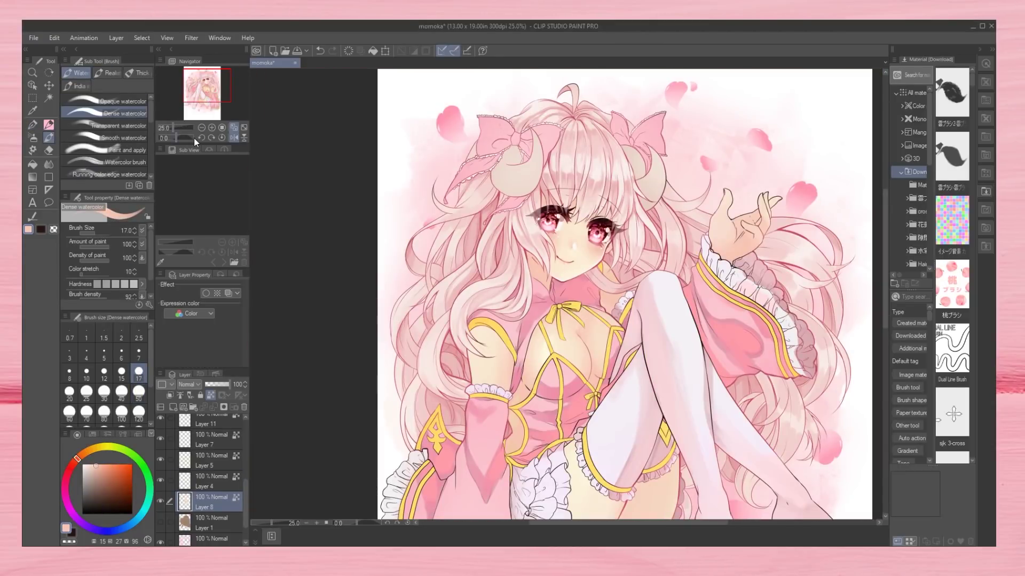
pyautogui.scroll(1, 596, 350)
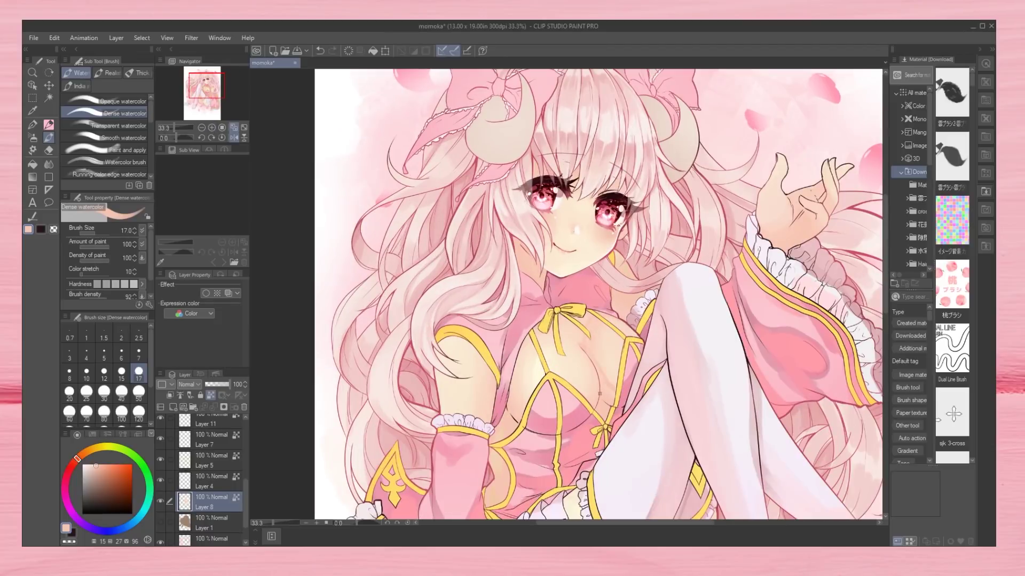
pyautogui.press('.')
pyautogui.press('h')
pyautogui.press(']')
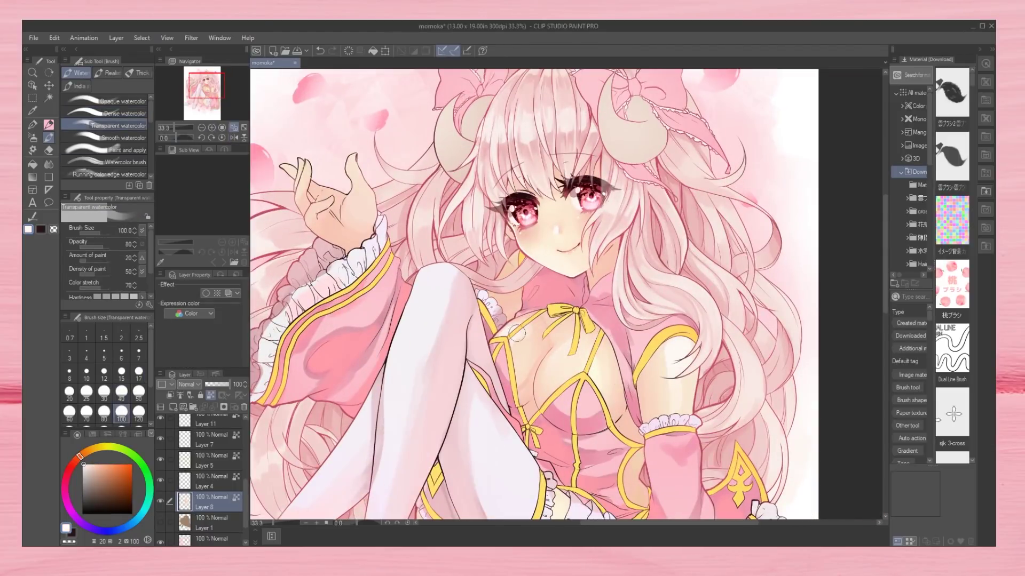
# Add a pink tint to the chest skin on Layer 8 with Dense watercolor, blending with Transparent watercolor, both at size 50.
pyautogui.press(',')
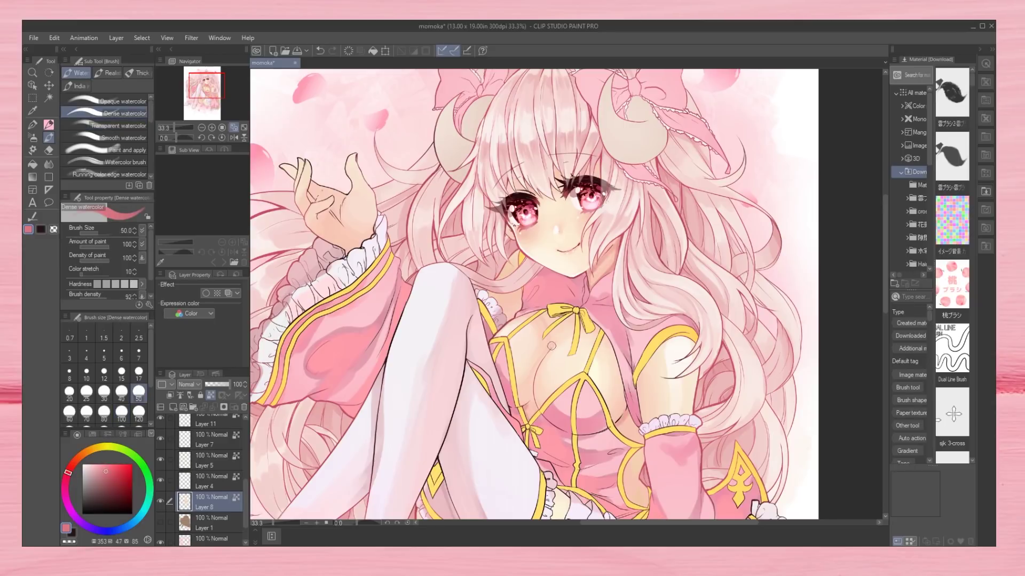
pyautogui.hotkey('ctrl', '-')
pyautogui.hotkey('ctrl', '+')
pyautogui.hotkey('ctrl', '-')
pyautogui.hotkey('ctrl', '+')
pyautogui.press('.')
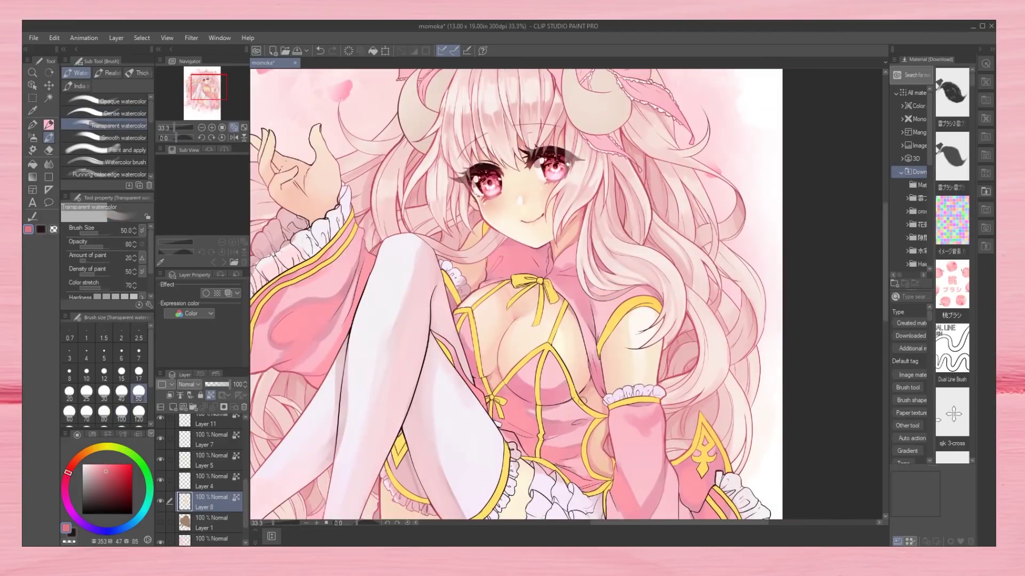
pyautogui.hotkey('ctrl', '-')
pyautogui.press('h')
pyautogui.hotkey('ctrl', '+')
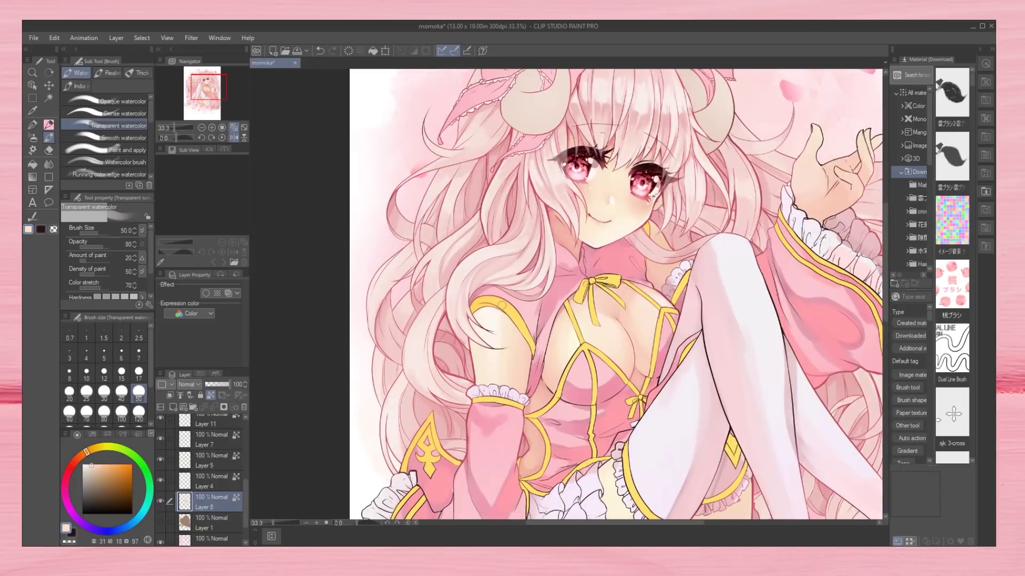
# Dot white highlights on the lower lip with Dense watercolor at size 7, and soften the skin with peach Smooth watercolor at size 50.
pyautogui.hotkey('ctrl', 'alt', '0')
pyautogui.press(',')
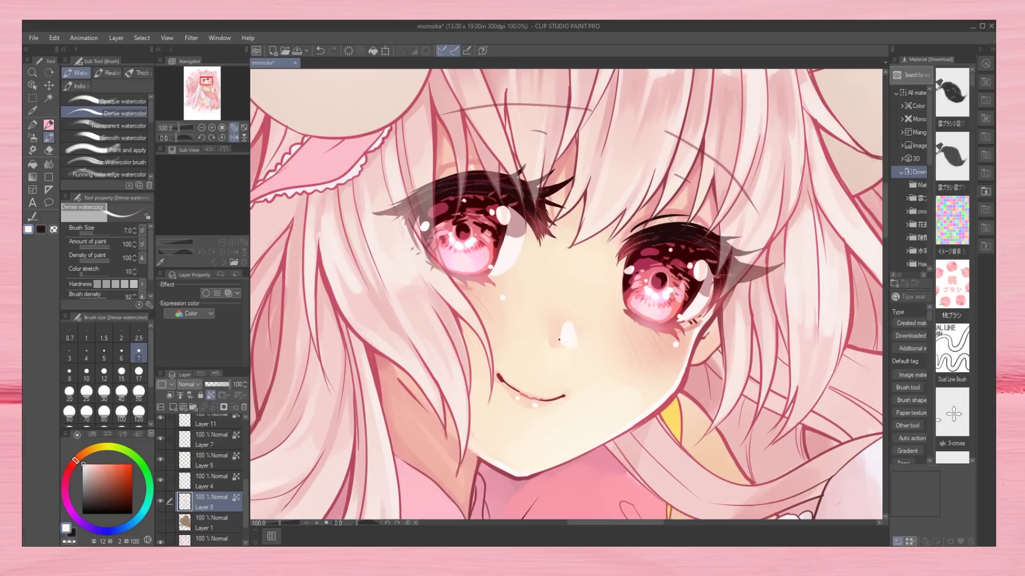
pyautogui.click(177, 129)
pyautogui.moveTo(177, 129); pyautogui.dragTo(171, 137)
pyautogui.press('.')
pyautogui.press('.')
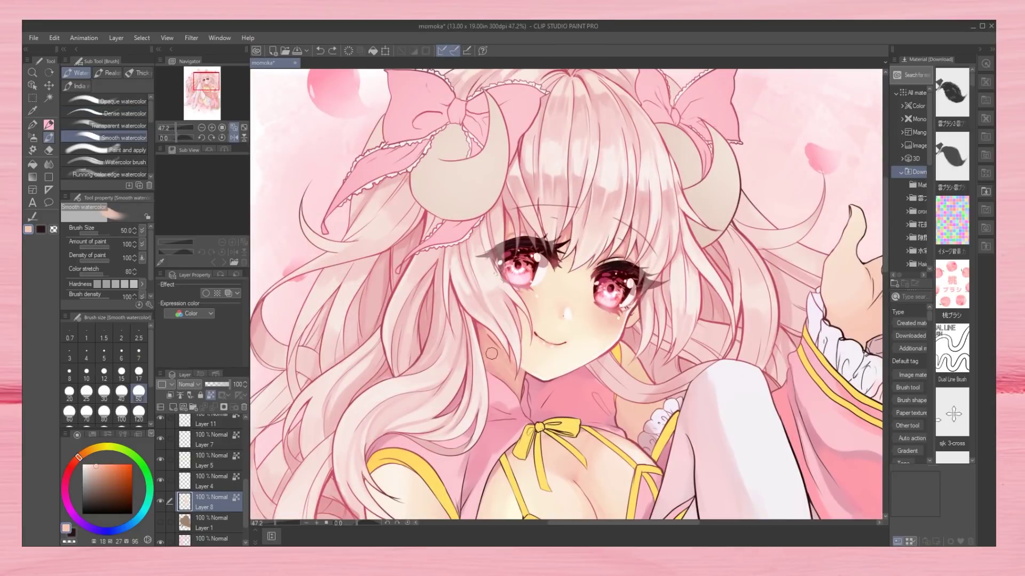
pyautogui.hotkey('ctrl', '-')
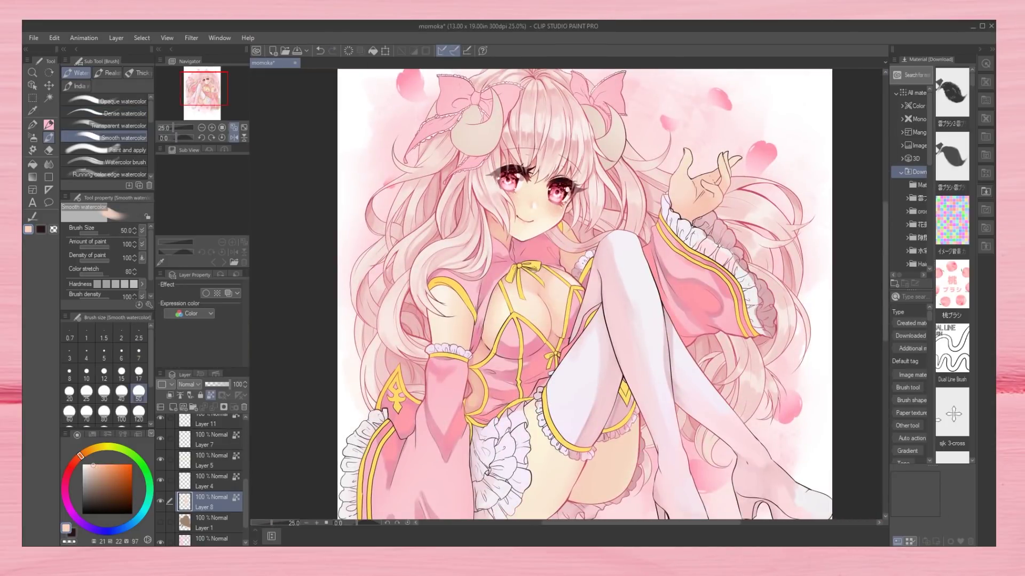
# Shade the gold trim of the outfit on Layer 5 with orange Opaque watercolor at size 120.
pyautogui.press('h')
pyautogui.click(208, 463)
pyautogui.press(',')
pyautogui.press(',')
pyautogui.press(',')
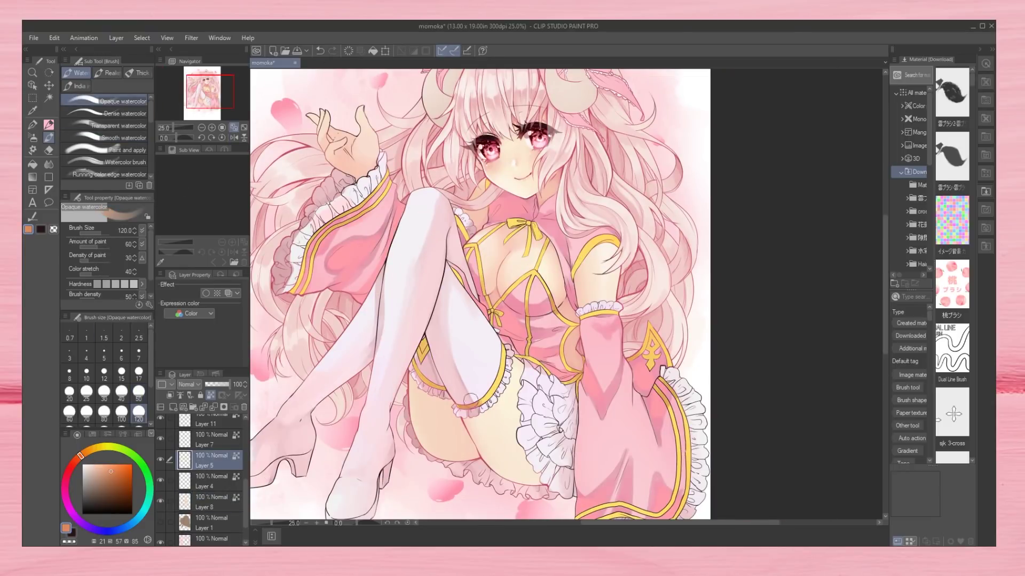
pyautogui.click(202, 128)
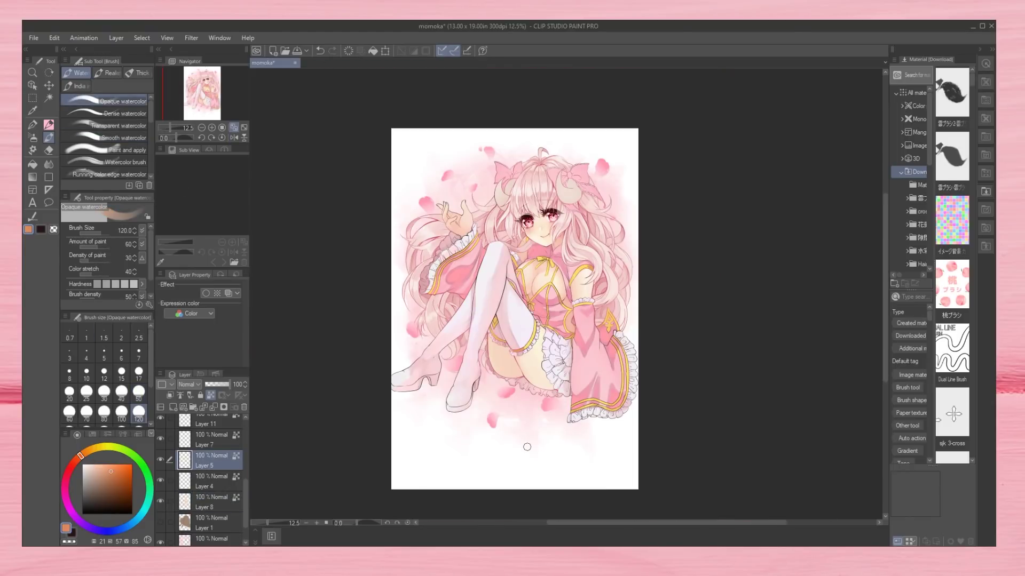
pyautogui.click(224, 140)
pyautogui.hotkey('ctrl', '+')
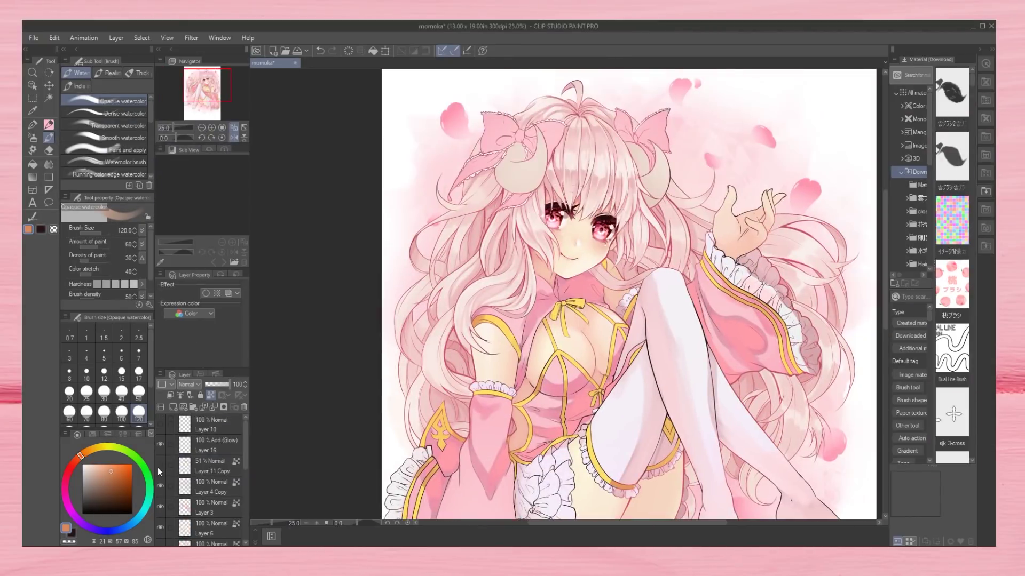
# Tint the irises on the Color-mode Layer 13 with golden yellow, using the Soft airbrush at size 100.
pyautogui.scroll(3, 158, 468)
pyautogui.scroll(-2, 183, 513)
pyautogui.click(211, 499)
pyautogui.click(124, 470)
pyautogui.press('b')
pyautogui.moveTo(494, 267); pyautogui.dragTo(630, 296)
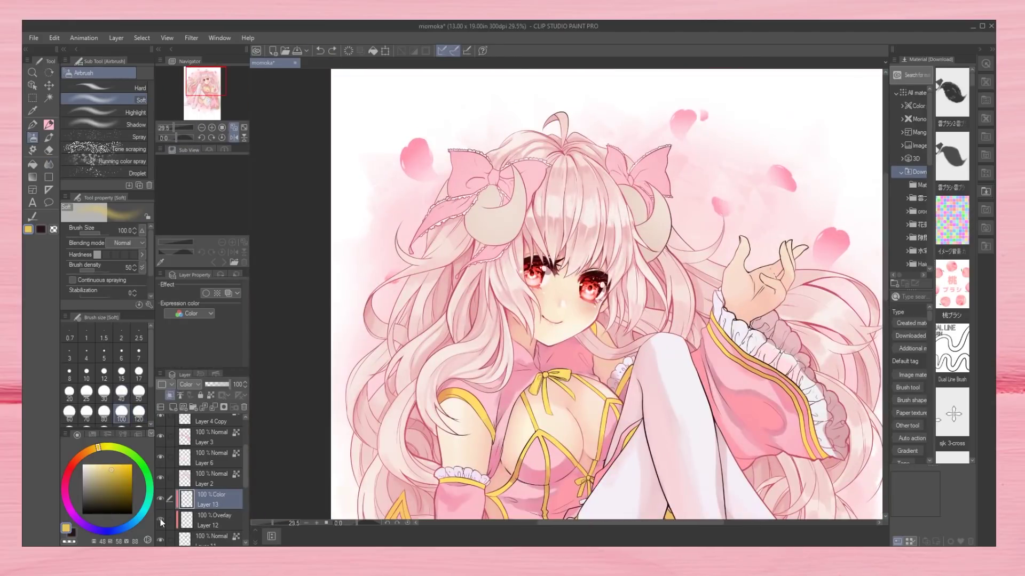
# Lighten the hair on Layer 2 with near-white Opaque watercolor at sizes 40 and 50.
pyautogui.scroll(3, 245, 462)
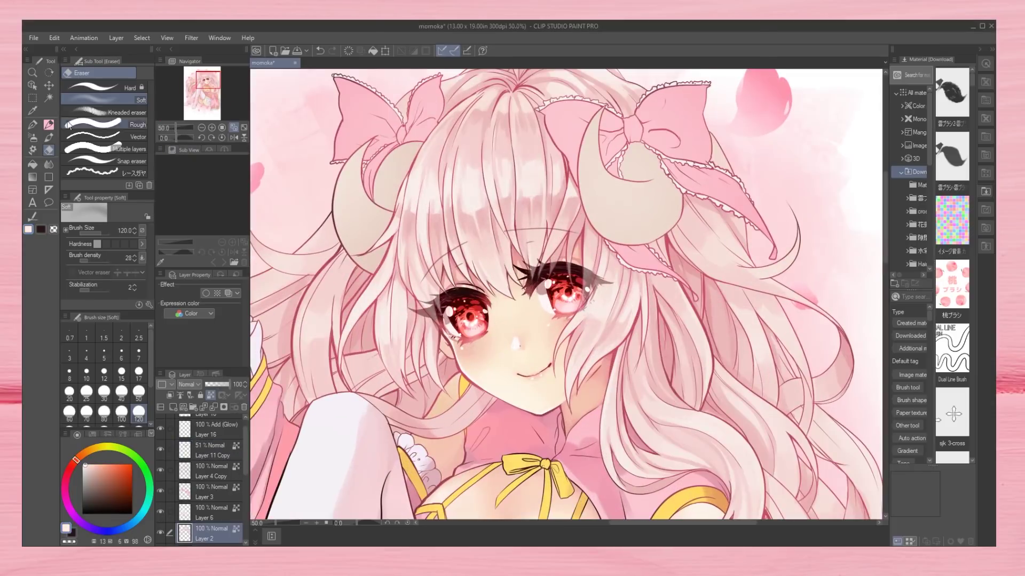
pyautogui.press('b')
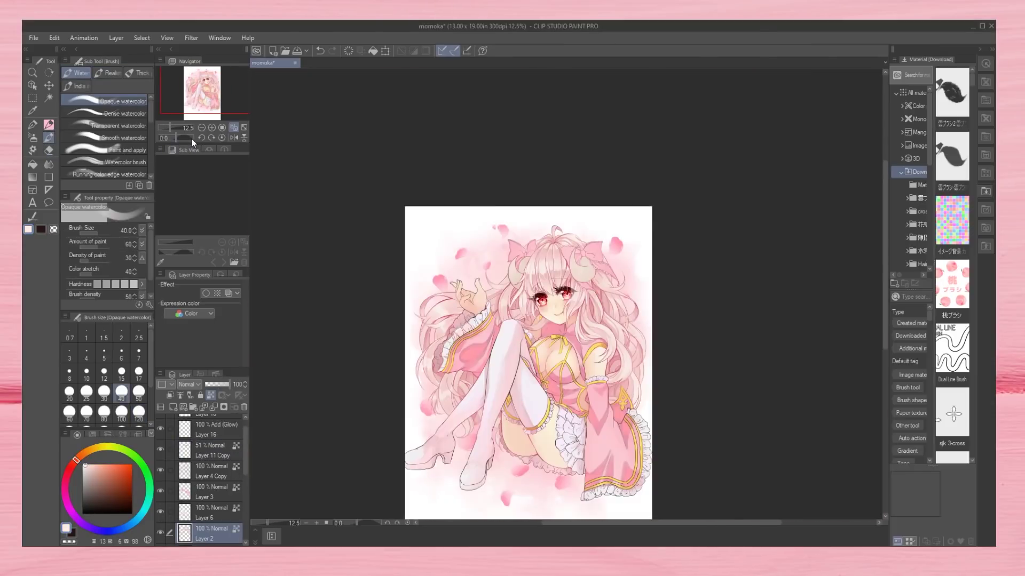
pyautogui.click(233, 138)
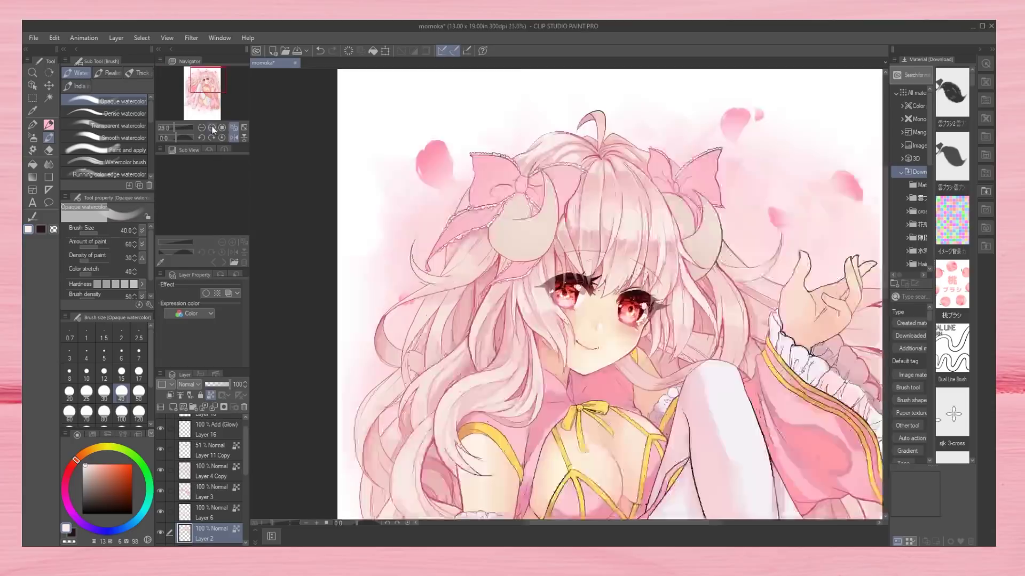
pyautogui.scroll(-1, 372, 340)
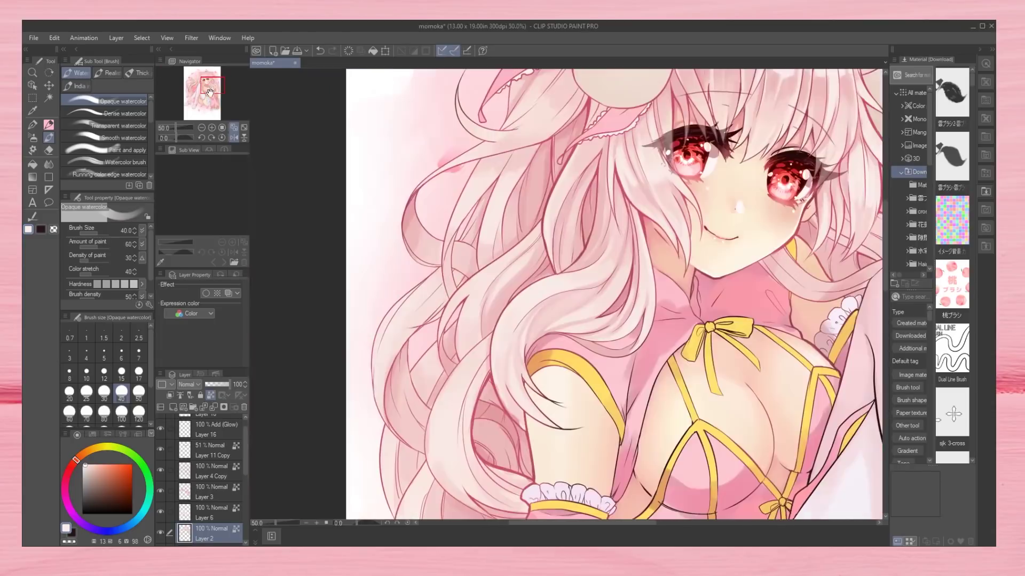
pyautogui.moveTo(211, 82); pyautogui.dragTo(211, 96)
pyautogui.scroll(-1, 182, 113)
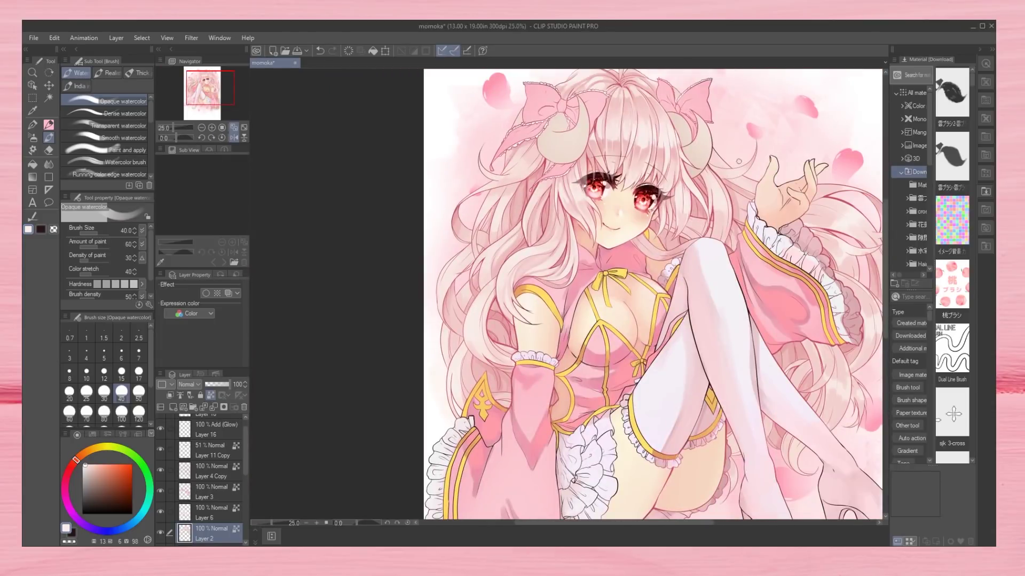
pyautogui.press('h')
pyautogui.press(']')
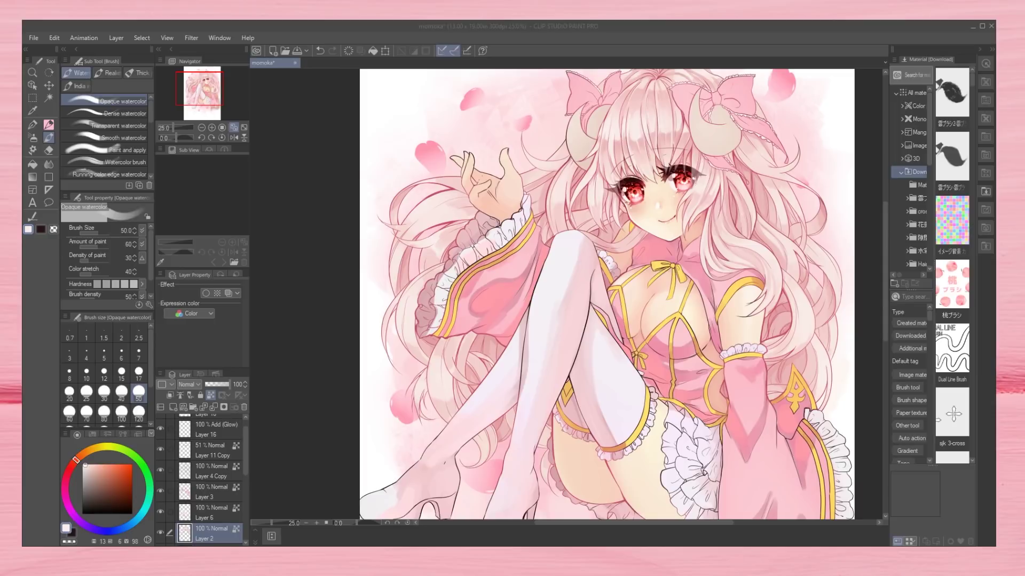
# Paint fine near-white highlights in the hair around the face on Layer 2 with Opaque and Dense watercolor at size 17.
pyautogui.scroll(3, 726, 133)
pyautogui.press('[')
pyautogui.press('[')
pyautogui.press('[')
pyautogui.press('[')
pyautogui.press('[')
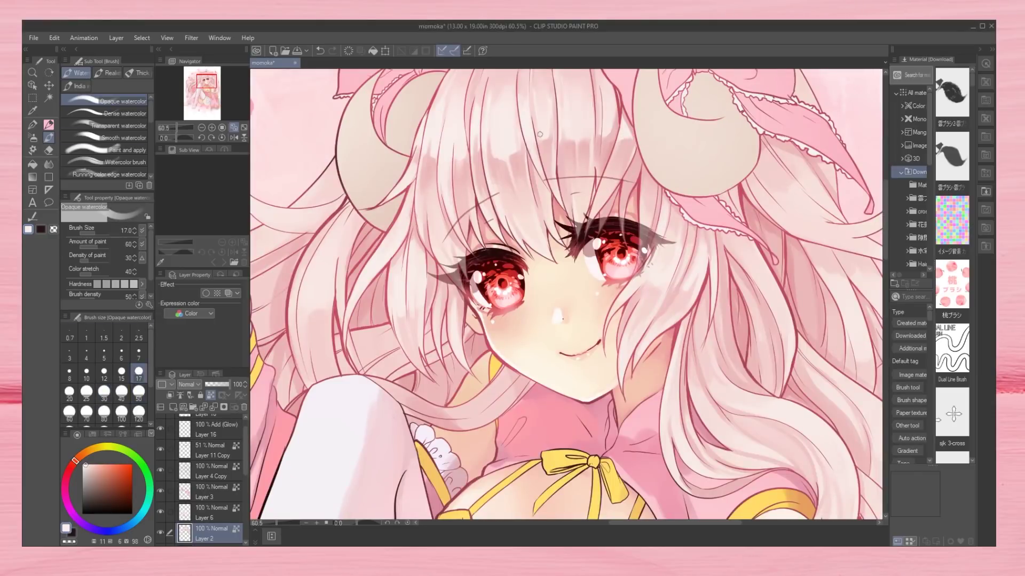
pyautogui.press('.')
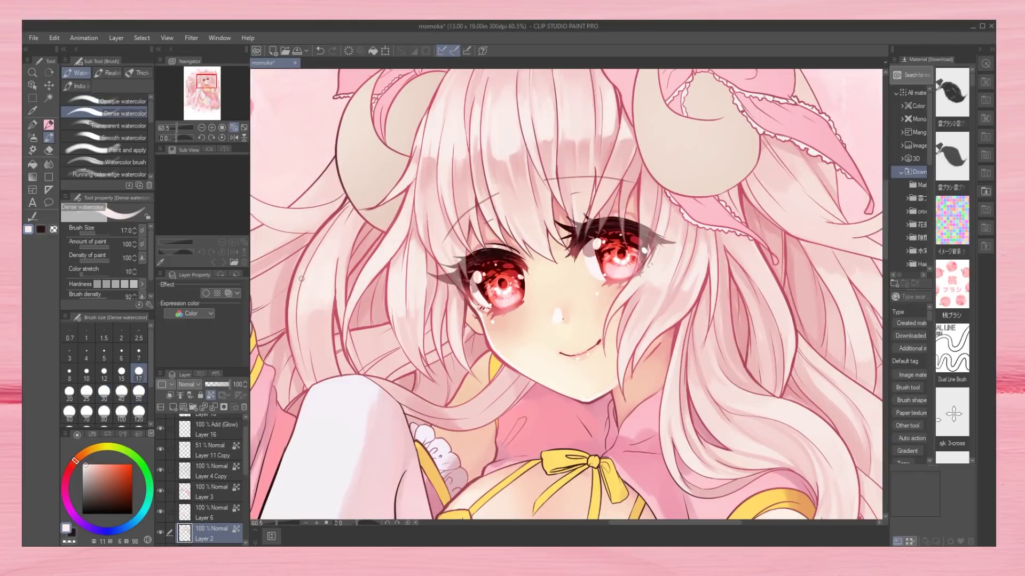
pyautogui.hotkey('ctrl', '0')
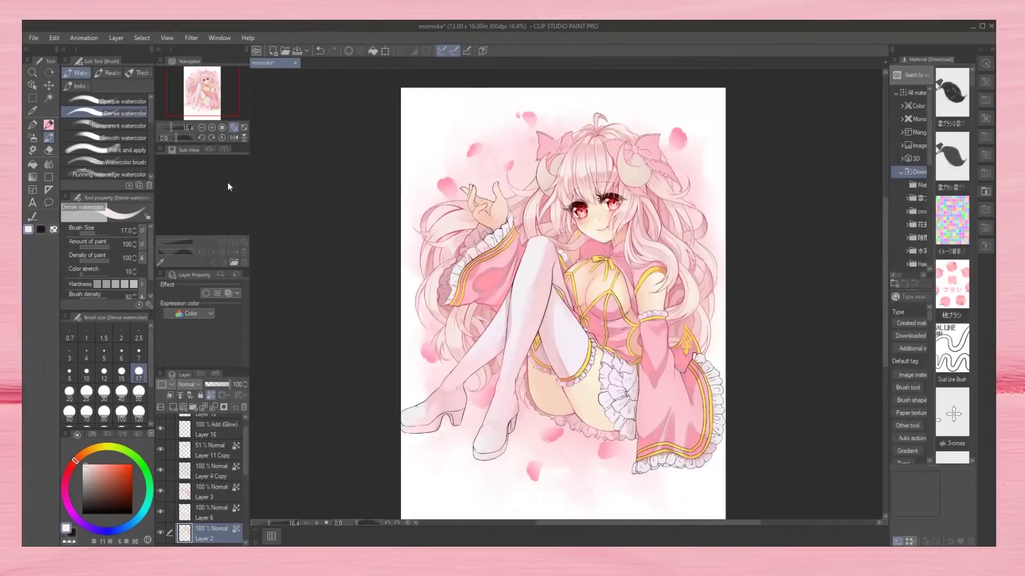
# Define the fringe and face-framing hair strands on Layer 2 with sampled pink Dense watercolor at size 17.
pyautogui.scroll(3, 594, 149)
pyautogui.keyDown('alt'); pyautogui.click(594, 150); pyautogui.keyUp('alt')
pyautogui.press('h')
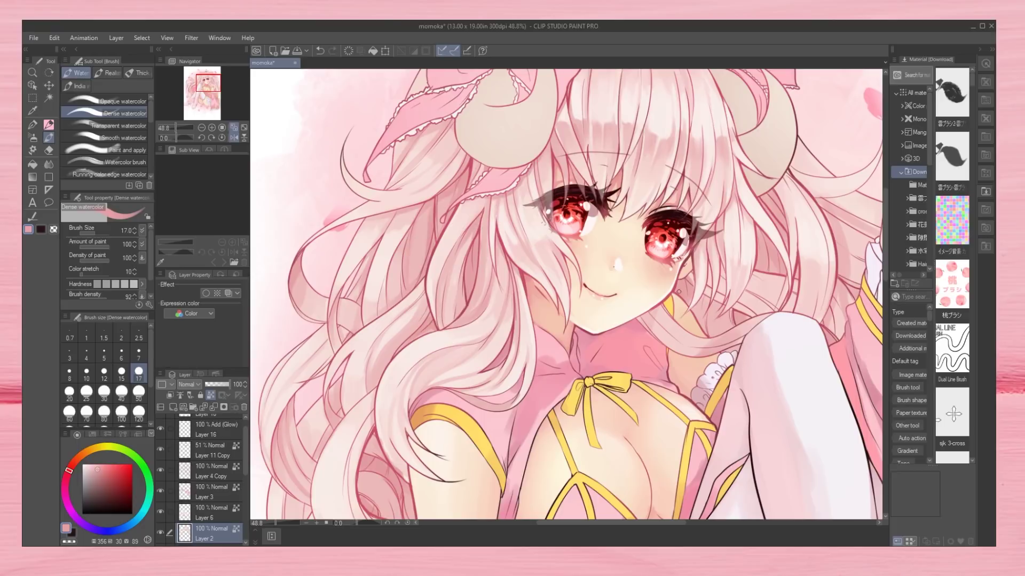
pyautogui.hotkey('ctrl', '-')
pyautogui.hotkey('ctrl', '-')
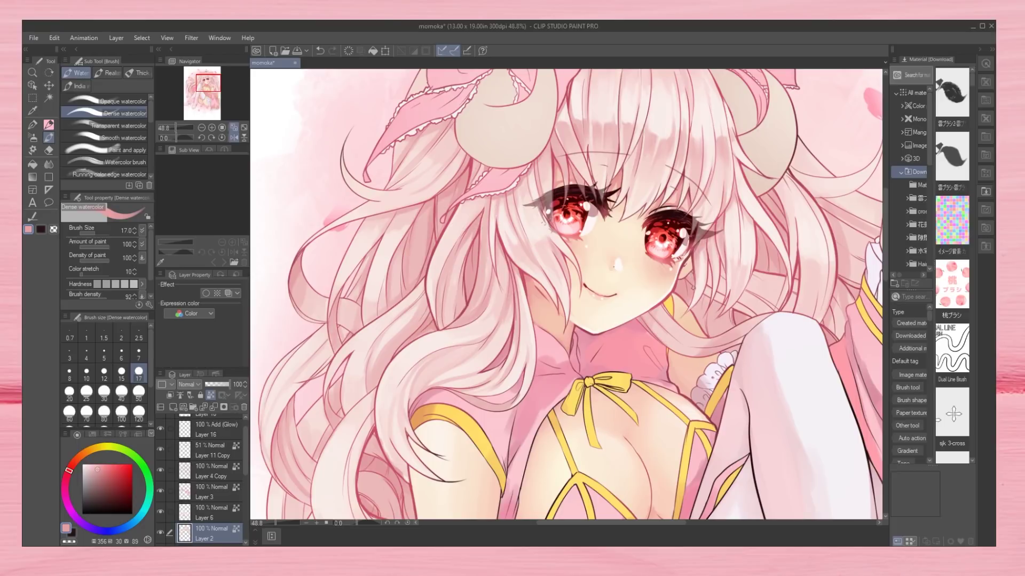
# Shade the long curls beside the lowered arm and behind its sleeve on Layer 2 with sampled pinks, using Dense watercolor at size 17.
pyautogui.scroll(2, 422, 416)
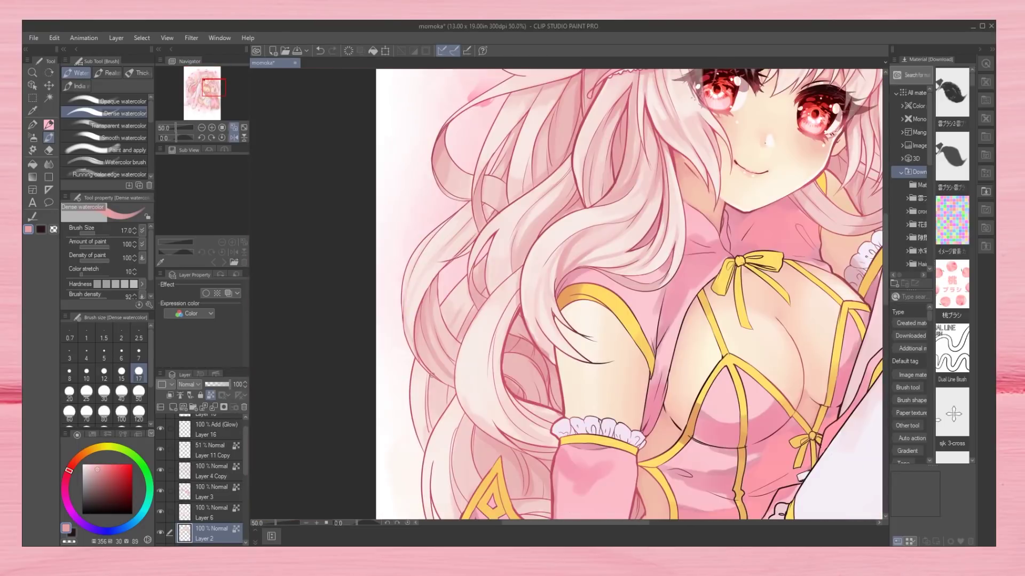
pyautogui.keyDown('alt'); pyautogui.click(536, 341); pyautogui.keyUp('alt')
pyautogui.keyDown('alt'); pyautogui.click(530, 379); pyautogui.keyUp('alt')
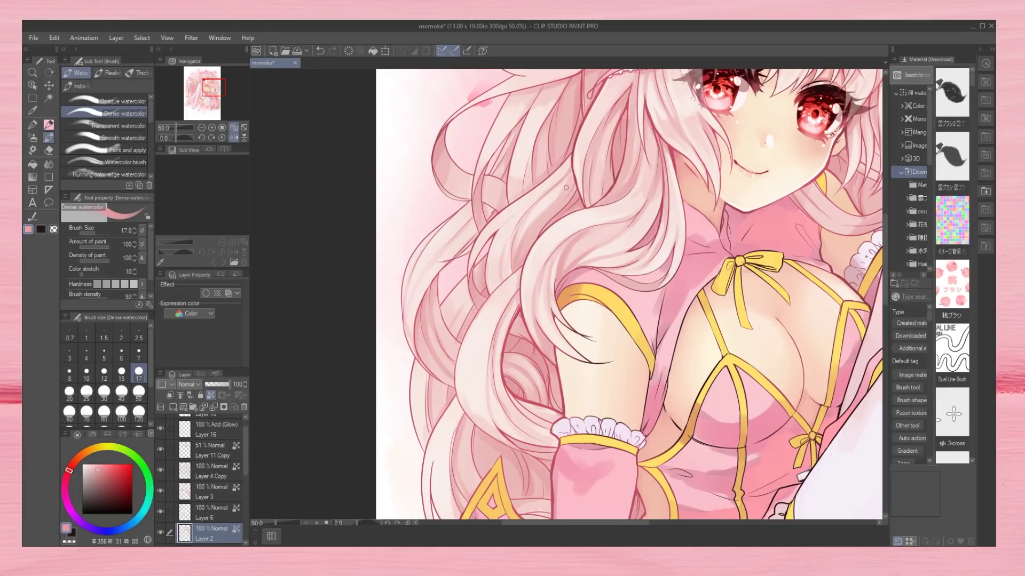
pyautogui.moveTo(215, 87); pyautogui.dragTo(214, 96)
pyautogui.keyDown('alt'); pyautogui.click(481, 227); pyautogui.keyUp('alt')
pyautogui.keyDown('alt'); pyautogui.click(489, 237); pyautogui.keyUp('alt')
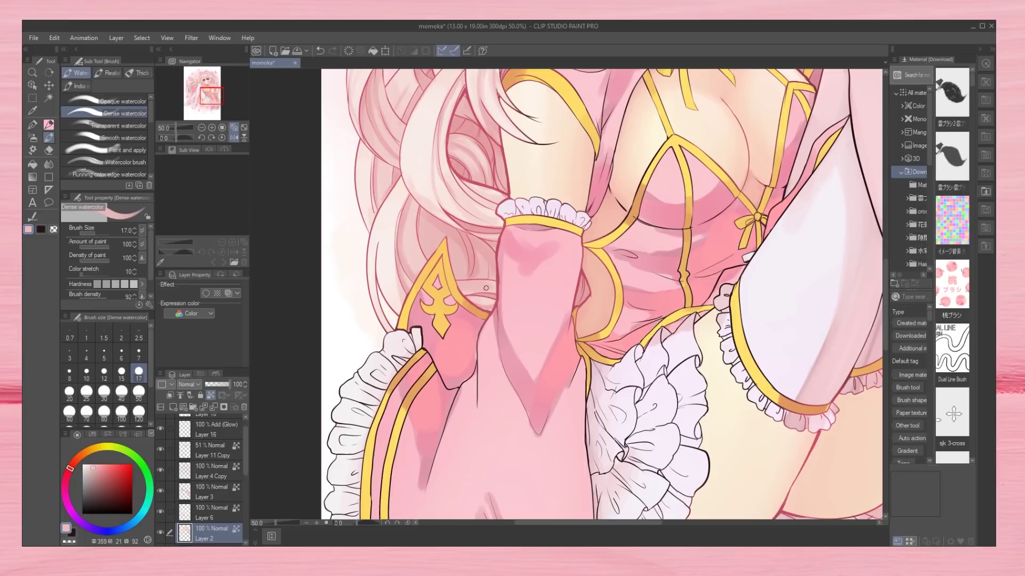
# Refine the hair curls behind the sleeves and around the raised hand on Layer 2 with sampled pink Dense watercolor at size 17.
pyautogui.scroll(-2, 448, 254)
pyautogui.click(227, 139)
pyautogui.click(226, 139)
pyautogui.scroll(2, 585, 172)
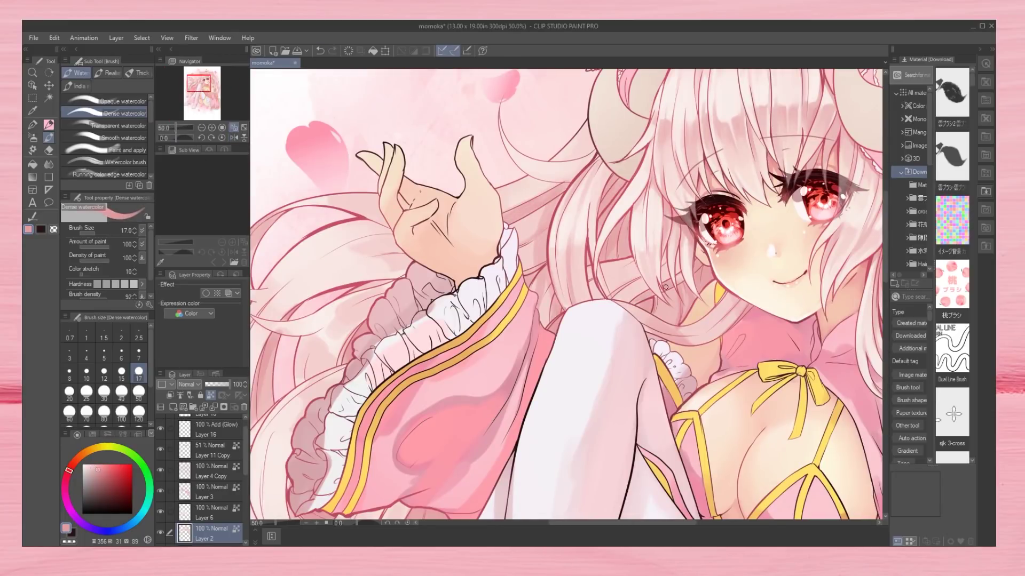
pyautogui.moveTo(197, 85)
pyautogui.mouseDown()
pyautogui.moveTo(195, 94)
pyautogui.moveTo(205, 75)
pyautogui.mouseUp()
pyautogui.keyDown('alt'); pyautogui.click(648, 168); pyautogui.keyUp('alt')
pyautogui.scroll(-4, 182, 97)
pyautogui.scroll(3, 212, 128)
# Blend broad sampled pinks into the long hair beside the sleeves and legs on Layer 2 using Dense watercolor at size 50.
pyautogui.press(']')
pyautogui.press(']')
pyautogui.press(']')
pyautogui.press(']')
pyautogui.press(']')
pyautogui.moveTo(701, 305); pyautogui.dragTo(938, 289)
pyautogui.keyDown('alt'); pyautogui.click(470, 346); pyautogui.keyUp('alt')
pyautogui.moveTo(512, 341); pyautogui.dragTo(338, 213)
pyautogui.keyDown('alt'); pyautogui.click(782, 233); pyautogui.keyUp('alt')
pyautogui.press('.')
pyautogui.press(',')
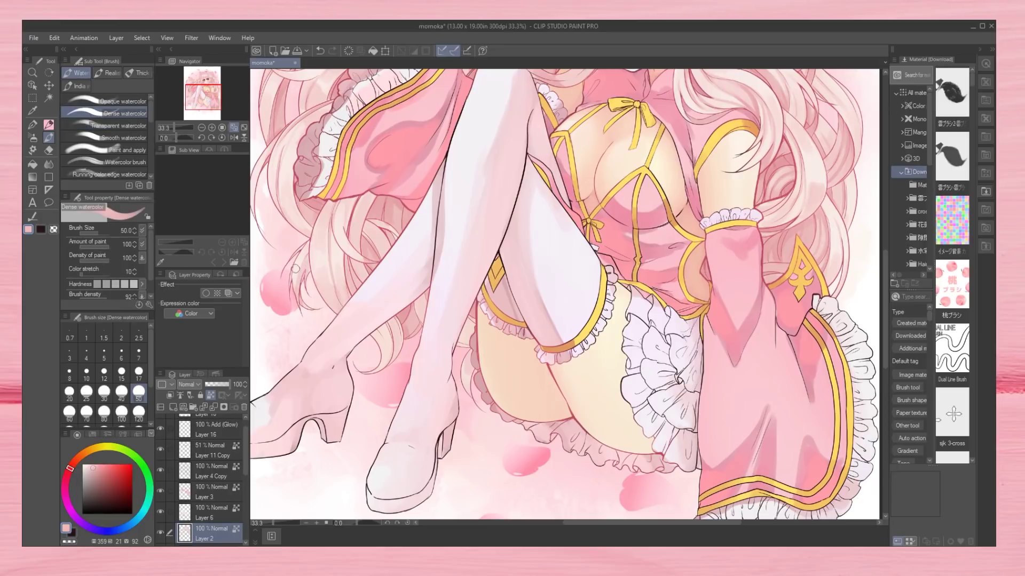
# Tint the hair on a clipped Overlay Layer 12 above Layer 2 with purple and pink Soft airbrush at size 800.
pyautogui.hotkey('ctrl', '0')
pyautogui.click(208, 534)
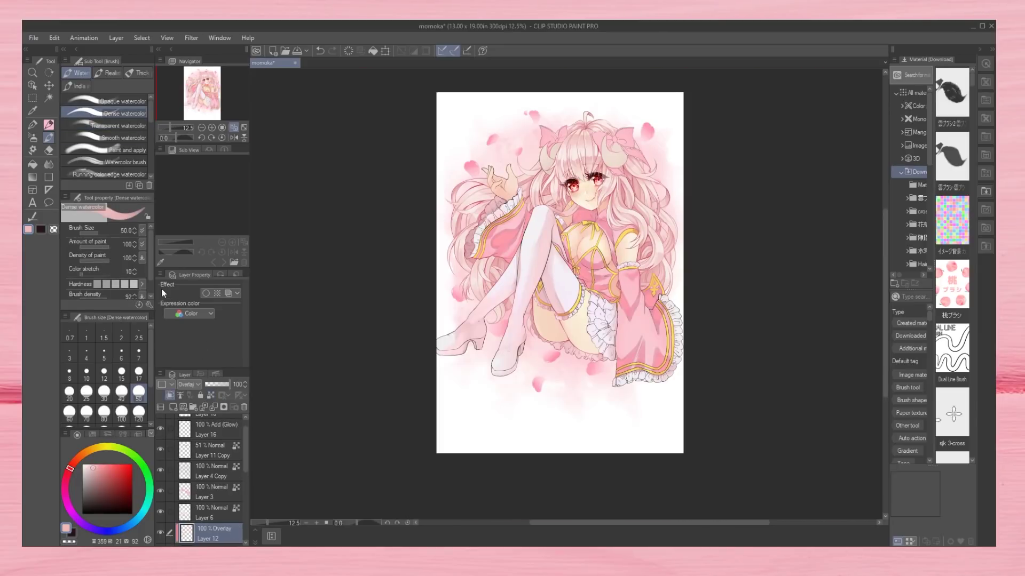
pyautogui.press('b')
pyautogui.click(71, 483)
pyautogui.keyDown('alt'); pyautogui.click(583, 196); pyautogui.keyUp('alt')
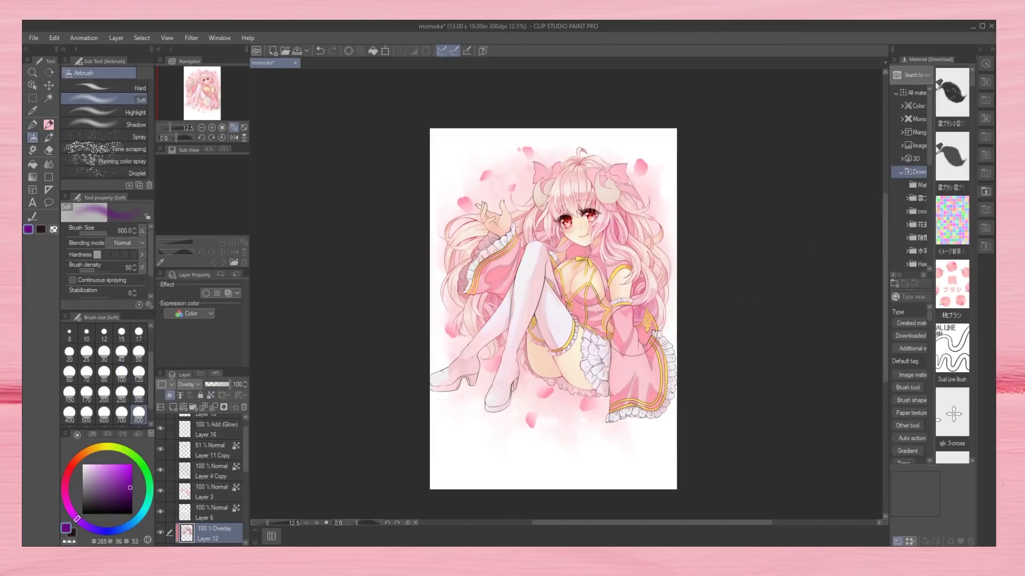
# Soften the overlay tint with the Blend tool at size 800 and set Layer 12's opacity to 73%.
pyautogui.scroll(2, 514, 294)
pyautogui.press('j')
pyautogui.hotkey('ctrl', '0')
pyautogui.moveTo(228, 384); pyautogui.dragTo(221, 384)
pyautogui.scroll(-3, 212, 427)
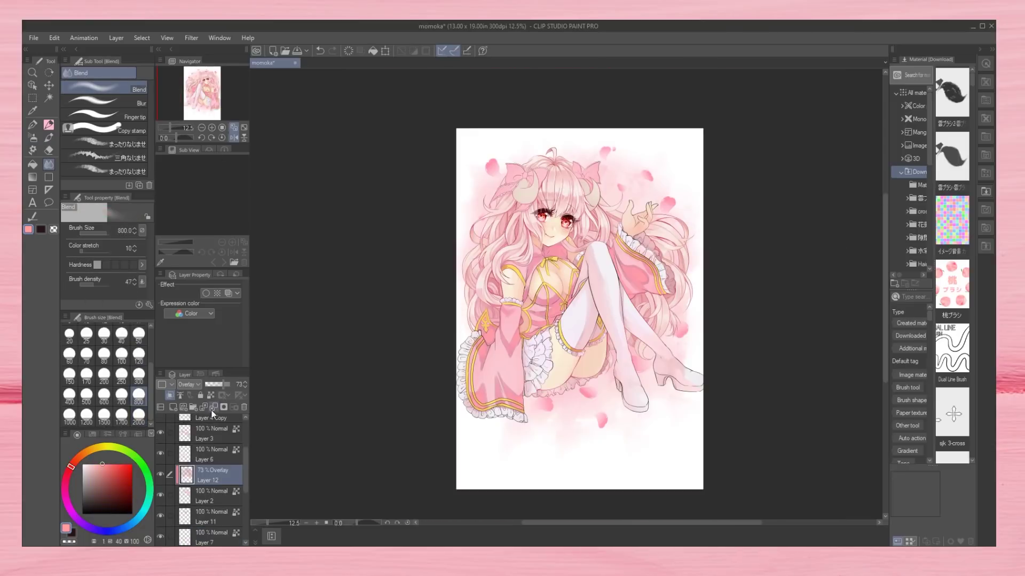
# Add peach glow to the hair on an Add (Glow) Layer 12 with Soft airbrush size 800 and hair highlight 2 strokes at size 120.
pyautogui.press('b')
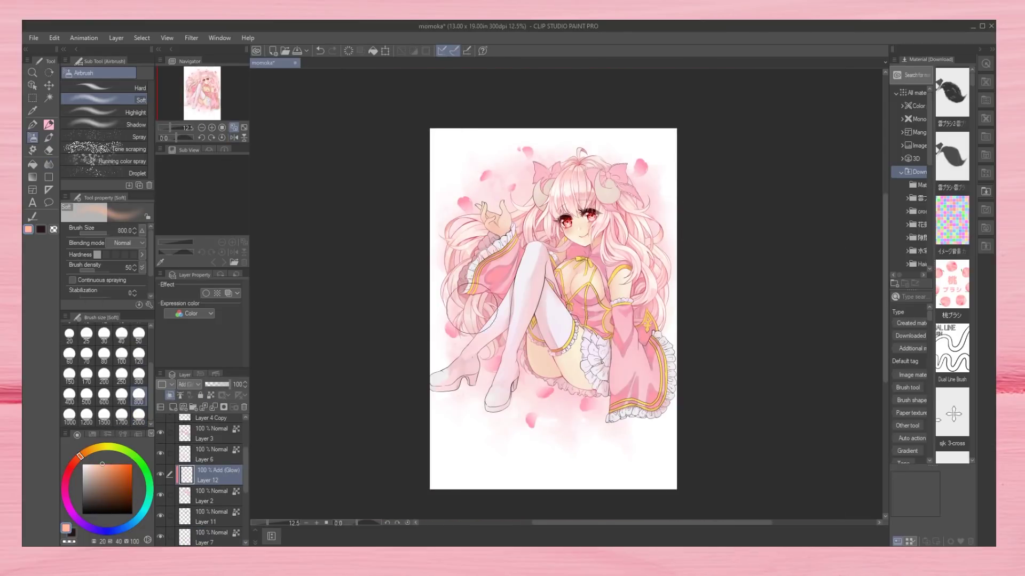
pyautogui.moveTo(172, 128); pyautogui.dragTo(198, 133)
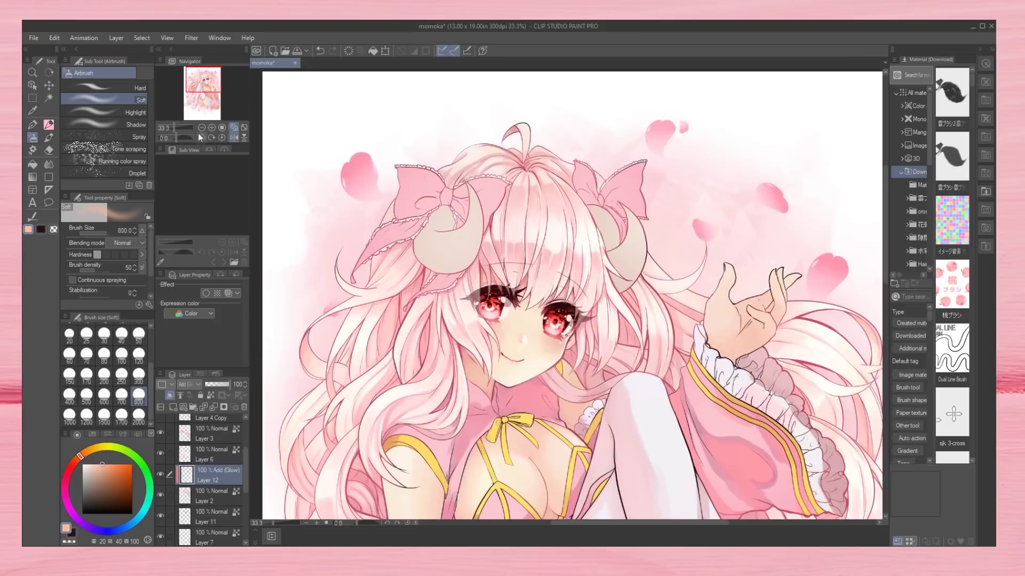
pyautogui.press('b')
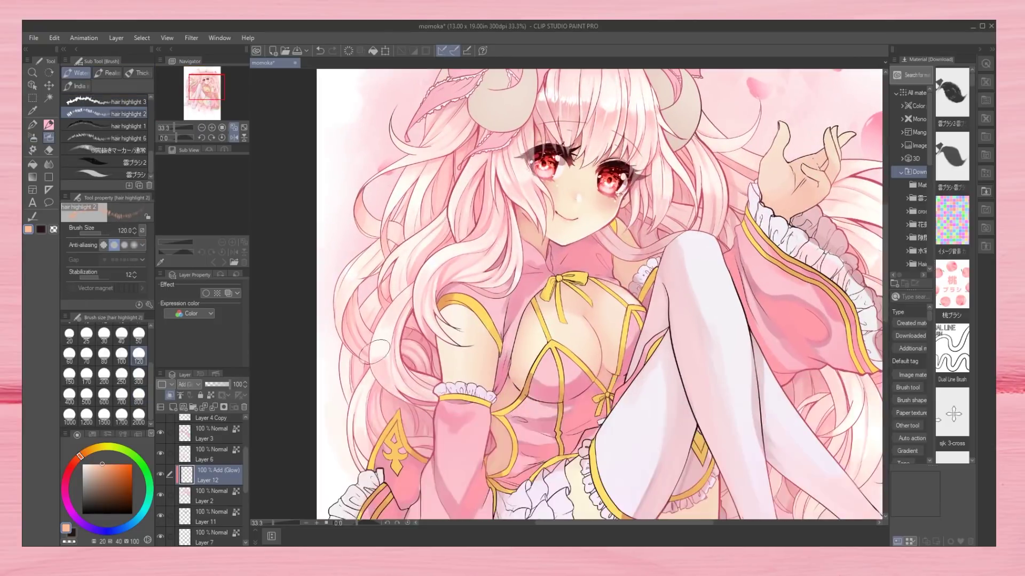
pyautogui.moveTo(387, 421); pyautogui.dragTo(454, 336)
pyautogui.moveTo(858, 337); pyautogui.dragTo(657, 331)
pyautogui.moveTo(681, 390); pyautogui.dragTo(658, 283)
pyautogui.moveTo(481, 267); pyautogui.dragTo(457, 321)
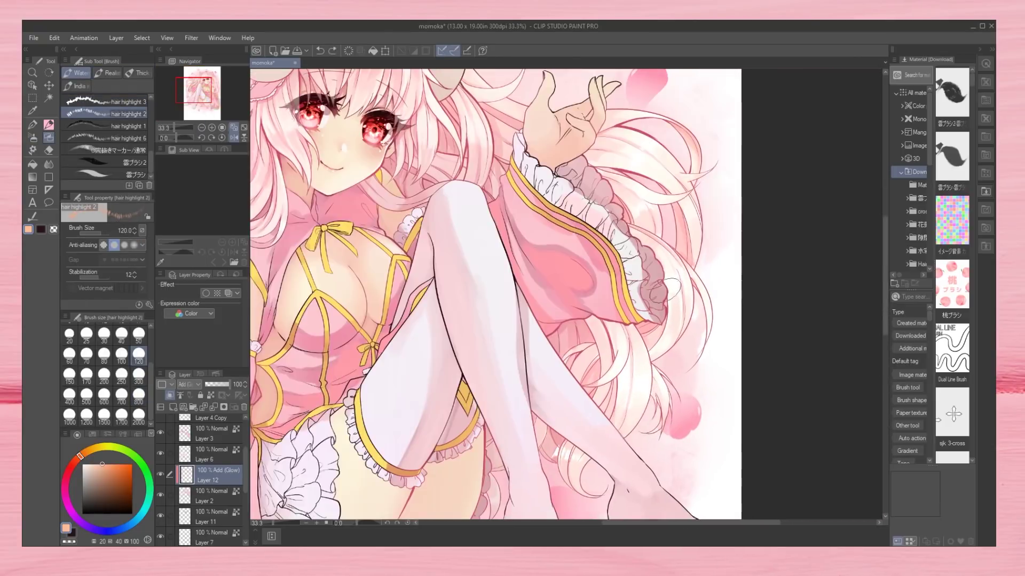
pyautogui.moveTo(480, 214); pyautogui.dragTo(581, 339)
# Soften the glow highlights in the hair with the Soft eraser at size 50 and merge Layer 12 into Layer 2.
pyautogui.press('e')
pyautogui.moveTo(533, 427); pyautogui.dragTo(534, 139)
pyautogui.moveTo(533, 267); pyautogui.dragTo(533, 406)
pyautogui.moveTo(480, 160); pyautogui.dragTo(550, 241)
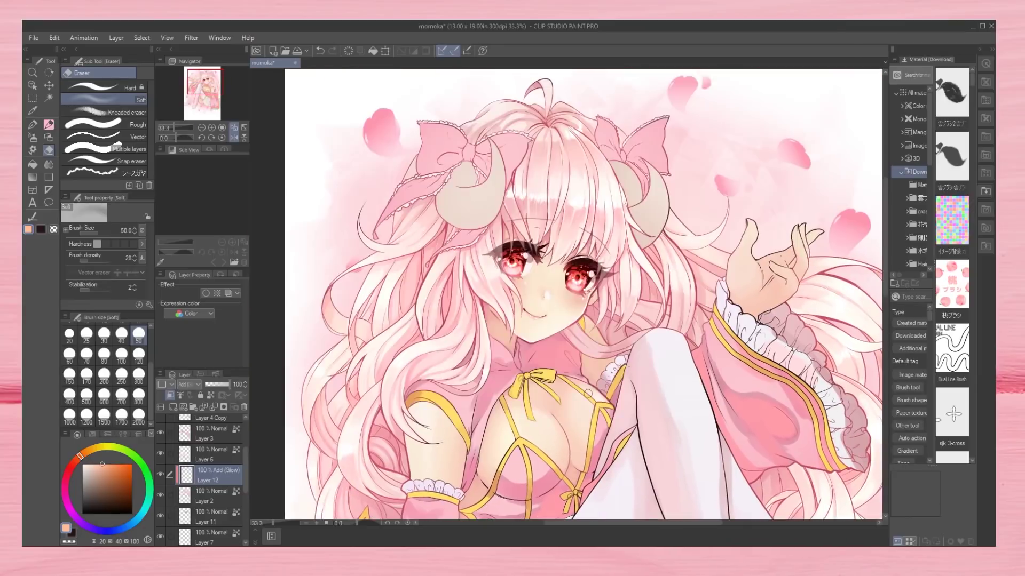
pyautogui.hotkey('ctrl', '0')
pyautogui.hotkey('ctrl', 'e')
# Sharpen the hair strands around the face and down the long curls on Layer 2 with sampled pink Dense watercolor at size 17.
pyautogui.scroll(3, 533, 213)
pyautogui.press('b')
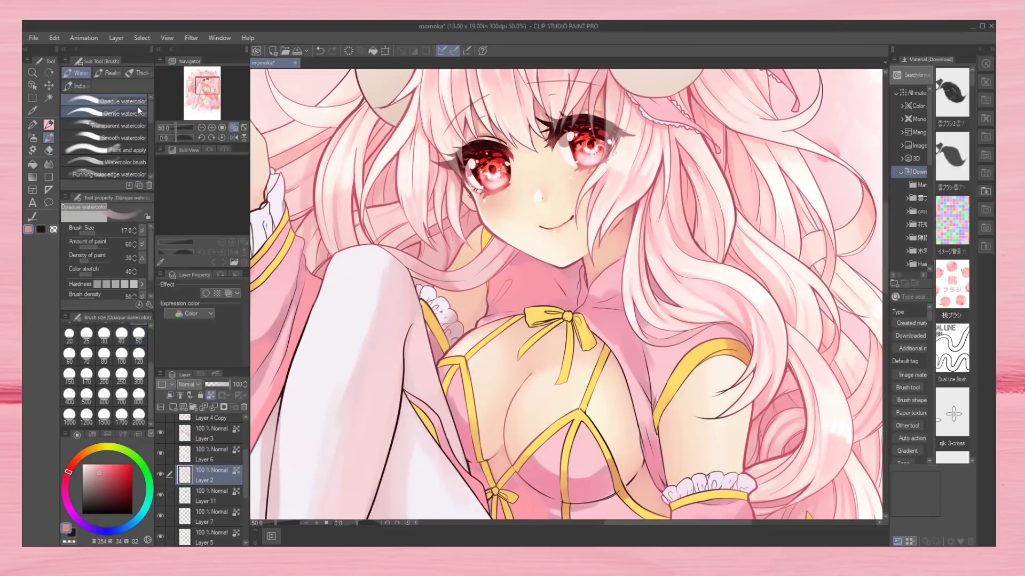
pyautogui.hotkey('ctrl', '0')
pyautogui.hotkey('ctrl', '+')
pyautogui.hotkey('ctrl', '+')
pyautogui.hotkey('ctrl', '+')
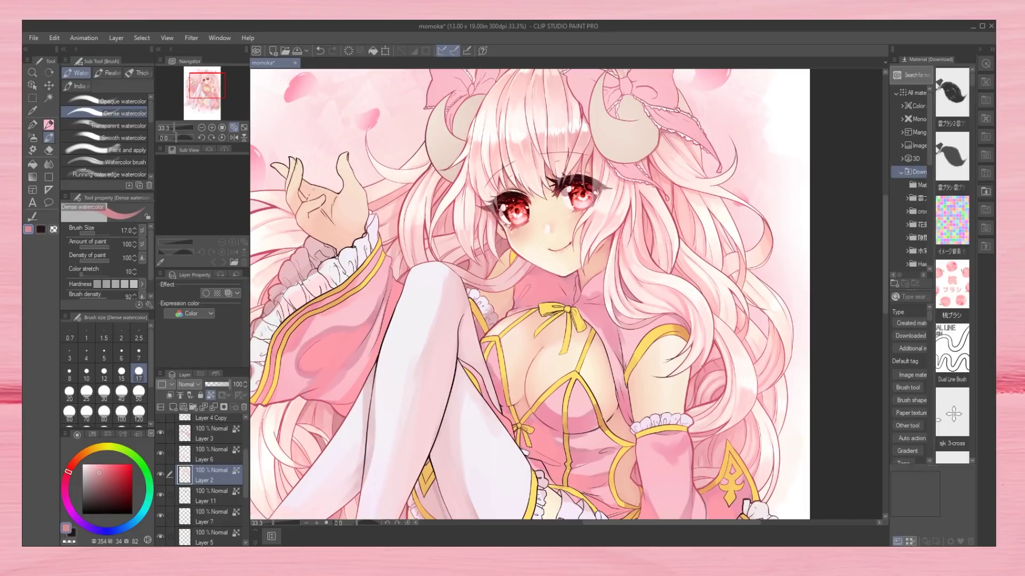
pyautogui.scroll(-5, 718, 394)
pyautogui.hscroll(-4, 725, 344)
pyautogui.press(',')
pyautogui.press('.')
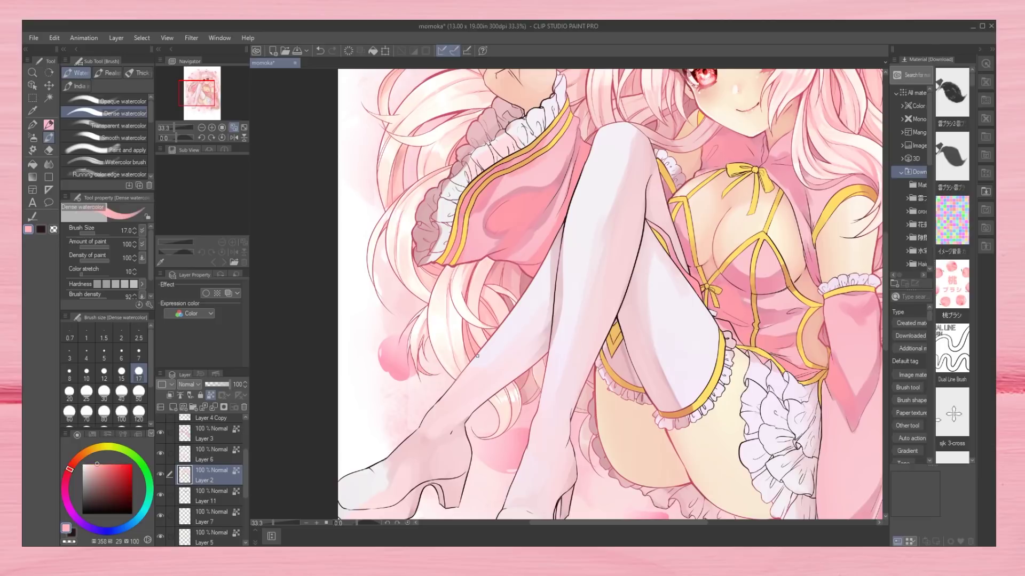
# Tint the hair outlines around the head on Layer 4 Copy with light pink Soft airbrush at size 50.
pyautogui.hotkey('ctrl', '-')
pyautogui.hotkey('ctrl', '-')
pyautogui.hotkey('ctrl', '-')
pyautogui.hotkey('ctrl', '+')
pyautogui.hotkey('ctrl', '+')
pyautogui.hotkey('ctrl', '+')
pyautogui.hotkey('ctrl', '+')
pyautogui.scroll(5, 542, 293)
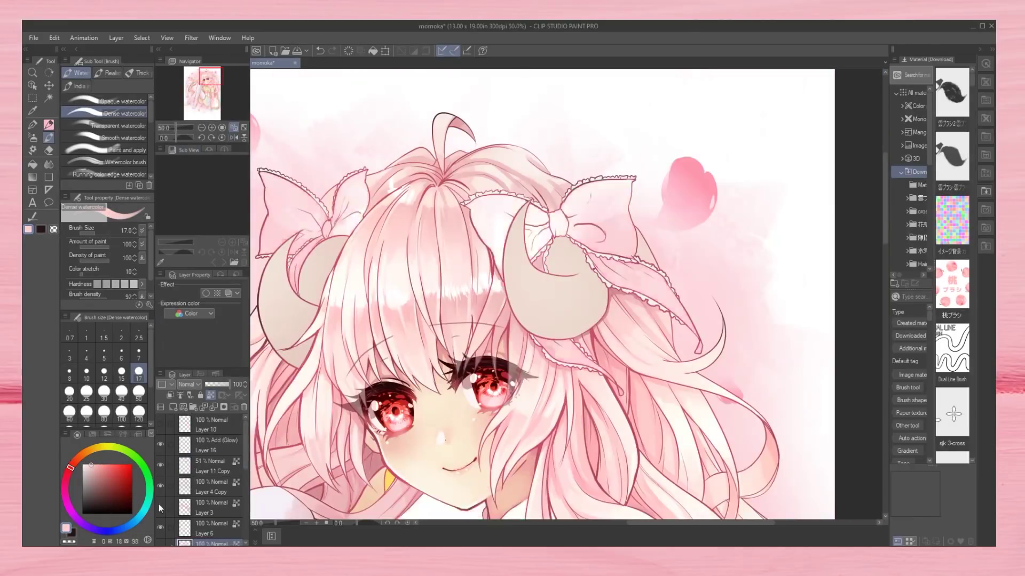
pyautogui.click(211, 485)
pyautogui.press('b')
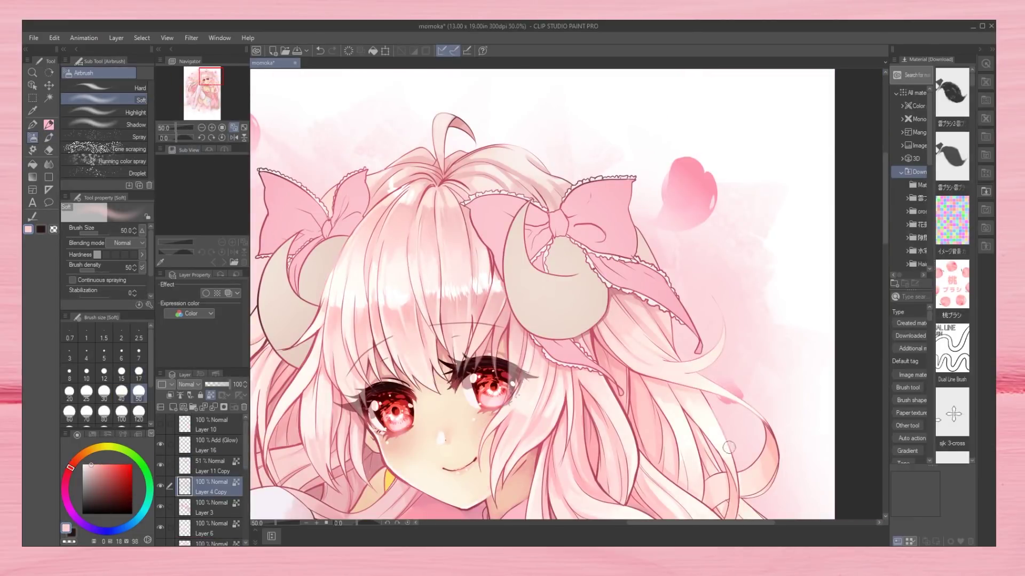
# Tint the remaining line art on Layer 4 Copy with sampled pinks using the Soft airbrush at size 100.
pyautogui.hotkey('ctrl', '-')
pyautogui.press(']')
pyautogui.press(']')
pyautogui.press(']')
pyautogui.press(']')
pyautogui.hotkey('ctrl', '-')
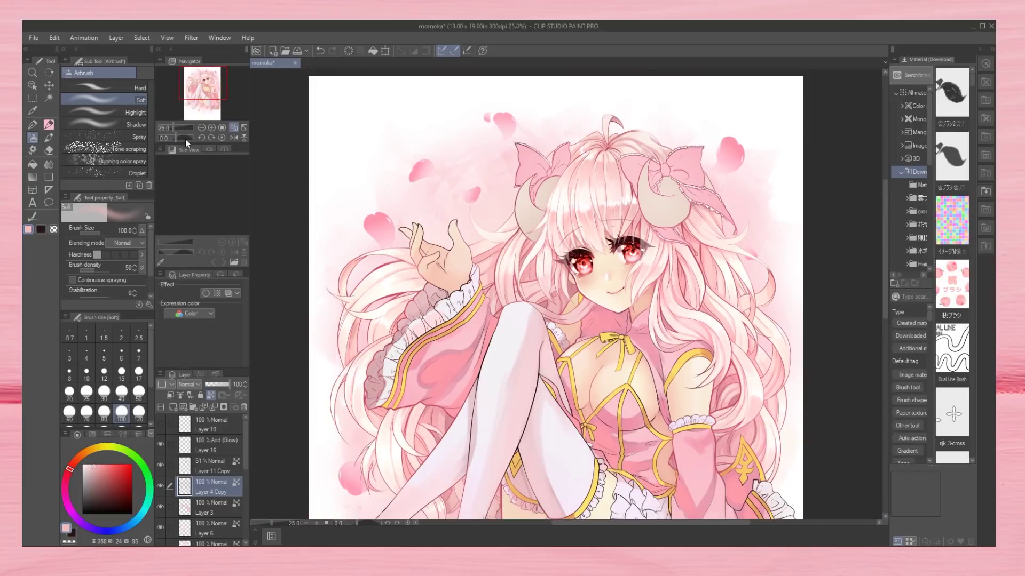
pyautogui.moveTo(209, 92); pyautogui.dragTo(209, 100)
pyautogui.keyDown('alt'); pyautogui.click(459, 415); pyautogui.keyUp('alt')
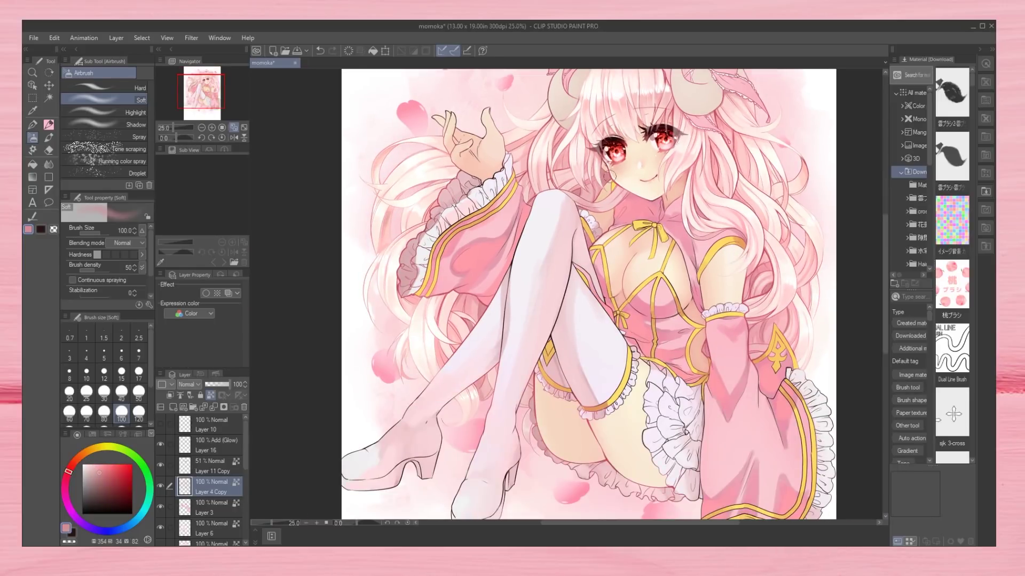
pyautogui.keyDown('alt'); pyautogui.click(709, 156); pyautogui.keyUp('alt')
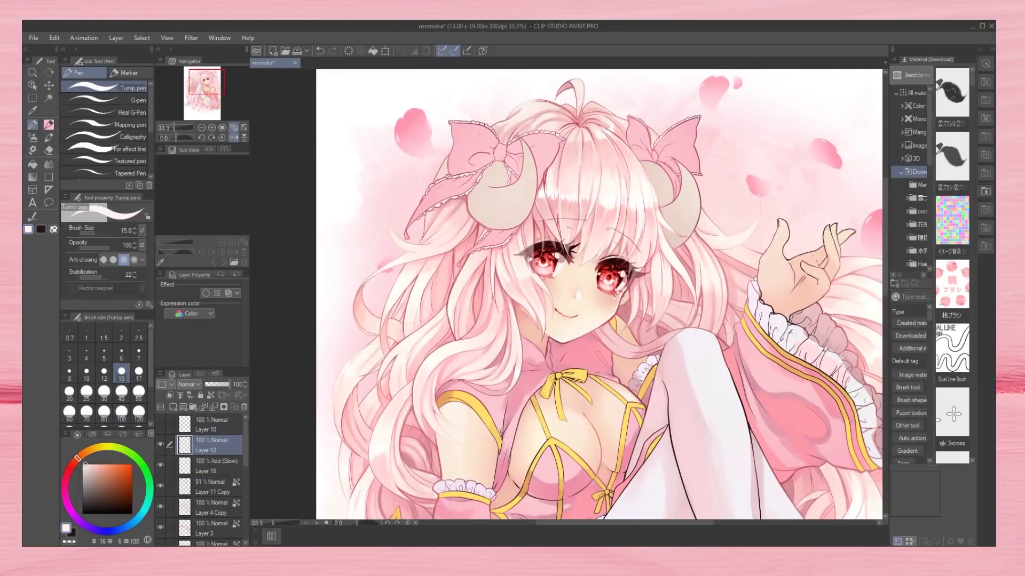
# Draw fine near-white stray strands over the hair on a new Layer 12 with the Turnip pen at size 15.
pyautogui.moveTo(451, 261); pyautogui.dragTo(457, 318)
pyautogui.moveTo(587, 293); pyautogui.dragTo(497, 266)
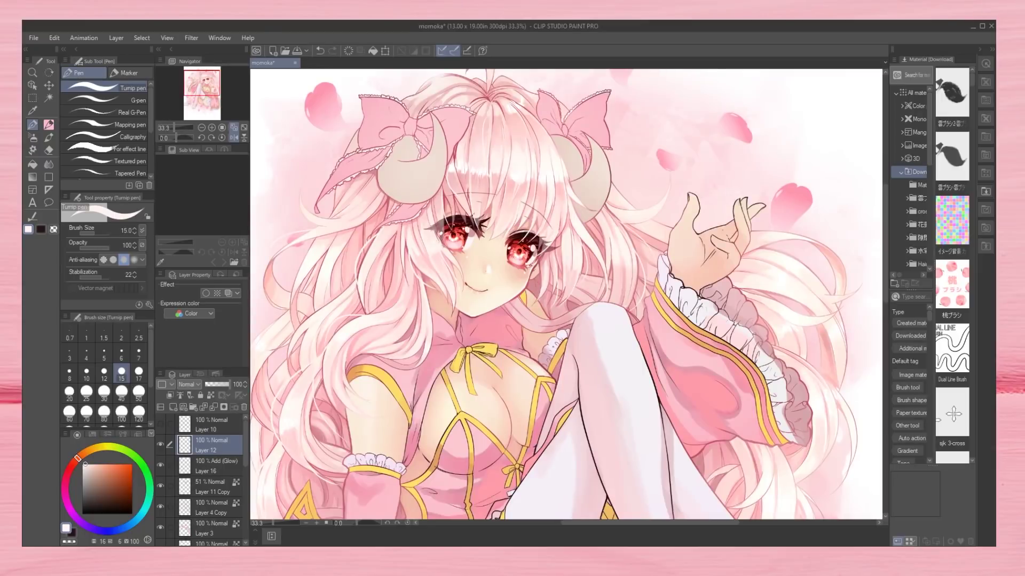
pyautogui.click(199, 128)
pyautogui.click(199, 129)
pyautogui.click(199, 128)
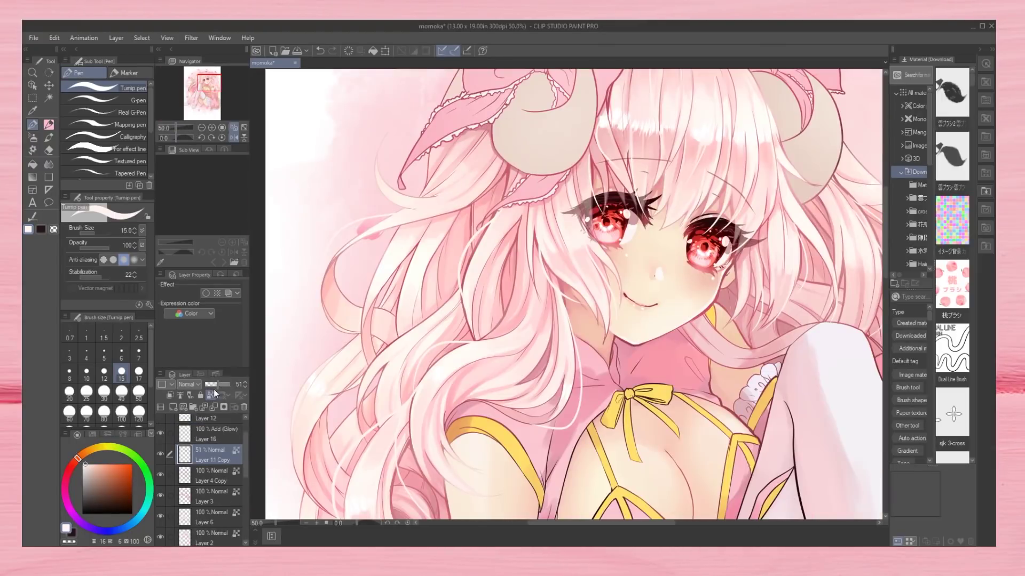
# Add near-white highlights to the skin on Layer 8 with the Turnip pen at size 30.
pyautogui.click(88, 527)
pyautogui.click(104, 392)
pyautogui.click(205, 512)
pyautogui.scroll(-2, 205, 481)
pyautogui.click(201, 129)
pyautogui.click(202, 128)
pyautogui.moveTo(206, 88); pyautogui.dragTo(197, 92)
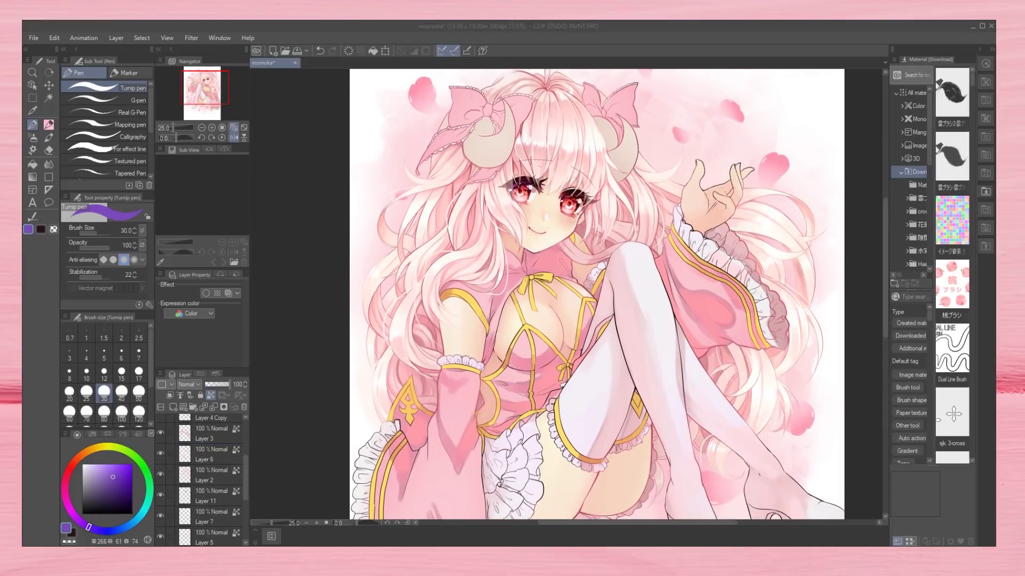
pyautogui.scroll(-2, 612, 167)
pyautogui.press('h')
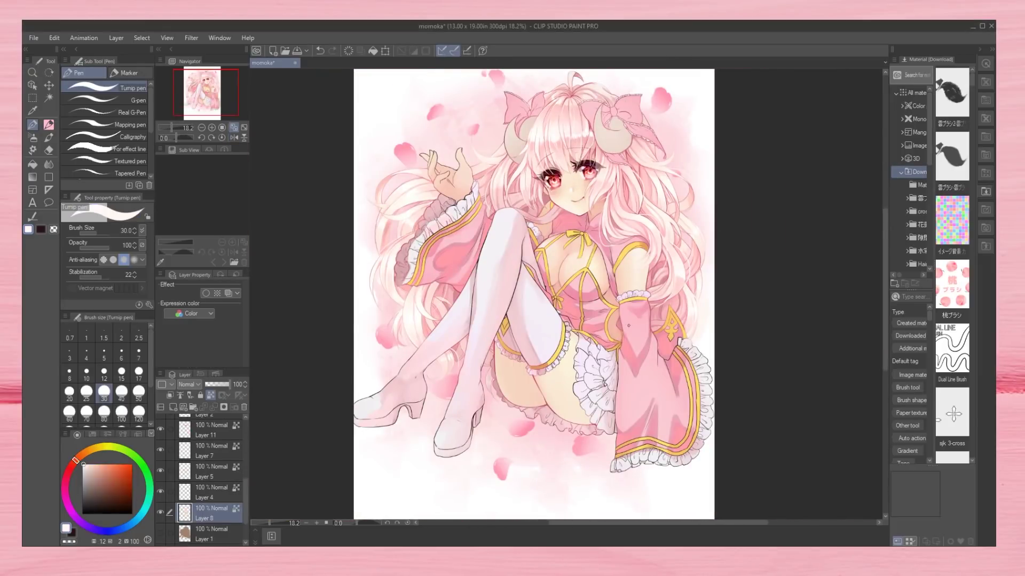
# Warm the skin on Layer 8 with peach Soft airbrush shading at sizes 100 and 80.
pyautogui.scroll(2, 493, 385)
pyautogui.press('b')
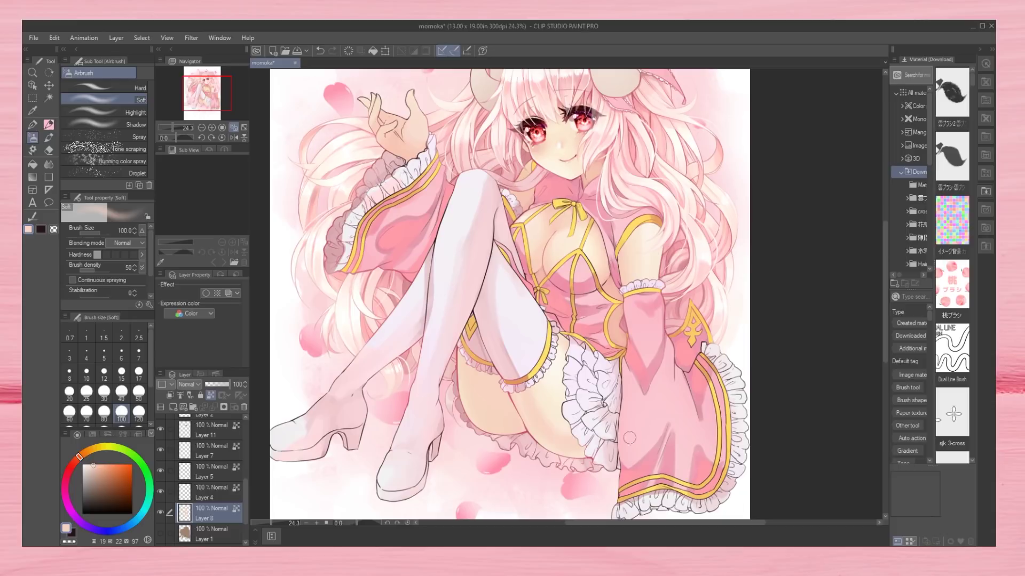
pyautogui.click(104, 411)
pyautogui.hotkey('ctrl', '-')
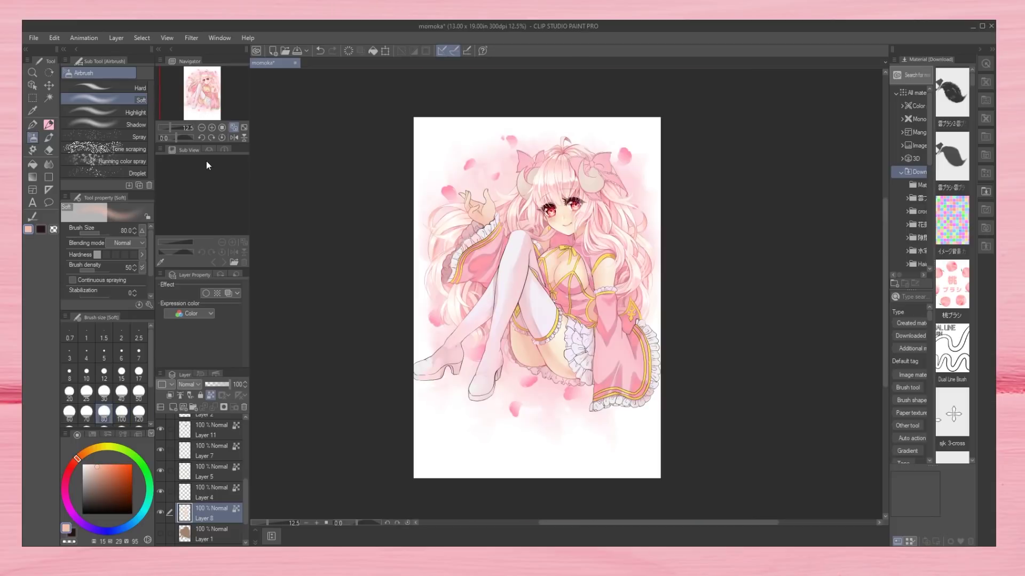
# Recolour the grey horns on Layer 7 in pale cream with Dense watercolor at size 100.
pyautogui.hotkey('ctrl', '+')
pyautogui.hotkey('ctrl', '+')
pyautogui.click(159, 458)
pyautogui.keyDown('alt'); pyautogui.click(609, 194); pyautogui.keyUp('alt')
pyautogui.press('b')
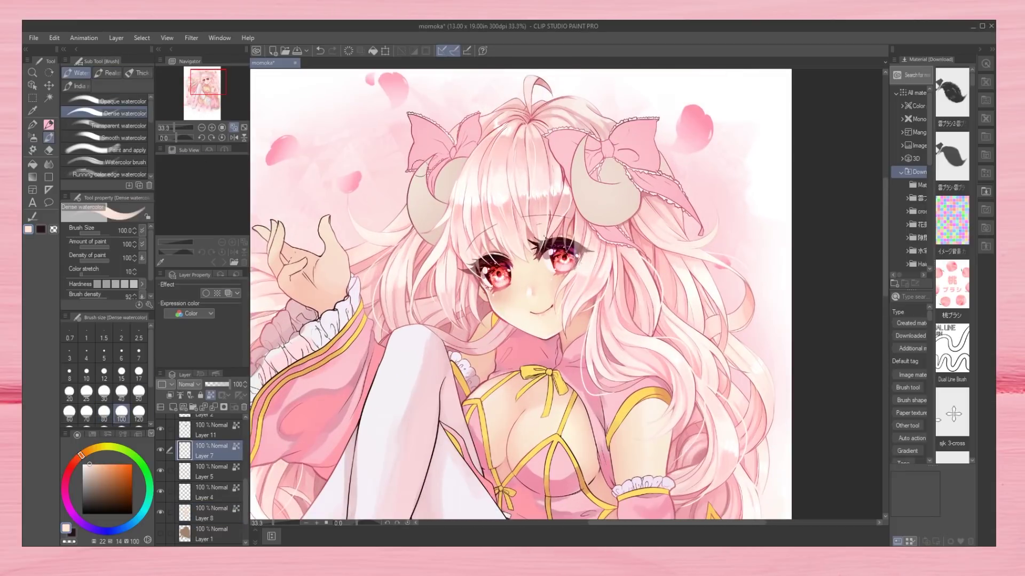
pyautogui.keyDown('alt'); pyautogui.click(444, 199); pyautogui.keyUp('alt')
# Shade the edges and curves of both horns on Layer 7 with tan Dense watercolor at sizes 30 and 17.
pyautogui.press('[')
pyautogui.press('[')
pyautogui.press('[')
pyautogui.press('[')
pyautogui.press('[')
pyautogui.press('[')
pyautogui.press('[')
pyautogui.press('[')
pyautogui.press('[')
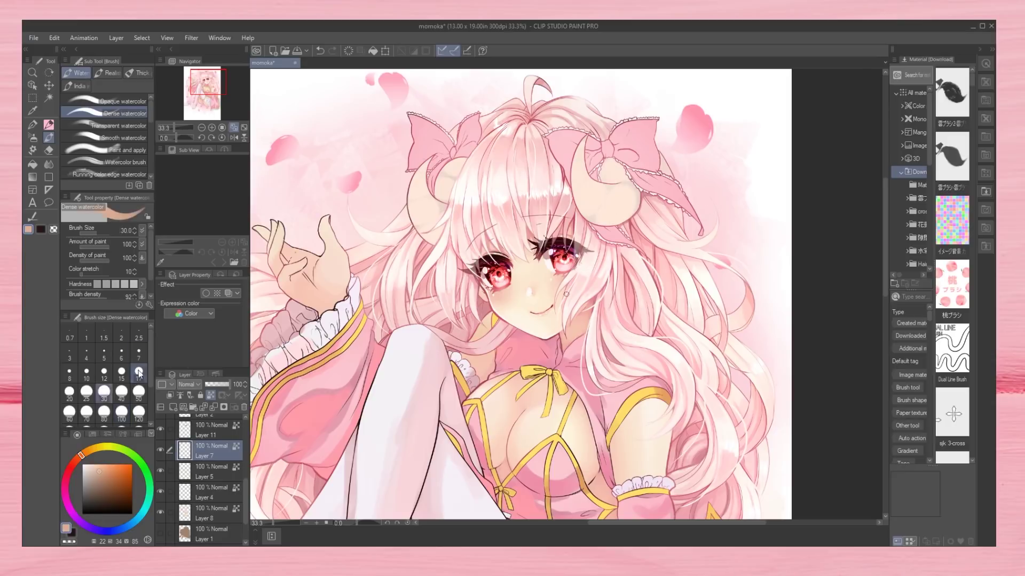
pyautogui.moveTo(619, 160); pyautogui.dragTo(579, 216)
pyautogui.moveTo(579, 141); pyautogui.dragTo(630, 217)
# Blend sampled peach tones into both horns on Layer 7 with Dense watercolor at size 40.
pyautogui.keyDown('alt'); pyautogui.click(437, 200); pyautogui.keyUp('alt')
pyautogui.press(']')
pyautogui.press(']')
pyautogui.press(']')
pyautogui.press(']')
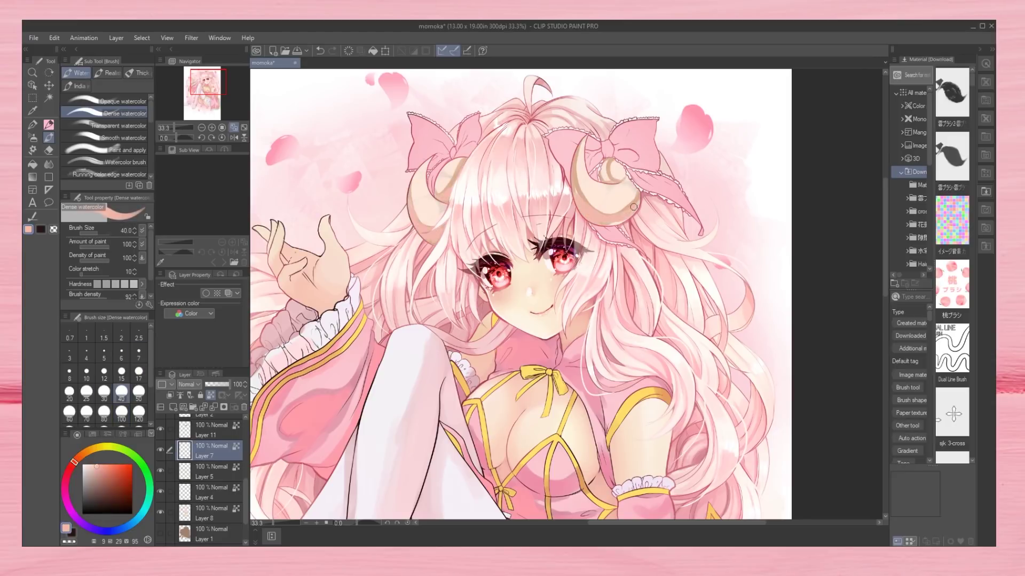
pyautogui.hotkey('ctrl', '-')
pyautogui.press('h')
pyautogui.hotkey('ctrl', '+')
pyautogui.keyDown('alt'); pyautogui.click(508, 204); pyautogui.keyUp('alt')
pyautogui.moveTo(678, 160); pyautogui.dragTo(692, 190)
pyautogui.hotkey('ctrl', '0')
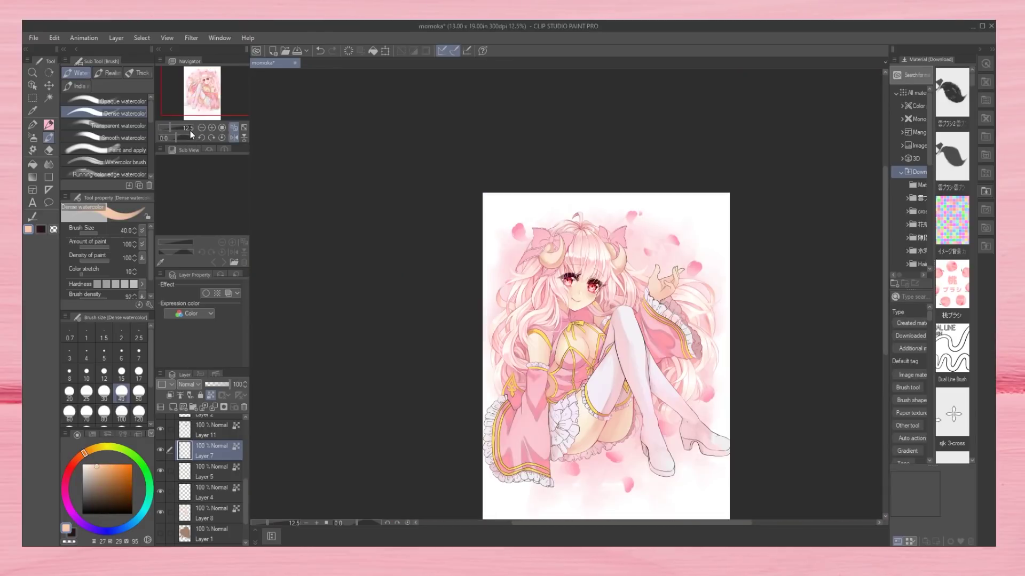
# Smooth the horn shading on Layer 7 with Transparent watercolor at size 50.
pyautogui.click(119, 126)
pyautogui.hotkey('ctrl', '0')
pyautogui.moveTo(512, 213); pyautogui.dragTo(551, 192)
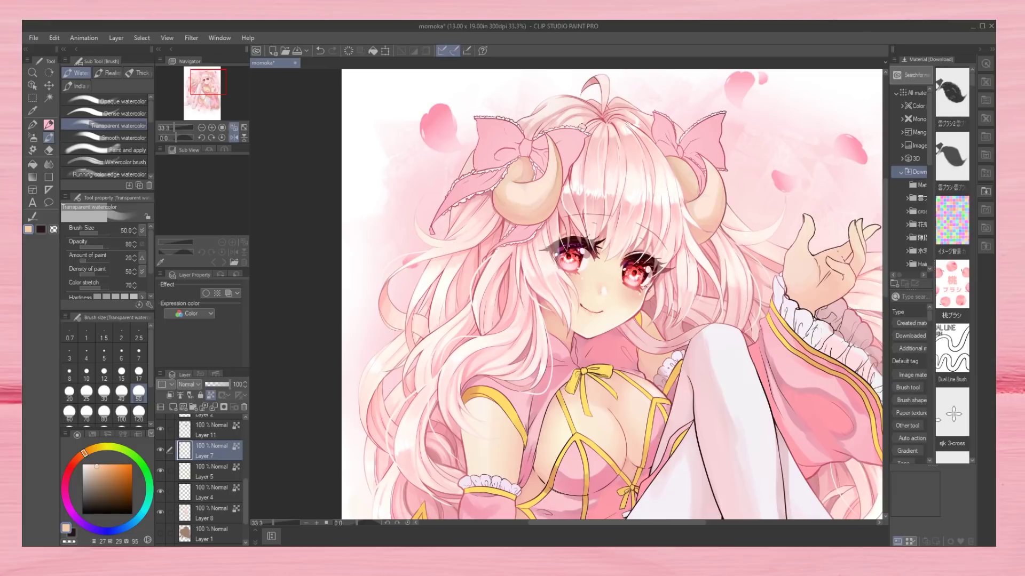
# Add pale cream highlights and brown accents to the horns on Layer 7 with Dense watercolor at size 17.
pyautogui.keyDown('alt'); pyautogui.click(503, 187); pyautogui.keyUp('alt')
pyautogui.click(119, 114)
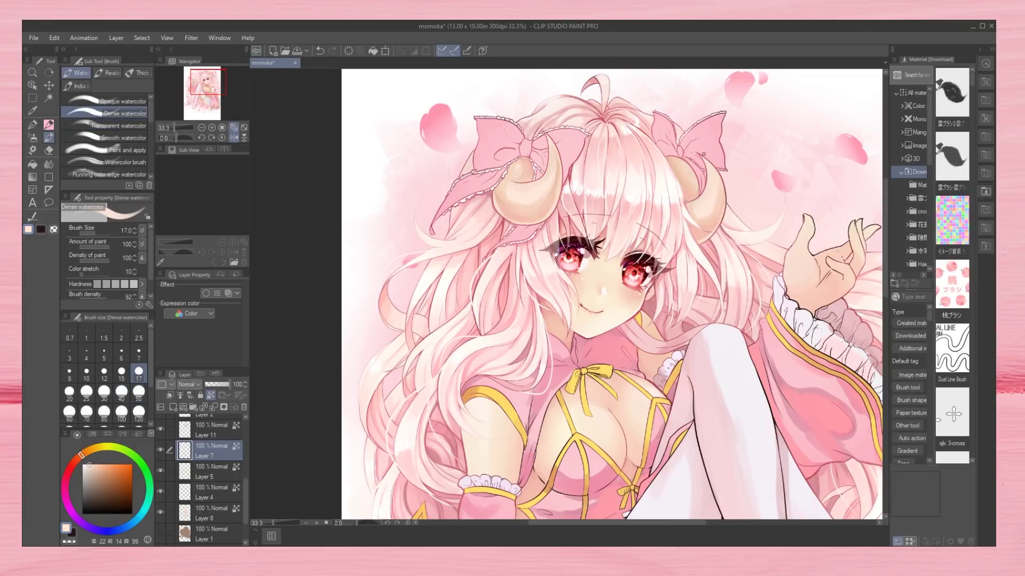
pyautogui.keyDown('alt'); pyautogui.click(695, 189); pyautogui.keyUp('alt')
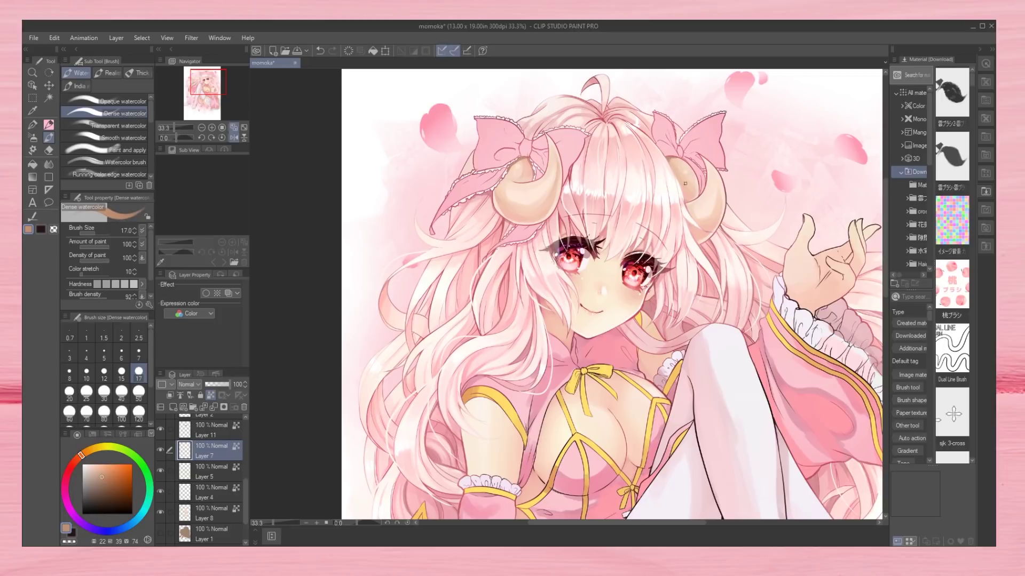
pyautogui.click(202, 128)
pyautogui.click(234, 138)
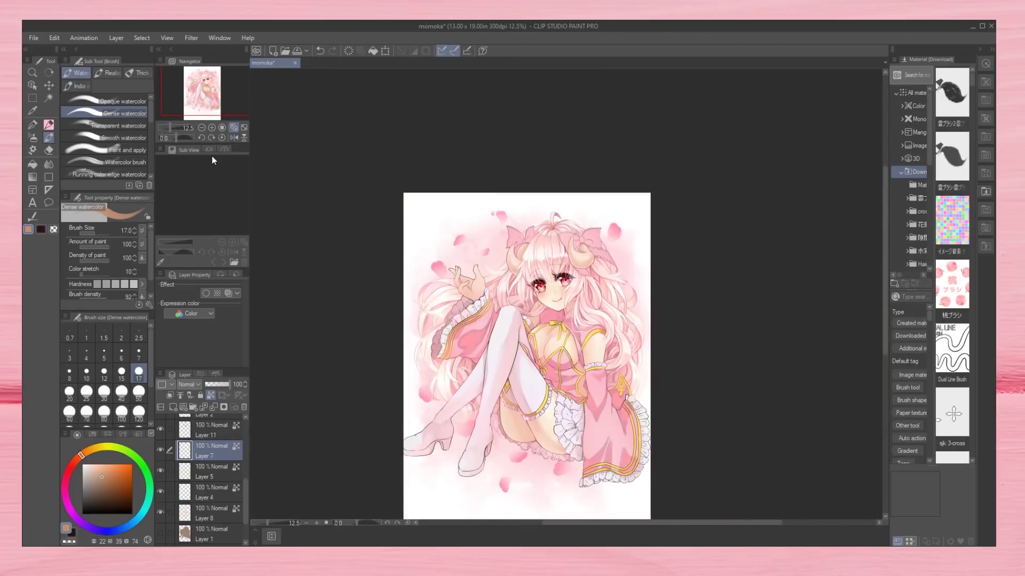
pyautogui.scroll(3, 566, 298)
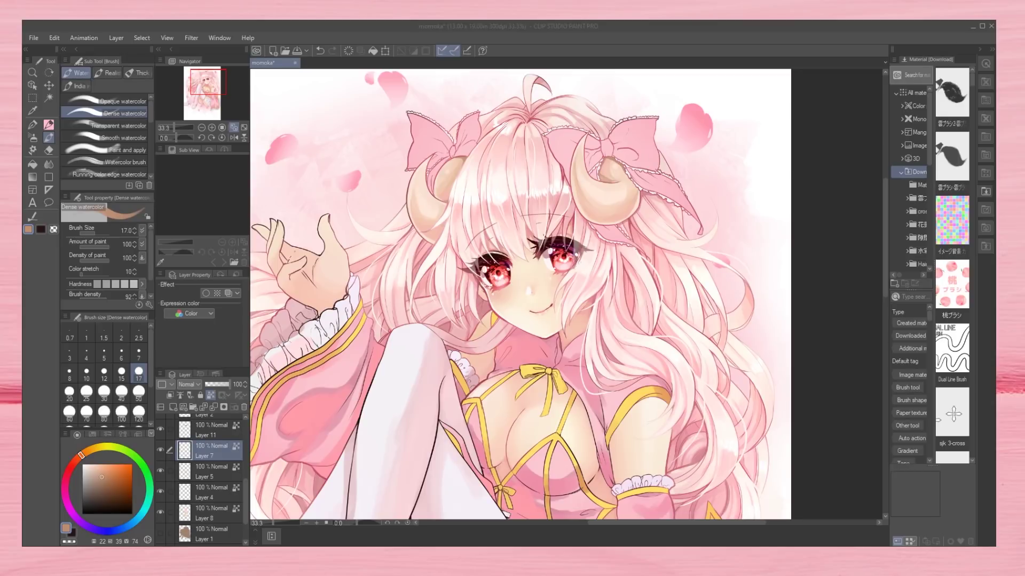
# Shade the hair bows on Layer 3 with deeper pink Dense watercolor at size 40.
pyautogui.click(234, 138)
pyautogui.press(']')
pyautogui.press(']')
pyautogui.press(']')
pyautogui.press(']')
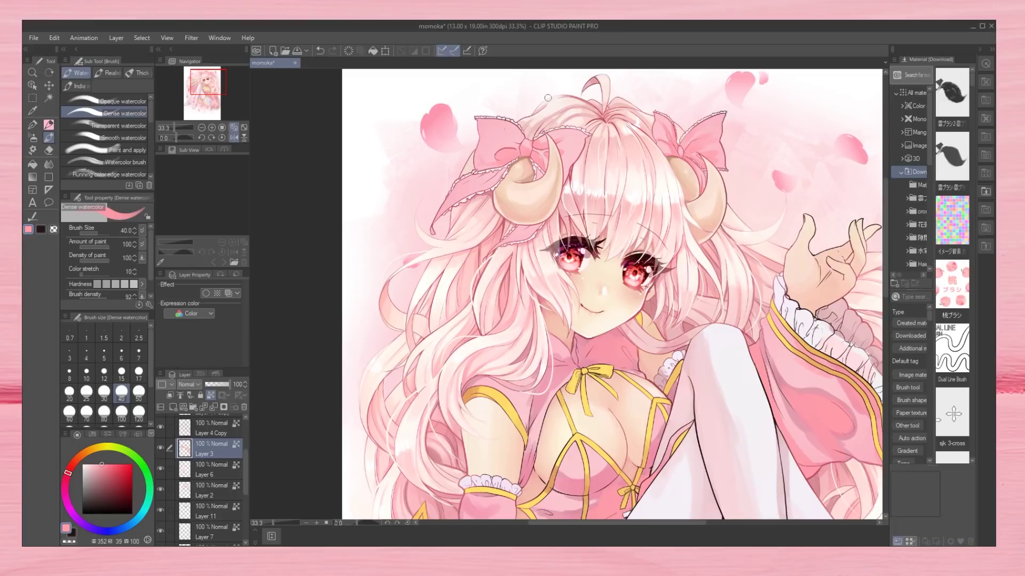
pyautogui.scroll(-3, 517, 234)
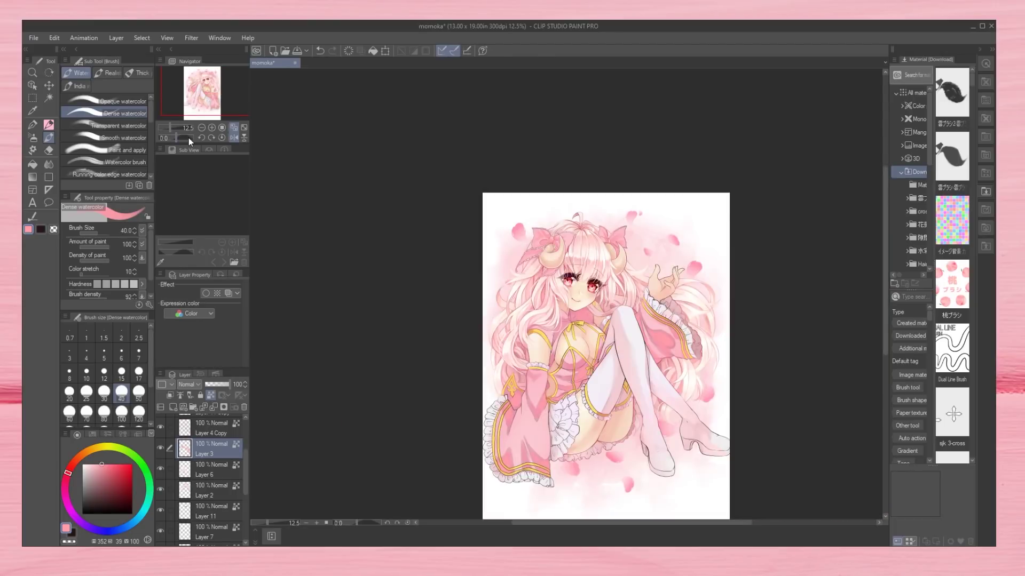
# Smooth the pink shading on Layer 3 with Transparent watercolor, using size 50 on the hair bows and size 100 on the dress.
pyautogui.scroll(3, 619, 330)
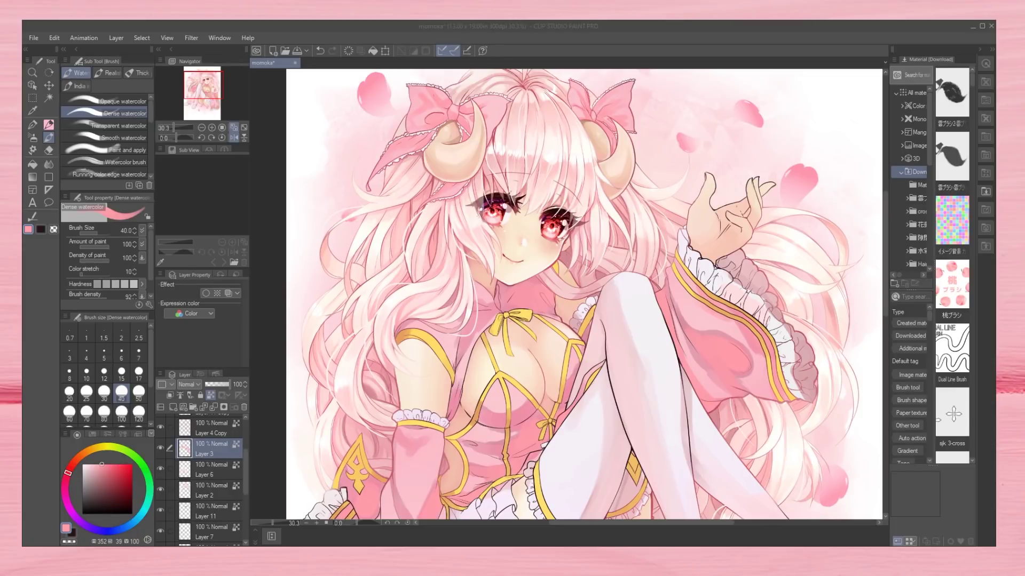
pyautogui.scroll(2, 469, 186)
pyautogui.press('.')
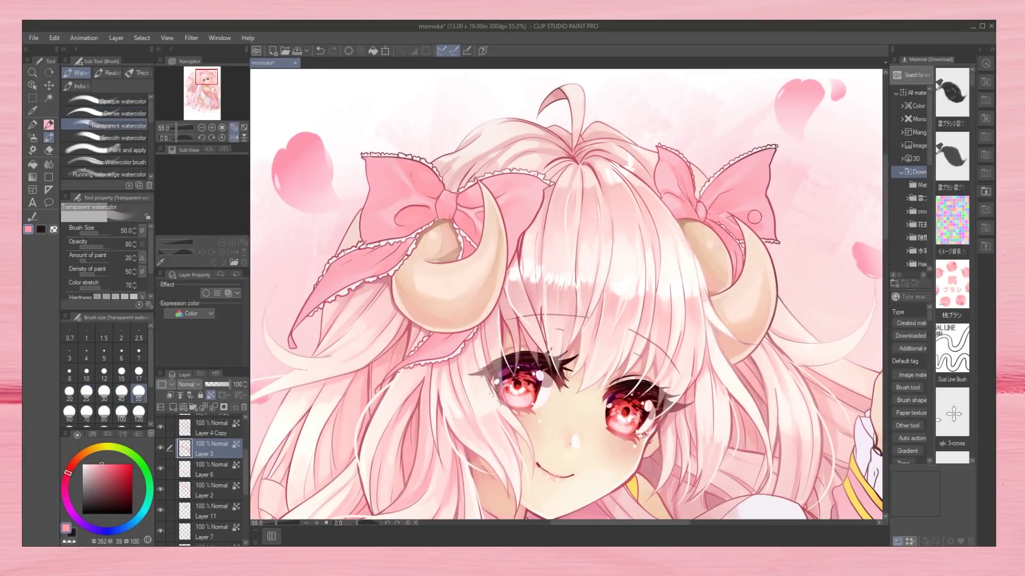
pyautogui.scroll(-3, 257, 324)
pyautogui.press(']')
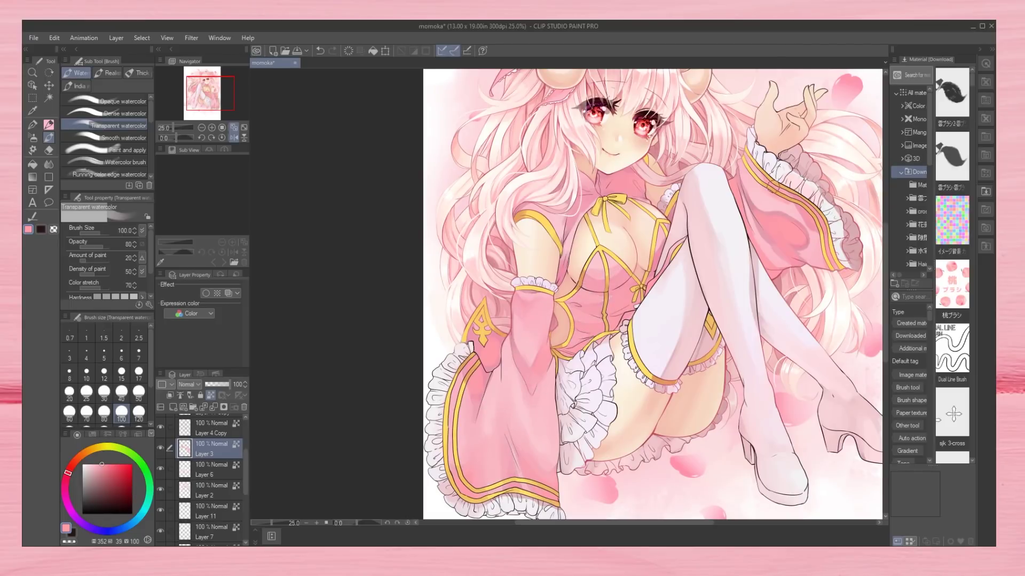
pyautogui.scroll(-2, 779, 219)
pyautogui.scroll(2, 523, 355)
# Blend lighter pink into the raised sleeve on Layer 3 with Dense watercolor at size 50, checking the figure in mirrored view.
pyautogui.press('h')
pyautogui.press(',')
pyautogui.press('[')
pyautogui.press('[')
pyautogui.press('[')
pyautogui.press('[')
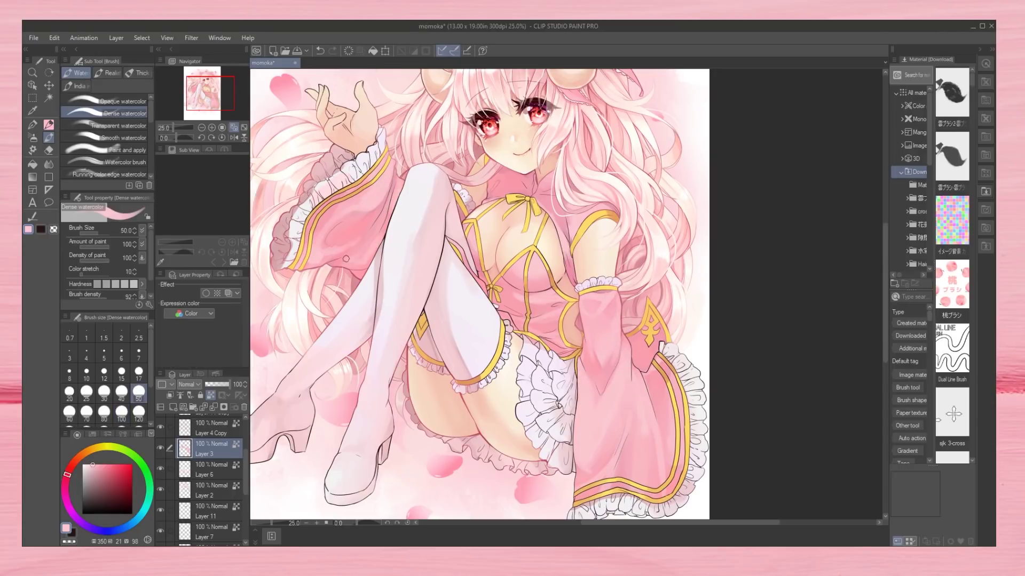
pyautogui.click(201, 128)
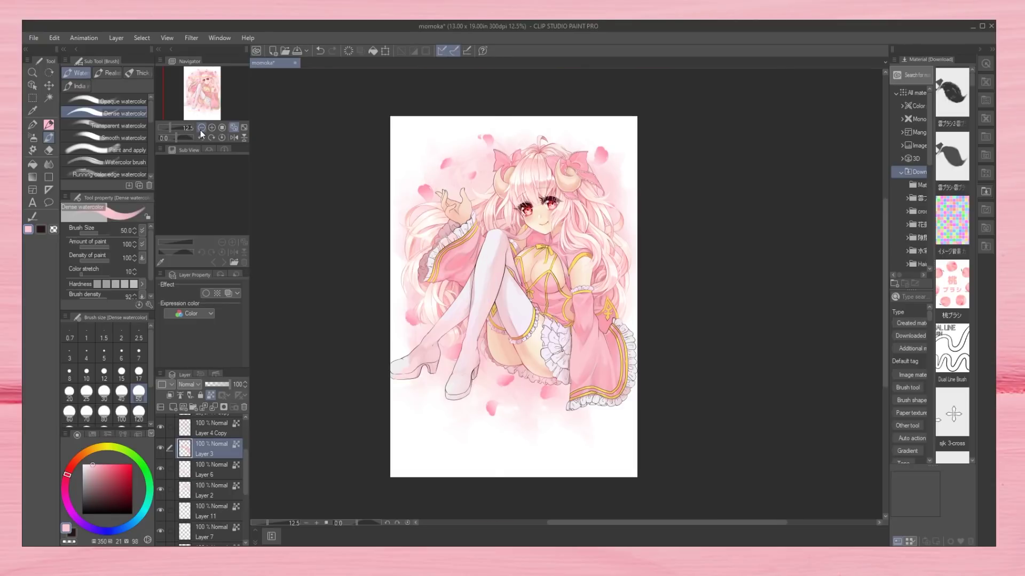
pyautogui.press('h')
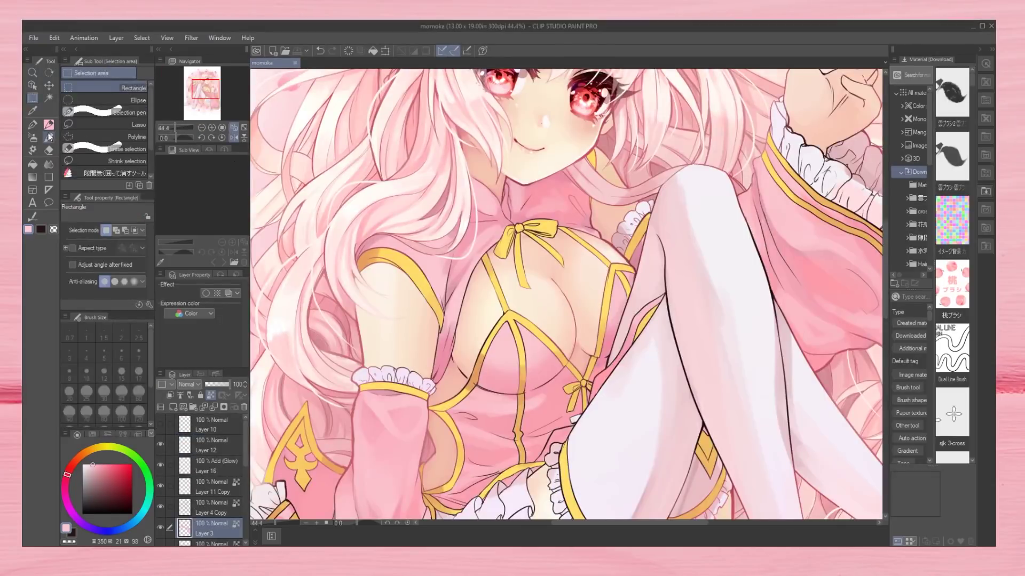
# Shade the dress bodice and sleeves on Layer 3 in deeper pink and blend them with Transparent watercolor at size 50.
pyautogui.click(49, 138)
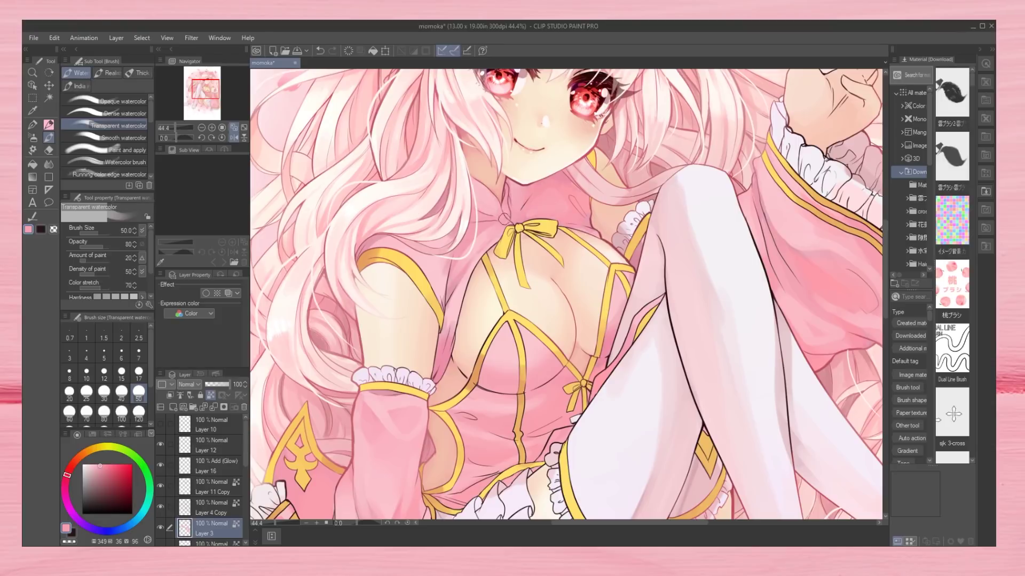
pyautogui.scroll(-5, 463, 349)
pyautogui.scroll(5, 763, 285)
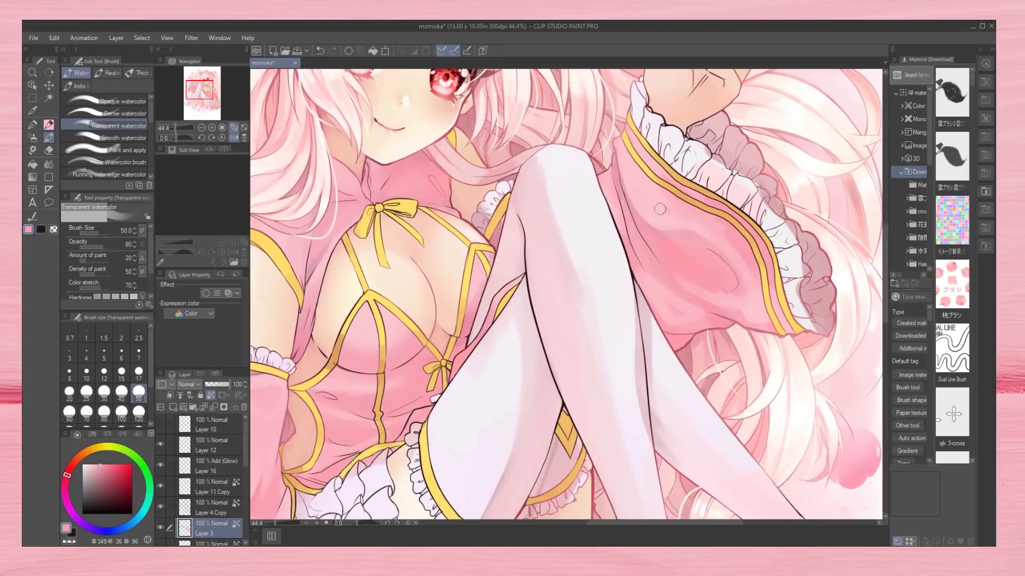
pyautogui.moveTo(427, 335); pyautogui.dragTo(547, 291)
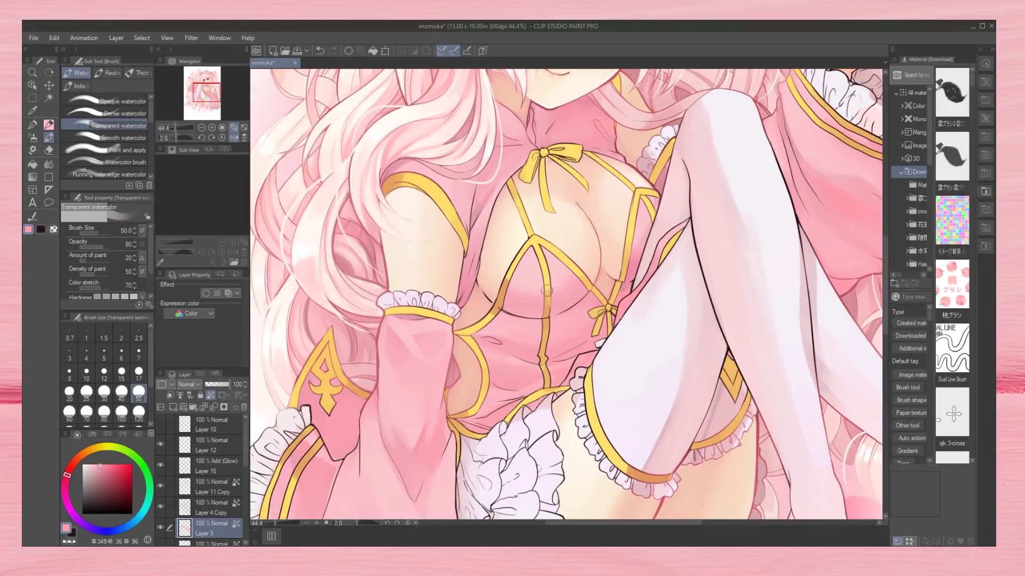
# Add deeper pink fold shadows to both sleeves on Layer 3 with Dense watercolor at size 40.
pyautogui.press(',')
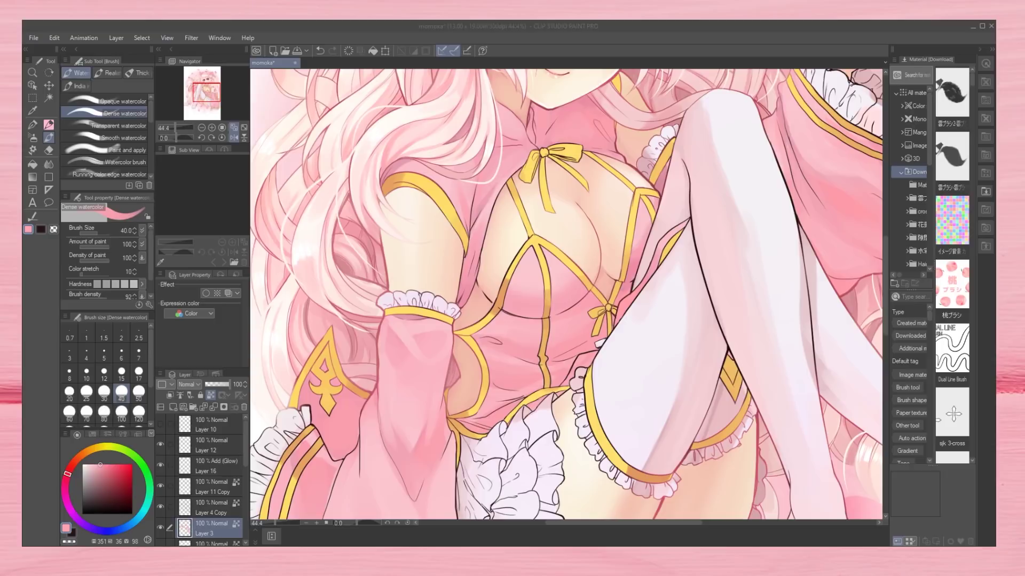
pyautogui.click(210, 94)
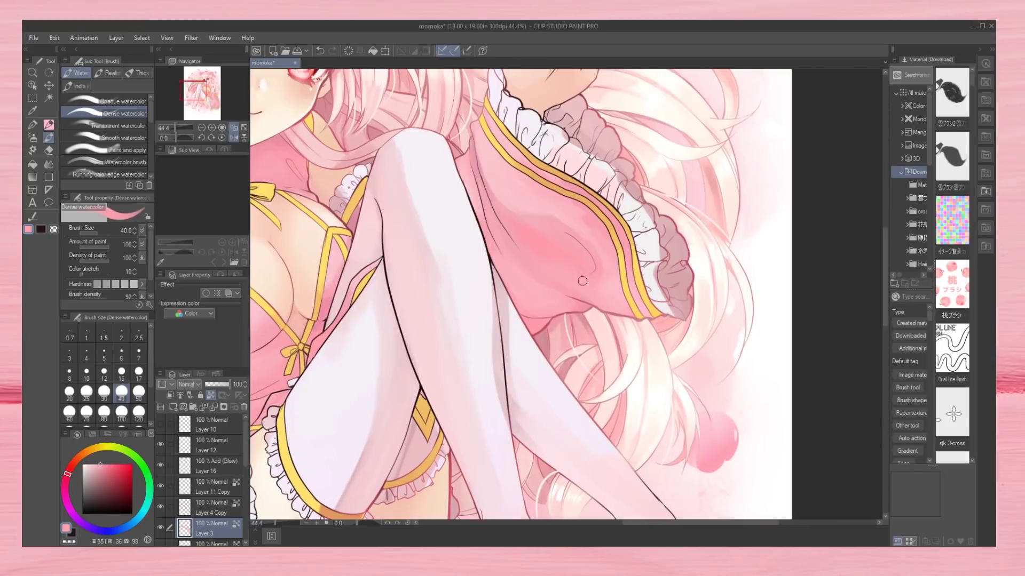
pyautogui.click(195, 91)
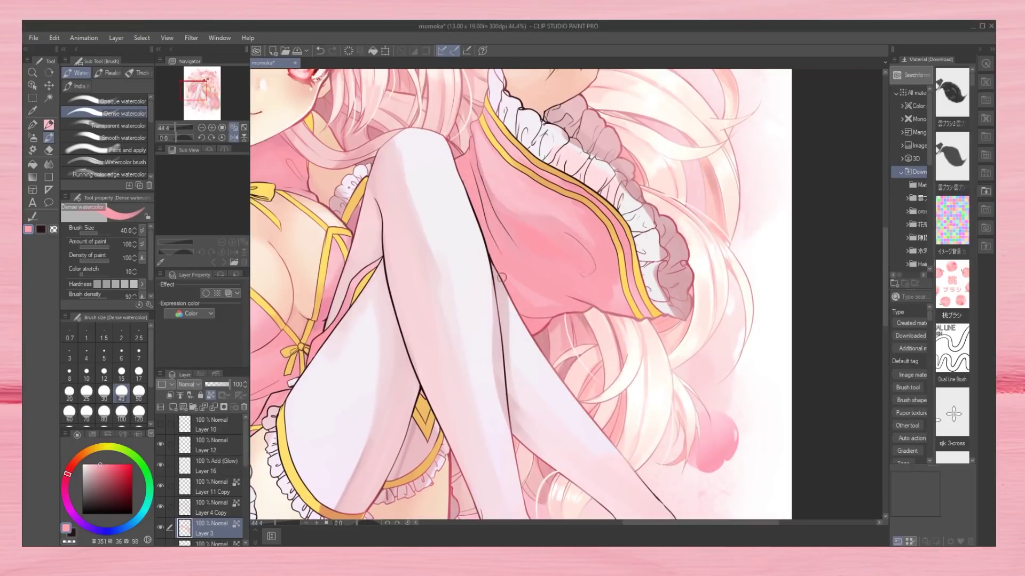
# Soften the sleeve and dress folds on Layer 3, alternating Transparent watercolor at sizes 50 and 100 with Dense watercolor.
pyautogui.click(118, 125)
pyautogui.hotkey('ctrl', '0')
pyautogui.hotkey('ctrl', '+')
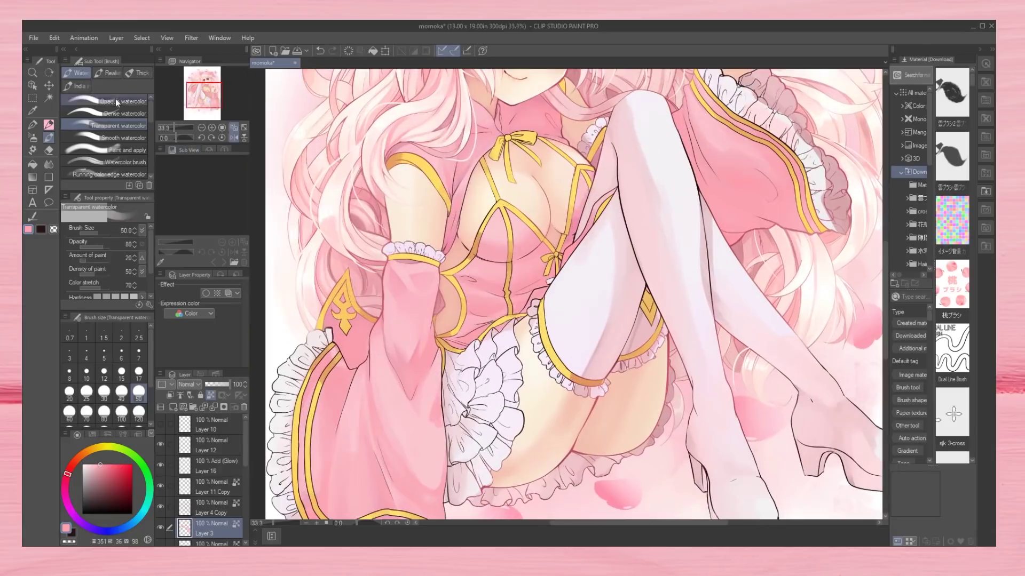
pyautogui.click(120, 113)
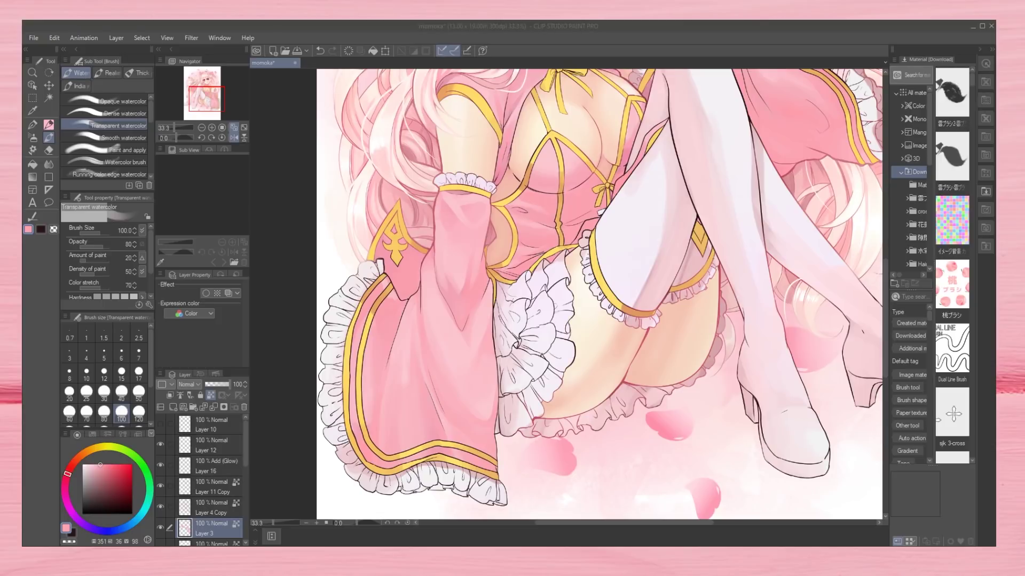
pyautogui.click(125, 113)
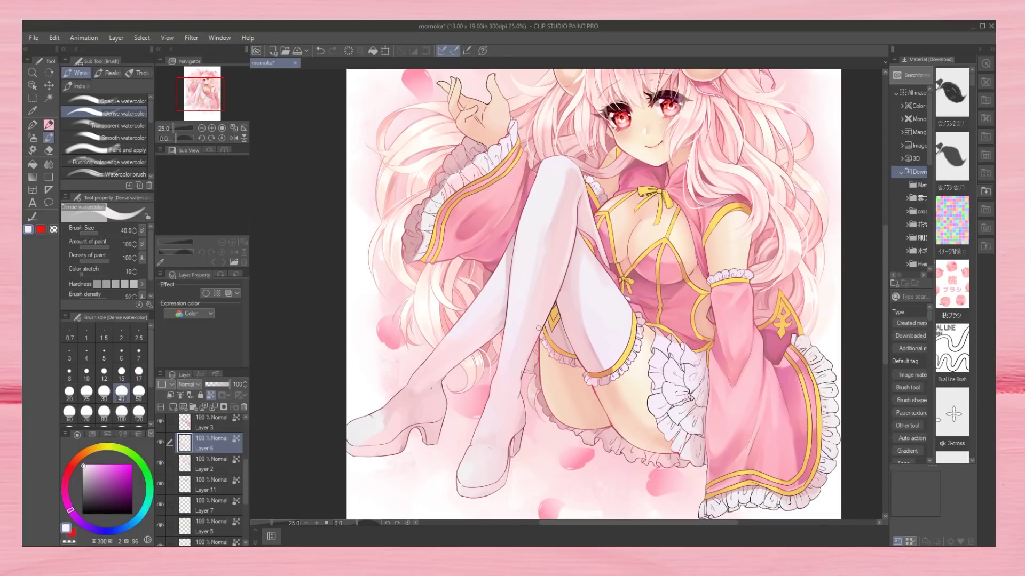
# Paint pale pink shading and near-white highlights on the stockings and shoes on Layer 6 at size 40, smoothing with Transparent watercolor at size 50.
pyautogui.keyDown('alt'); pyautogui.click(461, 186); pyautogui.keyUp('alt')
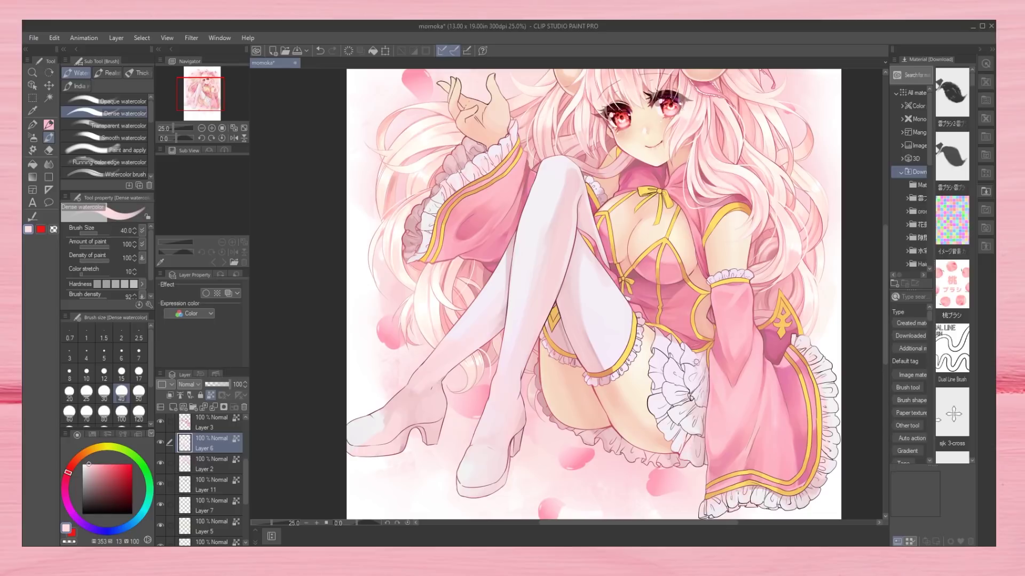
pyautogui.moveTo(583, 350); pyautogui.dragTo(565, 277)
pyautogui.keyDown('alt'); pyautogui.click(505, 399); pyautogui.keyUp('alt')
pyautogui.moveTo(389, 406); pyautogui.dragTo(483, 371)
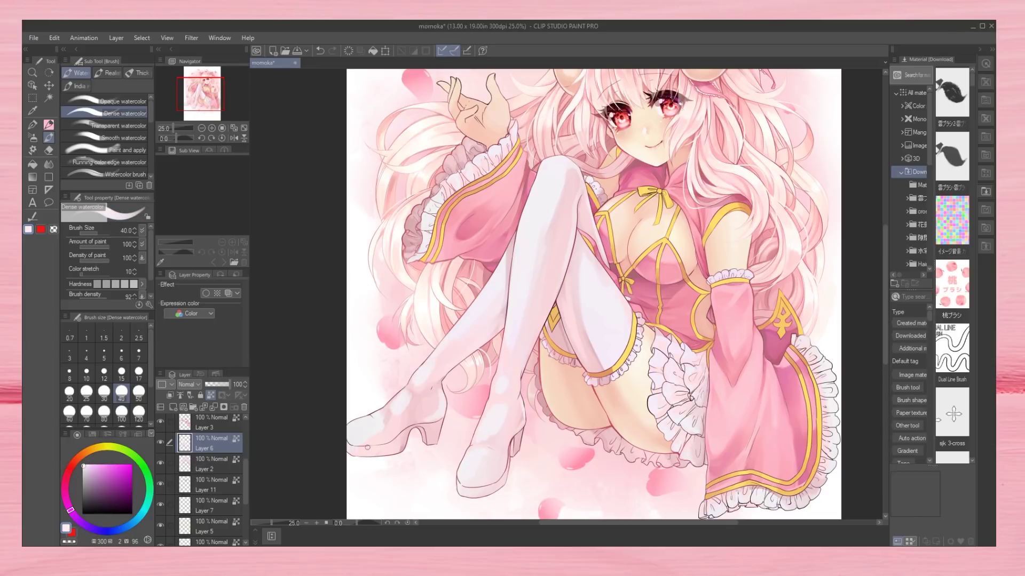
pyautogui.press('.')
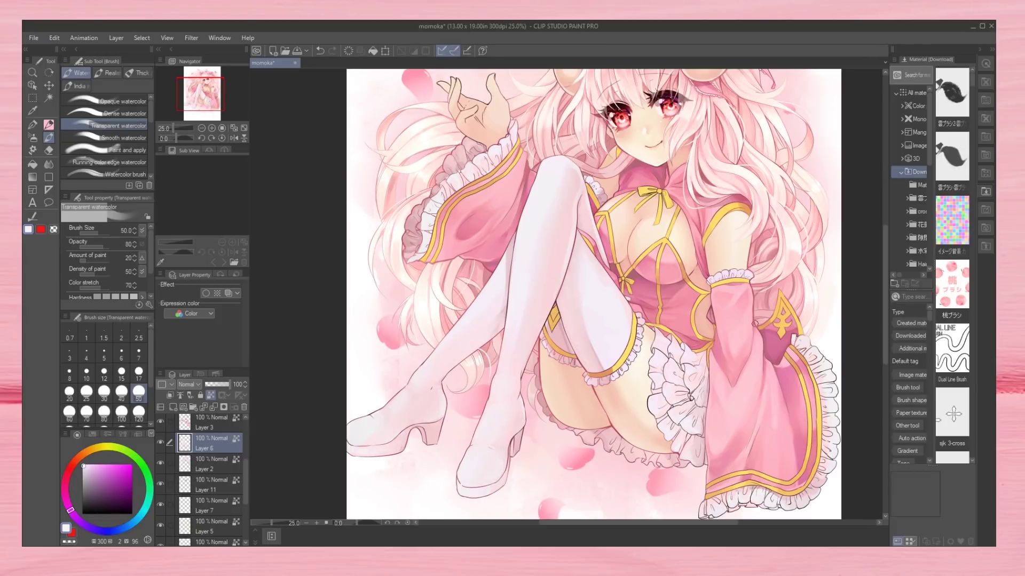
pyautogui.press(',')
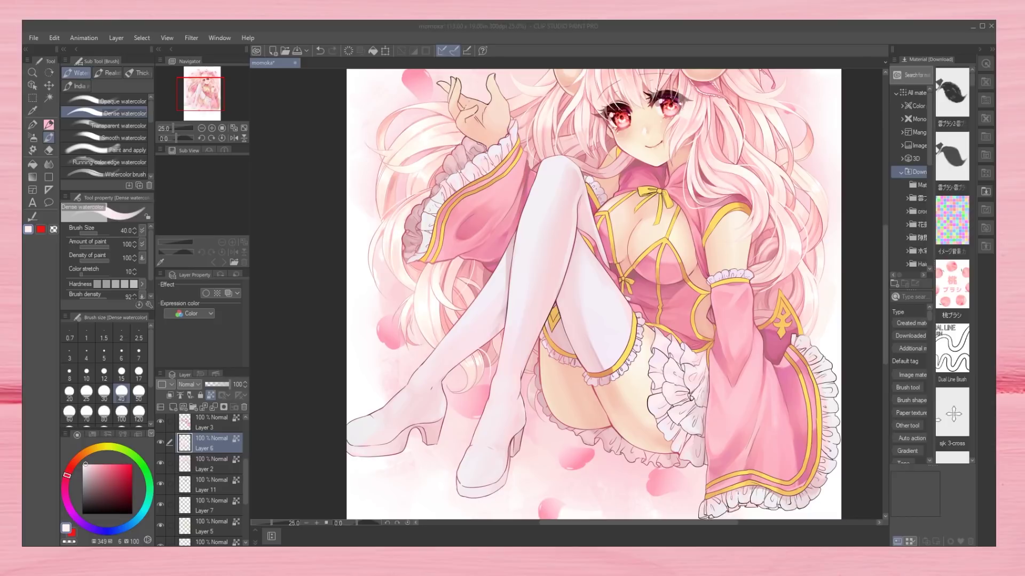
# Shade the skirt frills on Layer 6 with pink and lavender Dense watercolor strokes at size 17, with the canvas rotated.
pyautogui.moveTo(176, 138); pyautogui.dragTo(171, 139)
pyautogui.scroll(5, 566, 283)
pyautogui.click(139, 372)
pyautogui.moveTo(568, 281)
pyautogui.mouseDown()
pyautogui.moveTo(515, 264)
pyautogui.moveTo(582, 338)
pyautogui.moveTo(598, 320)
pyautogui.moveTo(658, 368)
pyautogui.moveTo(731, 379)
pyautogui.moveTo(753, 410)
pyautogui.mouseUp()
pyautogui.moveTo(700, 363)
pyautogui.mouseDown()
pyautogui.moveTo(672, 294)
pyautogui.moveTo(669, 315)
pyautogui.moveTo(726, 336)
pyautogui.moveTo(699, 267)
pyautogui.moveTo(609, 269)
pyautogui.moveTo(592, 230)
pyautogui.moveTo(667, 213)
pyautogui.moveTo(670, 278)
pyautogui.moveTo(568, 211)
pyautogui.moveTo(539, 234)
pyautogui.mouseUp()
pyautogui.hotkey('ctrl', '0')
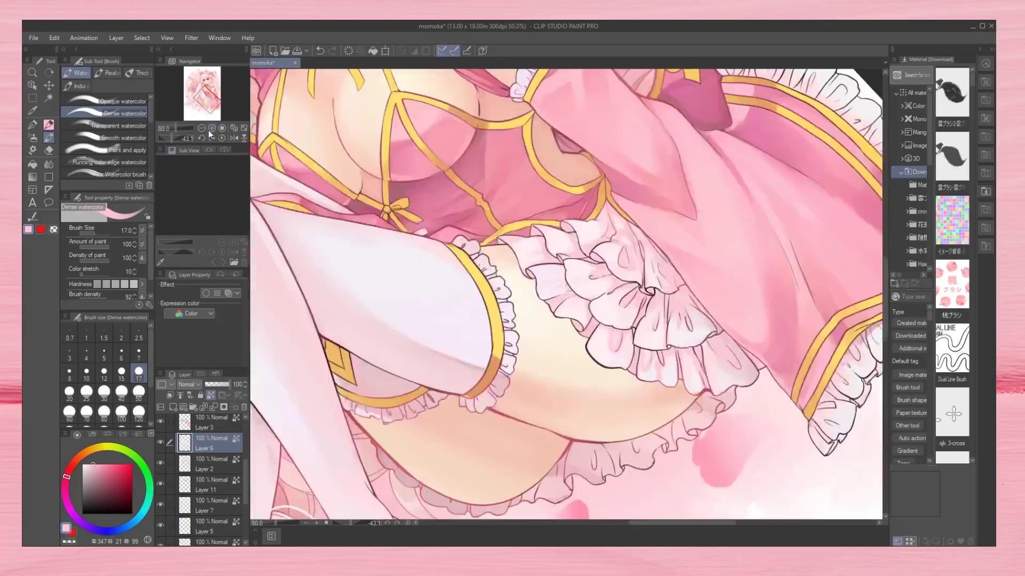
pyautogui.moveTo(603, 255)
pyautogui.mouseDown()
pyautogui.moveTo(619, 271)
pyautogui.moveTo(688, 291)
pyautogui.moveTo(701, 257)
pyautogui.moveTo(598, 245)
pyautogui.moveTo(602, 335)
pyautogui.moveTo(742, 373)
pyautogui.moveTo(745, 449)
pyautogui.mouseUp()
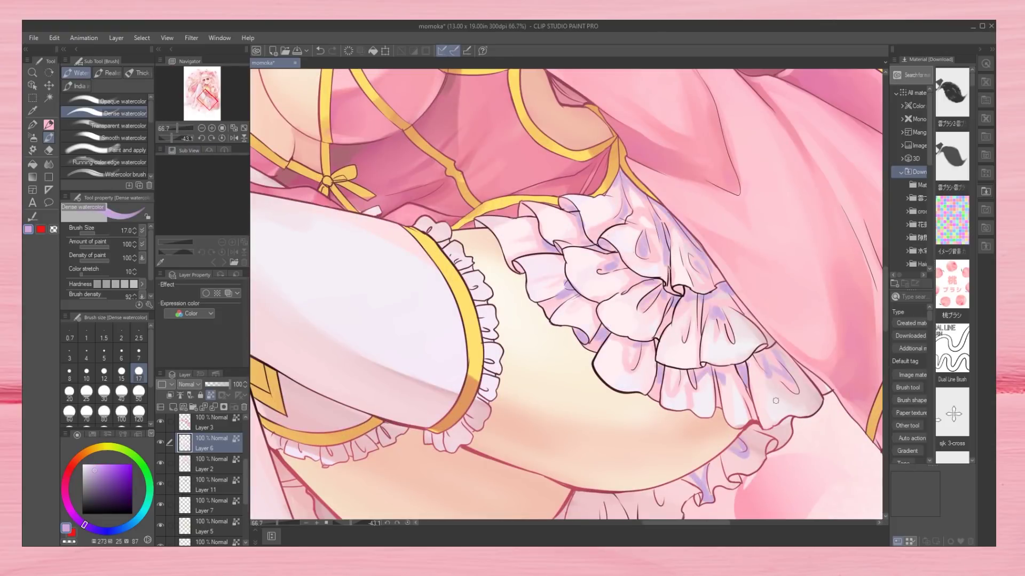
# Blend the pink and lavender frill shading on Layer 6 with Transparent watercolor, going from size 17 to 40.
pyautogui.hotkey('ctrl', '0')
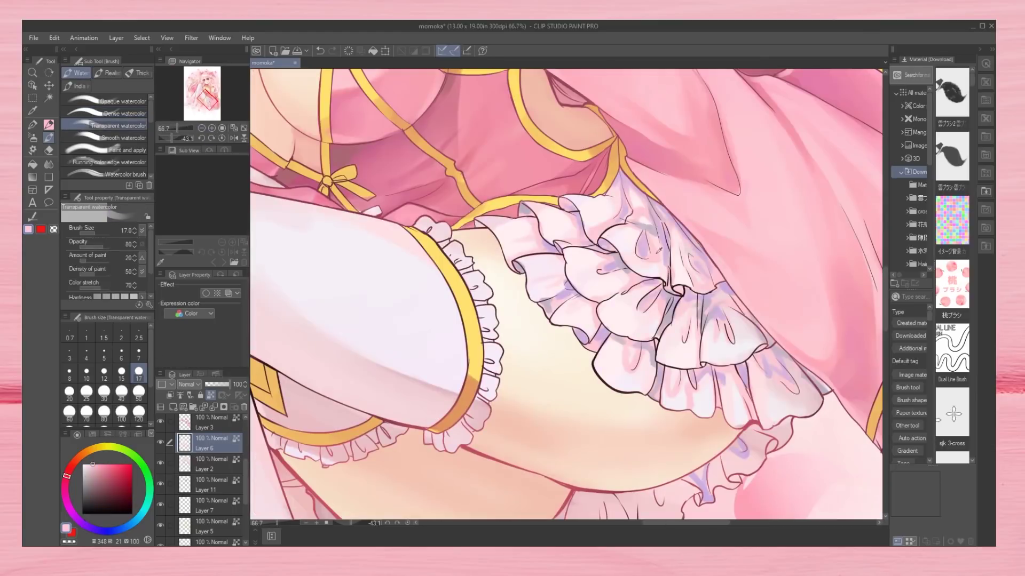
pyautogui.moveTo(652, 230)
pyautogui.mouseDown()
pyautogui.moveTo(662, 271)
pyautogui.moveTo(635, 181)
pyautogui.mouseUp()
pyautogui.moveTo(598, 214); pyautogui.dragTo(660, 209)
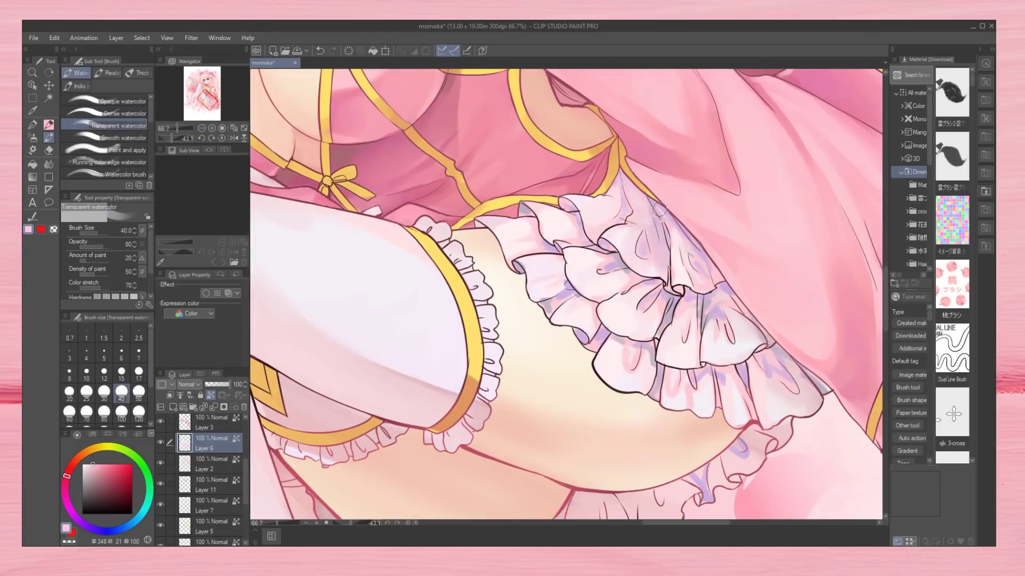
pyautogui.moveTo(704, 310)
pyautogui.mouseDown()
pyautogui.moveTo(713, 345)
pyautogui.moveTo(771, 317)
pyautogui.moveTo(767, 366)
pyautogui.moveTo(790, 330)
pyautogui.mouseUp()
pyautogui.moveTo(558, 297)
pyautogui.mouseDown()
pyautogui.moveTo(527, 218)
pyautogui.moveTo(581, 251)
pyautogui.moveTo(580, 271)
pyautogui.moveTo(718, 321)
pyautogui.mouseUp()
pyautogui.moveTo(662, 267)
pyautogui.mouseDown()
pyautogui.moveTo(644, 284)
pyautogui.moveTo(628, 356)
pyautogui.moveTo(566, 297)
pyautogui.moveTo(669, 369)
pyautogui.moveTo(688, 369)
pyautogui.moveTo(691, 385)
pyautogui.moveTo(778, 353)
pyautogui.moveTo(748, 350)
pyautogui.mouseUp()
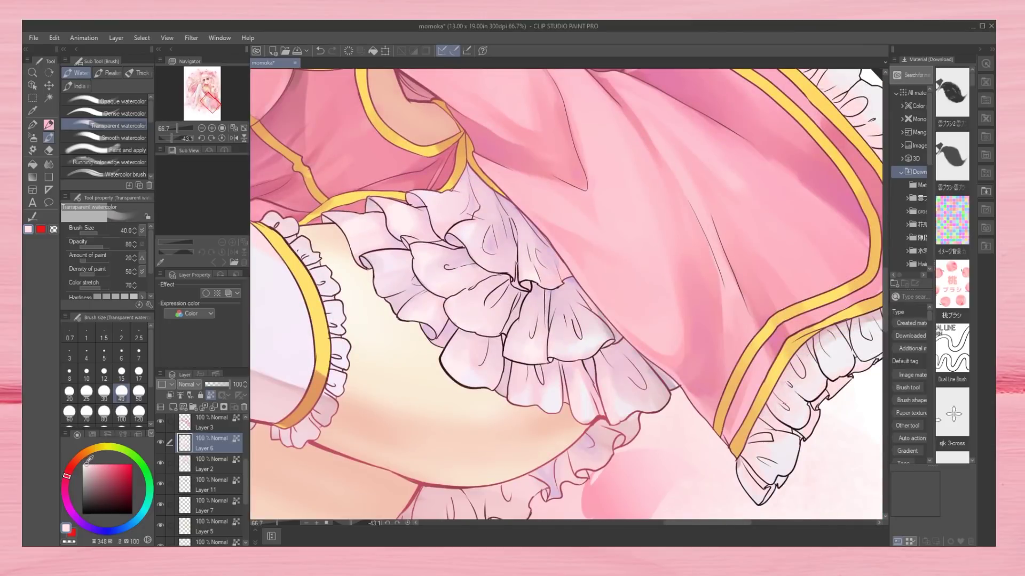
# Paint near-white highlights along the top skirt frill on Layer 6 with Dense watercolor at size 12.
pyautogui.click(123, 113)
pyautogui.click(104, 372)
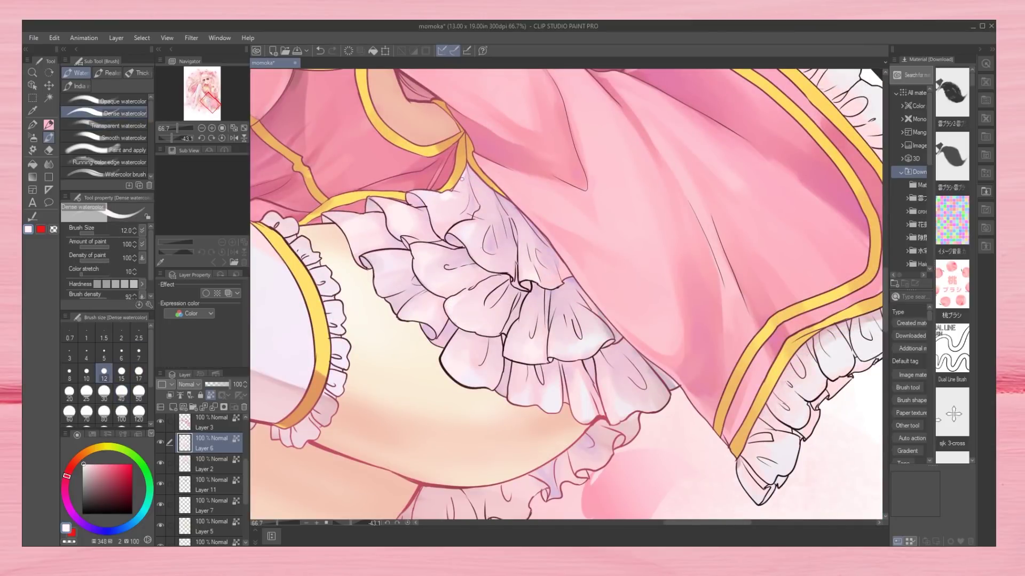
pyautogui.keyDown('alt'); pyautogui.click(430, 198); pyautogui.keyUp('alt')
pyautogui.moveTo(427, 197); pyautogui.dragTo(444, 232)
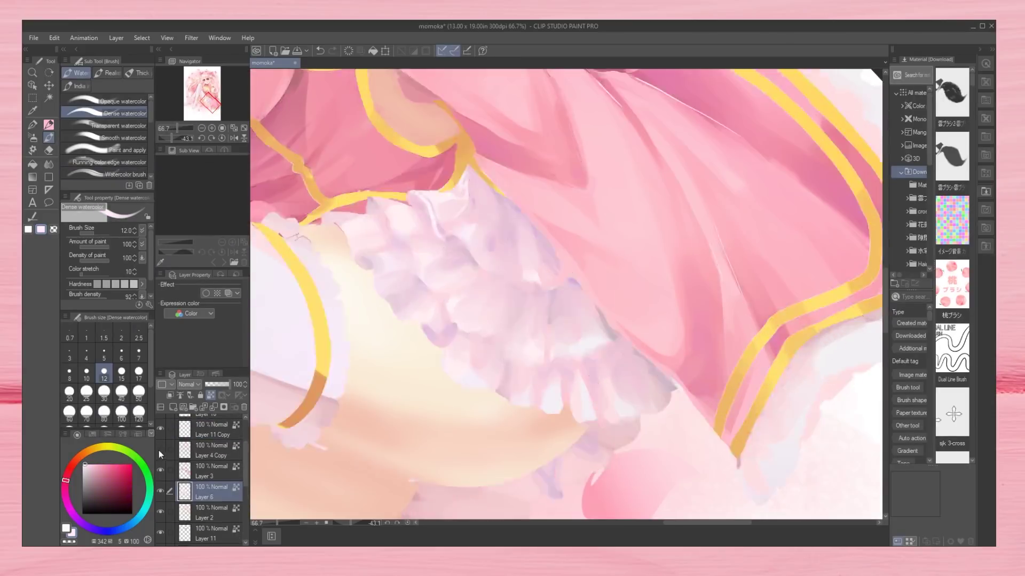
# Tint the skirt frill line art muted purple on Layer 4 Copy with the Soft airbrush at sizes 80 and 17.
pyautogui.press('b')
pyautogui.moveTo(368, 256)
pyautogui.mouseDown()
pyautogui.moveTo(491, 391)
pyautogui.moveTo(641, 406)
pyautogui.mouseUp()
pyautogui.moveTo(550, 282); pyautogui.dragTo(613, 362)
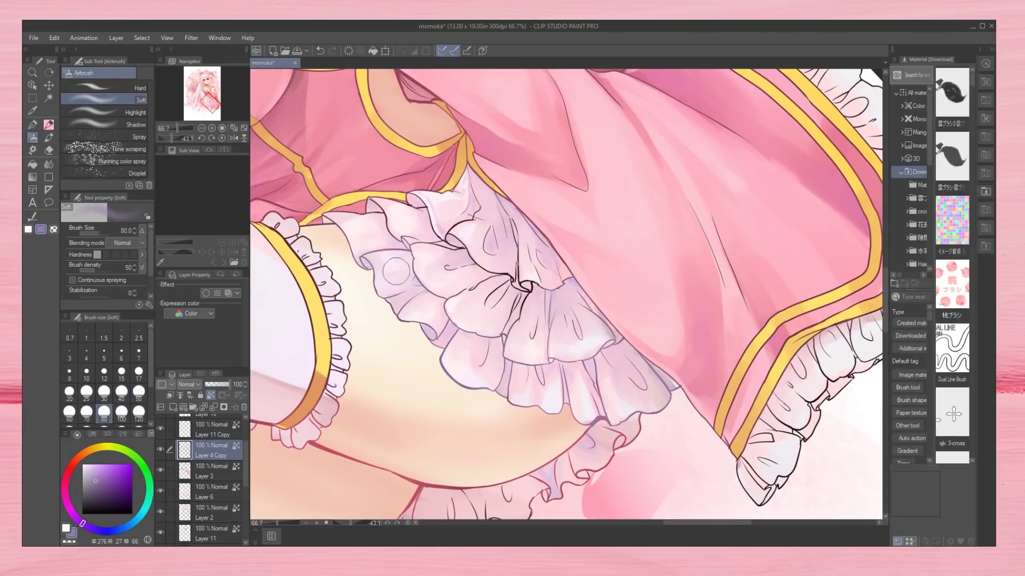
pyautogui.click(139, 372)
pyautogui.moveTo(374, 235); pyautogui.dragTo(409, 204)
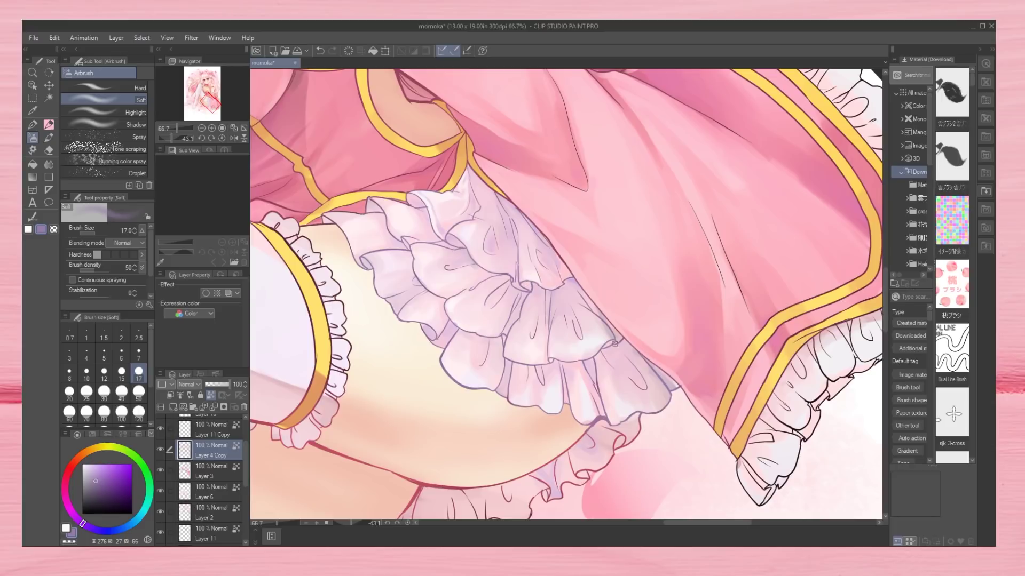
# Sample a muted purple-pink and deepen the skirt frill folds on Layer 6 with Dense watercolor at size 12.
pyautogui.scroll(-5, 477, 318)
pyautogui.scroll(7, 477, 318)
pyautogui.keyDown('alt'); pyautogui.click(411, 245); pyautogui.keyUp('alt')
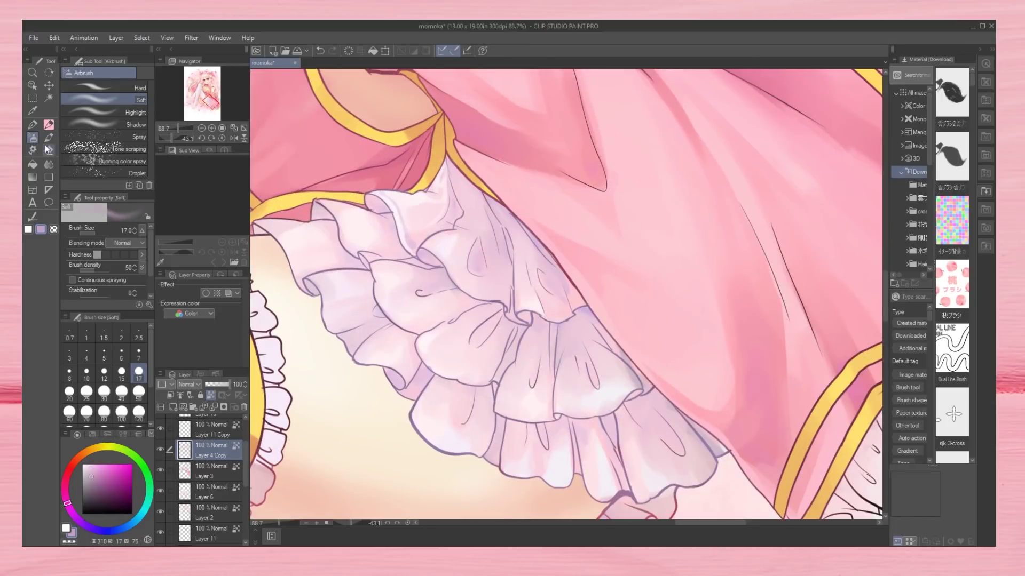
pyautogui.press('b')
pyautogui.keyDown('ctrl'); pyautogui.keyDown('shift'); pyautogui.click(410, 246); pyautogui.keyUp('shift'); pyautogui.keyUp('ctrl')
pyautogui.moveTo(380, 193)
pyautogui.mouseDown()
pyautogui.moveTo(403, 237)
pyautogui.moveTo(435, 250)
pyautogui.moveTo(467, 289)
pyautogui.moveTo(513, 317)
pyautogui.mouseUp()
pyautogui.scroll(-5, 552, 261)
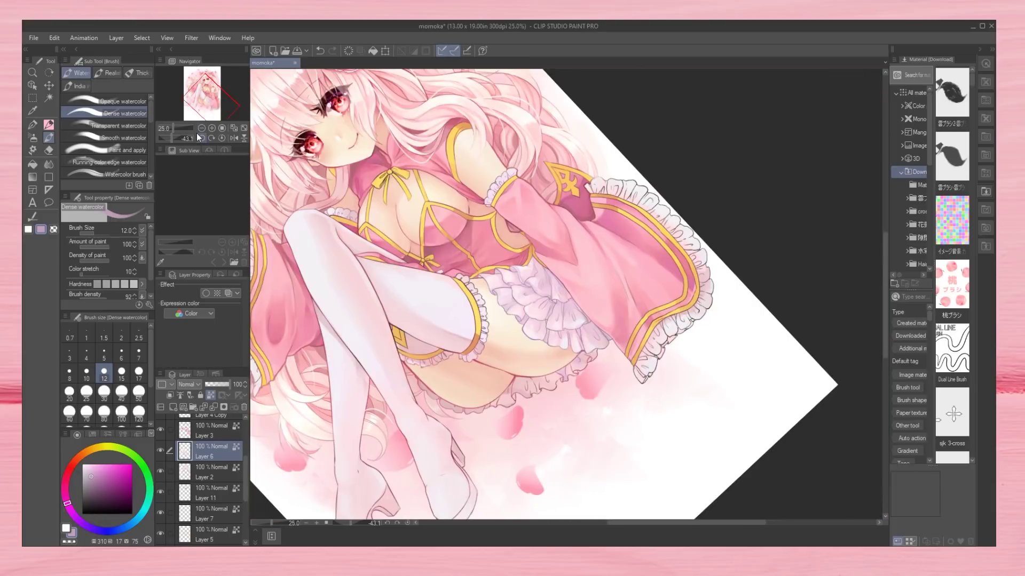
# Add near-white highlights to the folds of the upper skirt frill on Layer 6 with Dense watercolor at size 12.
pyautogui.scroll(4, 552, 261)
pyautogui.press('x')
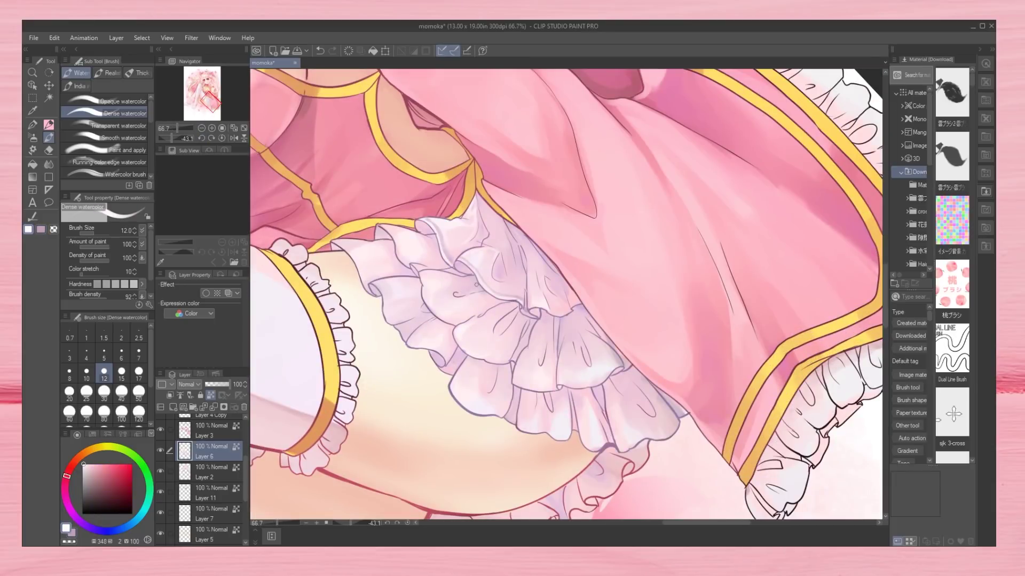
pyautogui.moveTo(483, 205); pyautogui.dragTo(501, 232)
pyautogui.moveTo(518, 272); pyautogui.dragTo(523, 298)
pyautogui.click(201, 129)
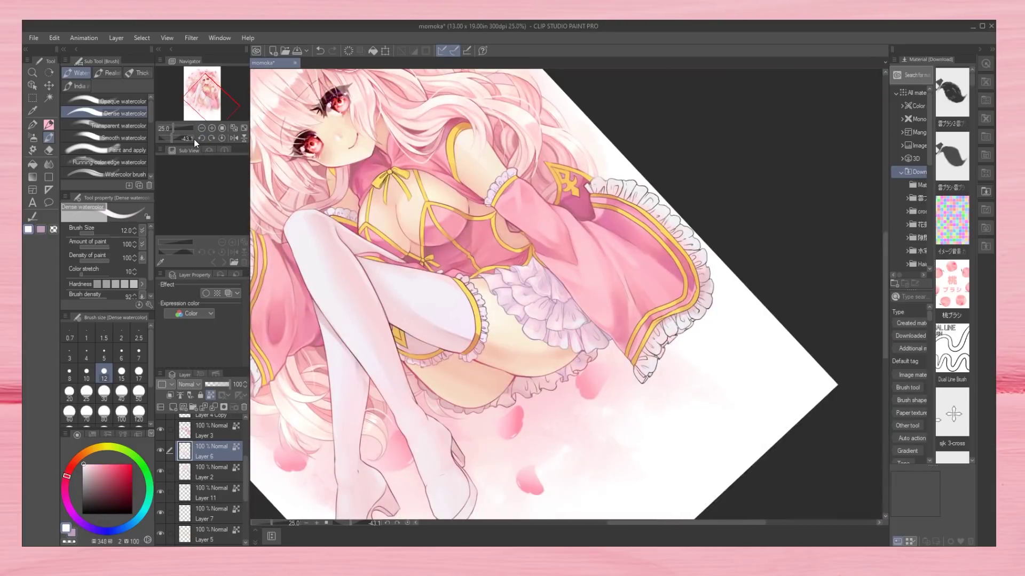
# Switch back to the muted purple and refine the upper frill's fold shadows on Layer 6 at size 12.
pyautogui.click(212, 128)
pyautogui.click(212, 128)
pyautogui.press('x')
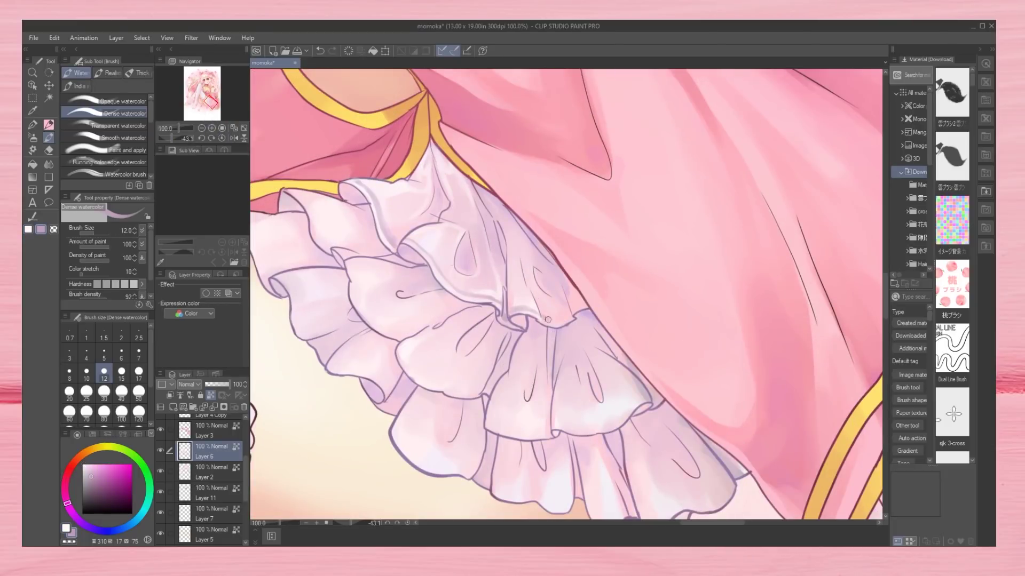
pyautogui.click(202, 128)
pyautogui.click(222, 128)
# Paint finer near-white highlights on the upper skirt frill on Layer 6 with Dense watercolor at size 10.
pyautogui.press('x')
pyautogui.press('[')
pyautogui.moveTo(524, 310)
pyautogui.mouseDown()
pyautogui.moveTo(510, 261)
pyautogui.moveTo(557, 278)
pyautogui.moveTo(491, 275)
pyautogui.mouseUp()
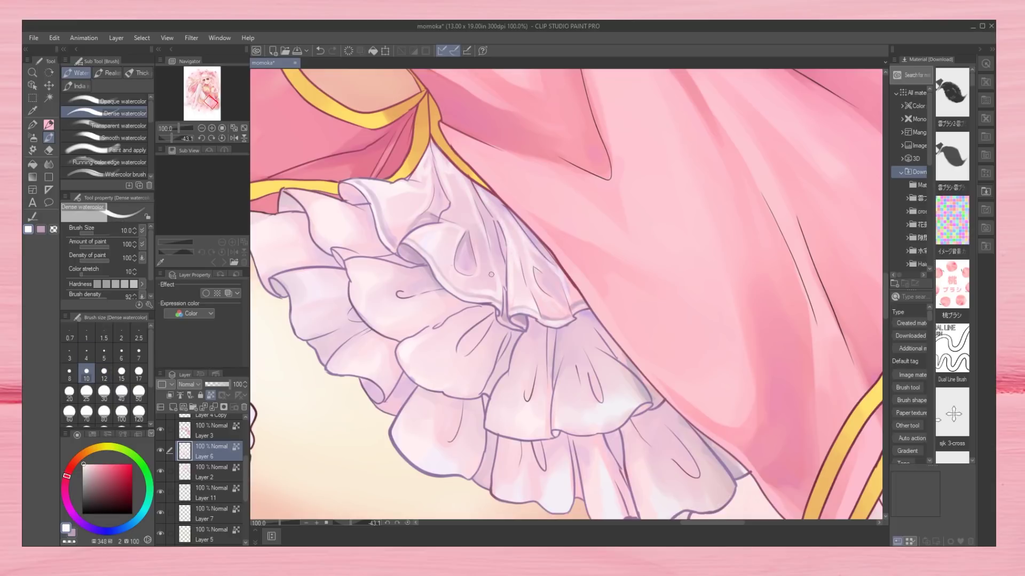
pyautogui.click(196, 128)
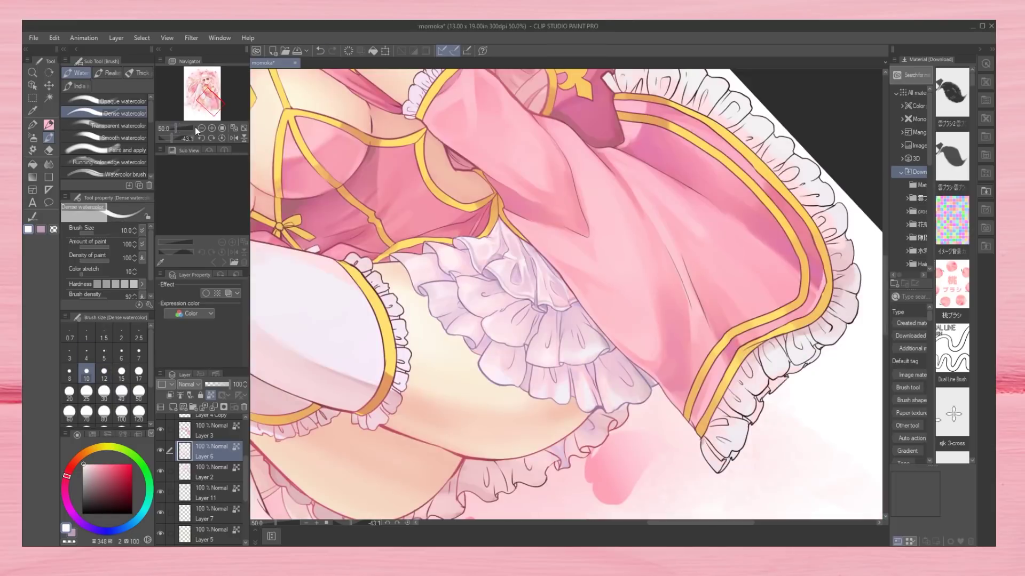
# Paint near-white highlights along the scalloped edges of the skirt frill tiers on Layer 6 with Dense watercolor at size 10.
pyautogui.click(234, 137)
pyautogui.click(234, 138)
pyautogui.click(212, 128)
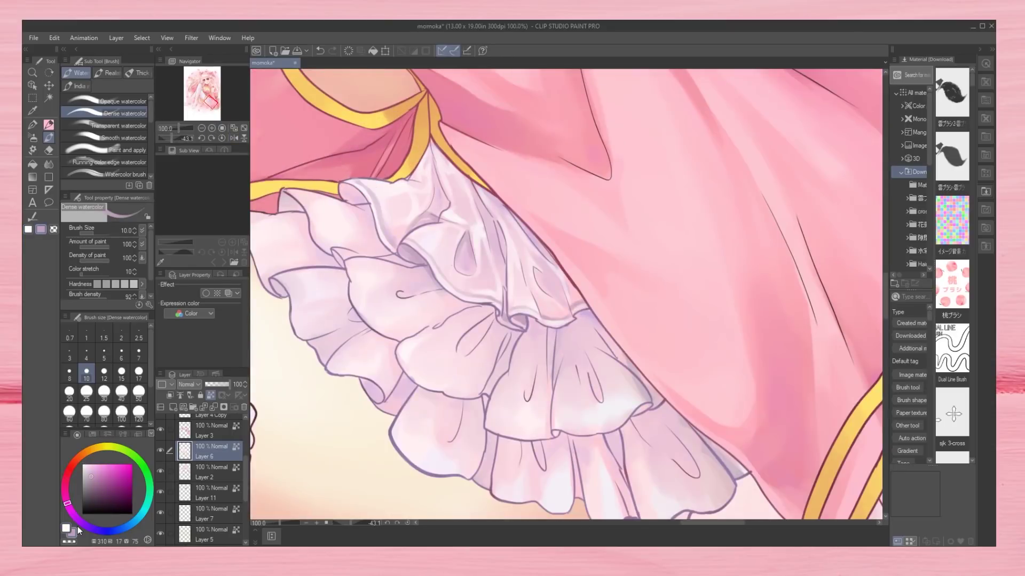
pyautogui.moveTo(395, 183); pyautogui.dragTo(438, 238)
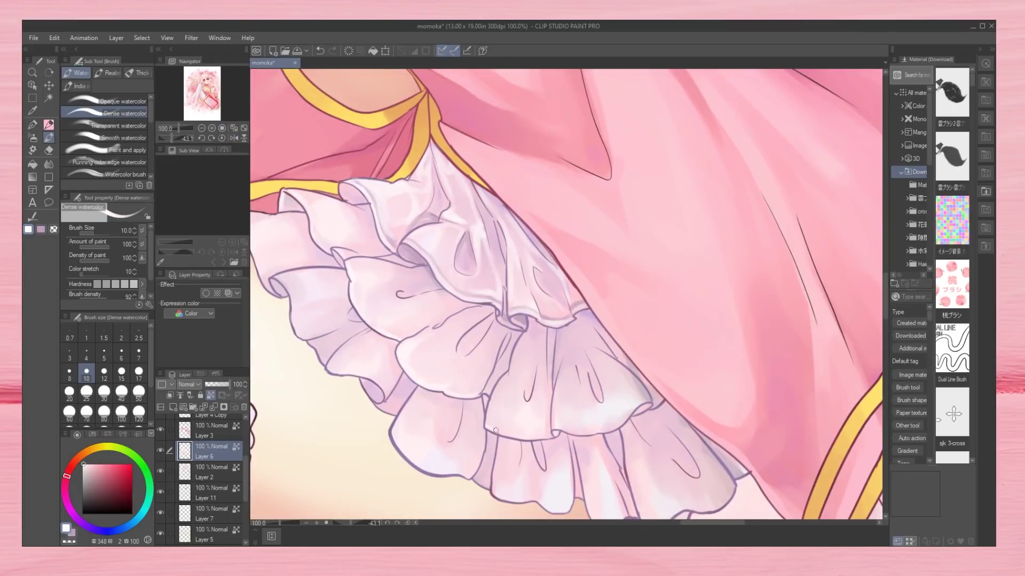
# Sample a muted purple and deepen the frill shadows beside the sleeve on Layer 6 with Dense watercolor at size 10.
pyautogui.keyDown('alt'); pyautogui.click(640, 401); pyautogui.keyUp('alt')
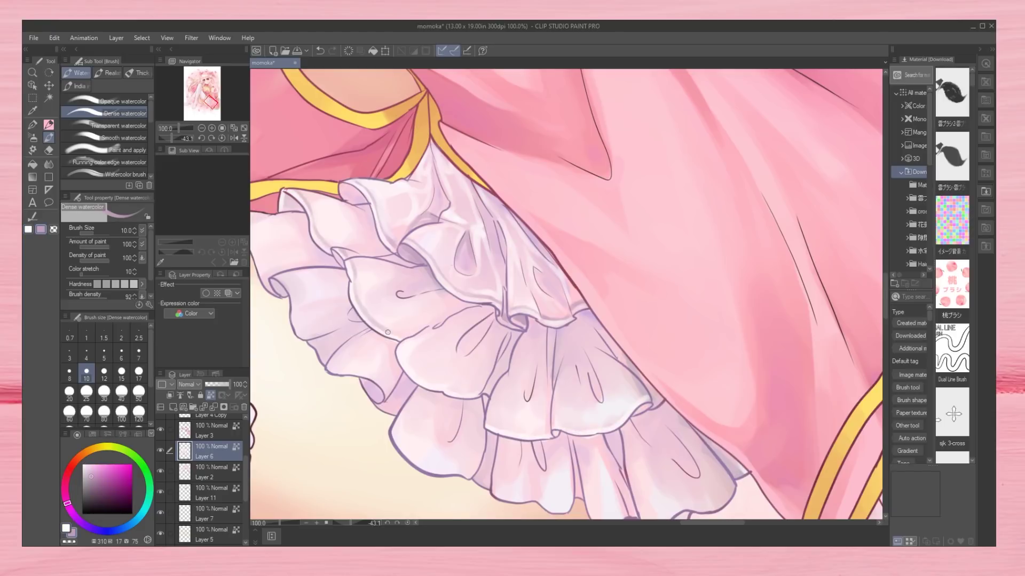
pyautogui.moveTo(179, 128); pyautogui.dragTo(172, 136)
pyautogui.click(200, 138)
pyautogui.click(201, 128)
pyautogui.hotkey('ctrl', '+')
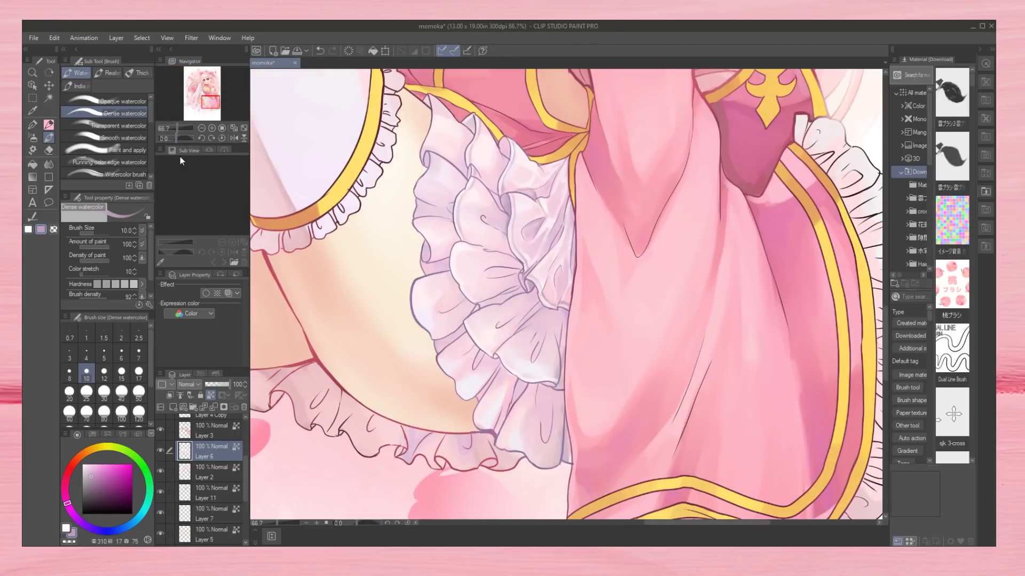
pyautogui.moveTo(560, 200); pyautogui.dragTo(567, 212)
pyautogui.moveTo(547, 160)
pyautogui.mouseDown()
pyautogui.moveTo(570, 188)
pyautogui.moveTo(572, 277)
pyautogui.mouseUp()
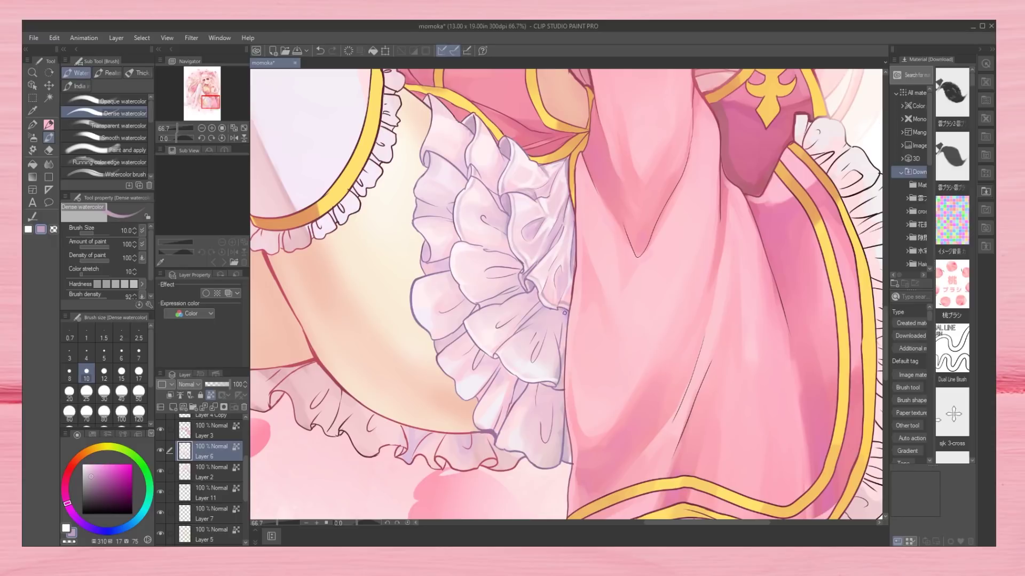
# Soften the skirt frill with pale lavender Transparent watercolor at size 25, and brighten its tiers with near-white Dense watercolor at size 17.
pyautogui.keyDown('alt'); pyautogui.click(467, 423); pyautogui.keyUp('alt')
pyautogui.press('.')
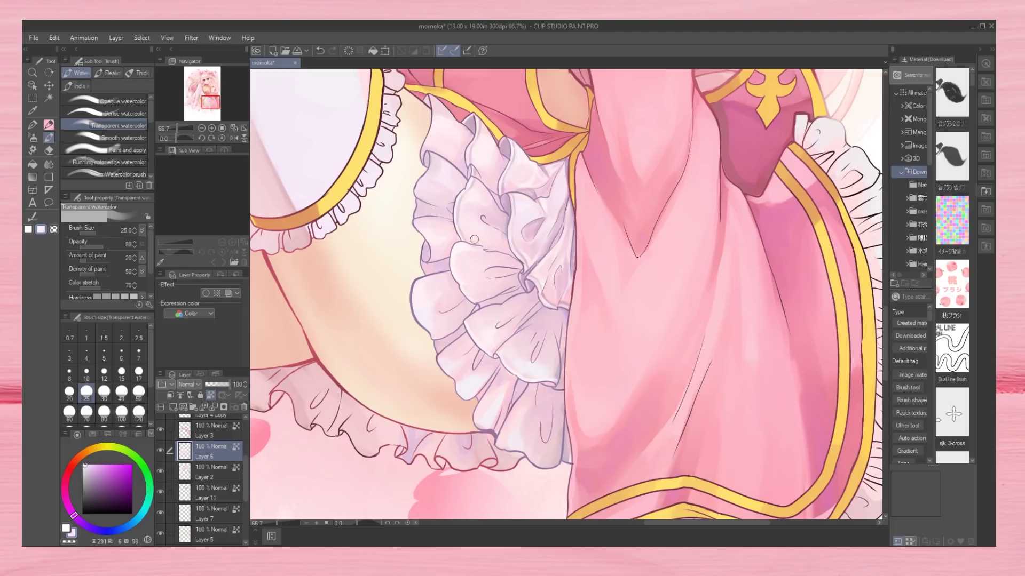
pyautogui.press(',')
pyautogui.keyDown('alt'); pyautogui.click(483, 211); pyautogui.keyUp('alt')
pyautogui.moveTo(481, 202)
pyautogui.mouseDown()
pyautogui.moveTo(470, 221)
pyautogui.moveTo(492, 234)
pyautogui.mouseUp()
pyautogui.moveTo(487, 171); pyautogui.dragTo(466, 283)
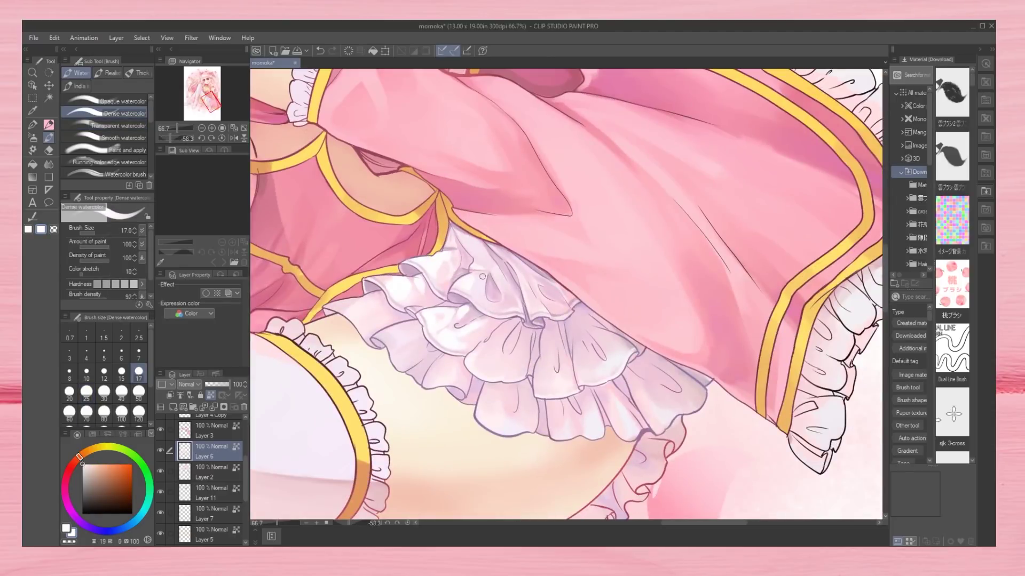
pyautogui.moveTo(333, 301)
pyautogui.mouseDown()
pyautogui.moveTo(398, 354)
pyautogui.moveTo(486, 329)
pyautogui.moveTo(479, 368)
pyautogui.moveTo(494, 336)
pyautogui.moveTo(513, 371)
pyautogui.moveTo(541, 390)
pyautogui.moveTo(547, 327)
pyautogui.moveTo(619, 342)
pyautogui.mouseUp()
pyautogui.moveTo(503, 434)
pyautogui.mouseDown()
pyautogui.moveTo(640, 400)
pyautogui.moveTo(688, 373)
pyautogui.moveTo(656, 379)
pyautogui.mouseUp()
# Blend the frill tiers with Transparent watercolor at size 30, and add crisp near-white fold highlights with the Turnip pen at size 15.
pyautogui.hotkey('ctrl', '0')
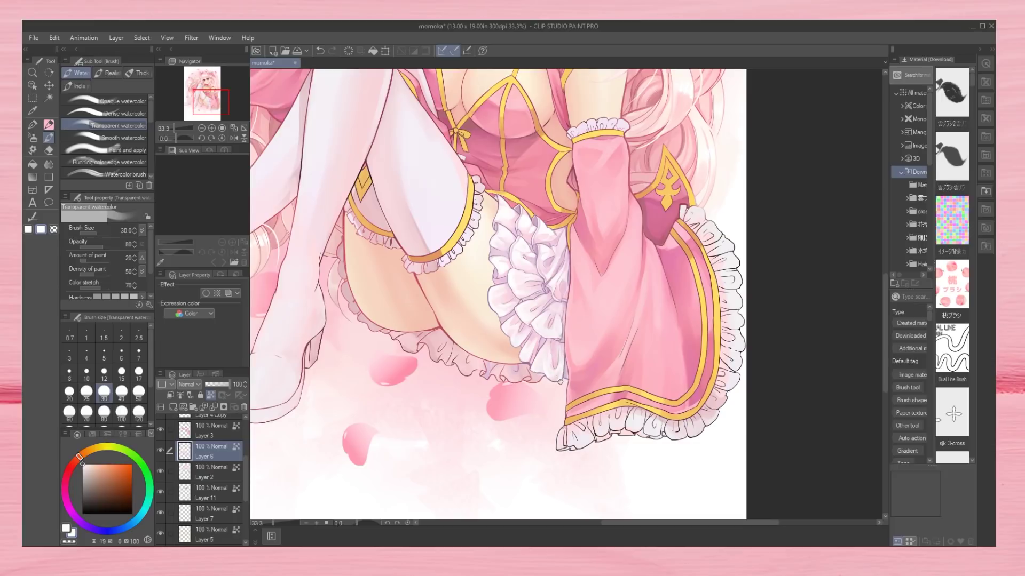
pyautogui.scroll(1, 546, 222)
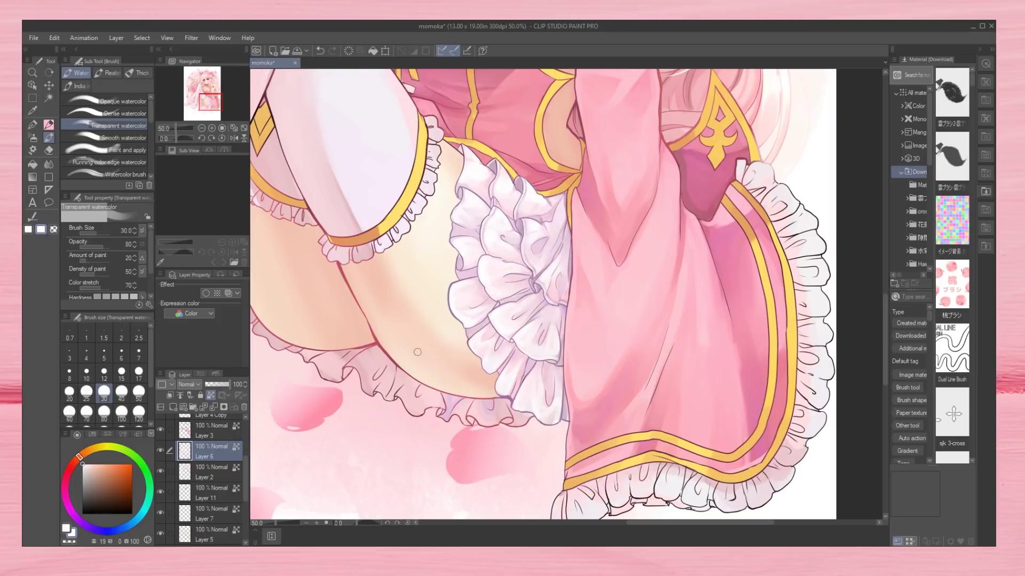
pyautogui.click(188, 129)
pyautogui.scroll(5, 188, 130)
pyautogui.press('p')
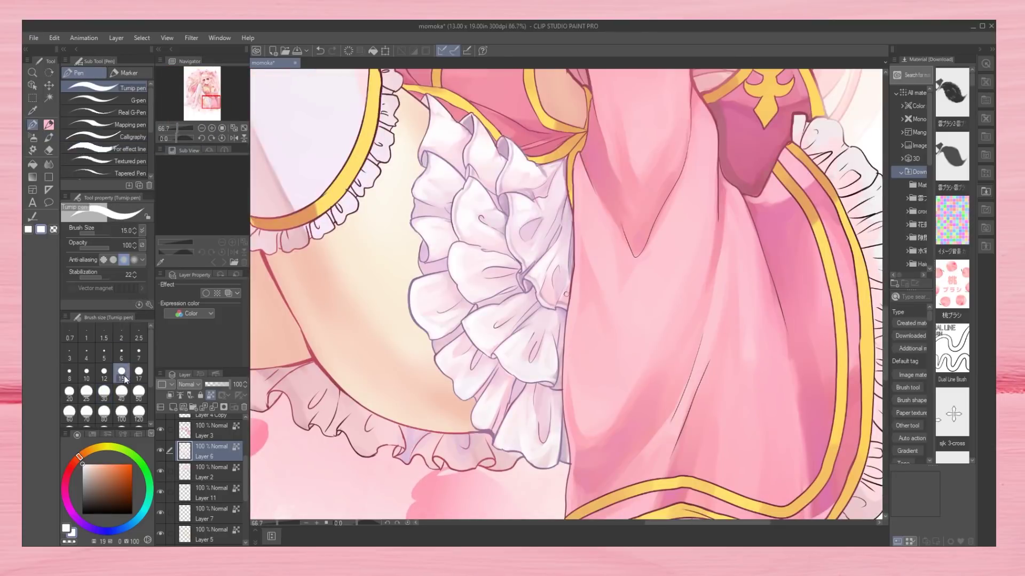
pyautogui.moveTo(539, 206)
pyautogui.mouseDown()
pyautogui.moveTo(520, 227)
pyautogui.moveTo(563, 166)
pyautogui.mouseUp()
pyautogui.moveTo(539, 235)
pyautogui.mouseDown()
pyautogui.moveTo(528, 182)
pyautogui.moveTo(486, 174)
pyautogui.mouseUp()
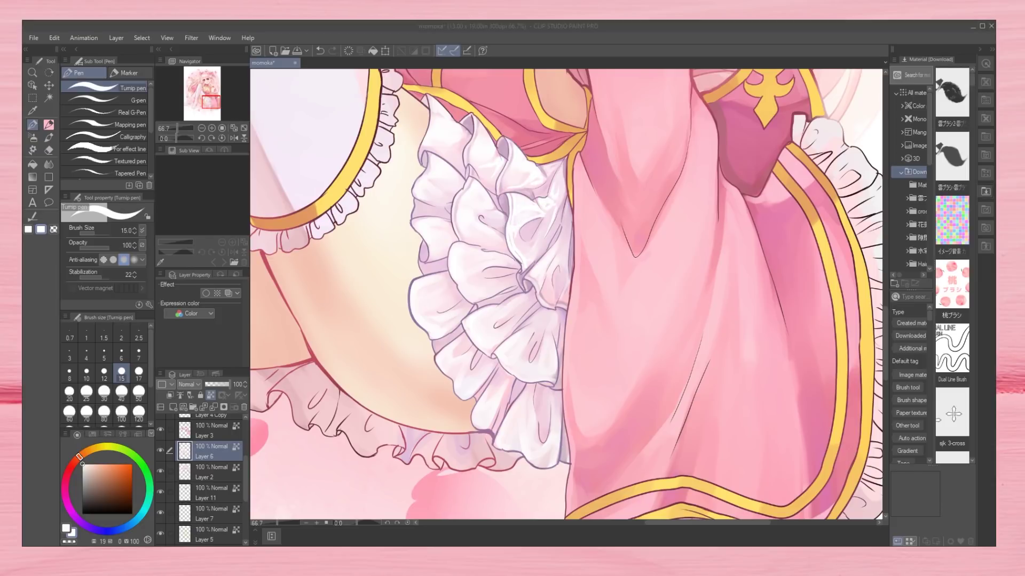
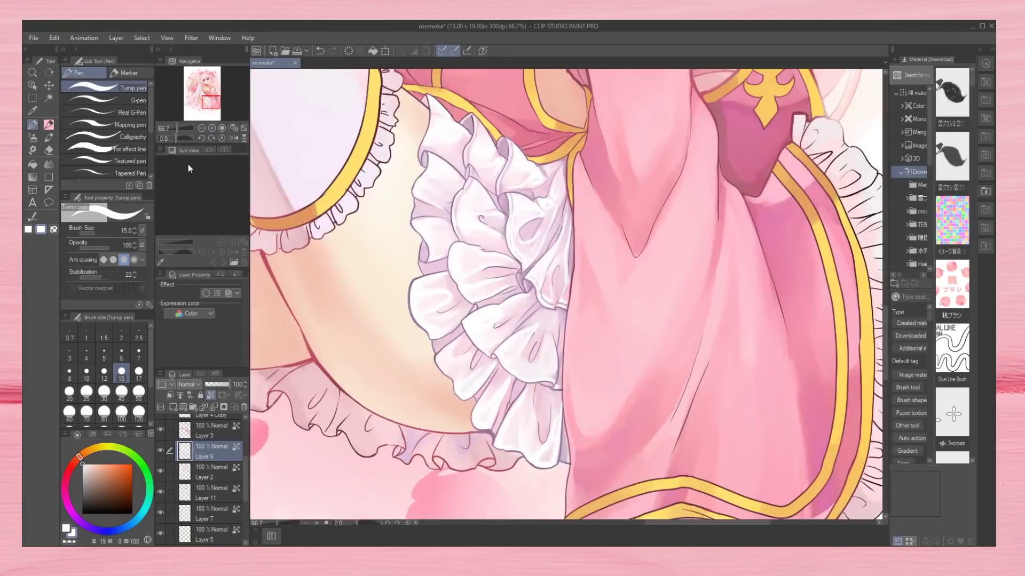
# Blend the frill highlights with Transparent watercolor at size 17, and tint the folds with sampled pale pink and muted purple.
pyautogui.press('b')
pyautogui.click(138, 372)
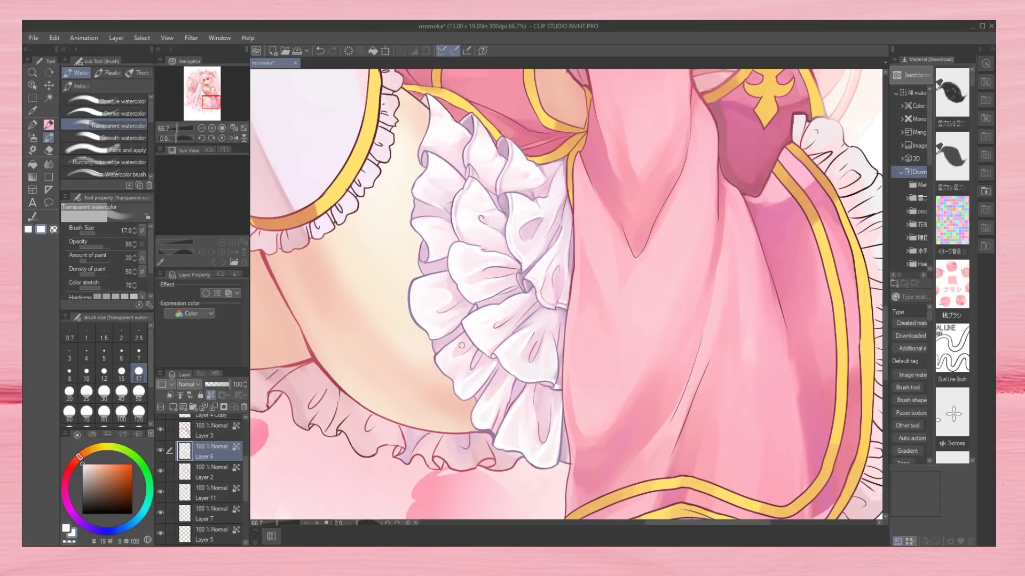
pyautogui.keyDown('alt'); pyautogui.click(677, 285); pyautogui.keyUp('alt')
pyautogui.click(123, 113)
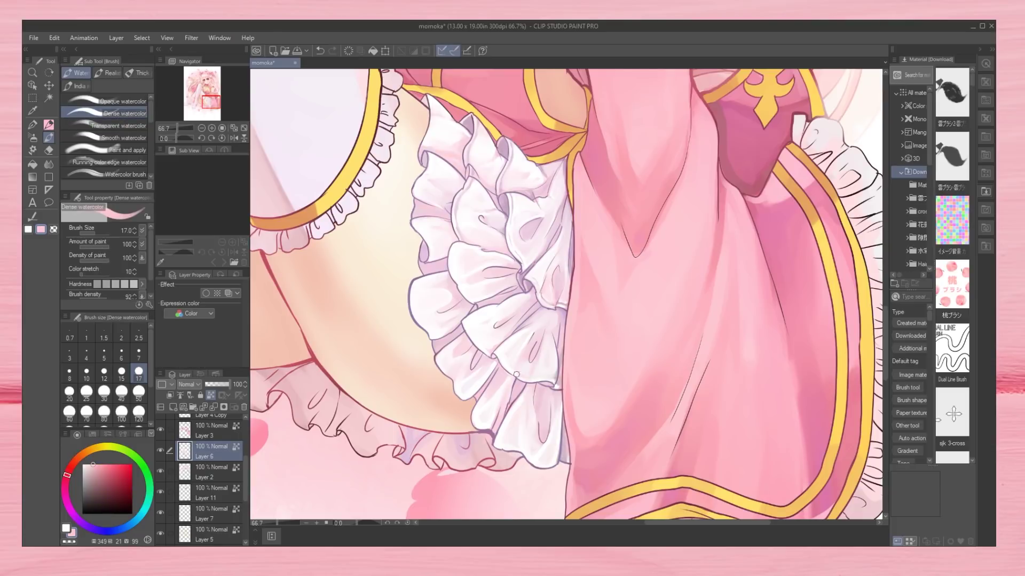
pyautogui.press('.')
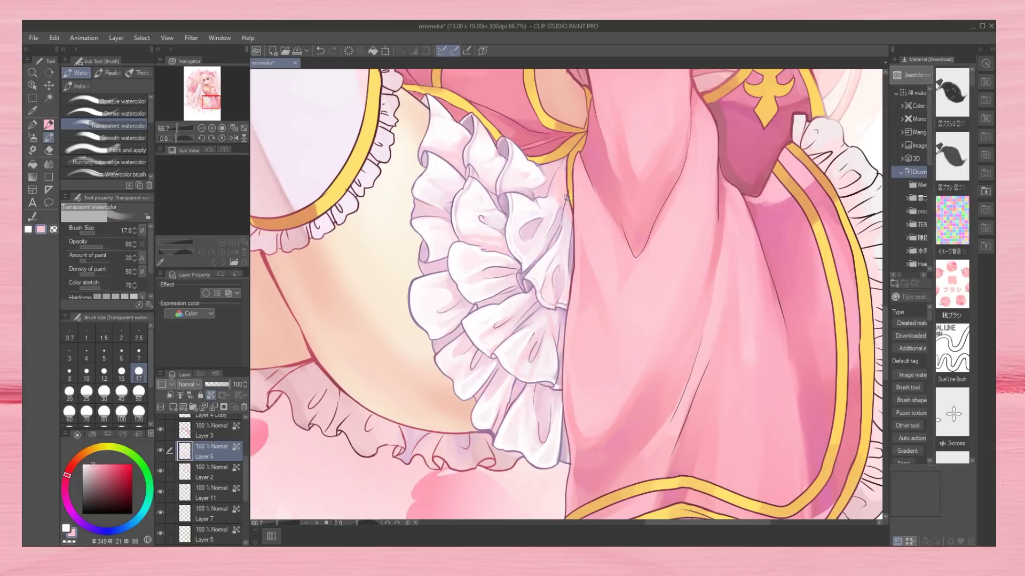
pyautogui.keyDown('alt'); pyautogui.click(551, 183); pyautogui.keyUp('alt')
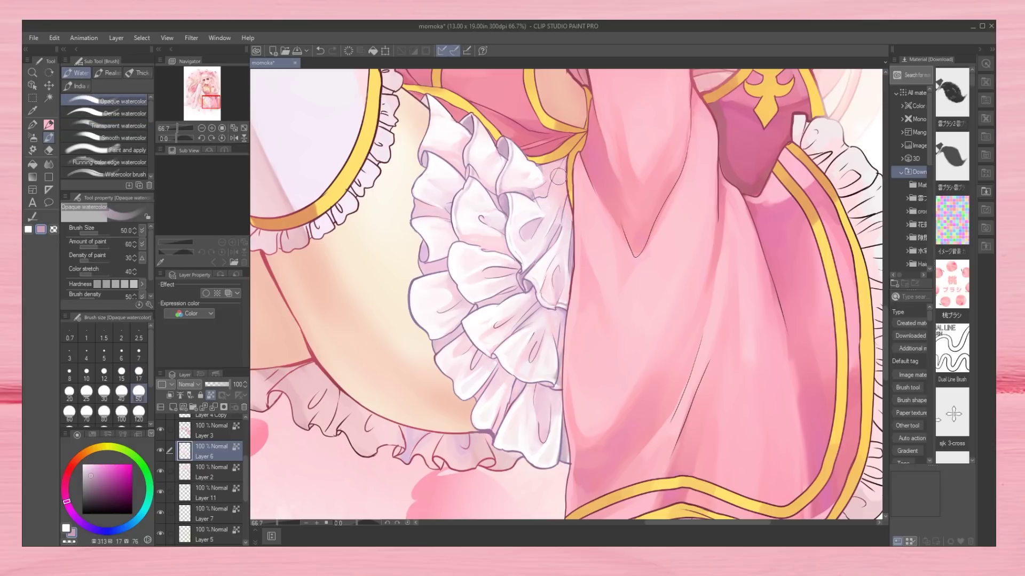
# Lighten the skirt frill's line art on Layer 4 Copy with near-white, using Dense watercolor at size 120 and the Soft airbrush at size 100.
pyautogui.keyDown('alt'); pyautogui.click(433, 274); pyautogui.keyUp('alt')
pyautogui.keyDown('ctrl'); pyautogui.keyDown('shift'); pyautogui.click(432, 273); pyautogui.keyUp('shift'); pyautogui.keyUp('ctrl')
pyautogui.press('.')
pyautogui.moveTo(432, 274); pyautogui.dragTo(453, 389)
pyautogui.moveTo(414, 222); pyautogui.dragTo(470, 299)
pyautogui.moveTo(413, 193)
pyautogui.mouseDown()
pyautogui.moveTo(432, 153)
pyautogui.moveTo(427, 122)
pyautogui.moveTo(520, 278)
pyautogui.moveTo(497, 361)
pyautogui.moveTo(558, 382)
pyautogui.mouseUp()
pyautogui.moveTo(555, 240); pyautogui.dragTo(556, 283)
pyautogui.click(138, 411)
pyautogui.click(201, 128)
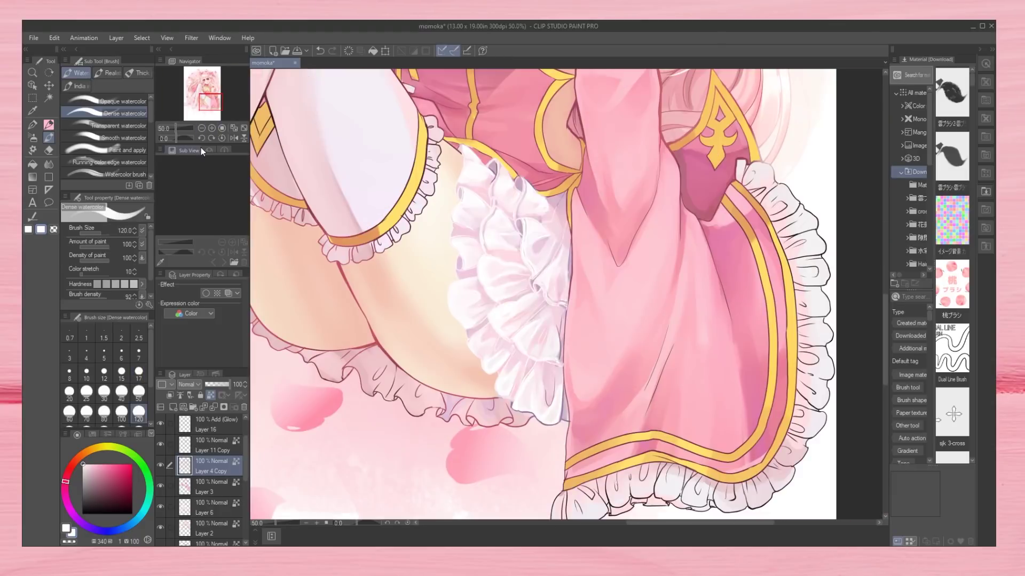
pyautogui.press('b')
pyautogui.moveTo(481, 373)
pyautogui.mouseDown()
pyautogui.moveTo(464, 278)
pyautogui.moveTo(534, 201)
pyautogui.moveTo(624, 338)
pyautogui.moveTo(488, 254)
pyautogui.mouseUp()
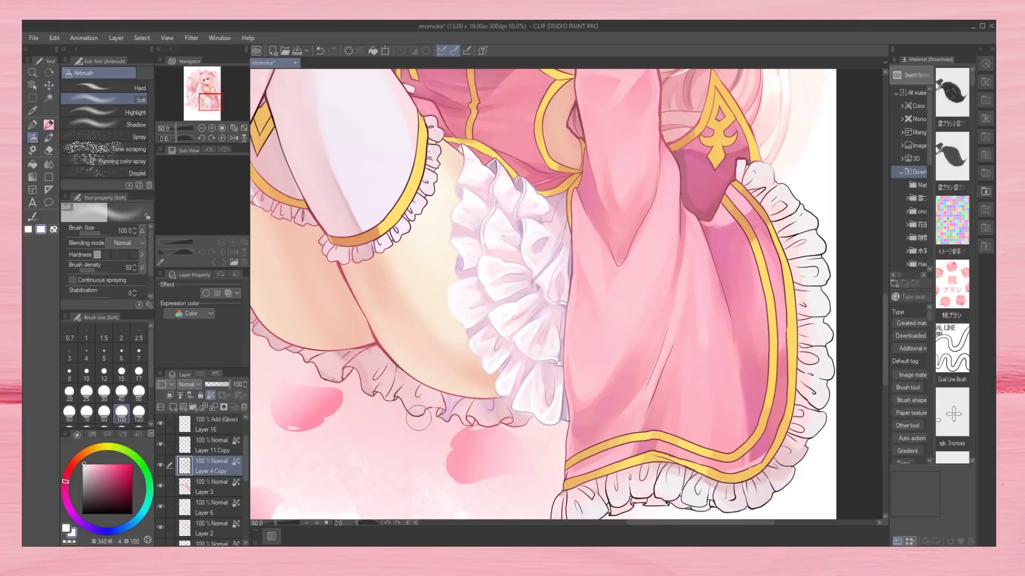
# Tint the skirt frill's line art on Layer 4 Copy muted violet with the Soft airbrush at size 100.
pyautogui.click(86, 527)
pyautogui.click(98, 476)
pyautogui.moveTo(550, 208)
pyautogui.mouseDown()
pyautogui.moveTo(534, 282)
pyautogui.moveTo(485, 214)
pyautogui.moveTo(464, 353)
pyautogui.mouseUp()
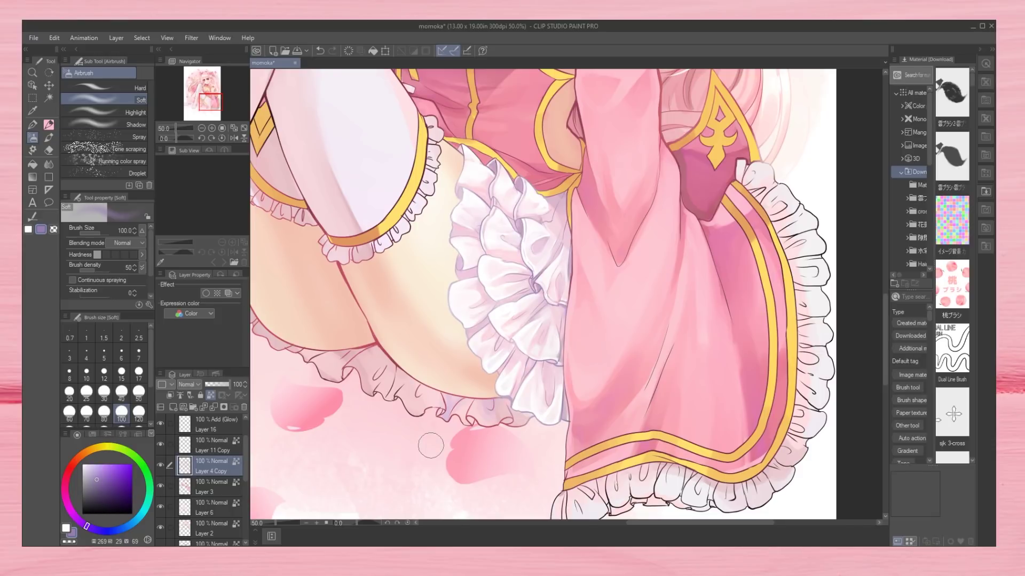
# Return to Layer 6 and paint violet shadows between the skirt frill's folds and tiers with Dense watercolor at size 17.
pyautogui.click(190, 510)
pyautogui.click(161, 487)
pyautogui.click(161, 486)
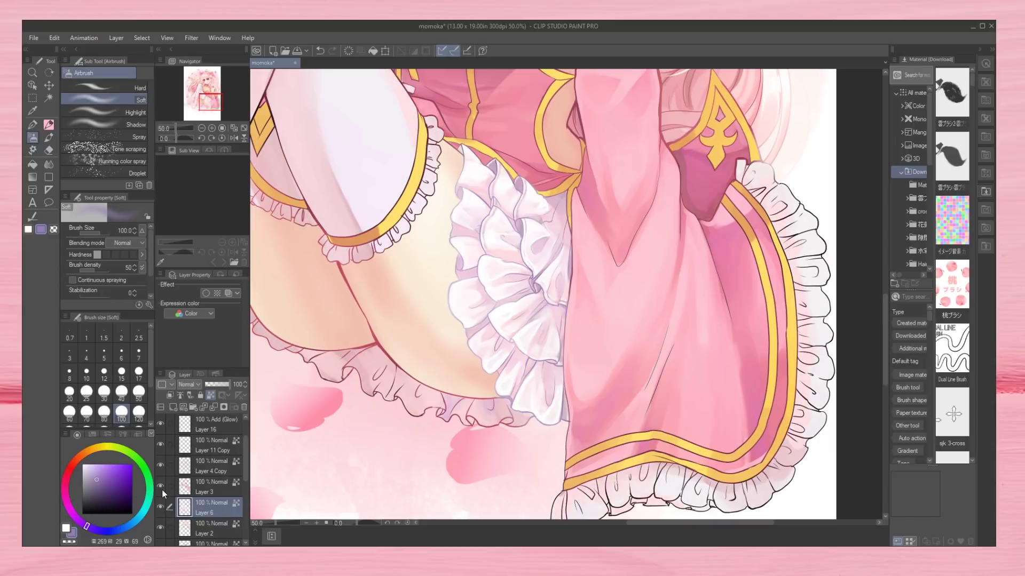
pyautogui.hotkey('ctrl', '+')
pyautogui.press('b')
pyautogui.moveTo(505, 246); pyautogui.dragTo(529, 274)
pyautogui.moveTo(552, 309); pyautogui.dragTo(565, 317)
pyautogui.moveTo(545, 159)
pyautogui.mouseDown()
pyautogui.moveTo(577, 213)
pyautogui.moveTo(556, 167)
pyautogui.moveTo(558, 243)
pyautogui.mouseUp()
pyautogui.moveTo(557, 362); pyautogui.dragTo(539, 389)
pyautogui.moveTo(506, 359)
pyautogui.mouseDown()
pyautogui.moveTo(456, 230)
pyautogui.moveTo(472, 176)
pyautogui.moveTo(510, 274)
pyautogui.moveTo(446, 259)
pyautogui.moveTo(448, 197)
pyautogui.mouseUp()
pyautogui.moveTo(515, 384); pyautogui.dragTo(537, 424)
pyautogui.moveTo(563, 462)
pyautogui.mouseDown()
pyautogui.moveTo(567, 185)
pyautogui.moveTo(457, 160)
pyautogui.moveTo(440, 270)
pyautogui.moveTo(491, 379)
pyautogui.moveTo(511, 398)
pyautogui.mouseUp()
pyautogui.moveTo(539, 256); pyautogui.dragTo(565, 184)
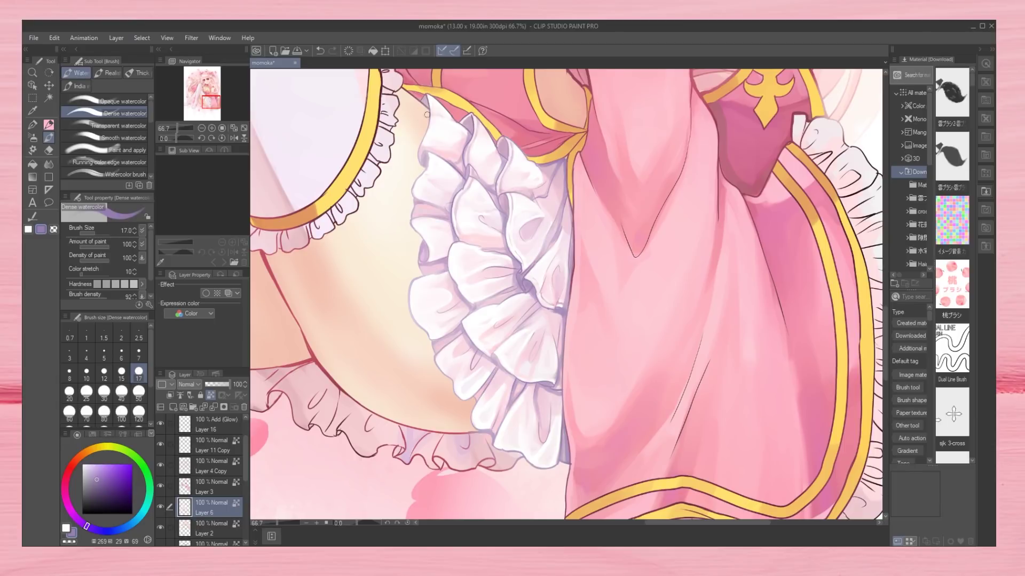
# Shade the lower frill hem beneath the thighs on Layer 6 with violet and sampled mauve Dense watercolor at size 17.
pyautogui.click(202, 128)
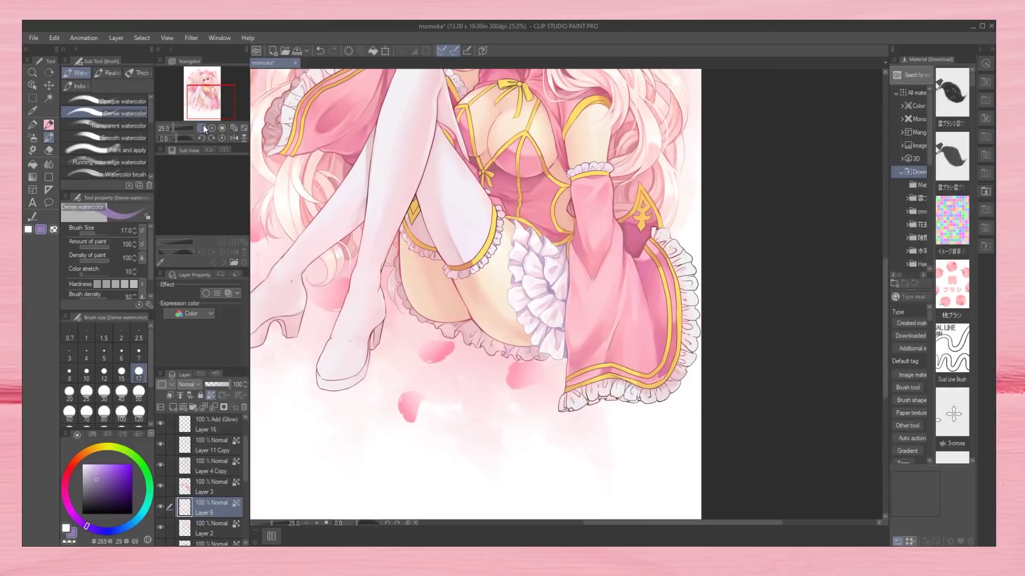
pyautogui.click(202, 128)
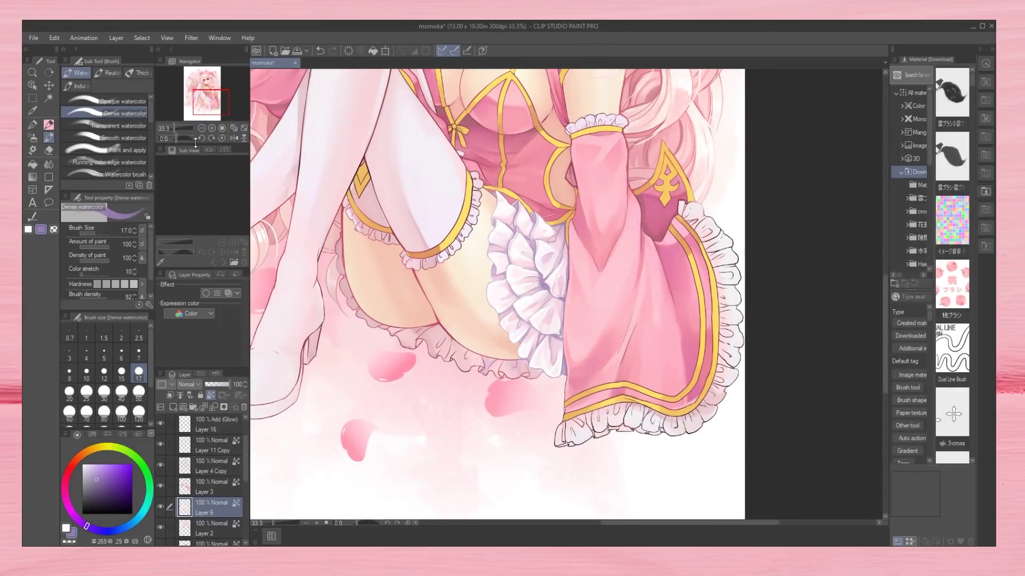
pyautogui.scroll(1, 199, 130)
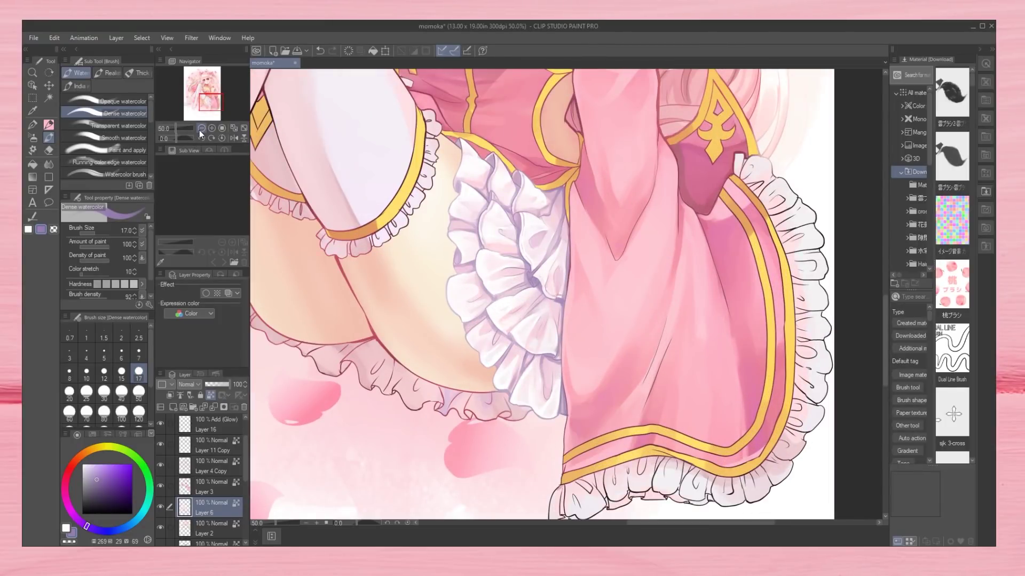
pyautogui.scroll(-1, 353, 350)
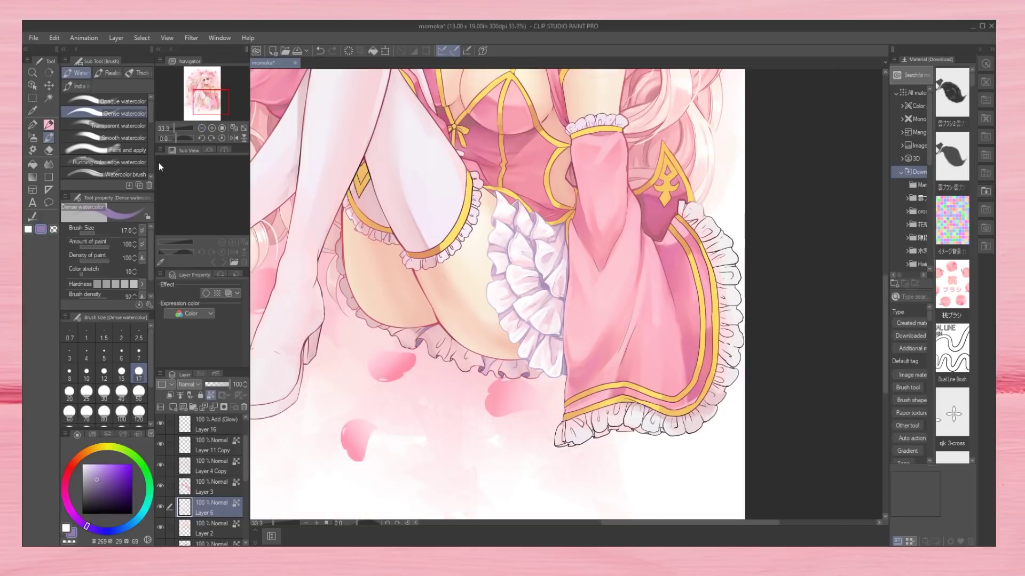
pyautogui.scroll(1, 499, 342)
pyautogui.moveTo(622, 393); pyautogui.dragTo(758, 436)
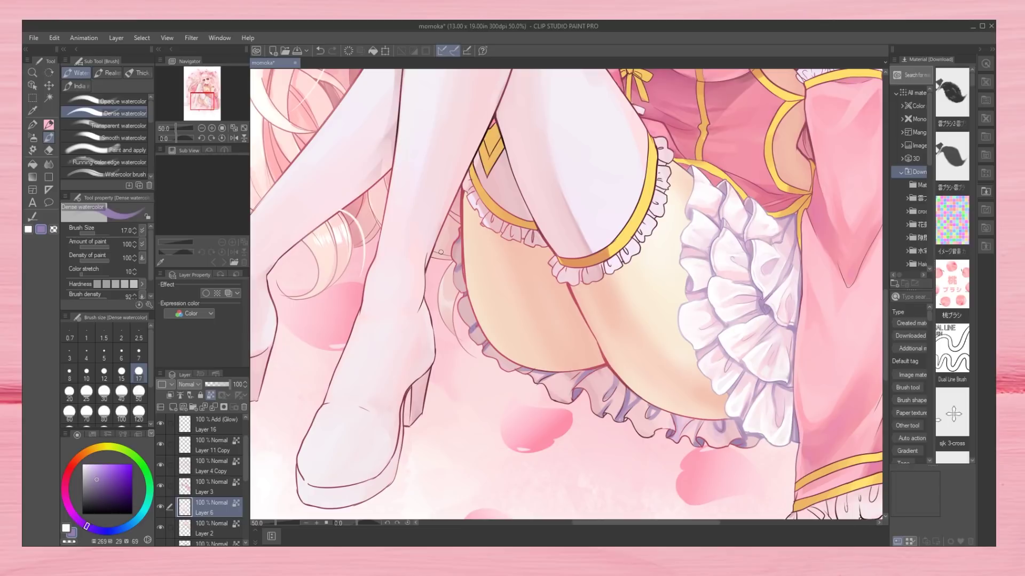
pyautogui.keyDown('alt'); pyautogui.click(441, 252); pyautogui.keyUp('alt')
pyautogui.moveTo(502, 365); pyautogui.dragTo(753, 437)
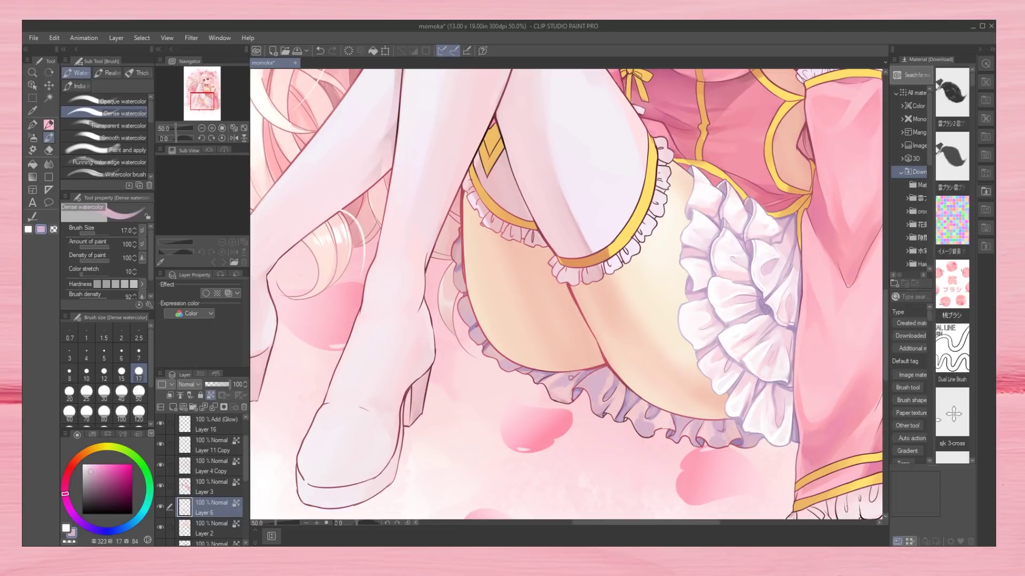
# Sample a pale pink and paint lighter folds along the hem frill beneath the thighs with Dense watercolor at size 17.
pyautogui.keyDown('alt'); pyautogui.click(474, 329); pyautogui.keyUp('alt')
pyautogui.hotkey('ctrl', '0')
pyautogui.scroll(5, 633, 436)
pyautogui.moveTo(534, 405)
pyautogui.mouseDown()
pyautogui.moveTo(563, 433)
pyautogui.moveTo(614, 417)
pyautogui.mouseUp()
pyautogui.moveTo(758, 494); pyautogui.dragTo(796, 467)
pyautogui.moveTo(429, 309); pyautogui.dragTo(451, 355)
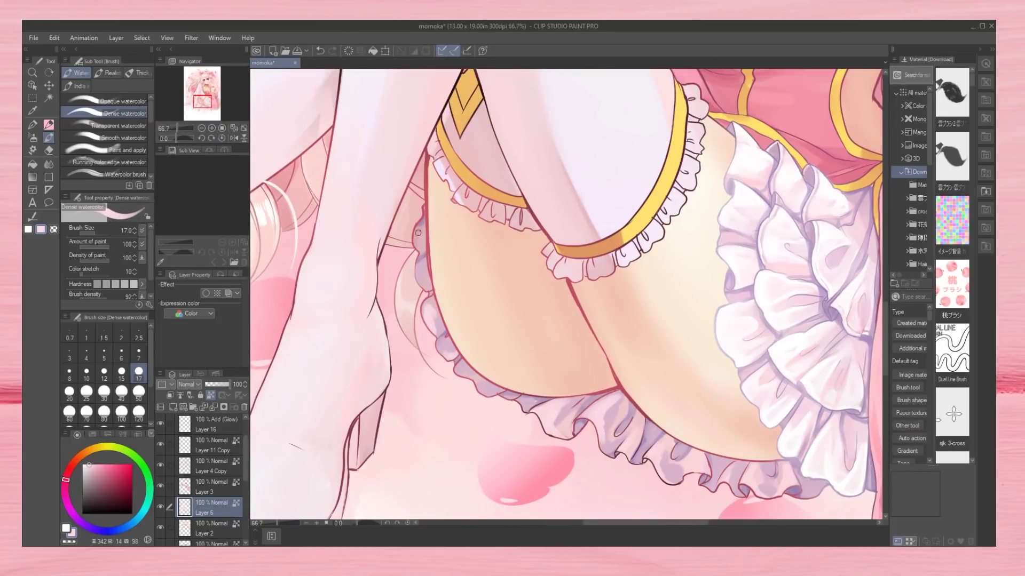
# Blend the hem frill with Transparent watercolor at size 40, and restate its fold shadows in sampled violet with Dense watercolor at size 17.
pyautogui.hotkey('ctrl', '0')
pyautogui.scroll(4, 563, 305)
pyautogui.click(119, 125)
pyautogui.click(121, 391)
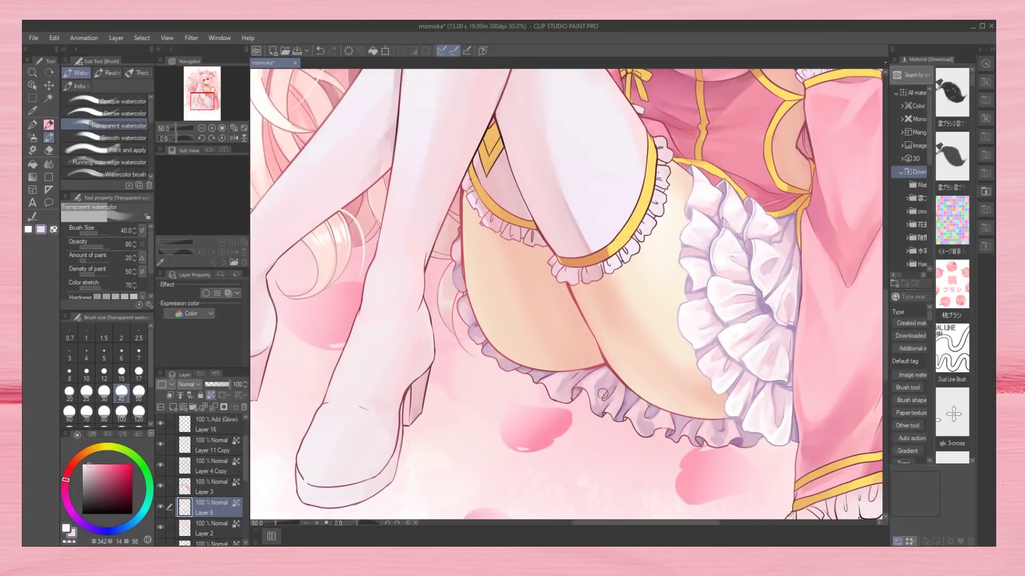
pyautogui.keyDown('alt'); pyautogui.click(642, 419); pyautogui.keyUp('alt')
pyautogui.press(',')
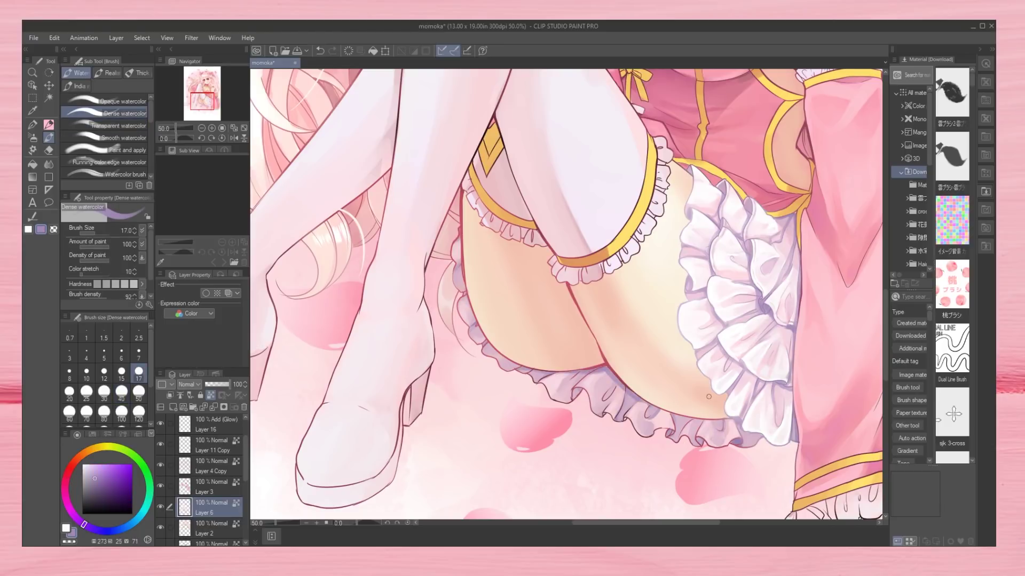
# Paint sampled pale-pink folds along the wide sleeve's hem frill on Layer 6 with Dense watercolor at size 17.
pyautogui.scroll(-2, 198, 115)
pyautogui.scroll(-3, 197, 115)
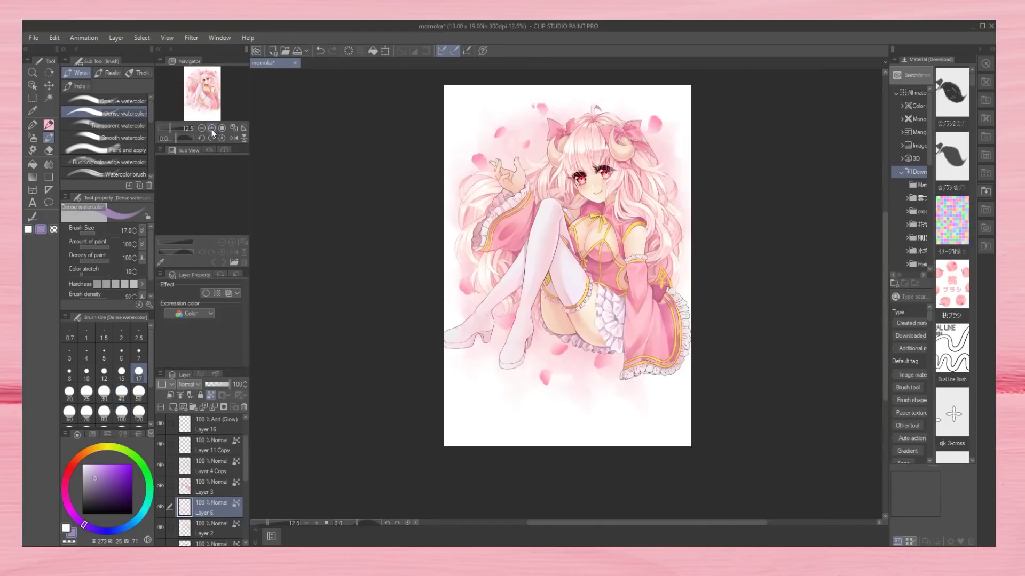
pyautogui.scroll(5, 200, 102)
pyautogui.moveTo(529, 137); pyautogui.dragTo(558, 207)
pyautogui.moveTo(194, 113); pyautogui.dragTo(206, 116)
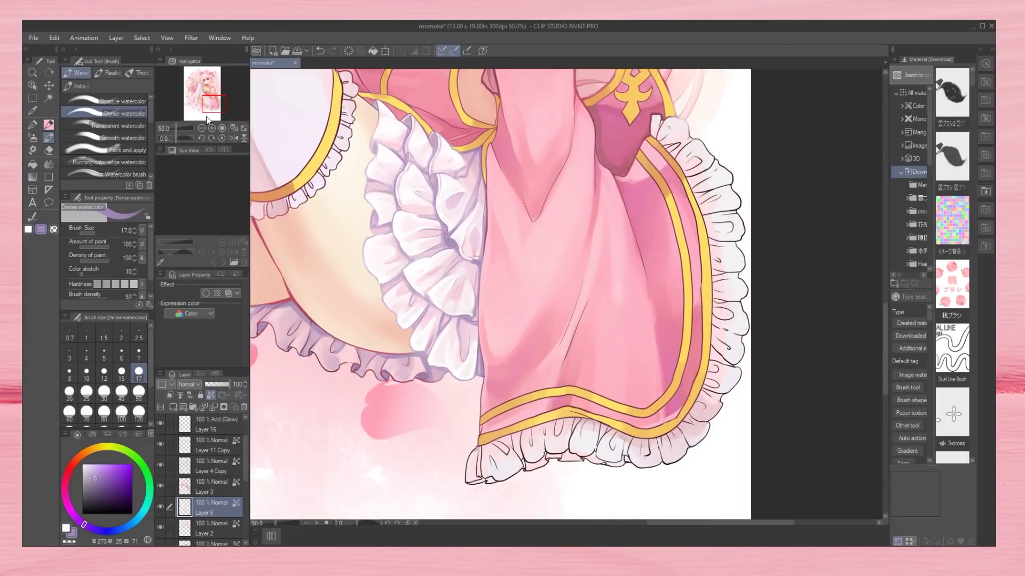
pyautogui.keyDown('alt'); pyautogui.click(490, 465); pyautogui.keyUp('alt')
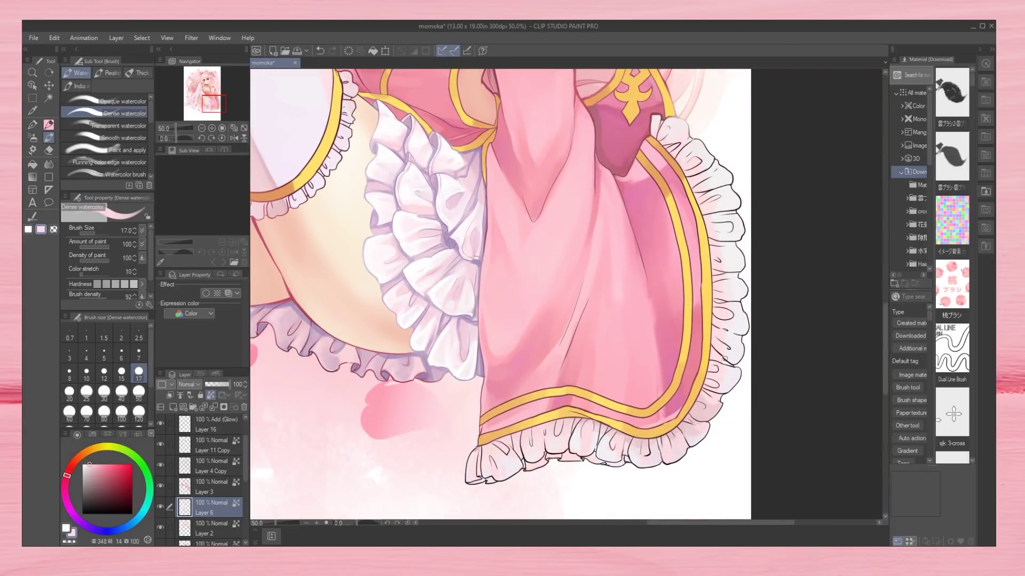
pyautogui.moveTo(733, 350)
pyautogui.mouseDown()
pyautogui.moveTo(736, 303)
pyautogui.moveTo(711, 244)
pyautogui.moveTo(733, 164)
pyautogui.mouseUp()
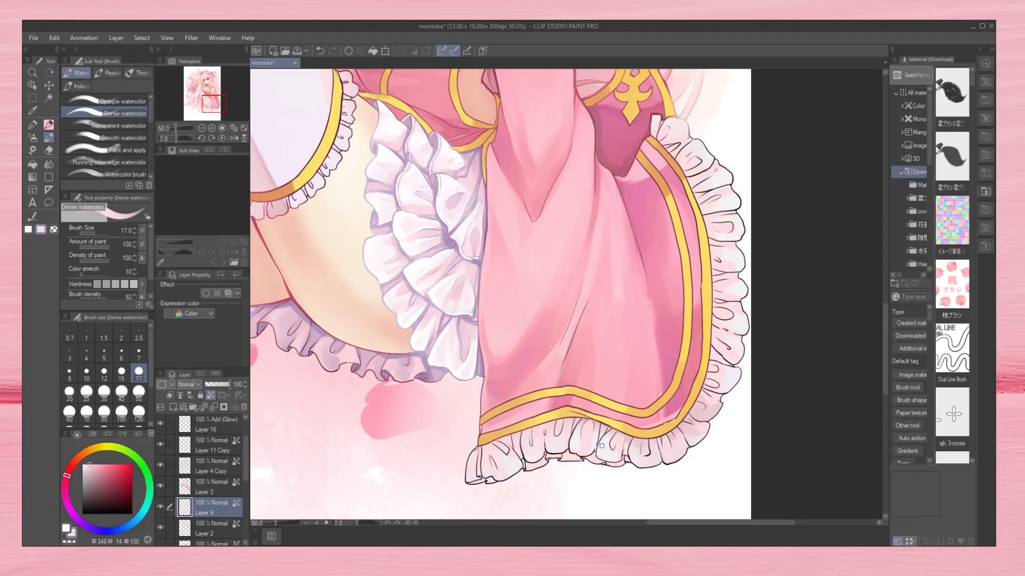
pyautogui.keyDown('alt'); pyautogui.click(694, 413); pyautogui.keyUp('alt')
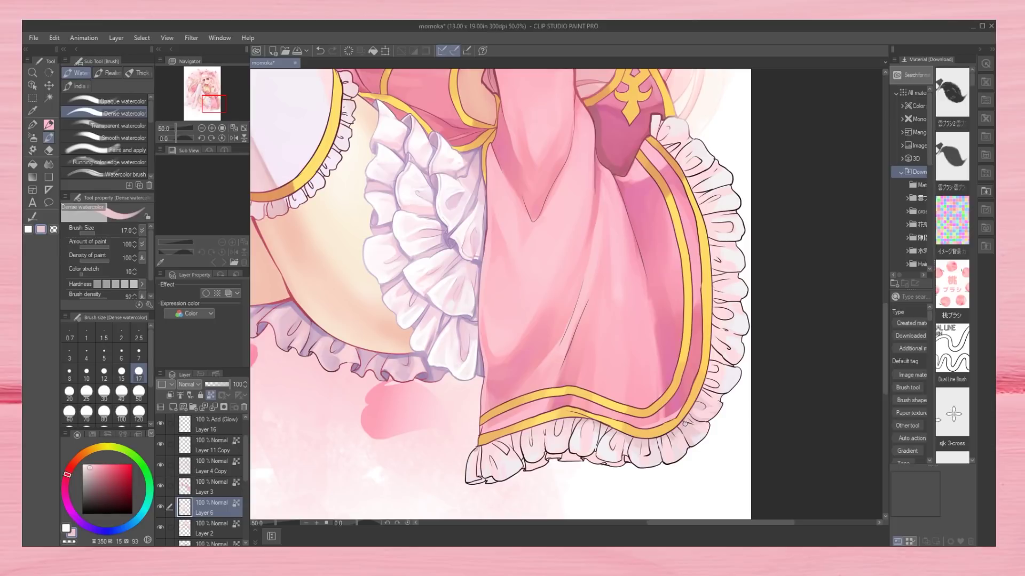
pyautogui.moveTo(707, 382)
pyautogui.mouseDown()
pyautogui.moveTo(727, 360)
pyautogui.moveTo(745, 278)
pyautogui.moveTo(725, 317)
pyautogui.moveTo(729, 283)
pyautogui.moveTo(711, 272)
pyautogui.moveTo(707, 238)
pyautogui.moveTo(733, 231)
pyautogui.moveTo(734, 306)
pyautogui.moveTo(705, 202)
pyautogui.moveTo(669, 146)
pyautogui.mouseUp()
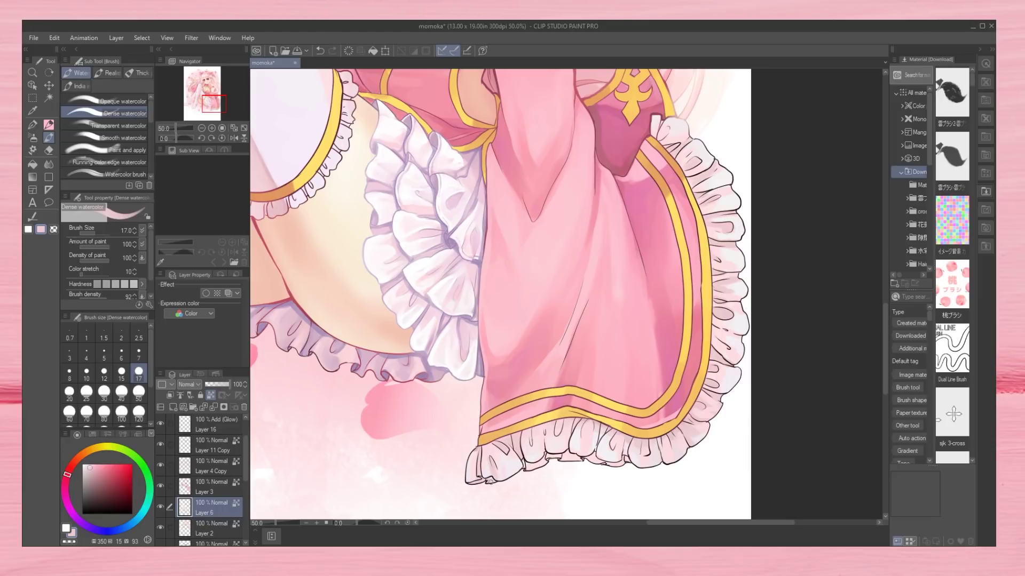
# Sample a mauve pink and deepen the fold shadows in the sleeve hem frill with Dense watercolor at size 17.
pyautogui.hotkey('ctrl', '-')
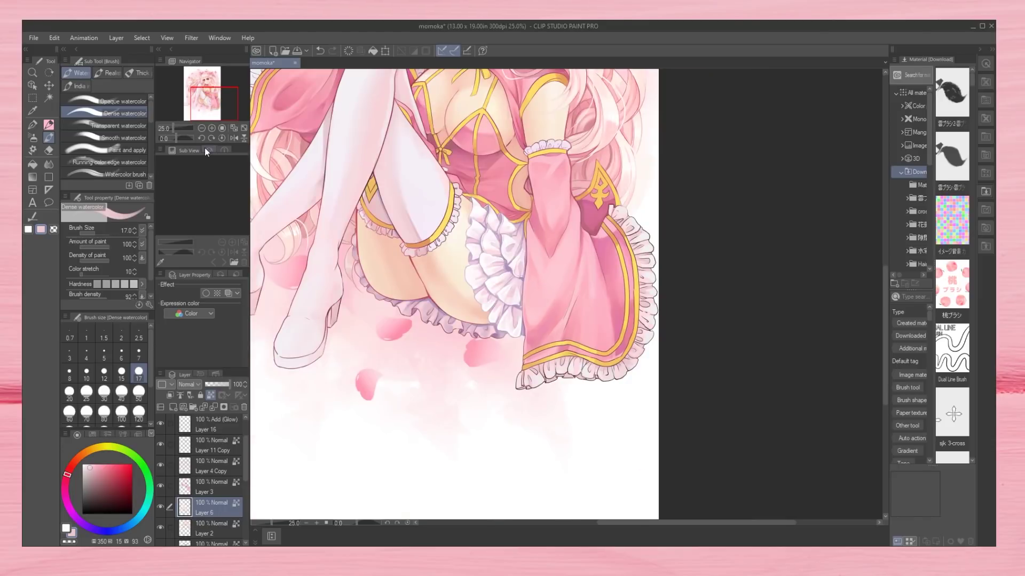
pyautogui.hotkey('ctrl', '+')
pyautogui.keyDown('alt'); pyautogui.click(505, 452); pyautogui.keyUp('alt')
pyautogui.moveTo(487, 449); pyautogui.dragTo(560, 430)
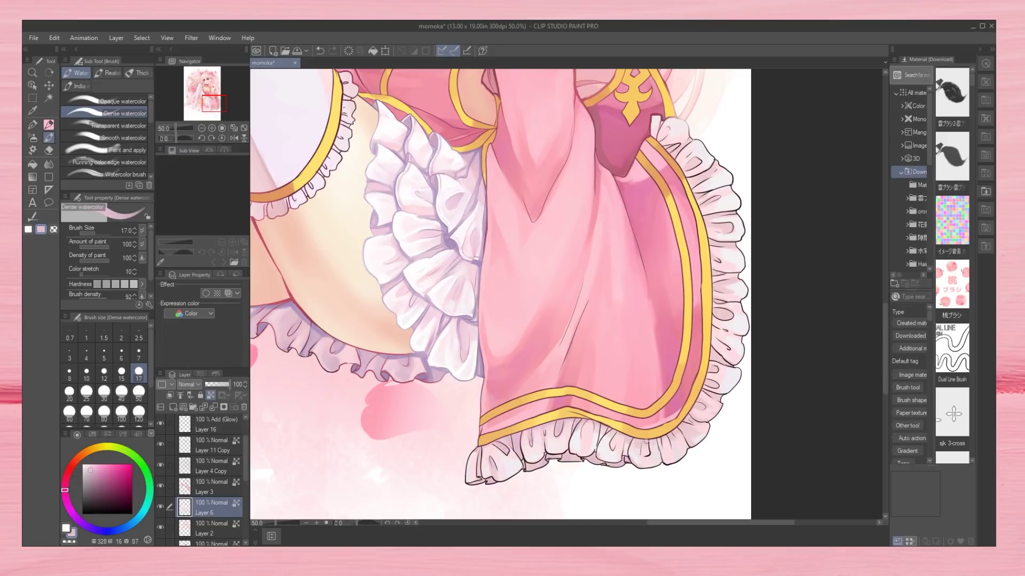
pyautogui.moveTo(715, 332); pyautogui.dragTo(739, 334)
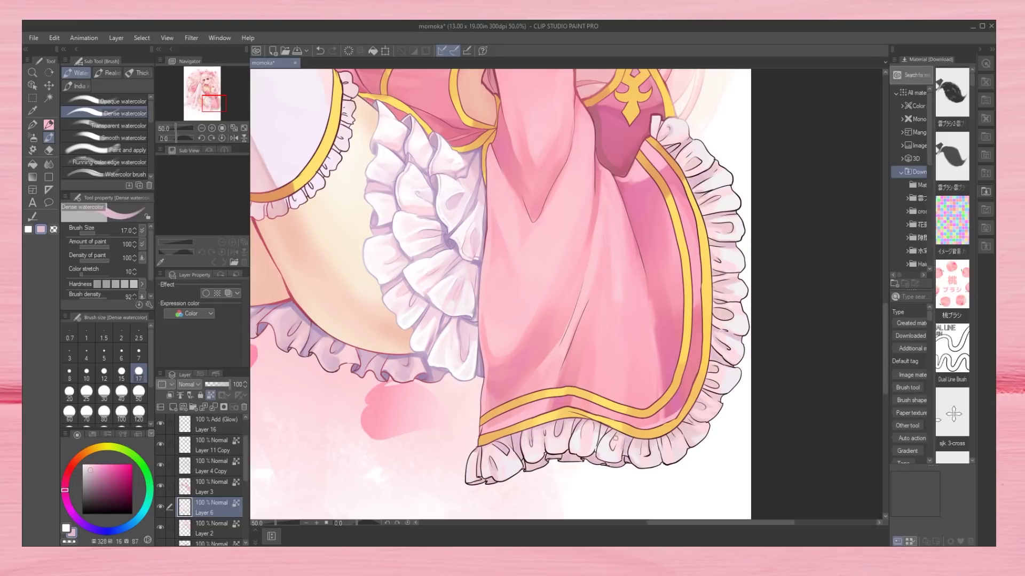
# Sample white and paint highlights on the sleeve frill's ruffles, mirroring the canvas view to work around the outer edge.
pyautogui.keyDown('alt'); pyautogui.click(470, 470); pyautogui.keyUp('alt')
pyautogui.moveTo(469, 470)
pyautogui.mouseDown()
pyautogui.moveTo(510, 464)
pyautogui.moveTo(548, 442)
pyautogui.mouseUp()
pyautogui.moveTo(499, 476)
pyautogui.mouseDown()
pyautogui.moveTo(499, 460)
pyautogui.moveTo(538, 432)
pyautogui.moveTo(611, 432)
pyautogui.moveTo(591, 421)
pyautogui.mouseUp()
pyautogui.moveTo(635, 465)
pyautogui.mouseDown()
pyautogui.moveTo(665, 442)
pyautogui.moveTo(679, 456)
pyautogui.moveTo(700, 424)
pyautogui.mouseUp()
pyautogui.press('h')
pyautogui.moveTo(469, 138); pyautogui.dragTo(476, 118)
pyautogui.moveTo(397, 282)
pyautogui.mouseDown()
pyautogui.moveTo(397, 333)
pyautogui.moveTo(435, 419)
pyautogui.mouseUp()
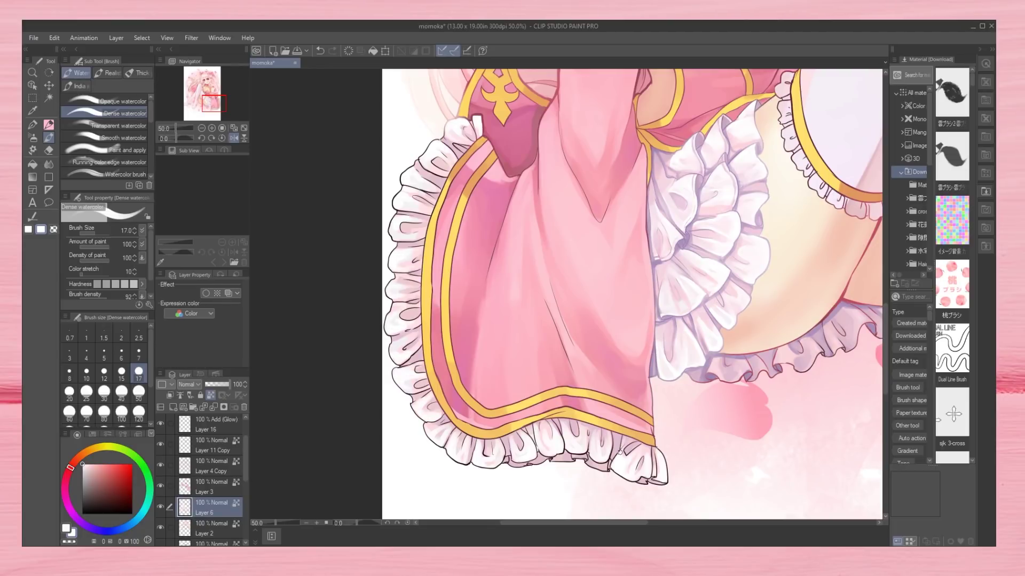
# Tint the sleeve frill's line art on Layer 4 Copy with sampled pink and violet, using the Soft airbrush at size 100.
pyautogui.keyDown('alt'); pyautogui.click(435, 180); pyautogui.keyUp('alt')
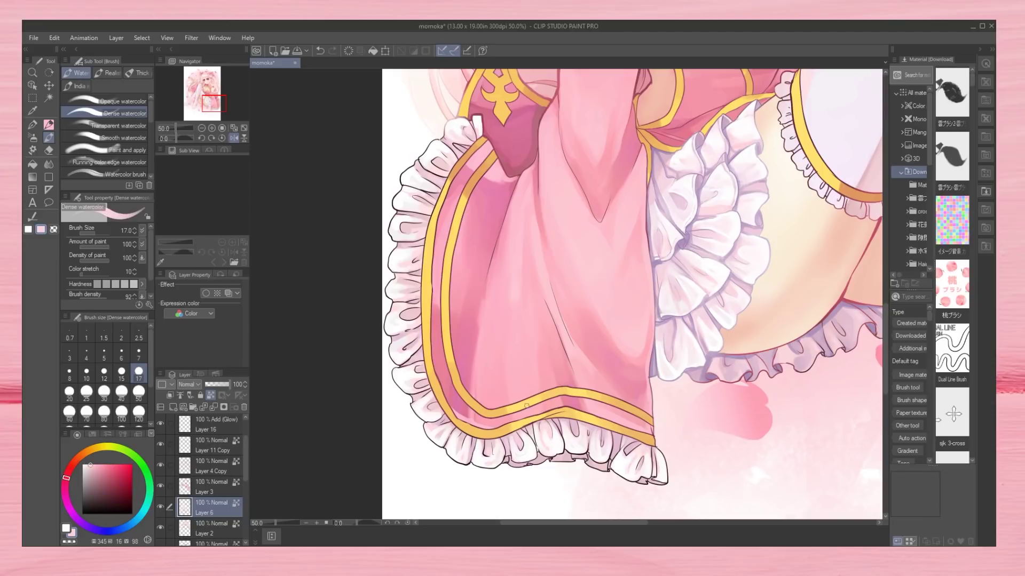
pyautogui.click(211, 466)
pyautogui.click(32, 137)
pyautogui.moveTo(451, 117)
pyautogui.mouseDown()
pyautogui.moveTo(397, 321)
pyautogui.moveTo(657, 459)
pyautogui.moveTo(404, 176)
pyautogui.mouseUp()
pyautogui.hotkey('ctrl', '0')
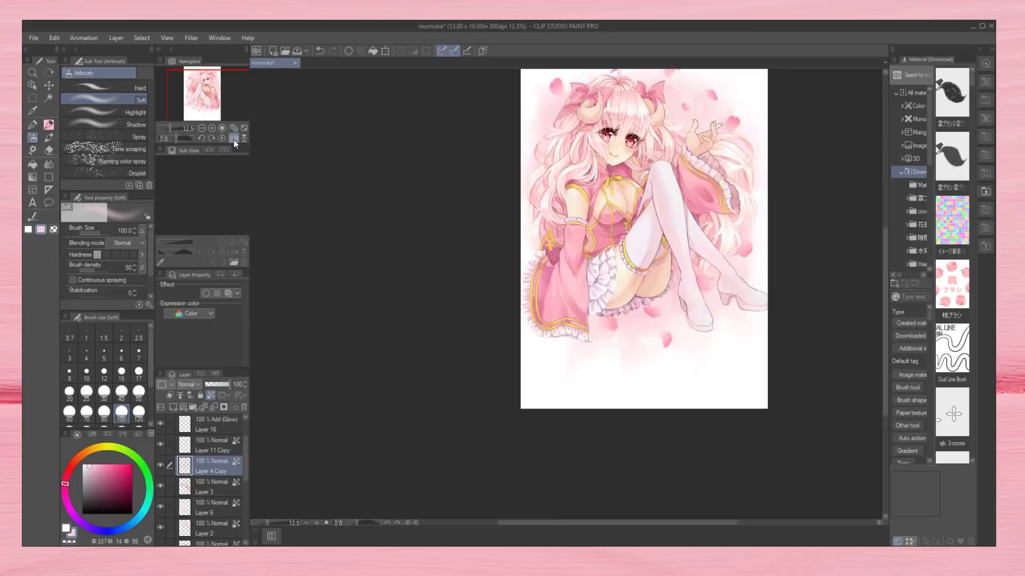
pyautogui.scroll(2, 454, 266)
pyautogui.keyDown('alt'); pyautogui.click(437, 320); pyautogui.keyUp('alt')
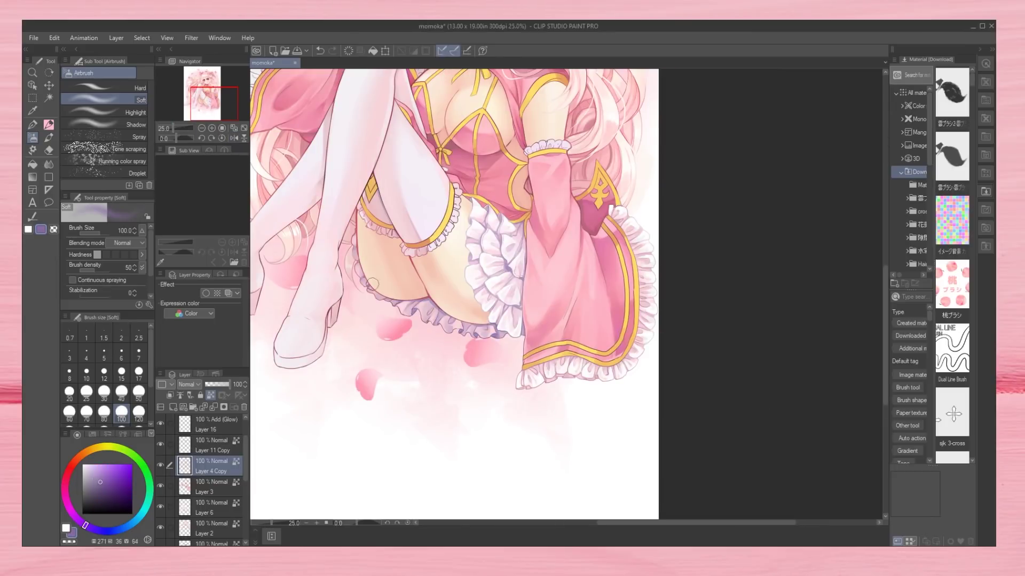
pyautogui.scroll(2, 694, 338)
pyautogui.keyDown('alt'); pyautogui.click(462, 248); pyautogui.keyUp('alt')
# Return to Layer 6 and paint violet shadows where the sleeve frill meets the gold trim with Dense watercolor at size 17.
pyautogui.click(213, 507)
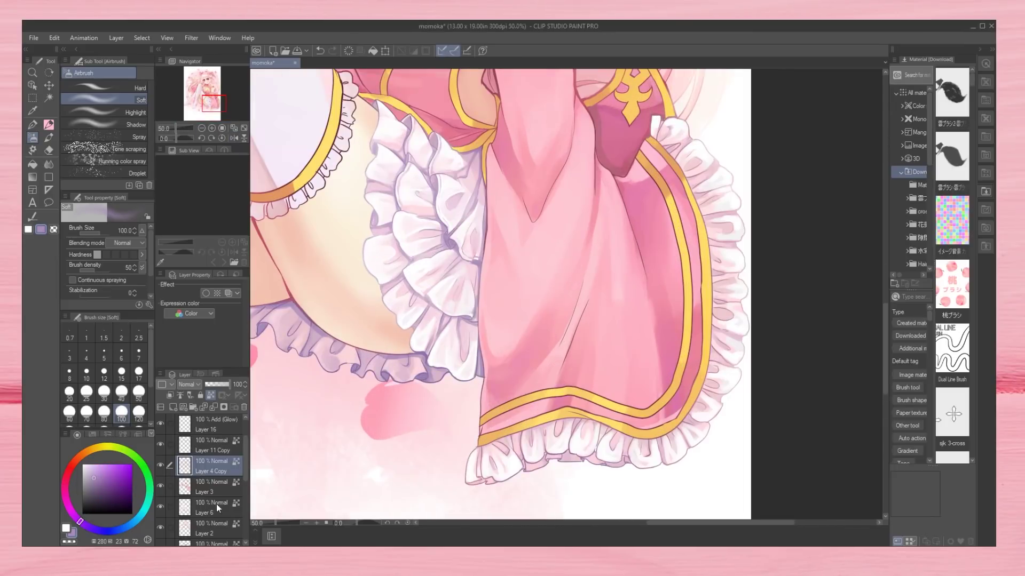
pyautogui.press('b')
pyautogui.moveTo(629, 438); pyautogui.dragTo(673, 432)
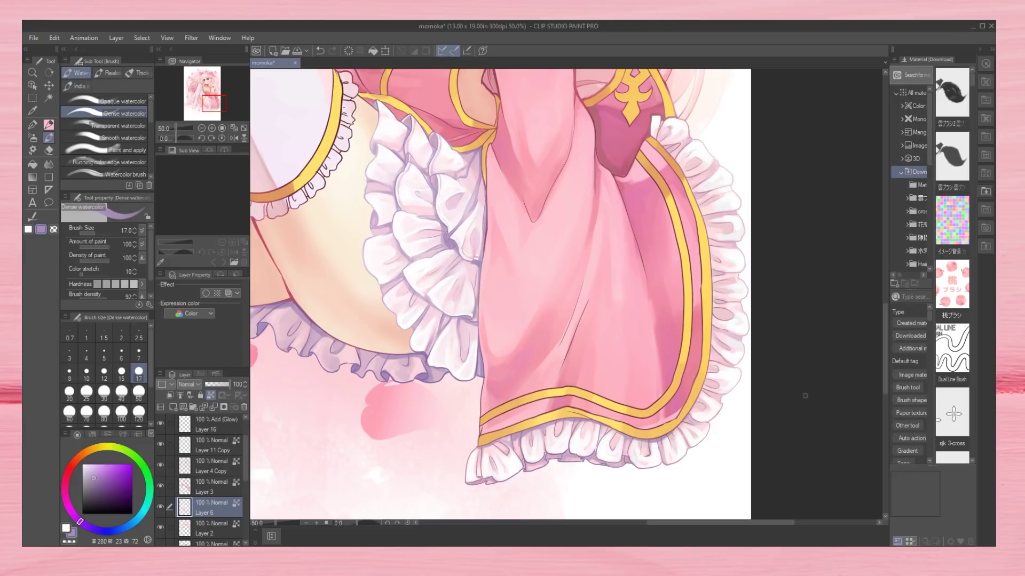
pyautogui.moveTo(689, 180)
pyautogui.mouseDown()
pyautogui.moveTo(711, 231)
pyautogui.moveTo(693, 393)
pyautogui.mouseUp()
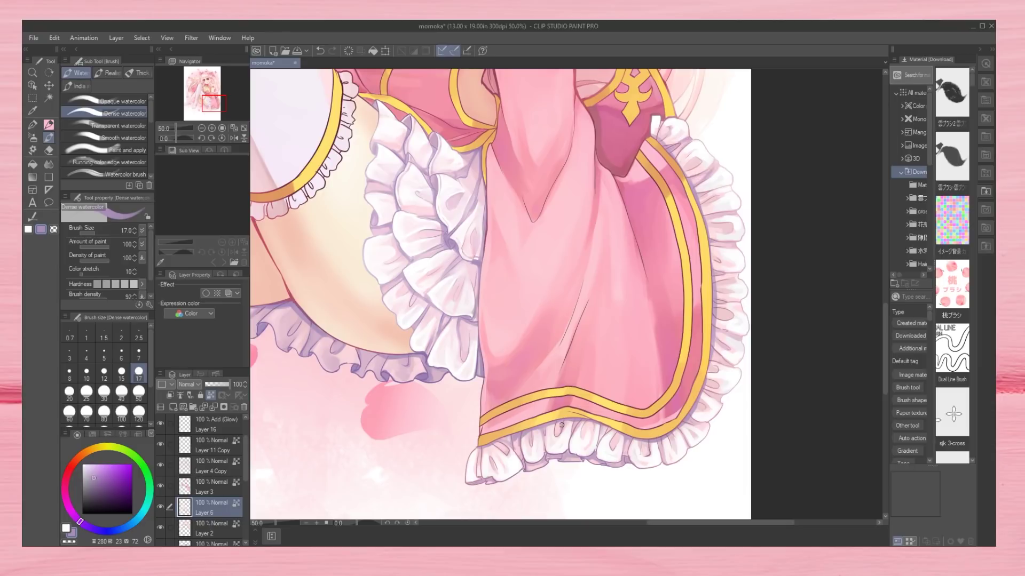
# Paint the shoes and lower stockings on Layer 6 with sampled near-white Dense watercolor at size 40.
pyautogui.scroll(-1, 566, 408)
pyautogui.moveTo(534, 321); pyautogui.dragTo(579, 389)
pyautogui.keyDown('alt'); pyautogui.click(377, 394); pyautogui.keyUp('alt')
pyautogui.click(122, 391)
pyautogui.moveTo(377, 394); pyautogui.dragTo(343, 512)
pyautogui.moveTo(421, 427)
pyautogui.mouseDown()
pyautogui.moveTo(418, 352)
pyautogui.moveTo(471, 259)
pyautogui.mouseUp()
pyautogui.moveTo(297, 331); pyautogui.dragTo(439, 235)
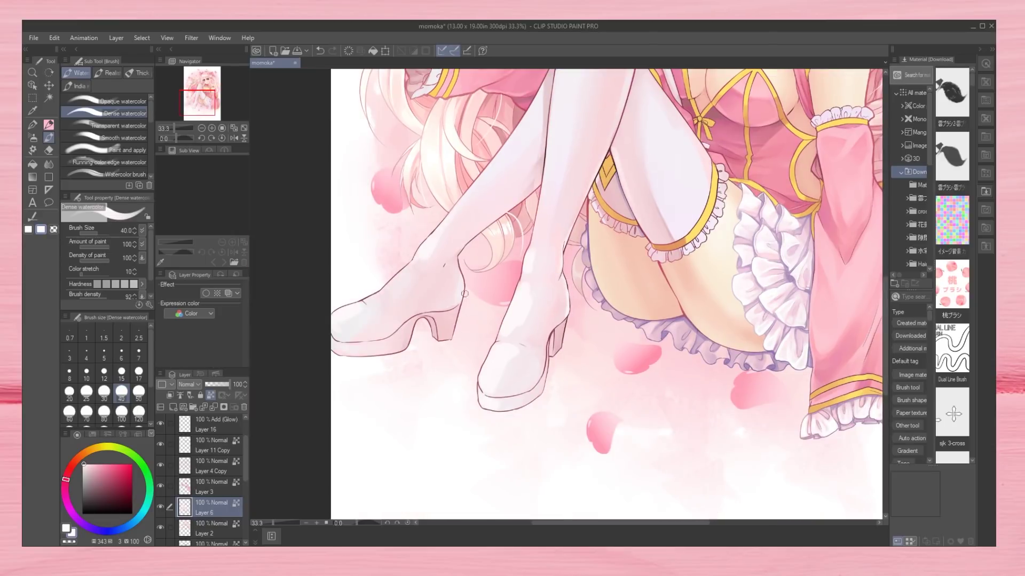
# Paint sampled light-pink fold details on the hair bow nearest the raised hand on Layer 3 with Dense watercolor at size 7.
pyautogui.moveTo(566, 174); pyautogui.dragTo(574, 417)
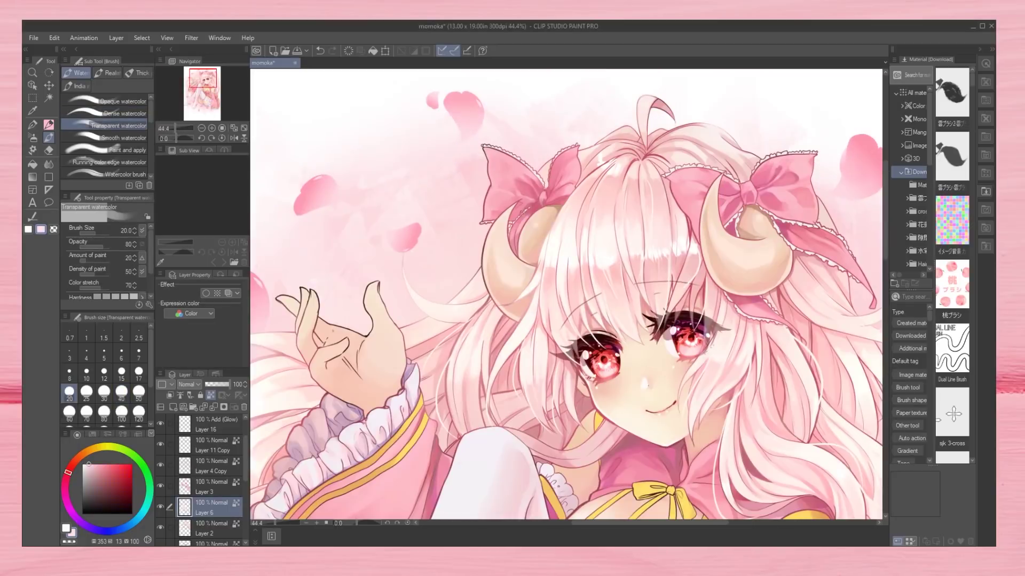
pyautogui.click(123, 113)
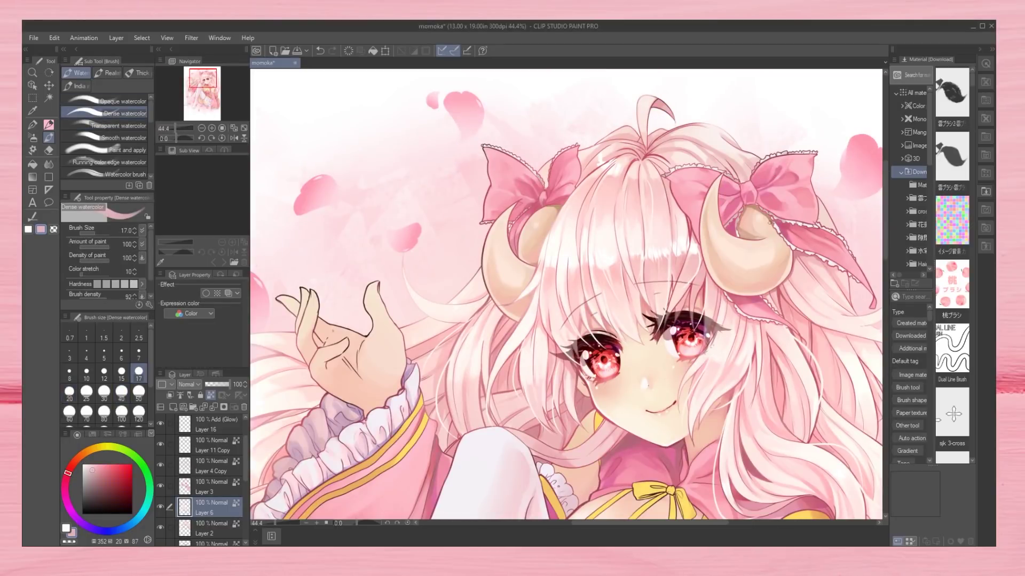
pyautogui.press('p')
pyautogui.hotkey('alt', ']')
pyautogui.hotkey('alt', ']')
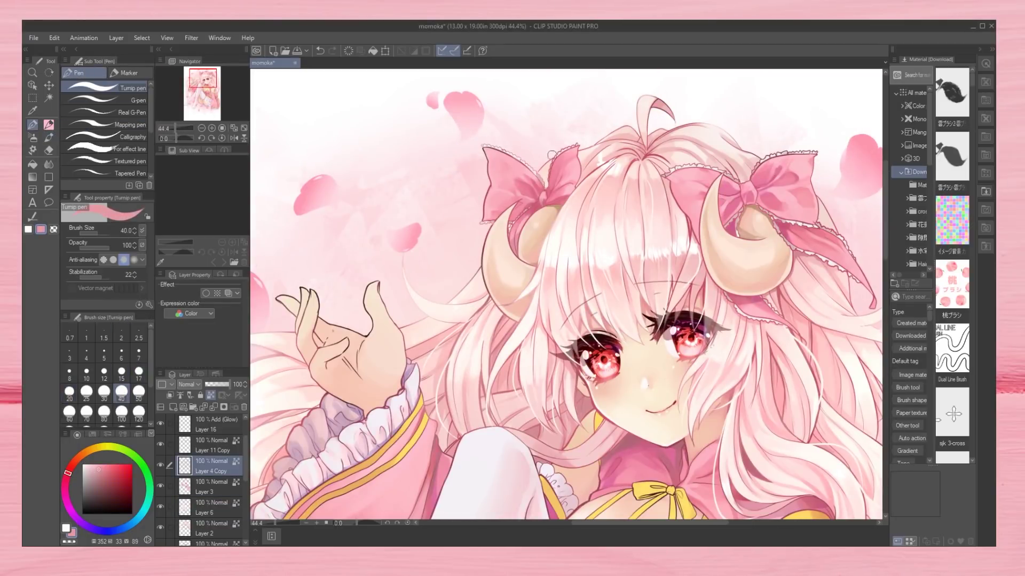
pyautogui.keyDown('alt'); pyautogui.click(796, 305); pyautogui.keyUp('alt')
pyautogui.press('b')
pyautogui.press('[')
pyautogui.hotkey('alt', '[')
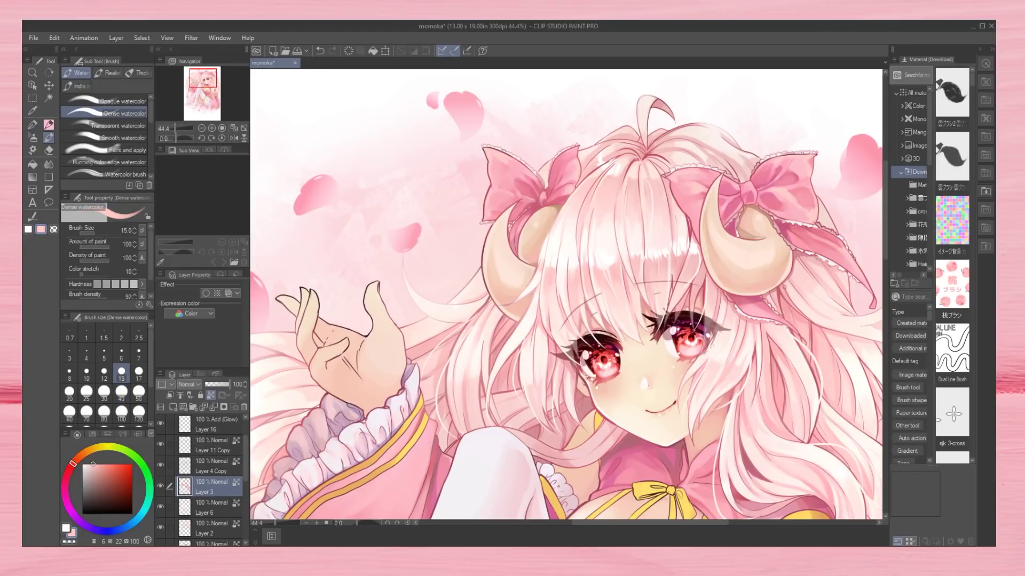
pyautogui.press('[')
pyautogui.press('[')
pyautogui.press('[')
pyautogui.press('[')
pyautogui.scroll(4, 623, 173)
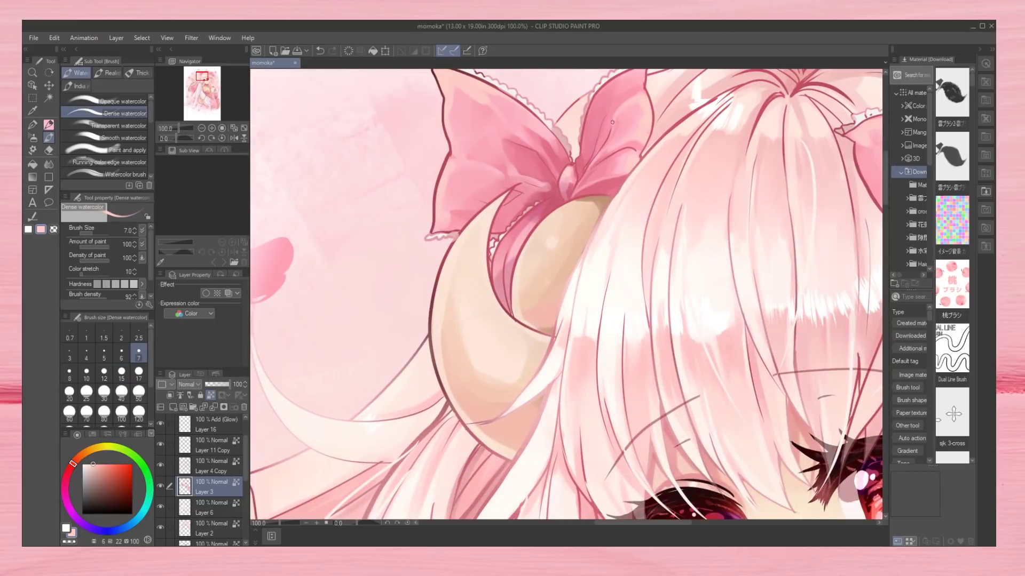
pyautogui.moveTo(648, 67); pyautogui.dragTo(649, 169)
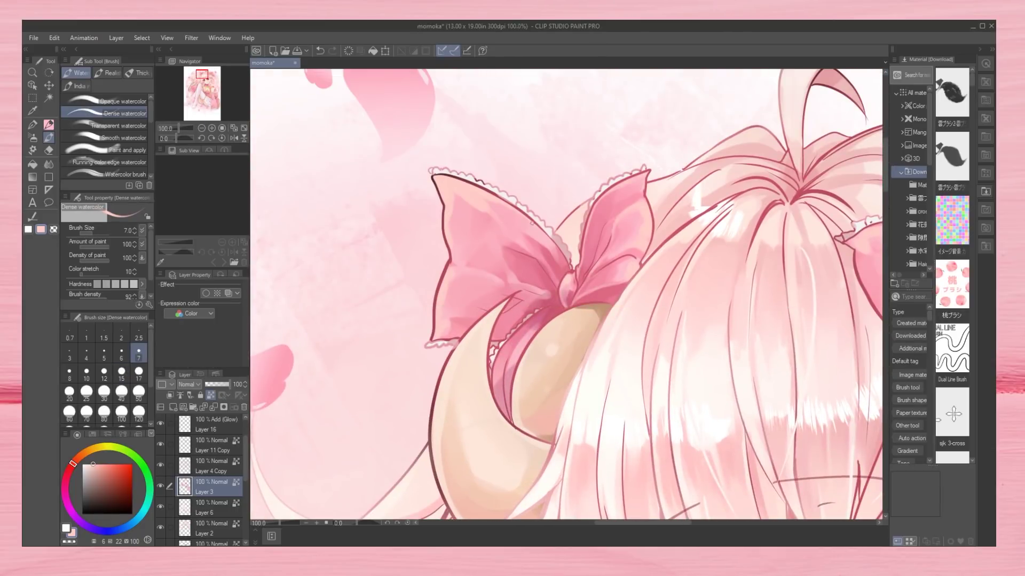
pyautogui.keyDown('alt'); pyautogui.click(545, 299); pyautogui.keyUp('alt')
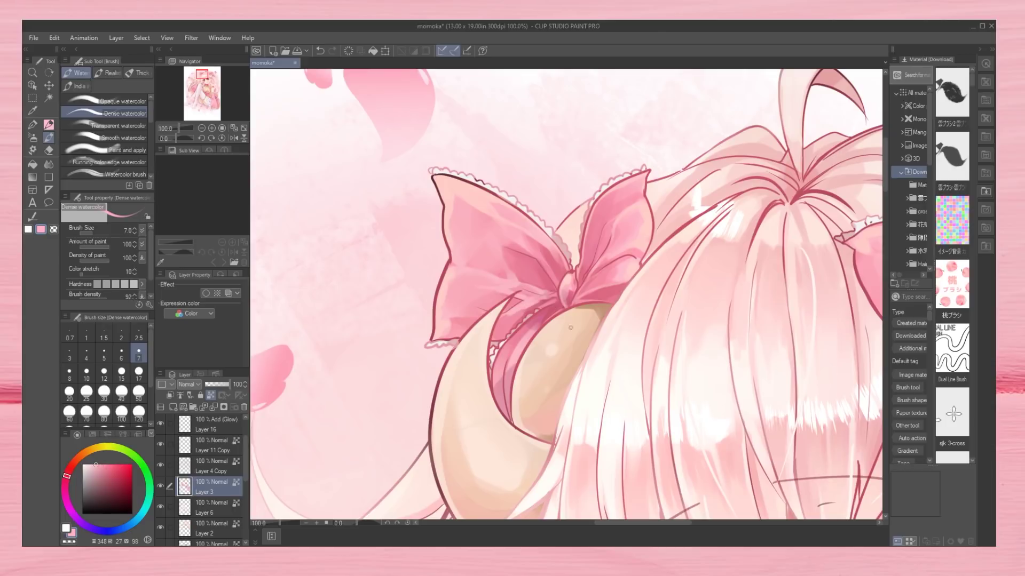
# Shade the shoes and stockings on Layer 6 with pale-pink Transparent watercolor at size 50, and soften them with Blend at size 100.
pyautogui.moveTo(181, 129); pyautogui.dragTo(175, 129)
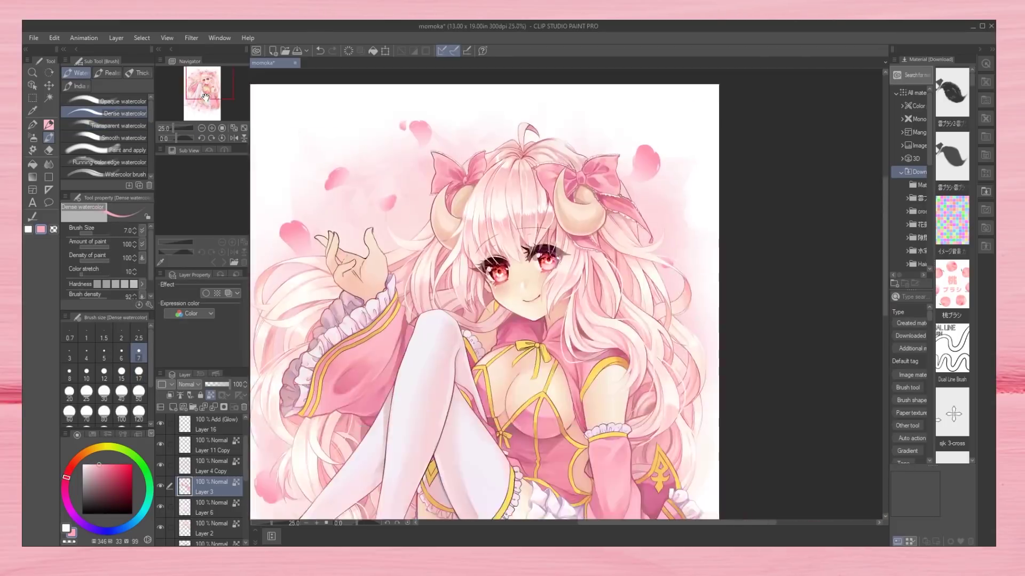
pyautogui.click(219, 504)
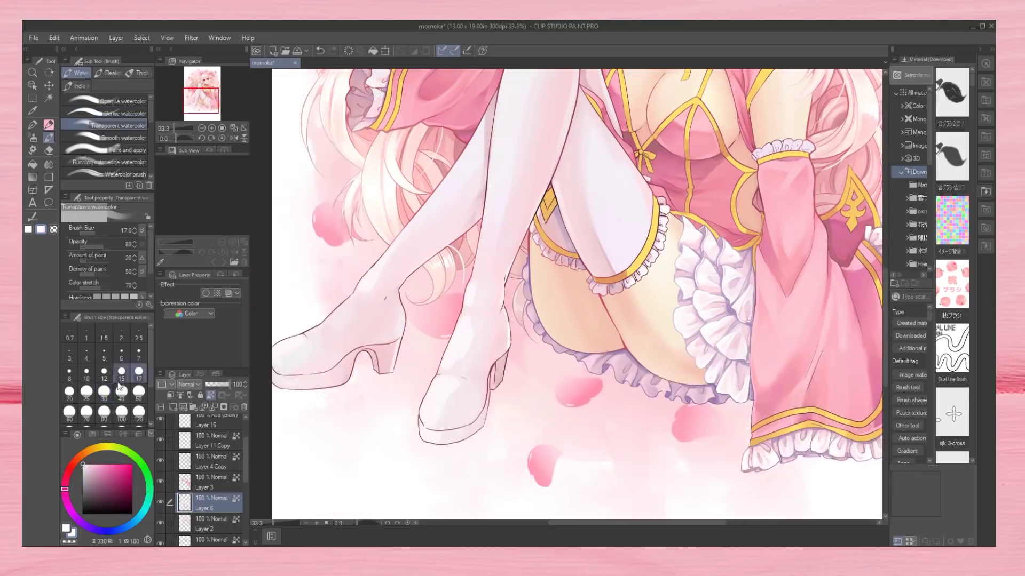
pyautogui.click(104, 394)
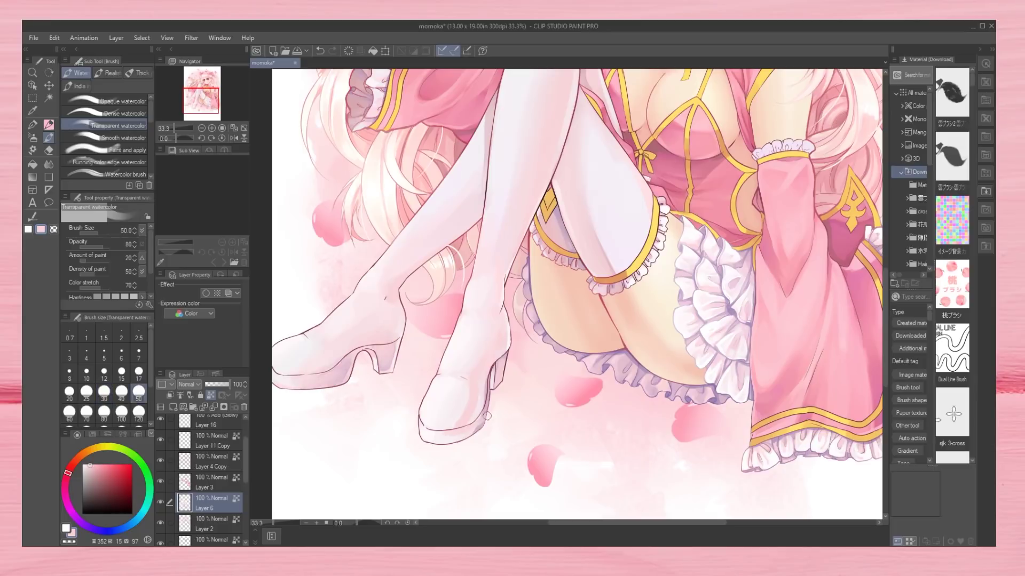
pyautogui.press('j')
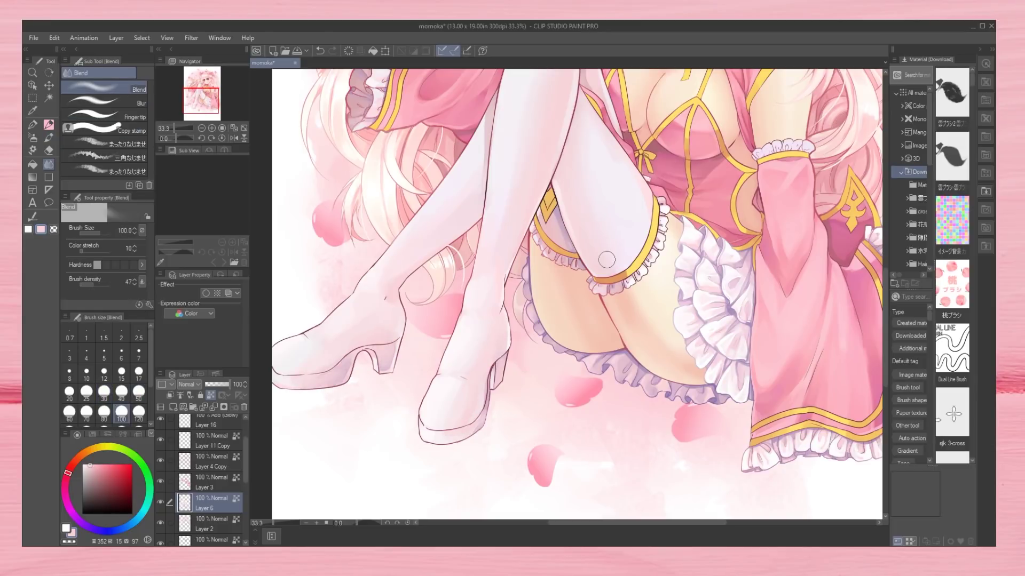
# Tint the line art of the shoes and stockings on Layer 4 Copy with sampled violet Dense watercolor at size 50.
pyautogui.keyDown('alt'); pyautogui.click(607, 260); pyautogui.keyUp('alt')
pyautogui.keyDown('ctrl'); pyautogui.keyDown('shift'); pyautogui.click(607, 260); pyautogui.keyUp('shift'); pyautogui.keyUp('ctrl')
pyautogui.press('b')
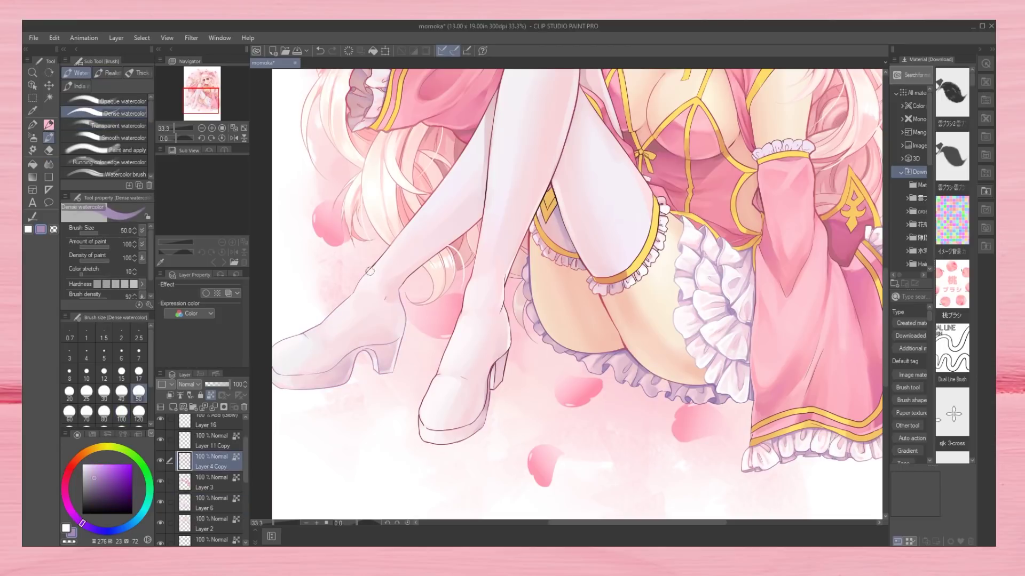
pyautogui.keyDown('alt'); pyautogui.click(561, 144); pyautogui.keyUp('alt')
pyautogui.moveTo(560, 144); pyautogui.dragTo(448, 440)
pyautogui.scroll(-1, 448, 440)
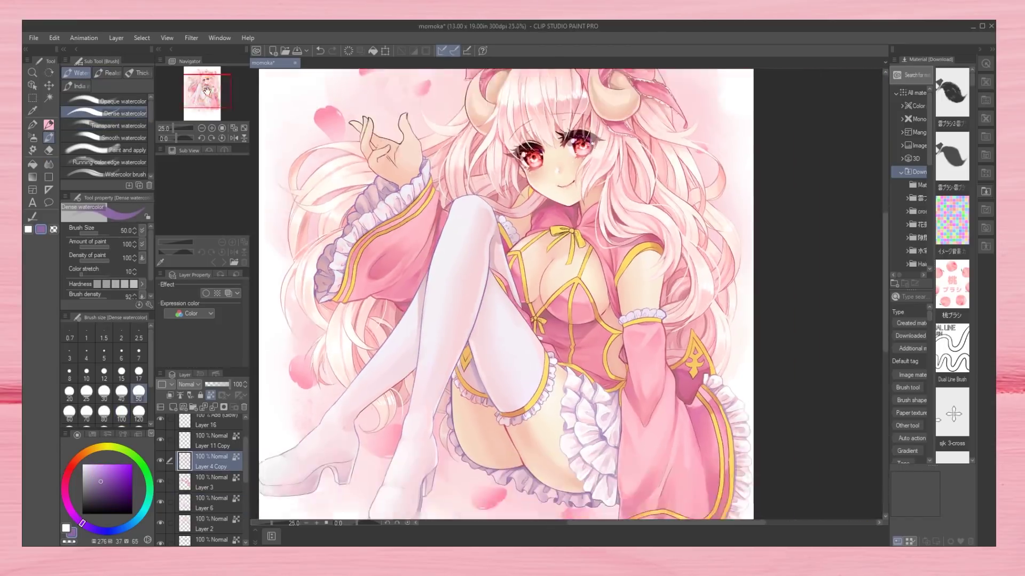
# Shade and blend the stockings on Layer 6 in sampled mauve with Opaque watercolor and Transparent watercolor at size 100.
pyautogui.moveTo(494, 342); pyautogui.dragTo(495, 309)
pyautogui.keyDown('alt'); pyautogui.click(494, 309); pyautogui.keyUp('alt')
pyautogui.press('b')
pyautogui.keyDown('alt'); pyautogui.click(495, 309); pyautogui.keyUp('alt')
pyautogui.keyDown('ctrl'); pyautogui.keyDown('shift'); pyautogui.click(495, 309); pyautogui.keyUp('shift'); pyautogui.keyUp('ctrl')
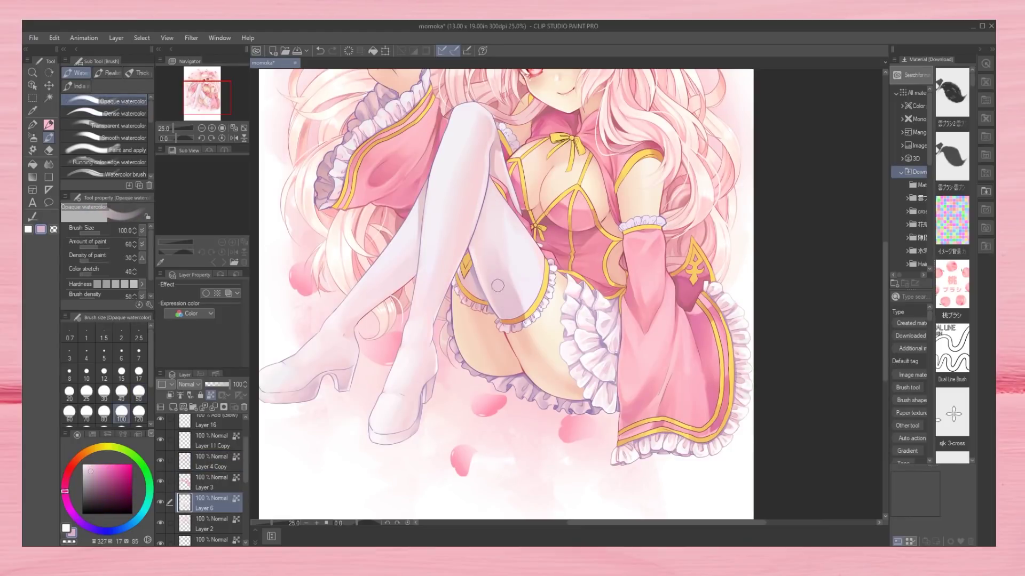
pyautogui.keyDown('alt'); pyautogui.click(486, 189); pyautogui.keyUp('alt')
pyautogui.keyDown('ctrl'); pyautogui.keyDown('shift'); pyautogui.click(486, 189); pyautogui.keyUp('shift'); pyautogui.keyUp('ctrl')
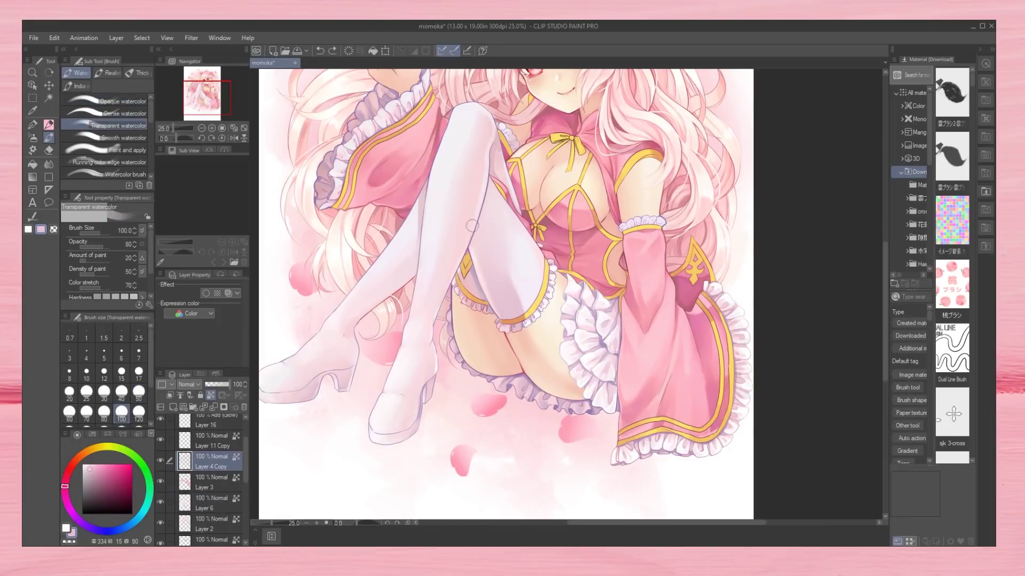
pyautogui.press('b')
pyautogui.hotkey('ctrl', '-')
pyautogui.scroll(2, 197, 92)
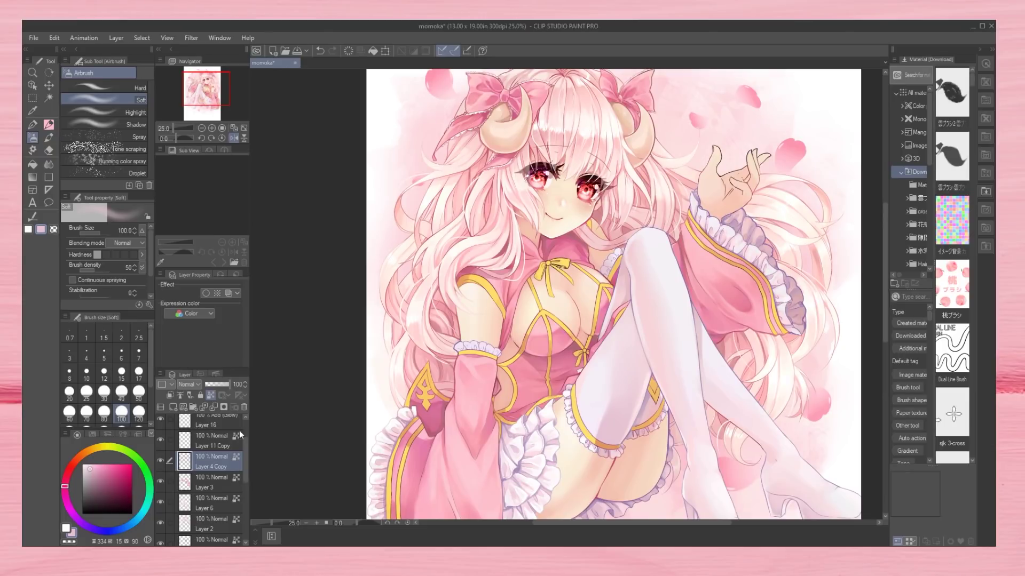
# Paint the detached sleeve's upper cuff frill on Layer 6 with sampled white and mauve Dense watercolor at size 17.
pyautogui.scroll(-1, 239, 431)
pyautogui.click(209, 484)
pyautogui.hotkey('ctrl', '+')
pyautogui.hotkey('ctrl', '+')
pyautogui.press('b')
pyautogui.keyDown('alt'); pyautogui.click(284, 232); pyautogui.keyUp('alt')
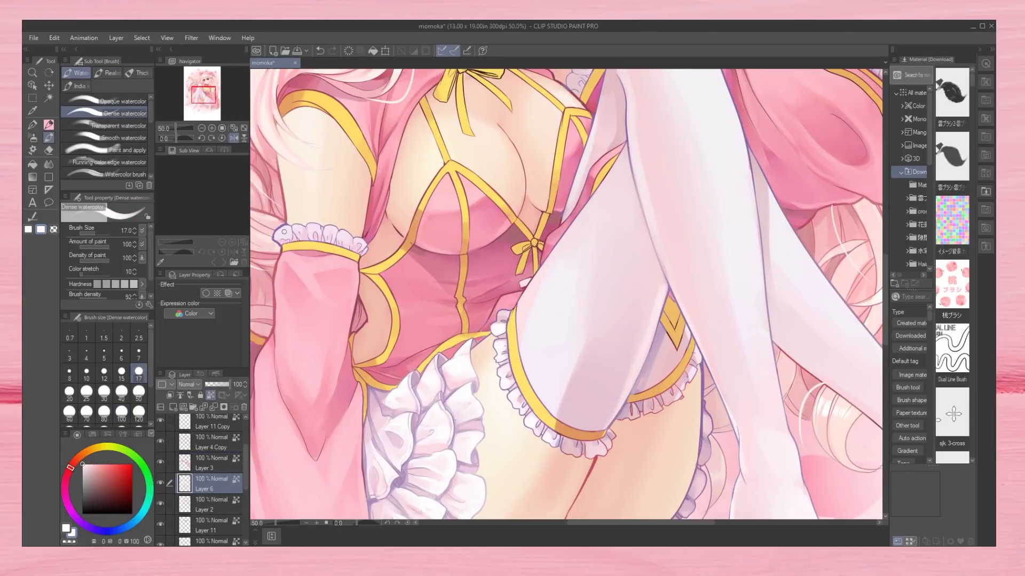
pyautogui.keyDown('alt'); pyautogui.click(349, 249); pyautogui.keyUp('alt')
pyautogui.click(201, 128)
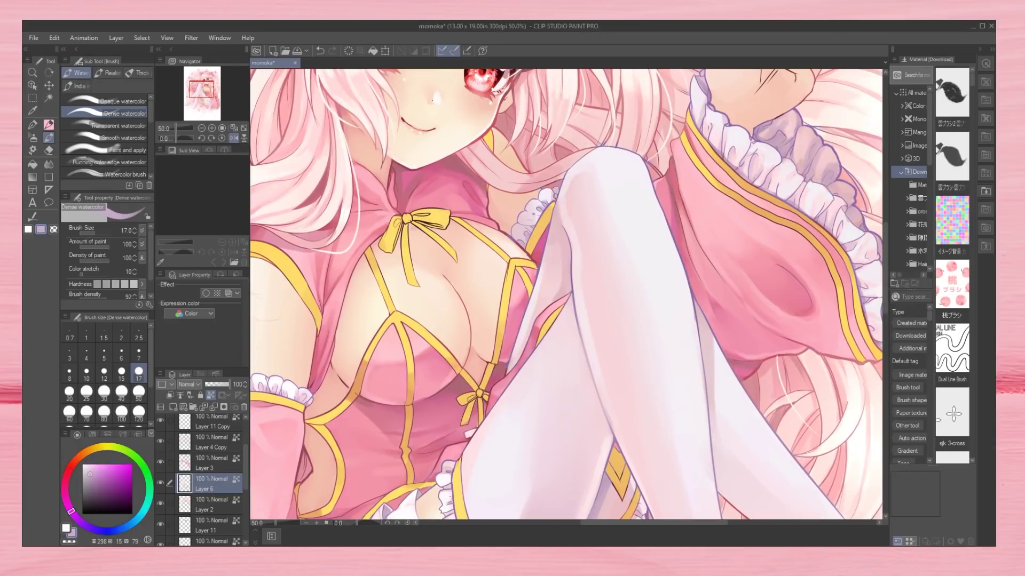
# Deepen the skin shadows on Layer 8 with sampled salmon Dense watercolor at size 30.
pyautogui.click(201, 128)
pyautogui.click(191, 101)
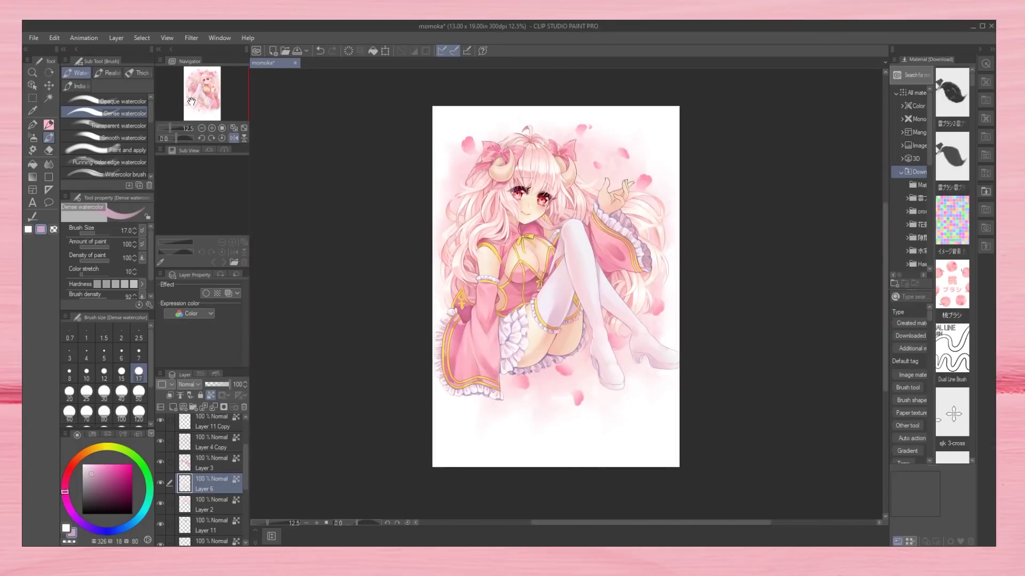
pyautogui.scroll(4, 191, 101)
pyautogui.moveTo(191, 102)
pyautogui.mouseDown()
pyautogui.moveTo(203, 81)
pyautogui.moveTo(201, 101)
pyautogui.mouseUp()
pyautogui.keyDown('alt'); pyautogui.click(567, 270); pyautogui.keyUp('alt')
pyautogui.click(138, 391)
pyautogui.moveTo(584, 251)
pyautogui.mouseDown()
pyautogui.moveTo(515, 373)
pyautogui.moveTo(577, 302)
pyautogui.mouseUp()
pyautogui.scroll(-1, 577, 301)
pyautogui.click(104, 391)
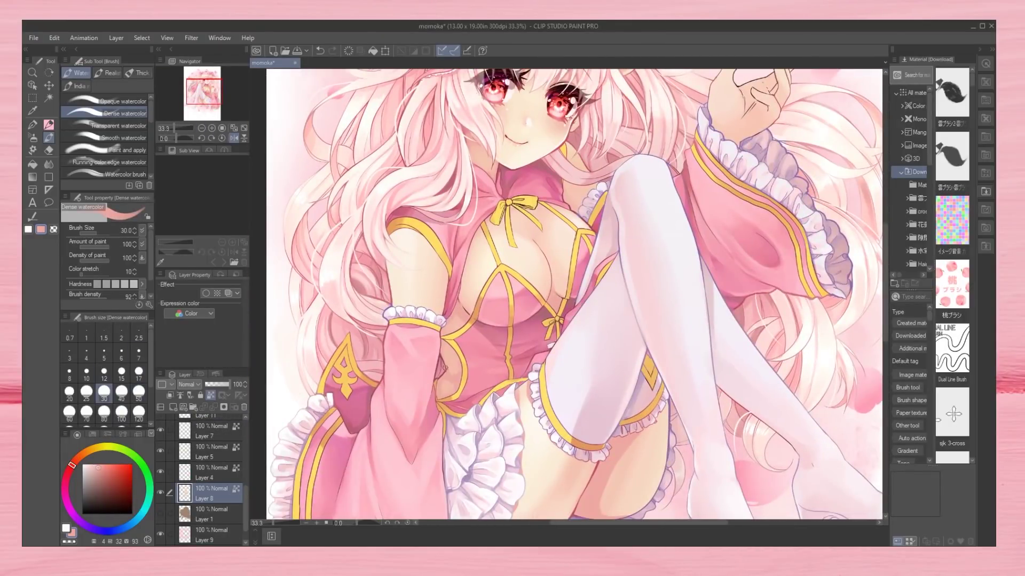
# Soften the thighs' skin shading on Layer 8 with Opaque watercolor and Blend at size 100.
pyautogui.moveTo(576, 511); pyautogui.dragTo(584, 331)
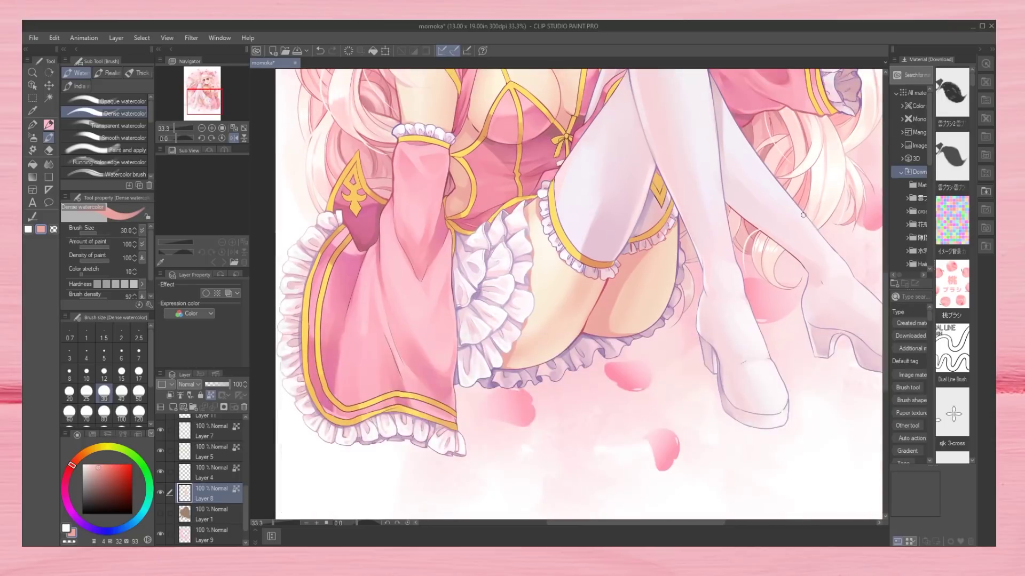
pyautogui.press('.')
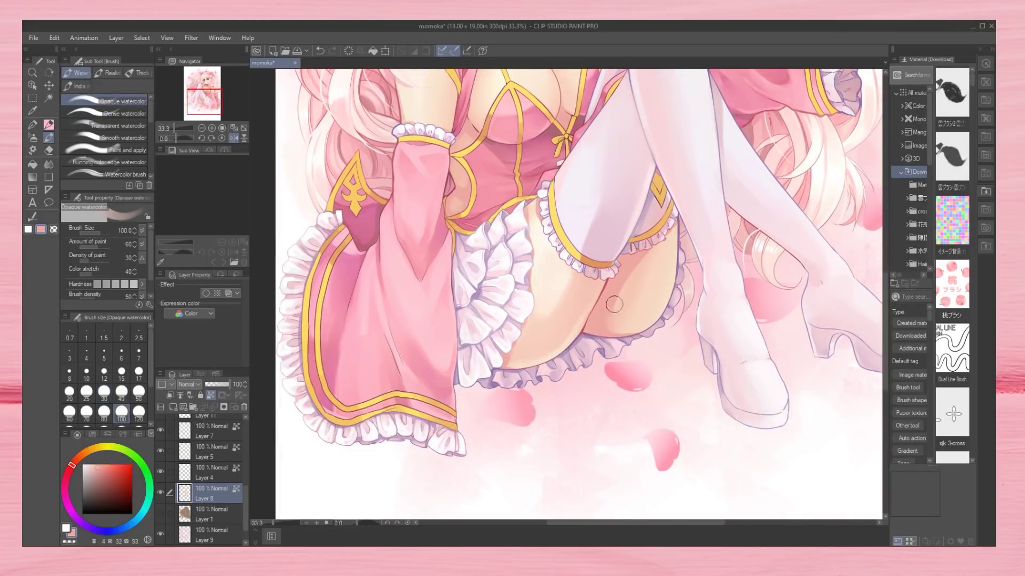
pyautogui.press('j')
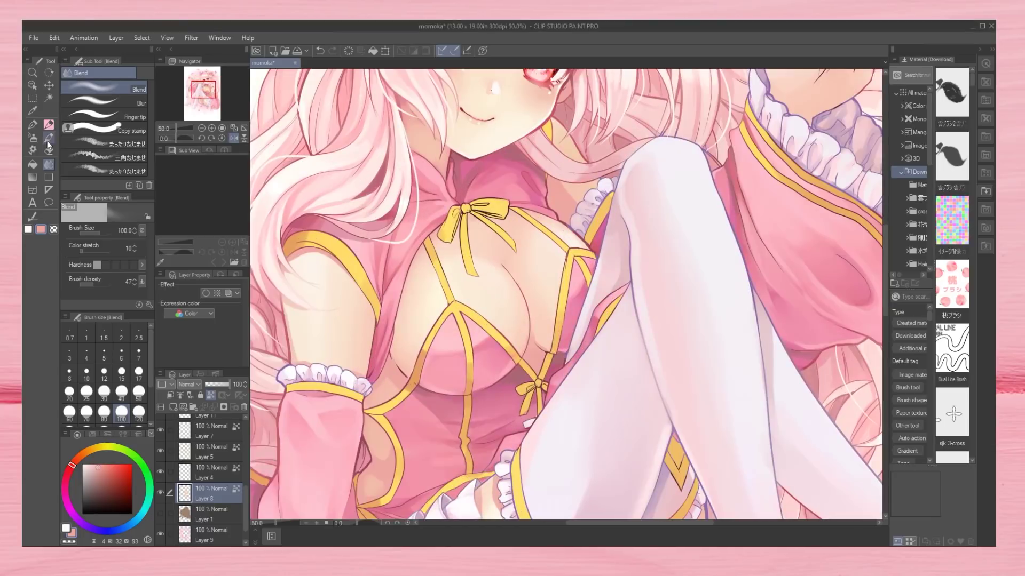
# Shade the stocking's gold cuff trim on Layer 5 with sampled orange and red Dense watercolor at size 17, and soften it with Blend.
pyautogui.click(49, 138)
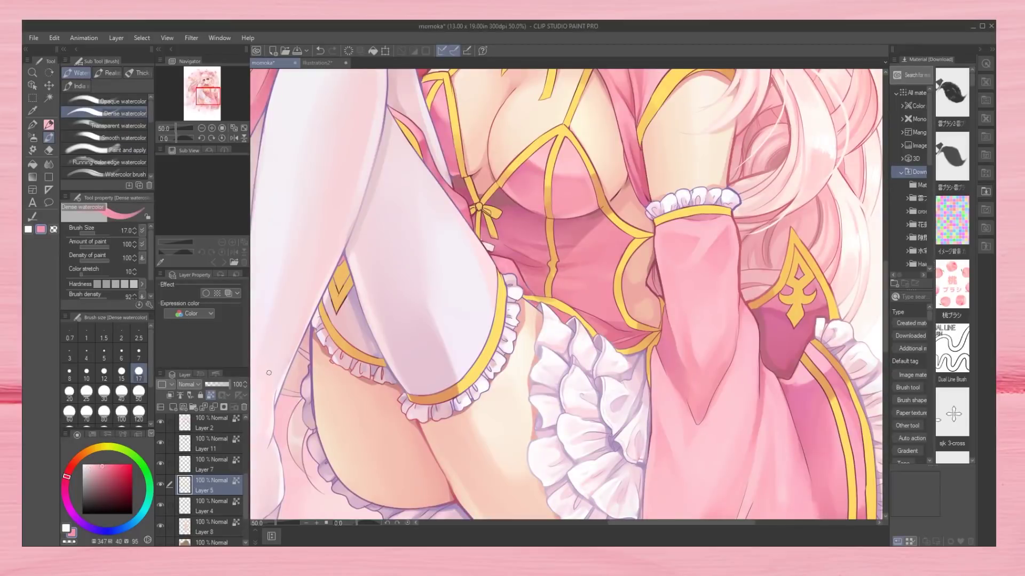
pyautogui.keyDown('alt'); pyautogui.click(449, 393); pyautogui.keyUp('alt')
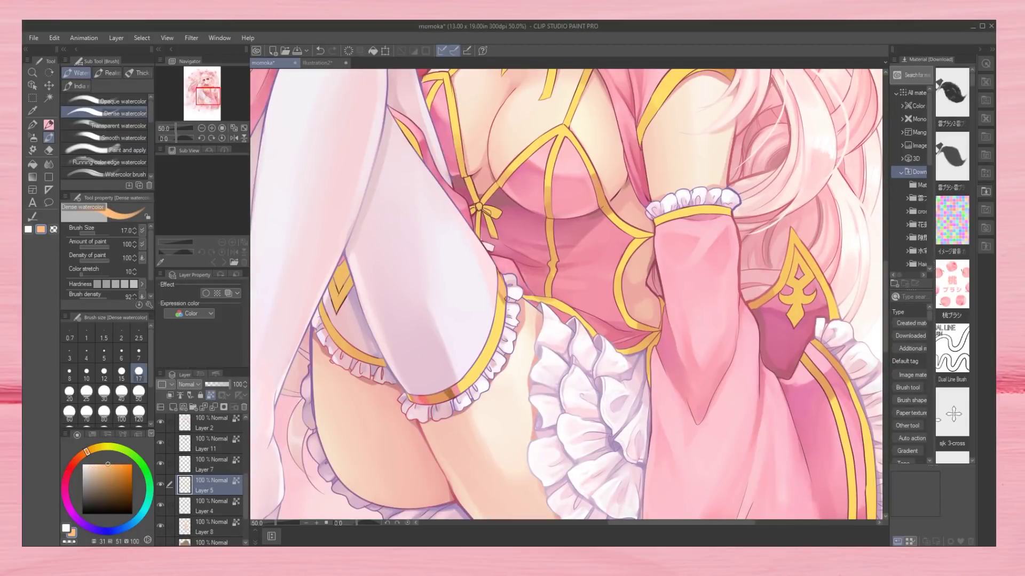
pyautogui.keyDown('alt'); pyautogui.click(442, 387); pyautogui.keyUp('alt')
pyautogui.press('j')
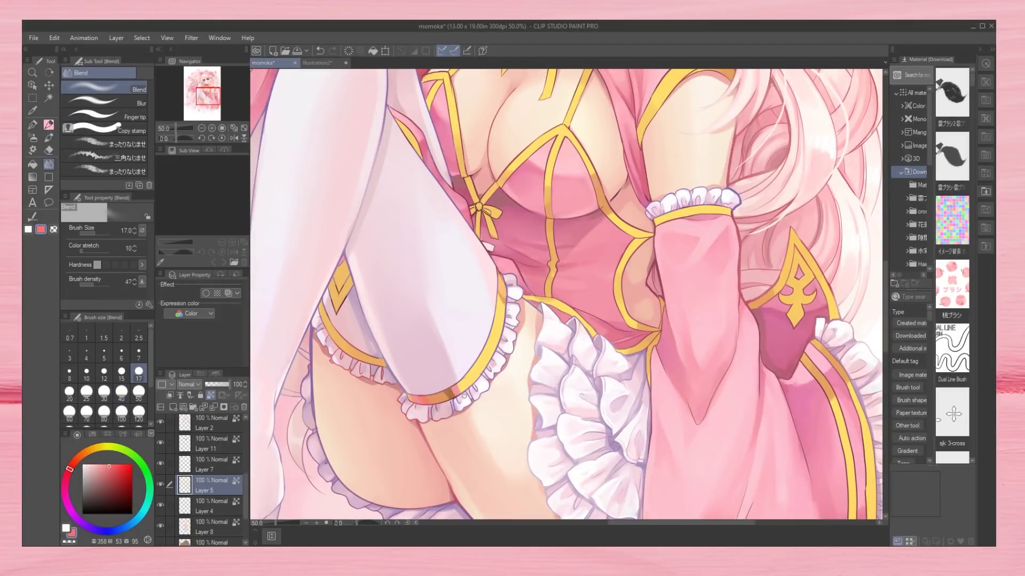
# Shade the garter diamond and bodice's gold trim on Layer 5 with sampled orange Opaque watercolor at sizes 50 and 40.
pyautogui.press('b')
pyautogui.keyDown('alt'); pyautogui.click(568, 328); pyautogui.keyUp('alt')
pyautogui.keyDown('alt'); pyautogui.click(342, 283); pyautogui.keyUp('alt')
pyautogui.press('b')
pyautogui.keyDown('alt'); pyautogui.click(435, 378); pyautogui.keyUp('alt')
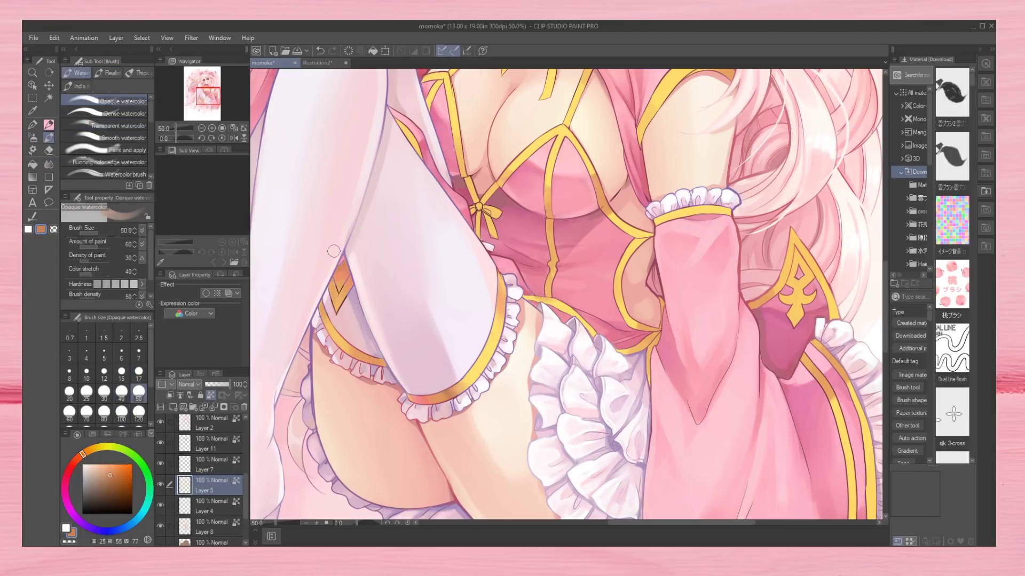
pyautogui.keyDown('alt'); pyautogui.click(515, 165); pyautogui.keyUp('alt')
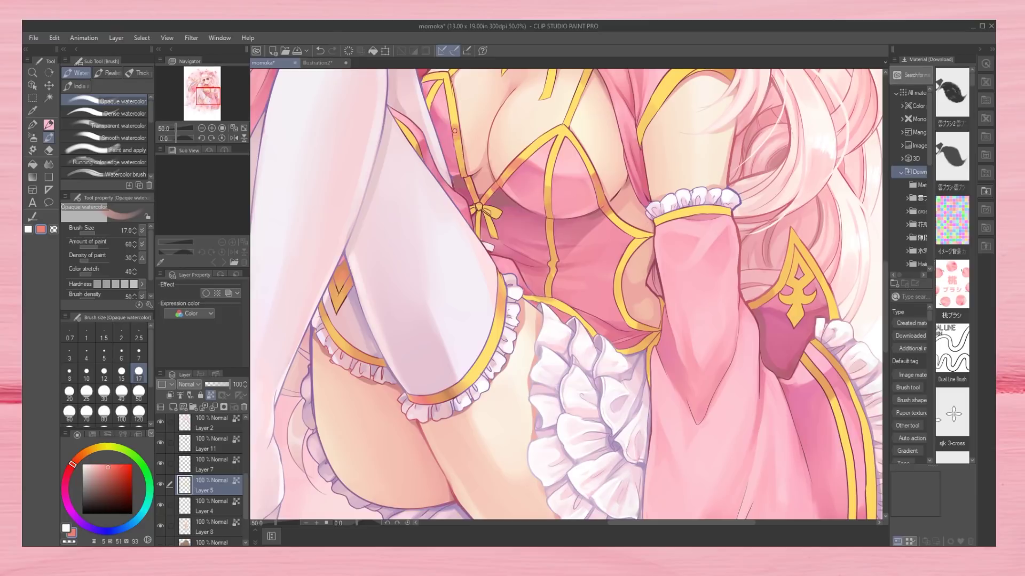
pyautogui.moveTo(427, 102); pyautogui.dragTo(497, 159)
pyautogui.keyDown('alt'); pyautogui.click(637, 189); pyautogui.keyUp('alt')
pyautogui.click(121, 391)
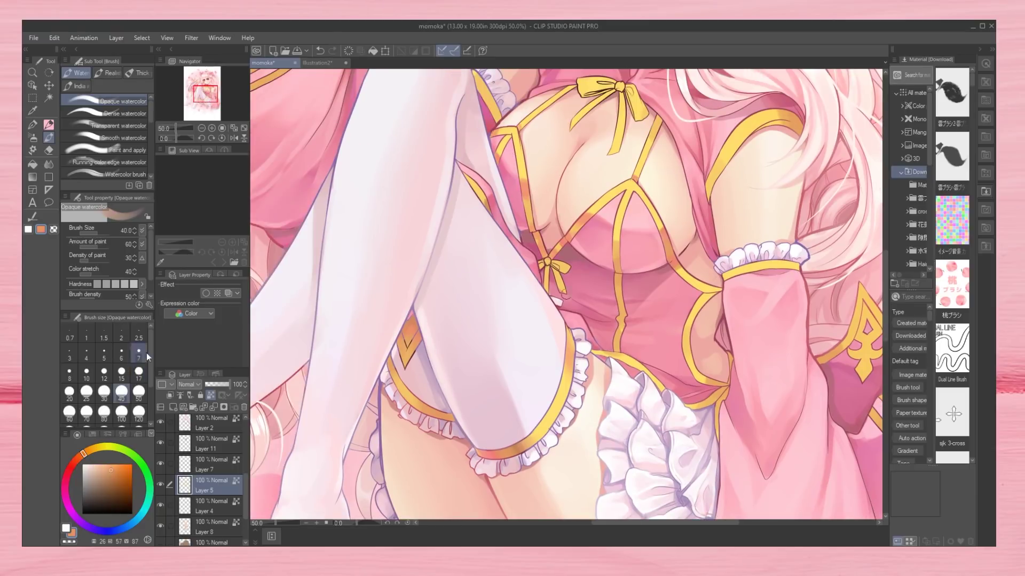
# Paint shadows on the chest bow and shoulder's gold trim on Layer 5 with sampled orange Dense watercolor at size 17.
pyautogui.hotkey('ctrl', '-')
pyautogui.hotkey('ctrl', '-')
pyautogui.hotkey('ctrl', '+')
pyautogui.hotkey('ctrl', '+')
pyautogui.click(125, 113)
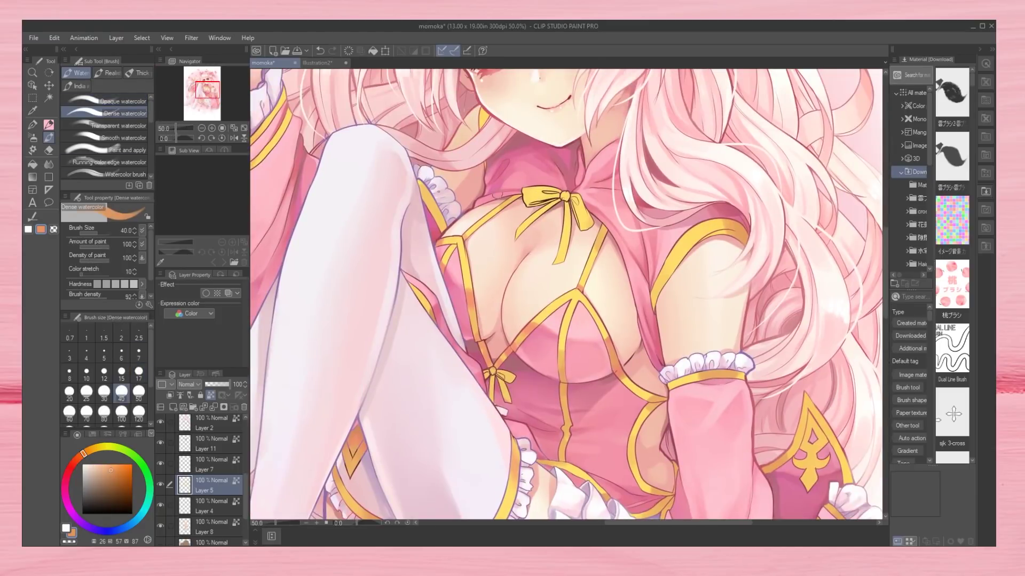
pyautogui.keyDown('alt'); pyautogui.click(566, 198); pyautogui.keyUp('alt')
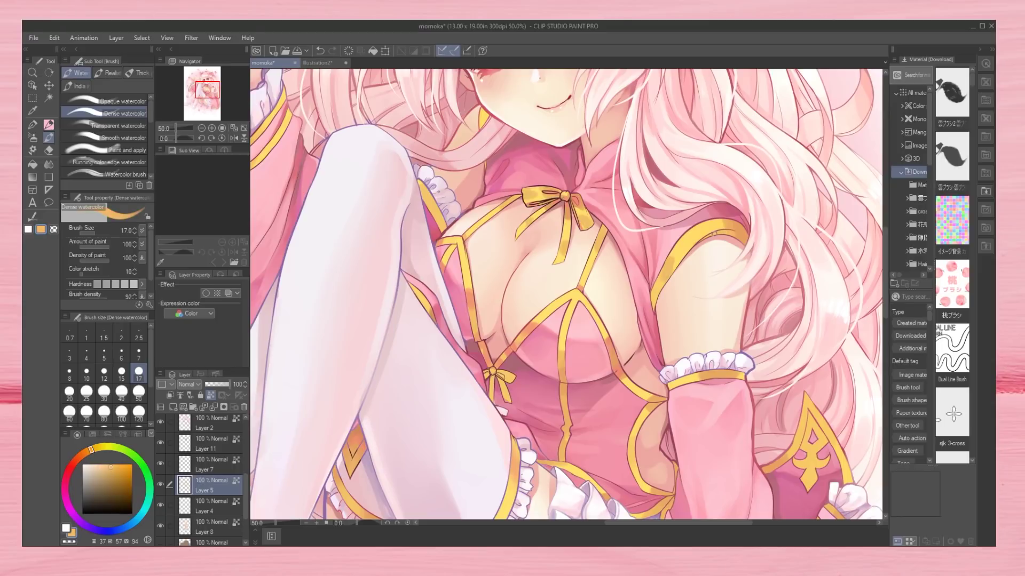
# Shade the gold waist trim, tail-piece emblem and long sleeve's hem bands on Layer 5 with sampled orange and red Dense watercolor at size 17.
pyautogui.keyDown('alt'); pyautogui.click(810, 481); pyautogui.keyUp('alt')
pyautogui.moveTo(809, 481)
pyautogui.mouseDown()
pyautogui.moveTo(726, 342)
pyautogui.moveTo(761, 346)
pyautogui.mouseUp()
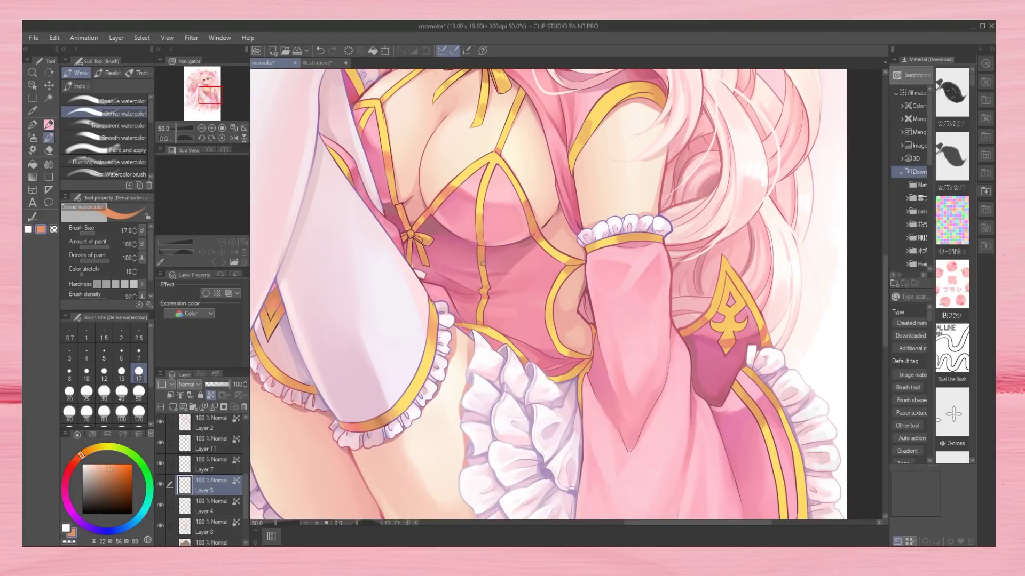
pyautogui.keyDown('alt'); pyautogui.click(550, 320); pyautogui.keyUp('alt')
pyautogui.moveTo(213, 98); pyautogui.dragTo(220, 110)
pyautogui.scroll(-1, 714, 139)
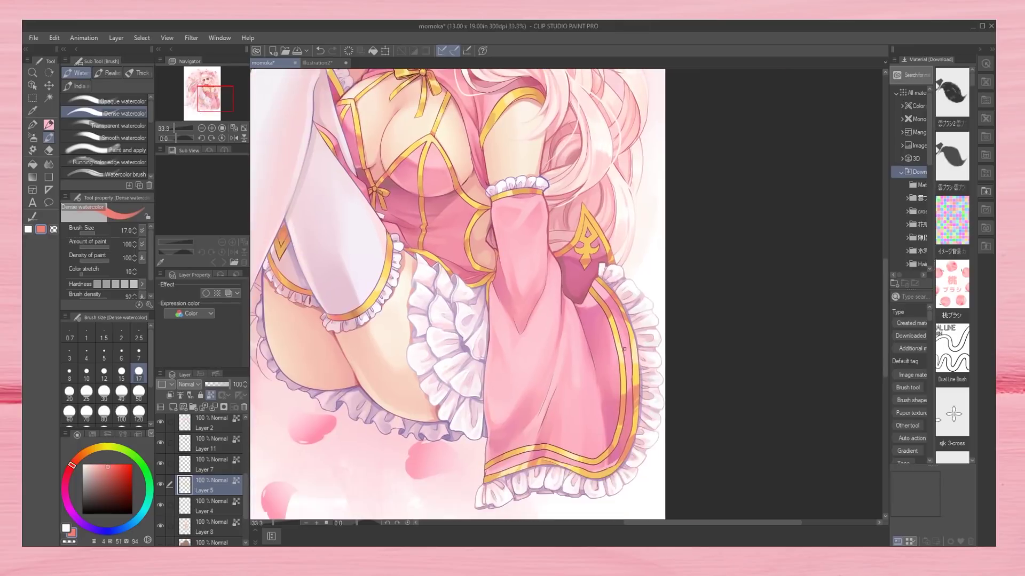
pyautogui.moveTo(743, 400); pyautogui.dragTo(623, 396)
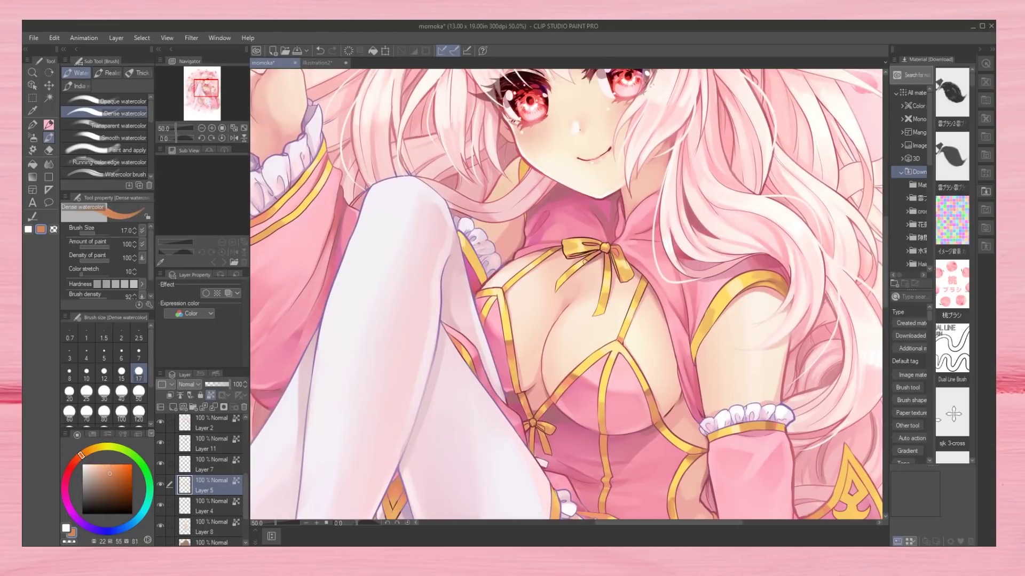
# Refine the gold bow and bodice trim on Layer 5 with sampled light-orange Dense watercolor at size 17.
pyautogui.keyDown('alt'); pyautogui.click(521, 171); pyautogui.keyUp('alt')
pyautogui.keyDown('alt'); pyautogui.click(612, 253); pyautogui.keyUp('alt')
pyautogui.keyDown('alt'); pyautogui.click(698, 344); pyautogui.keyUp('alt')
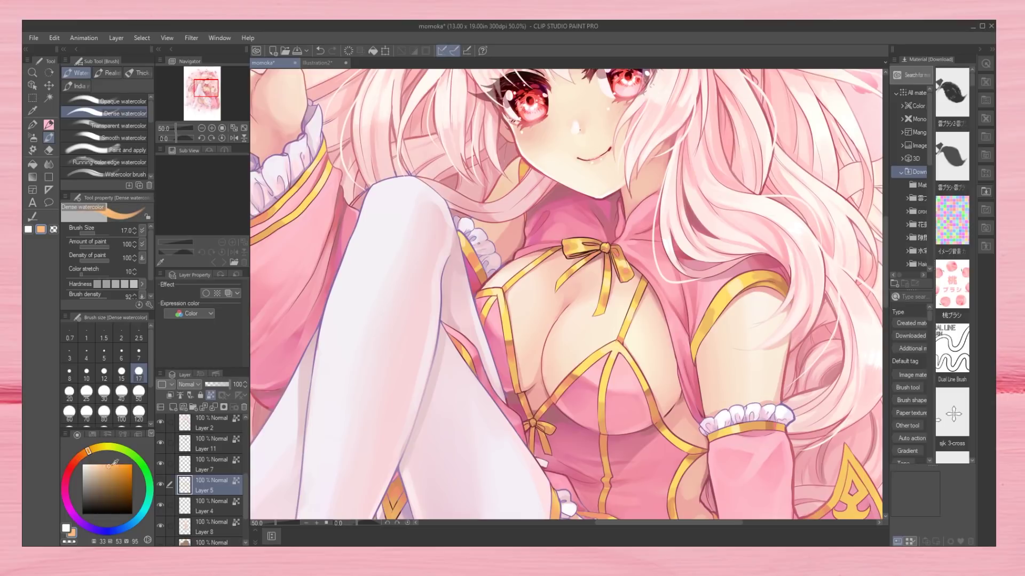
# Tint the gold trim's line art on Layer 4 Copy with brown and yellow Soft airbrush at size 40, and save the illustration.
pyautogui.keyDown('alt'); pyautogui.click(602, 377); pyautogui.keyUp('alt')
pyautogui.press('b')
pyautogui.keyDown('ctrl'); pyautogui.keyDown('shift'); pyautogui.click(601, 376); pyautogui.keyUp('shift'); pyautogui.keyUp('ctrl')
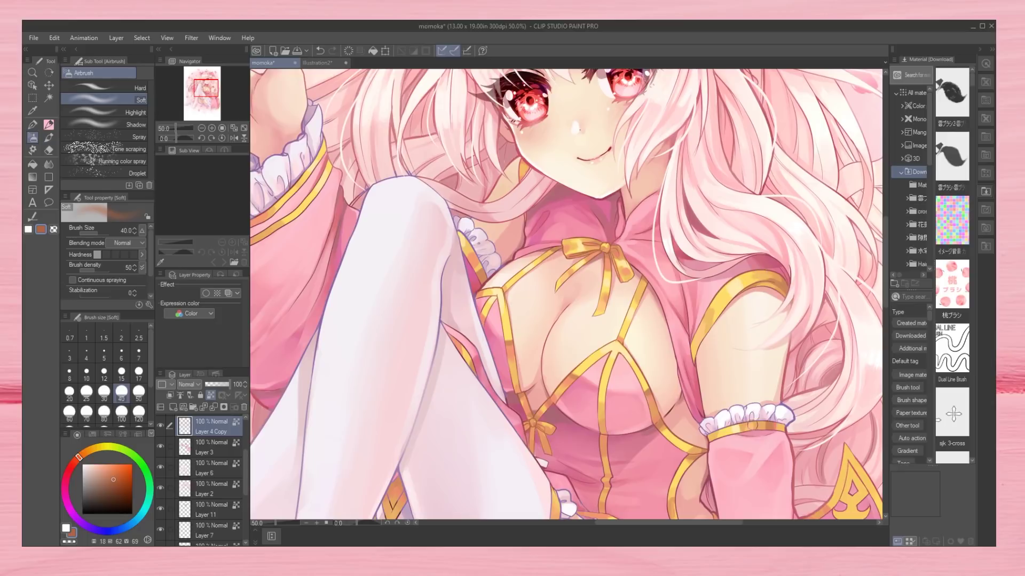
pyautogui.moveTo(251, 244); pyautogui.dragTo(439, 217)
pyautogui.scroll(-3, 178, 102)
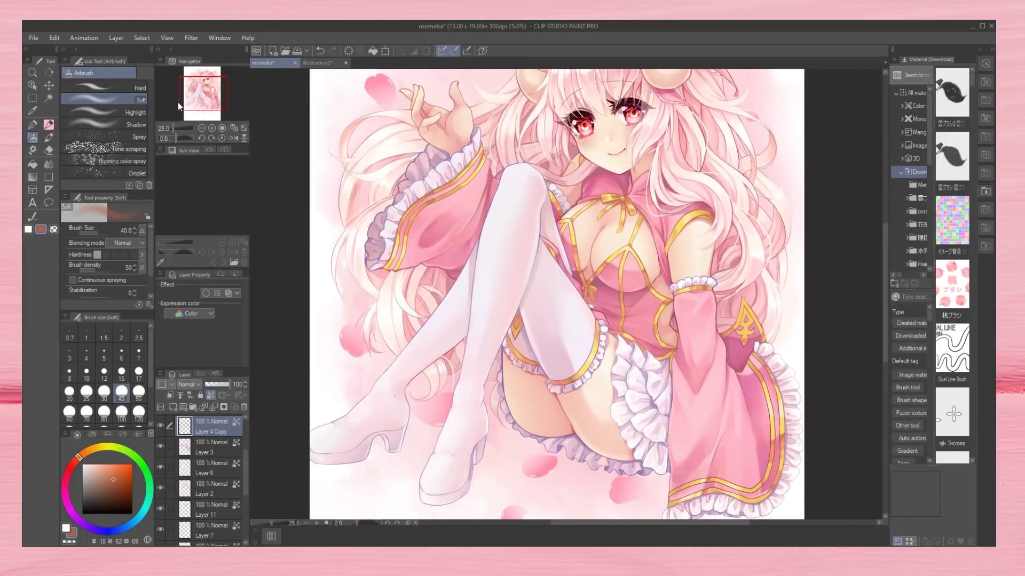
pyautogui.scroll(2, 178, 101)
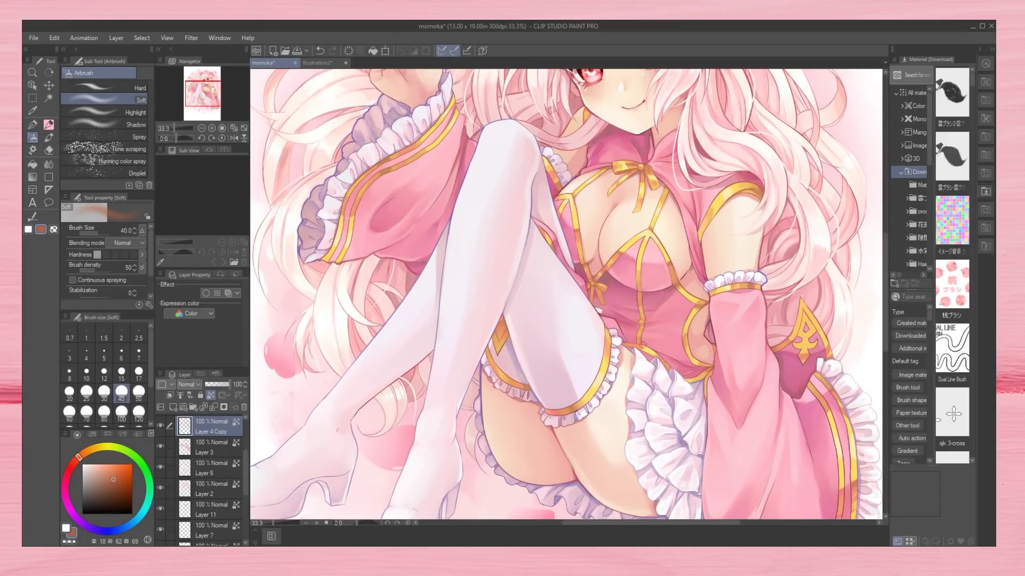
pyautogui.moveTo(823, 366); pyautogui.dragTo(663, 174)
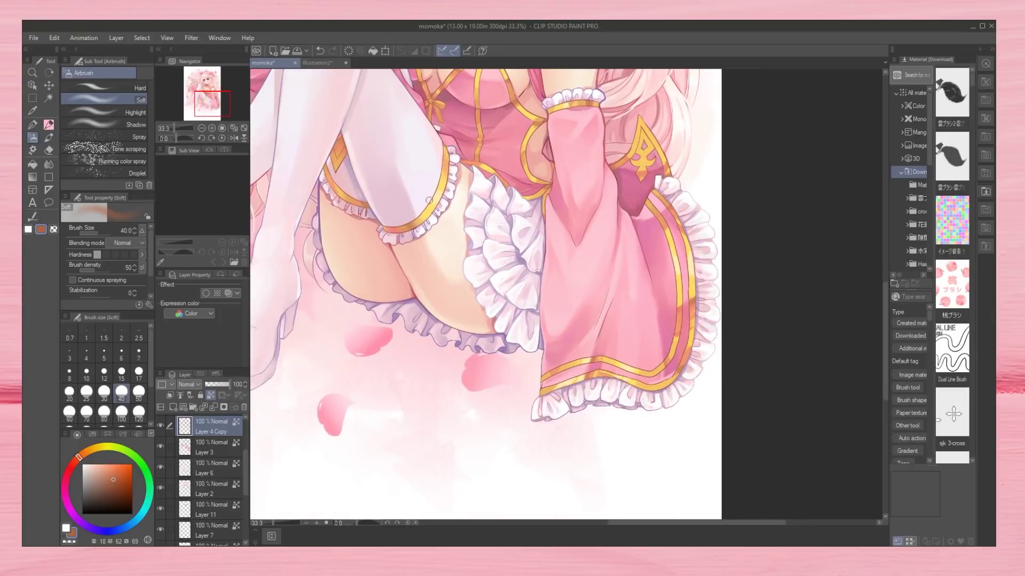
pyautogui.keyDown('alt'); pyautogui.click(557, 101); pyautogui.keyUp('alt')
pyautogui.moveTo(514, 133); pyautogui.dragTo(738, 325)
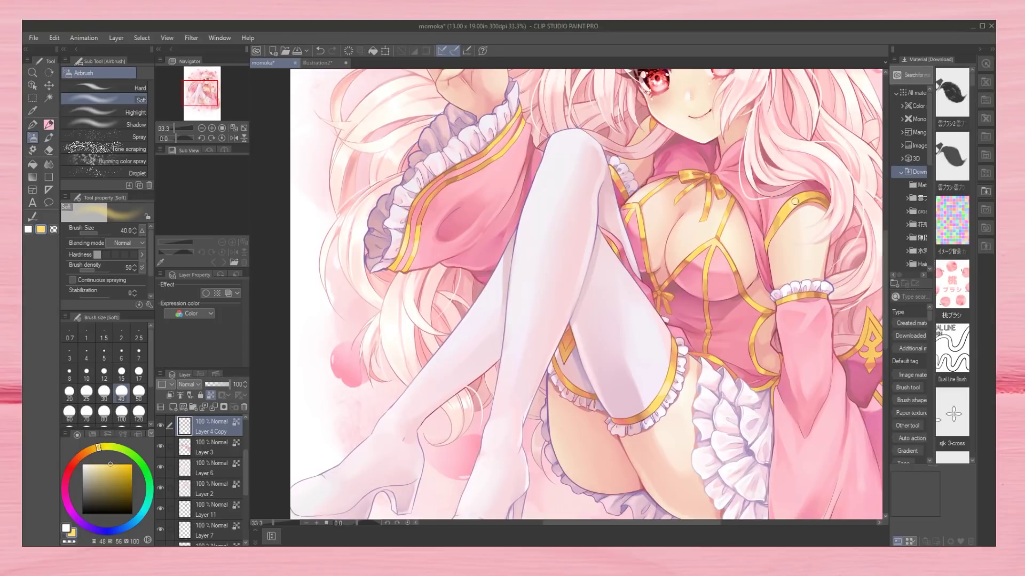
pyautogui.hotkey('ctrl', '0')
pyautogui.hotkey('ctrl', 's')
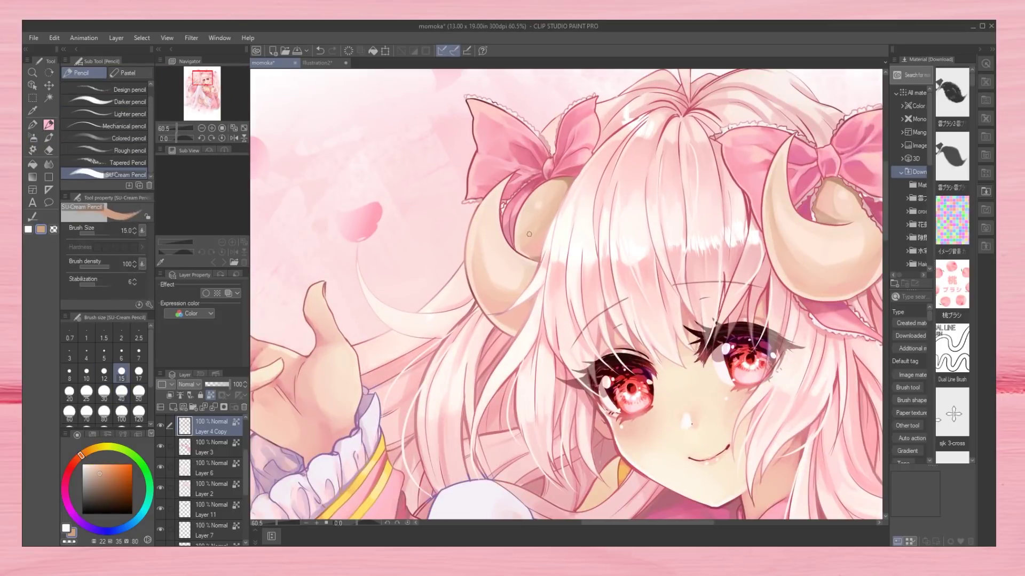
# Draw curved groove lines on both horns on Layer 7 with the brown SU-Cream Pencil at size 15.
pyautogui.click(184, 436)
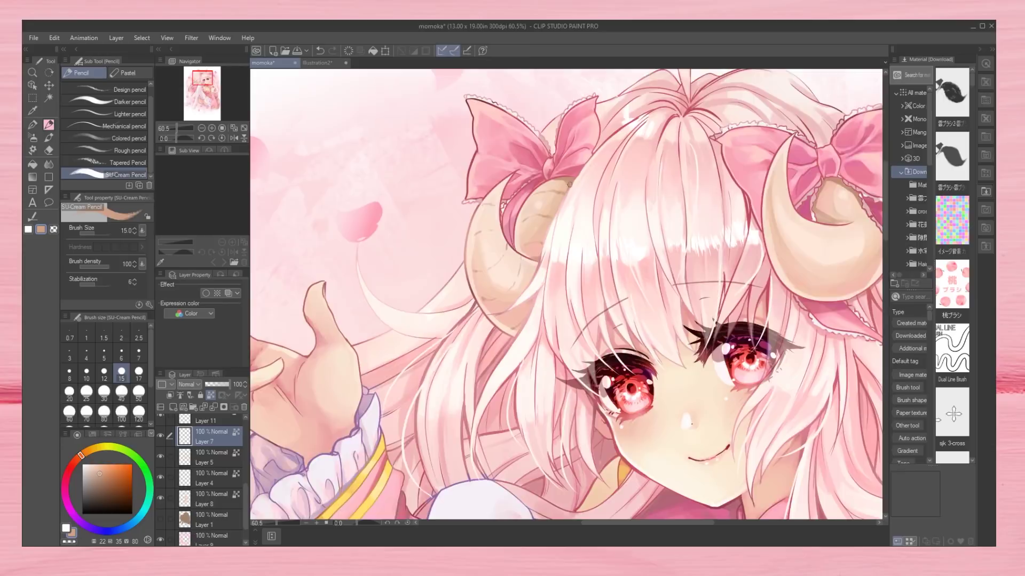
pyautogui.moveTo(192, 129); pyautogui.dragTo(187, 139)
pyautogui.hotkey('ctrl', '+')
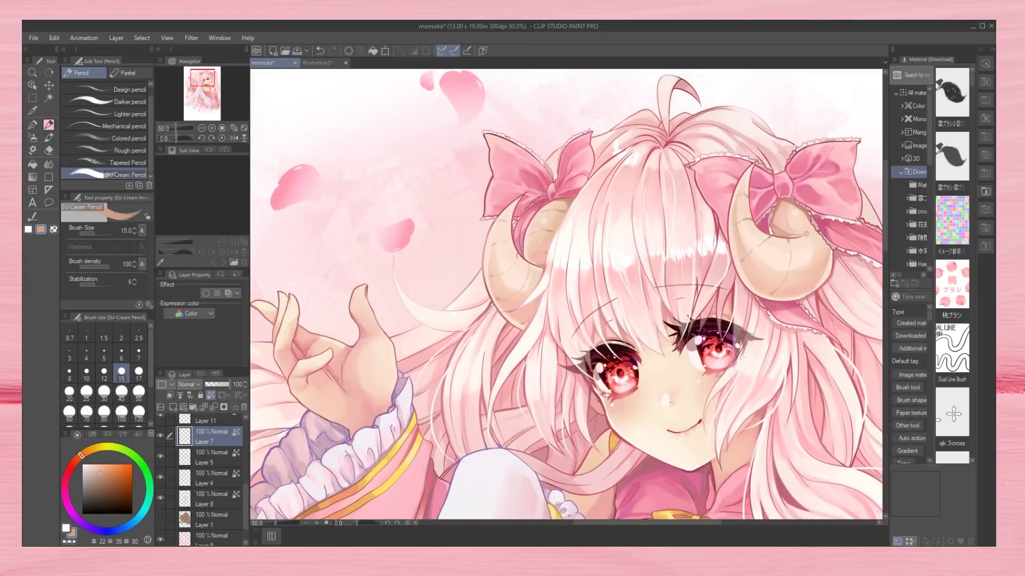
pyautogui.hotkey('ctrl', '-')
pyautogui.hotkey('ctrl', '-')
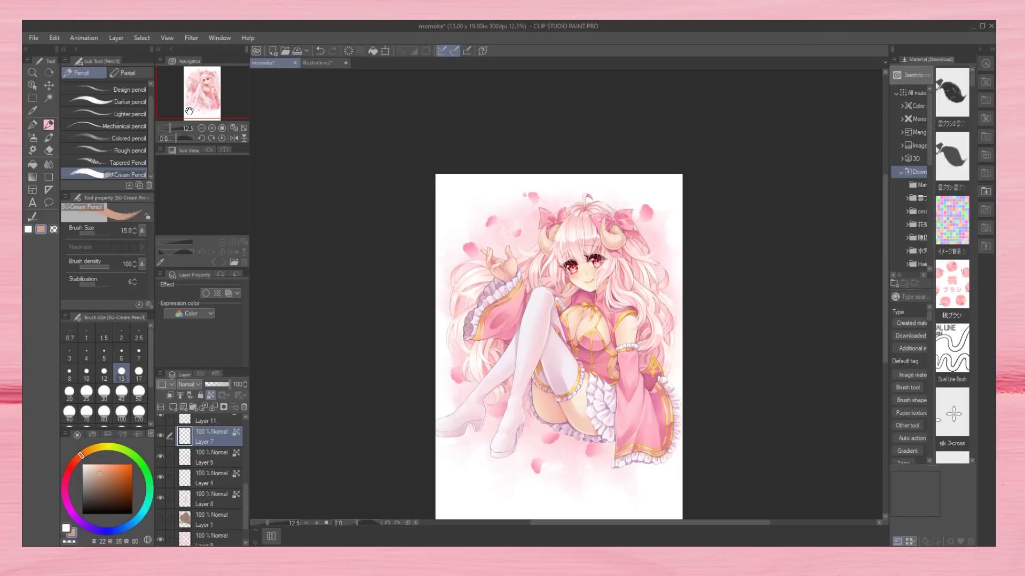
# Strengthen the bodice and shoulder trim shadows on Layer 5 with sampled orange Dense watercolor at size 17.
pyautogui.scroll(2, 190, 111)
pyautogui.click(204, 457)
pyautogui.click(49, 137)
pyautogui.click(118, 126)
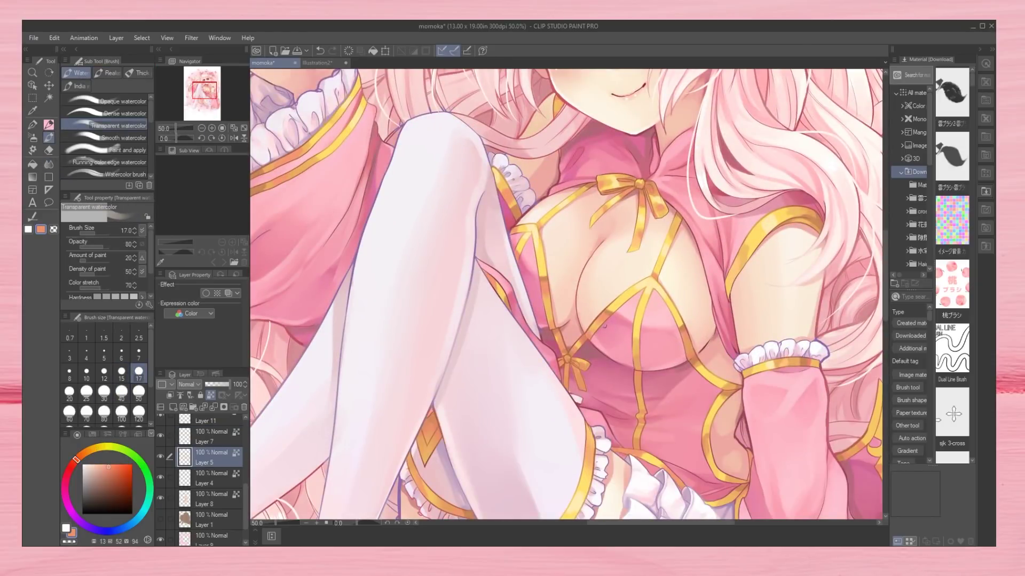
pyautogui.click(119, 113)
pyautogui.scroll(1, 606, 310)
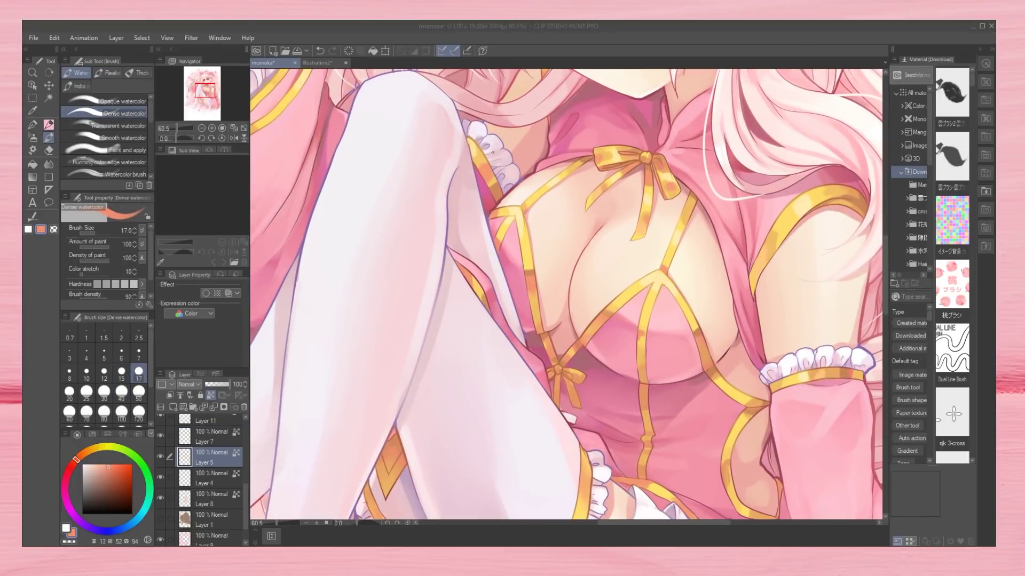
pyautogui.keyDown('alt'); pyautogui.click(672, 333); pyautogui.keyUp('alt')
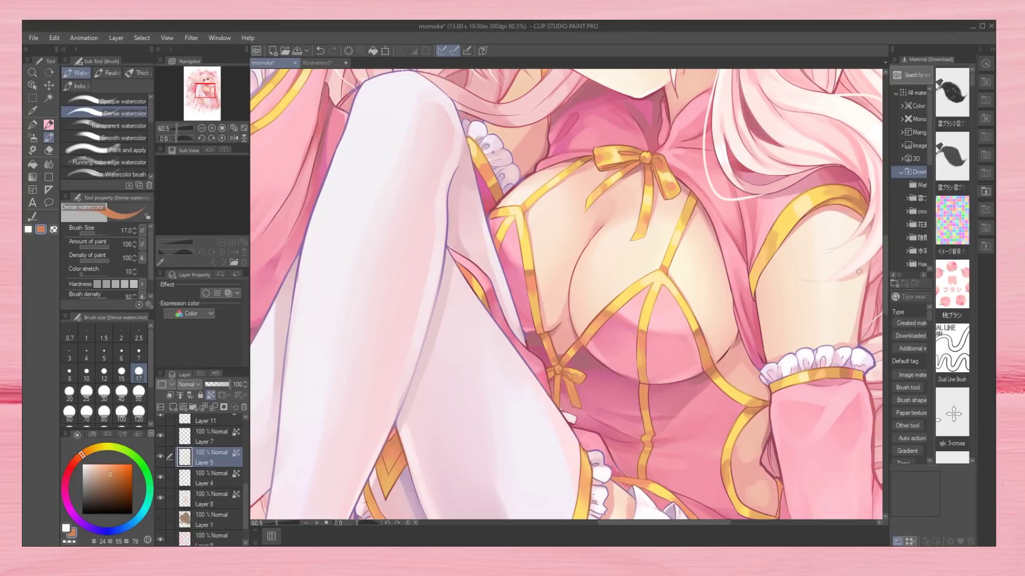
# Blend the bodice and shoulder's gold trim on Layer 5 with sampled orange and yellow Transparent watercolor at size 17.
pyautogui.press('.')
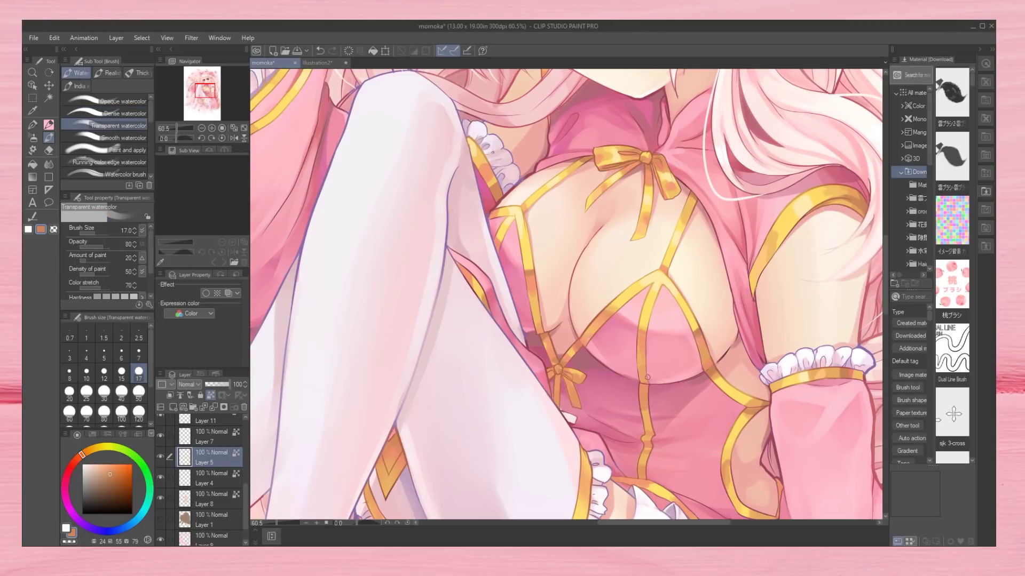
pyautogui.keyDown('alt'); pyautogui.click(537, 271); pyautogui.keyUp('alt')
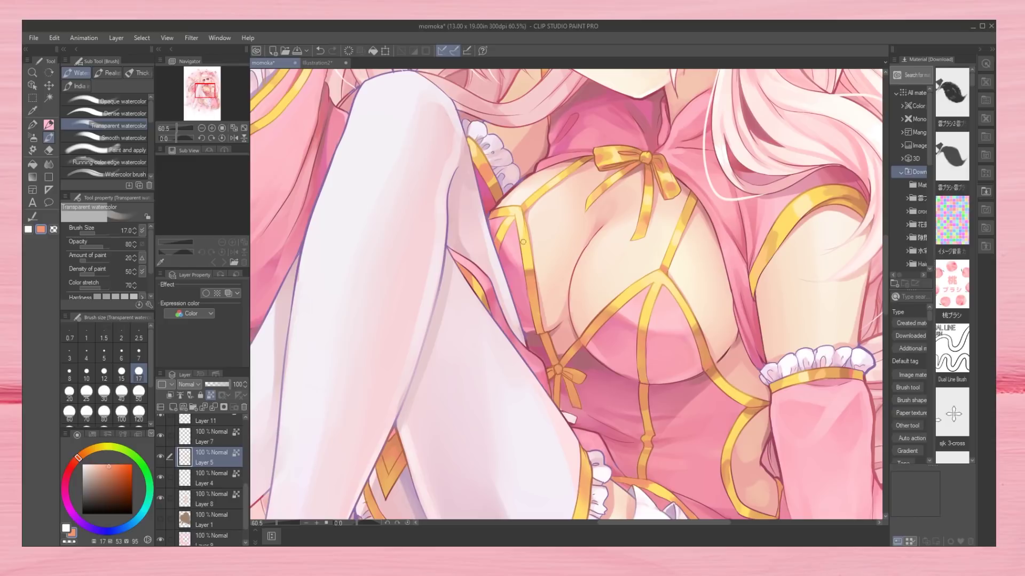
pyautogui.keyDown('alt'); pyautogui.click(500, 240); pyautogui.keyUp('alt')
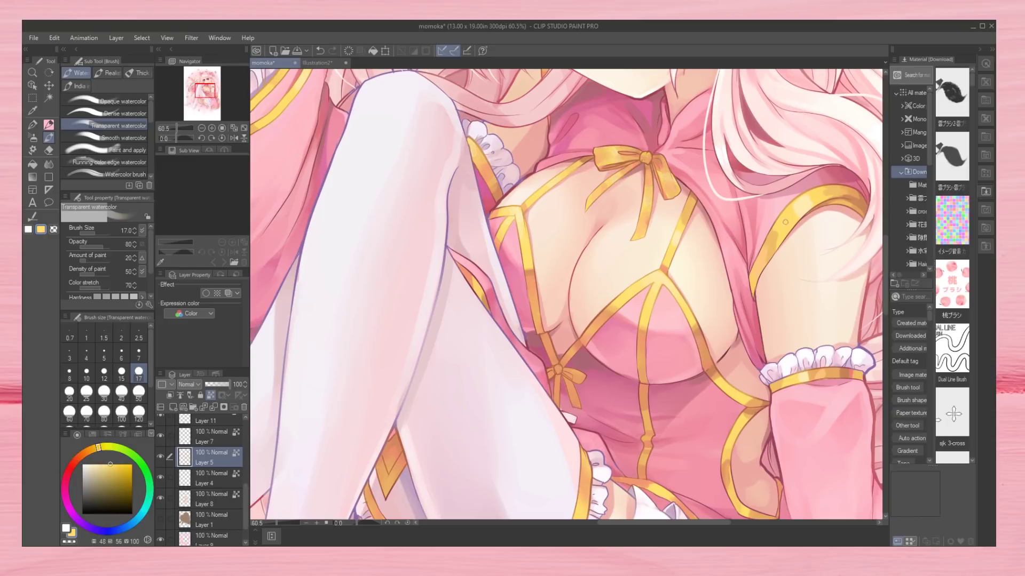
# Shade the gold trim on the waist, stocking cuff and emblem on Layer 5 with sampled yellow and orange Transparent watercolor at size 25.
pyautogui.moveTo(751, 400); pyautogui.dragTo(587, 190)
pyautogui.press(']')
pyautogui.press(']')
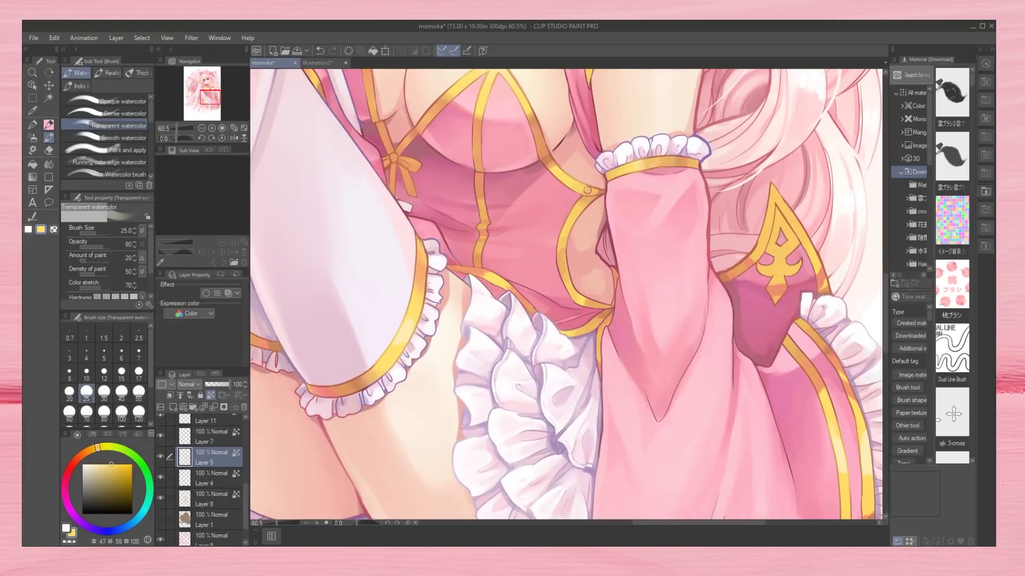
pyautogui.keyDown('alt'); pyautogui.click(395, 353); pyautogui.keyUp('alt')
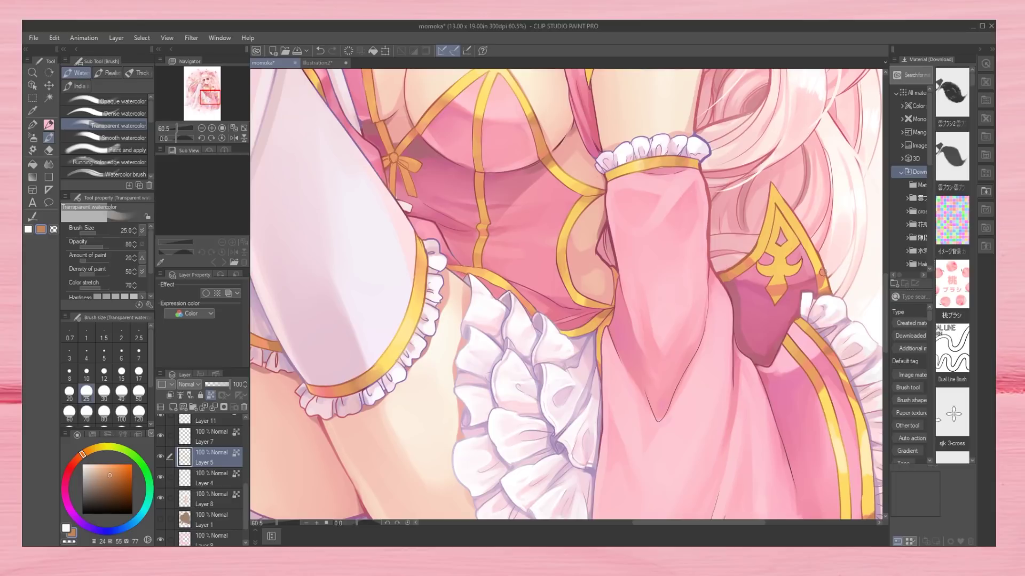
pyautogui.keyDown('alt'); pyautogui.click(774, 213); pyautogui.keyUp('alt')
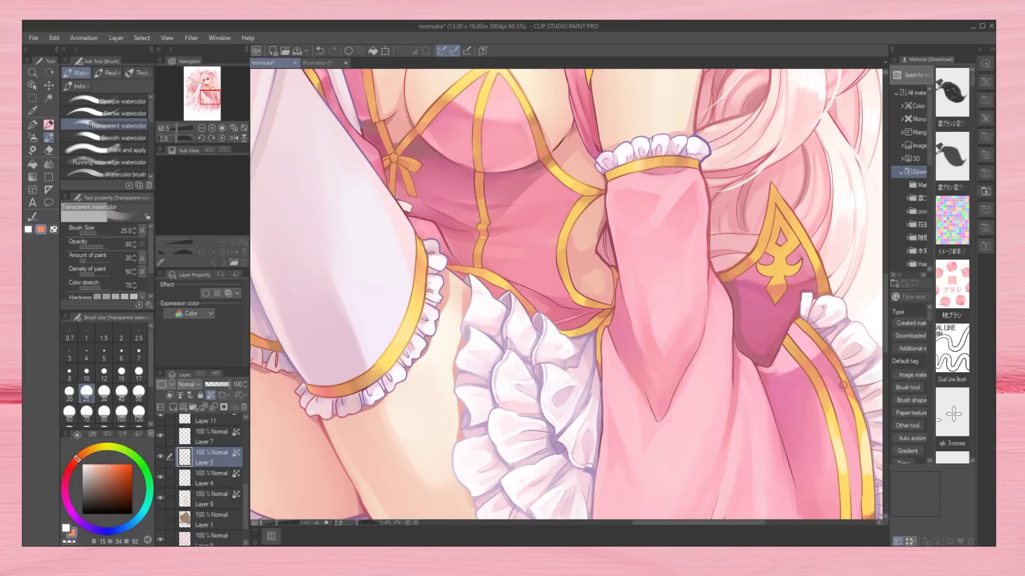
# Blend the gold bands along the sleeve hems on Layer 5 with sampled yellow and orange Transparent watercolor at size 25.
pyautogui.moveTo(827, 395); pyautogui.dragTo(667, 134)
pyautogui.keyDown('alt'); pyautogui.click(676, 353); pyautogui.keyUp('alt')
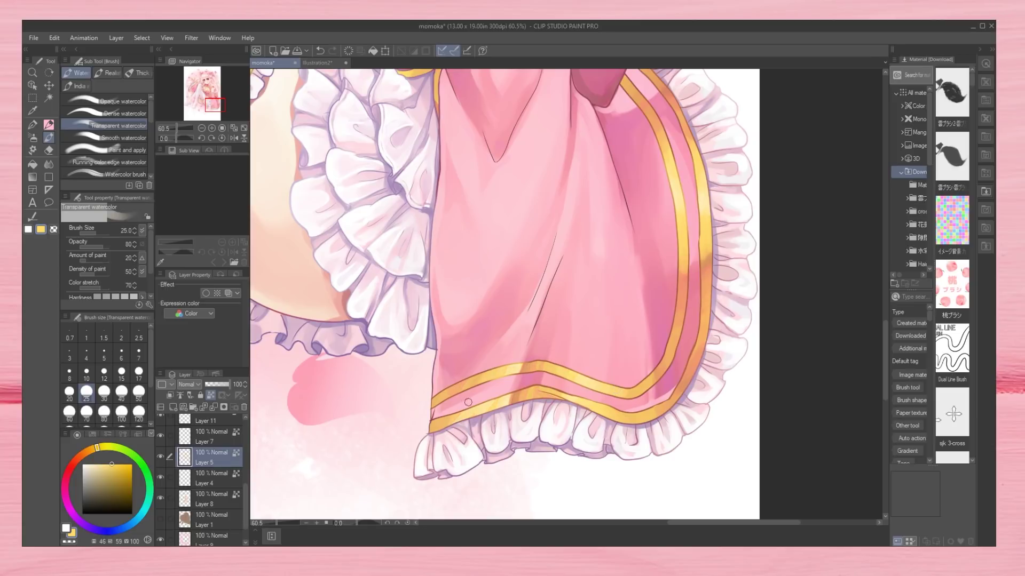
pyautogui.hotkey('ctrl', '-')
pyautogui.hotkey('ctrl', '-')
pyautogui.hotkey('ctrl', '-')
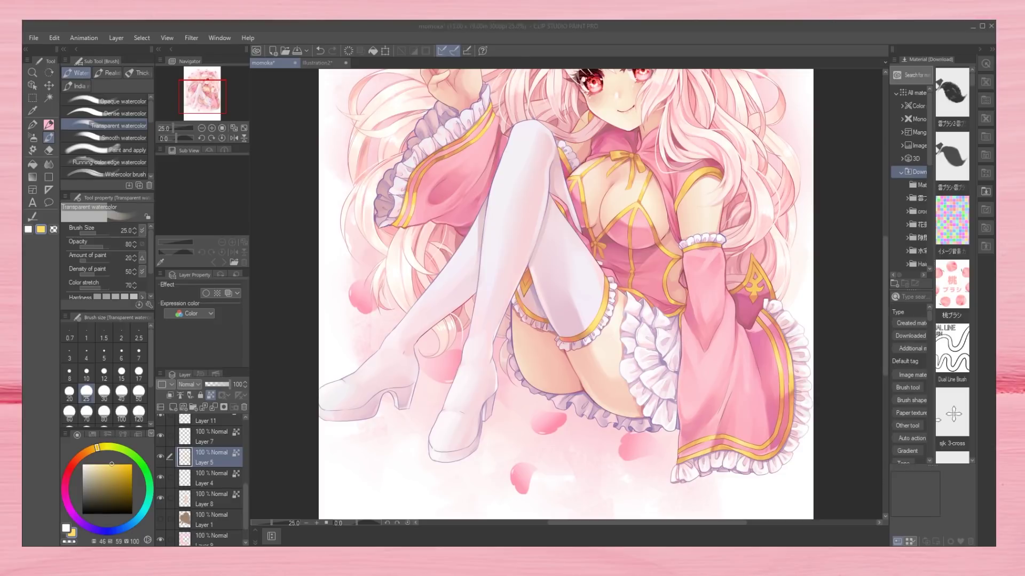
pyautogui.hotkey('ctrl', '+')
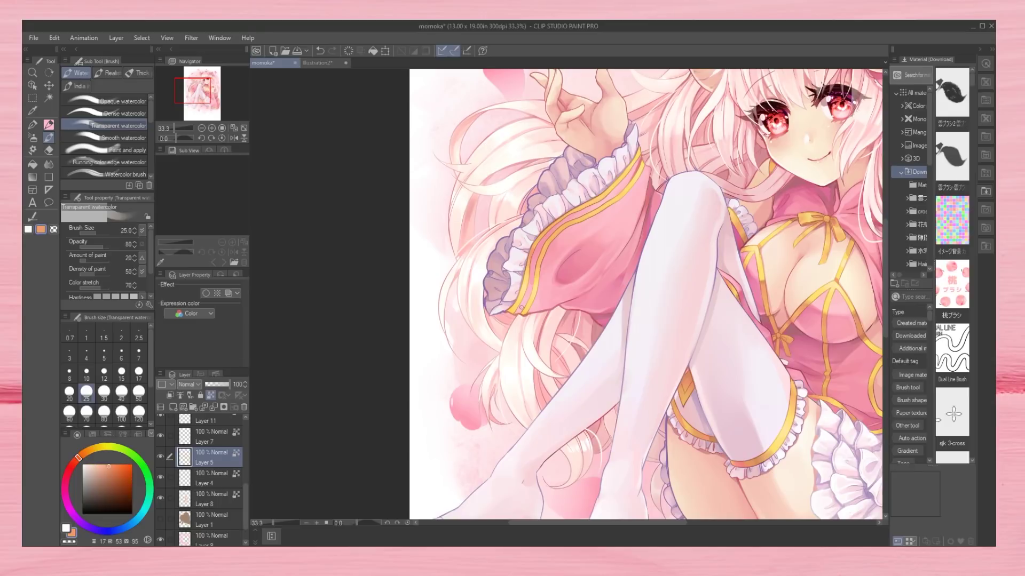
pyautogui.hotkey('ctrl', '-')
pyautogui.hotkey('ctrl', '-')
pyautogui.hotkey('ctrl', '-')
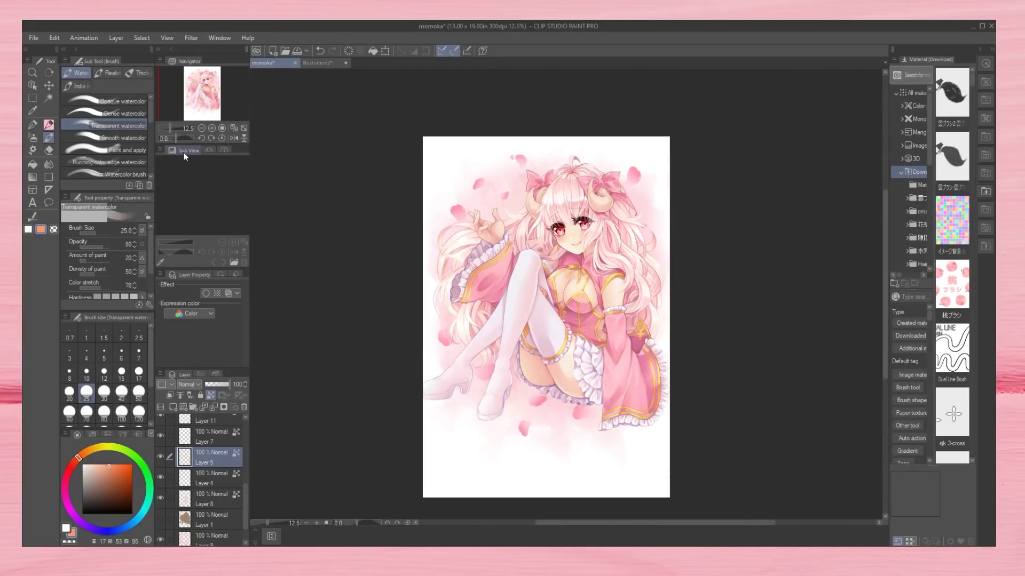